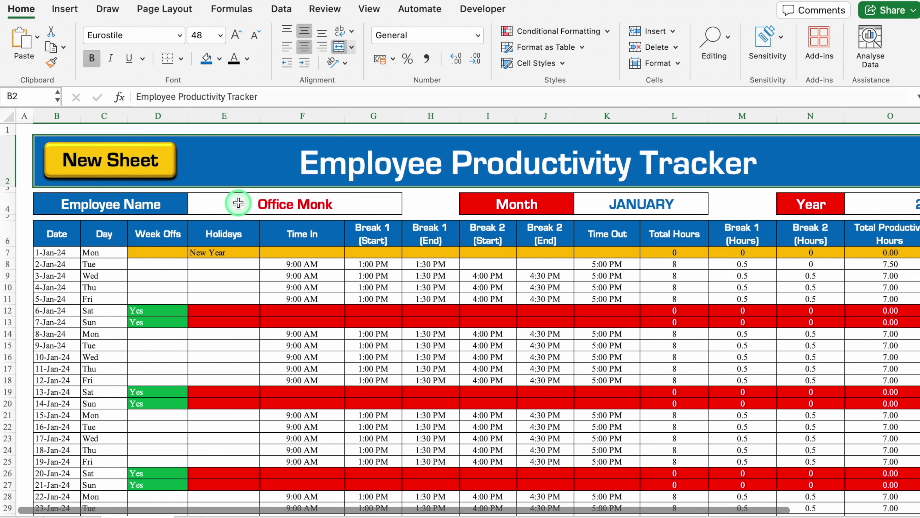
- Pick FEBRUARY from the K4 month dropdown so the table lists February 2024 dates
{"action": "left_click", "coordinate": [667, 204]}
{"action": "left_click", "coordinate": [715, 212]}
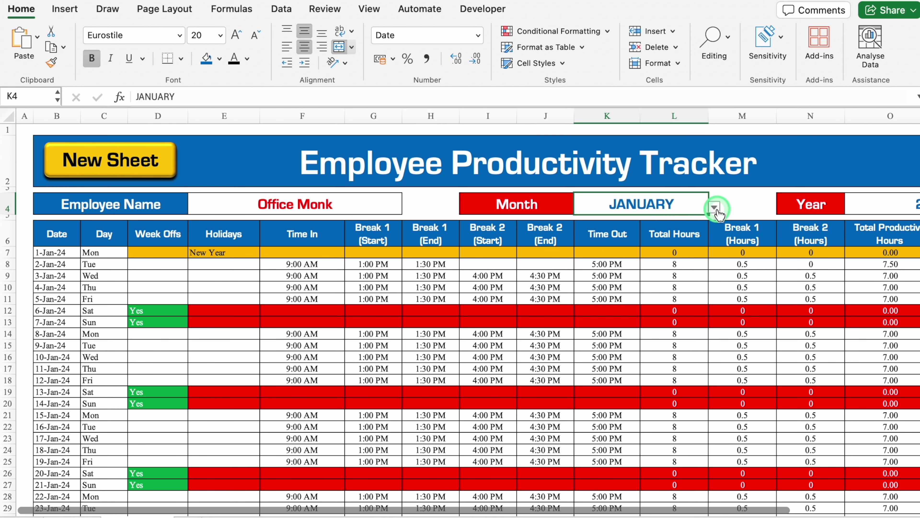
{"action": "left_click", "coordinate": [716, 208]}
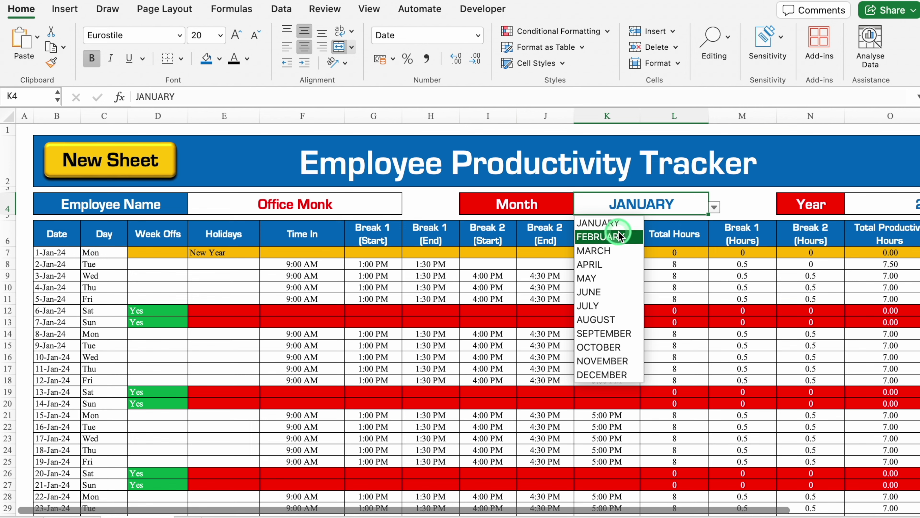
{"action": "left_click", "coordinate": [622, 237]}
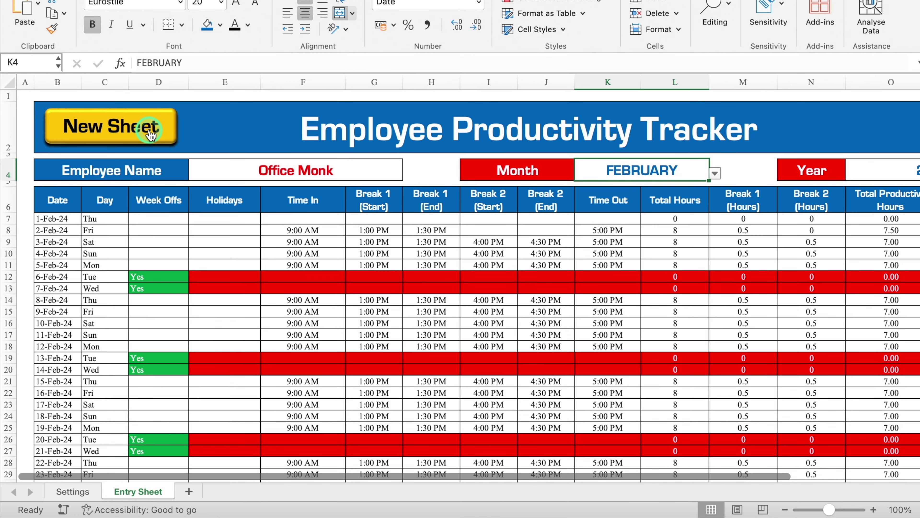
- Add a blank tracker sheet renamed '1', add a second blank sheet, then return to Entry Sheet
{"action": "left_click", "coordinate": [150, 132]}
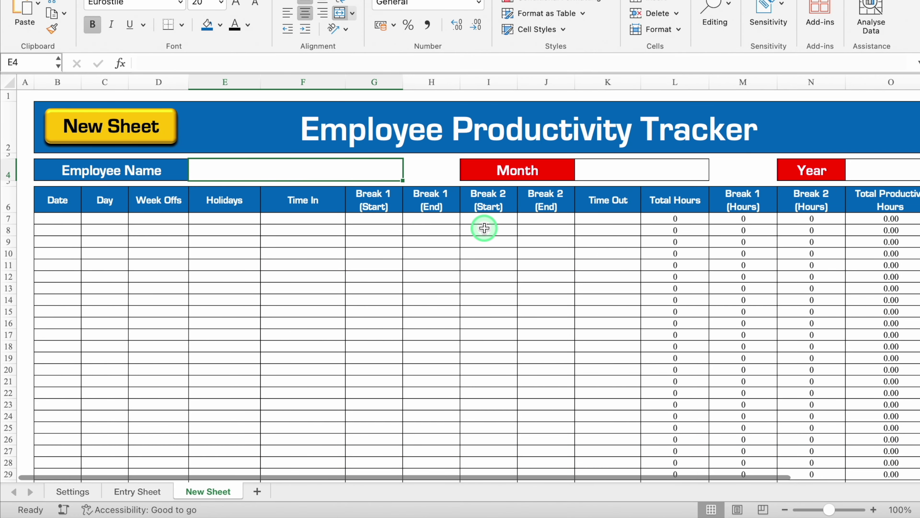
{"action": "left_click", "coordinate": [137, 493]}
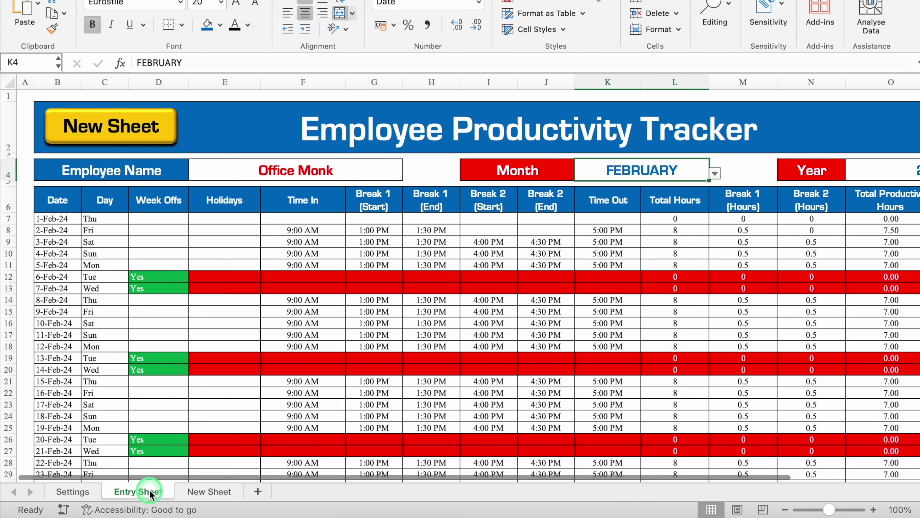
{"action": "left_click", "coordinate": [214, 492]}
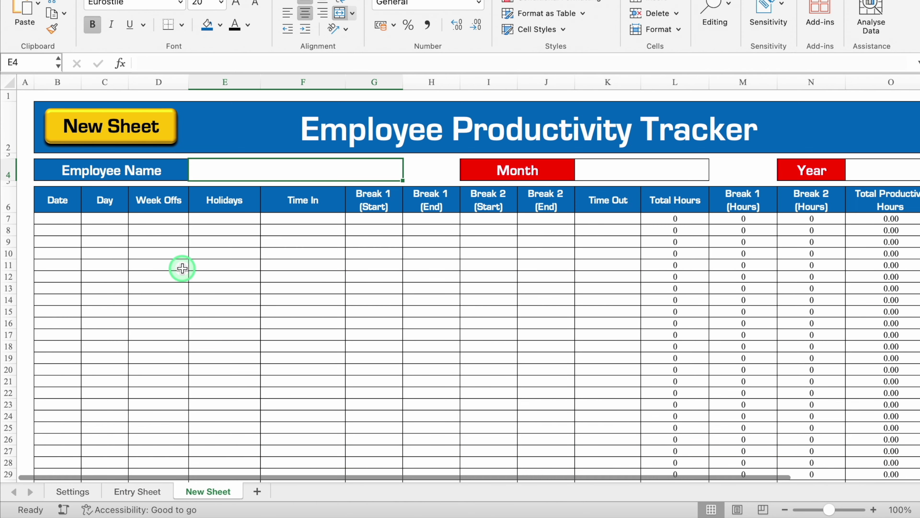
{"action": "double_click", "coordinate": [217, 496]}
{"action": "type", "text": "1"}
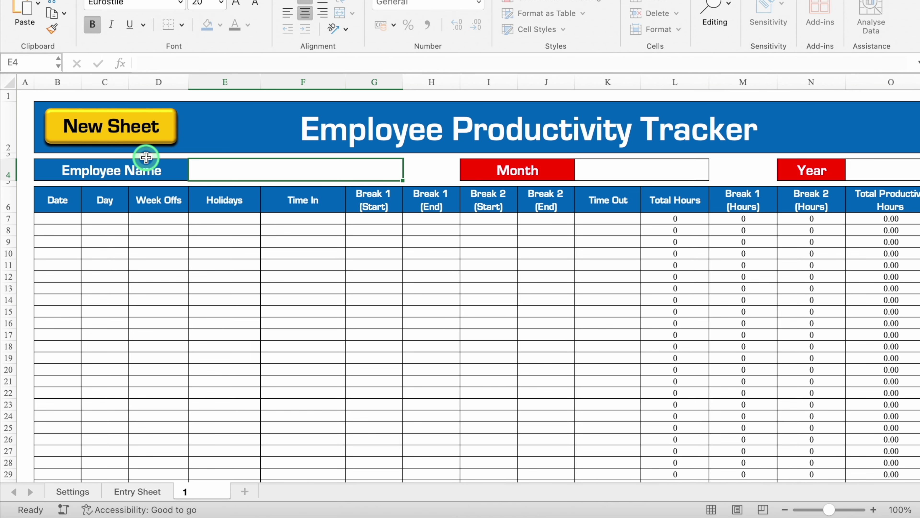
{"action": "left_click", "coordinate": [127, 133]}
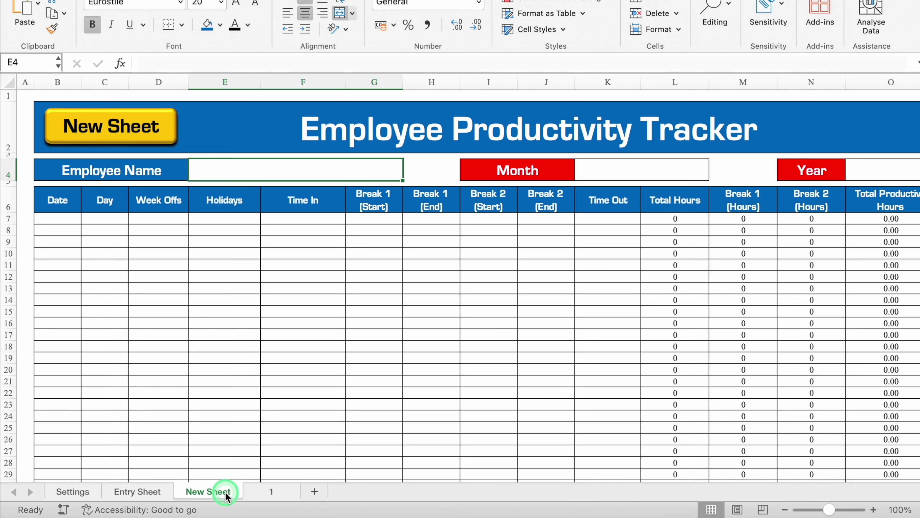
{"action": "left_click", "coordinate": [137, 492]}
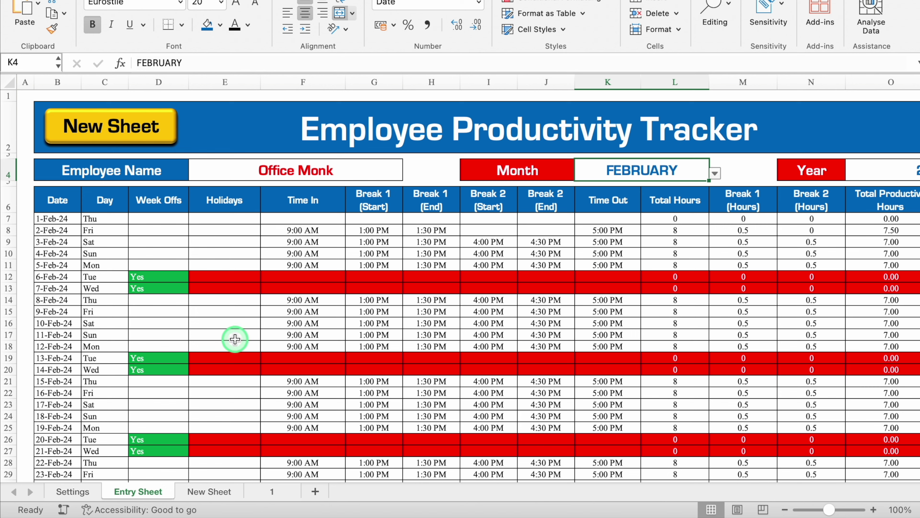
- Set the K4 month to JANUARY and choose Yes in D9 to mark 3-Jan-24 a week off
{"action": "left_click", "coordinate": [715, 173]}
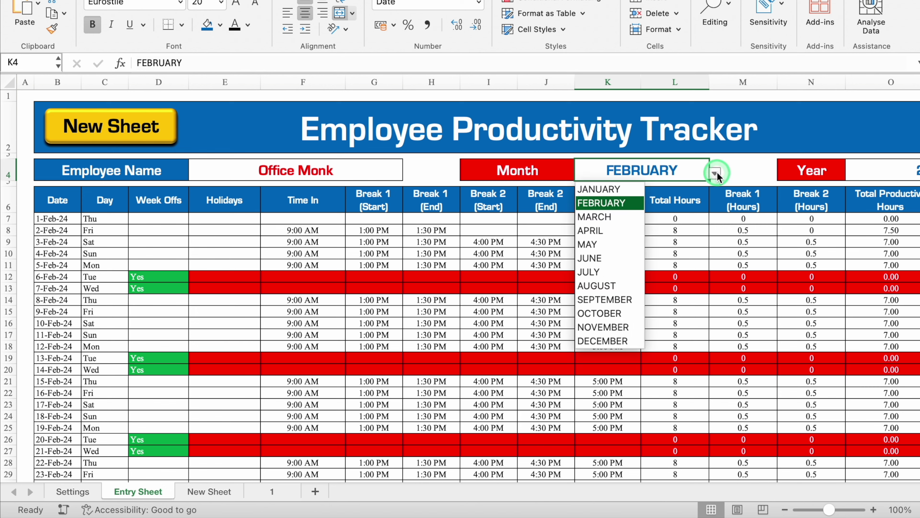
{"action": "left_click", "coordinate": [622, 191]}
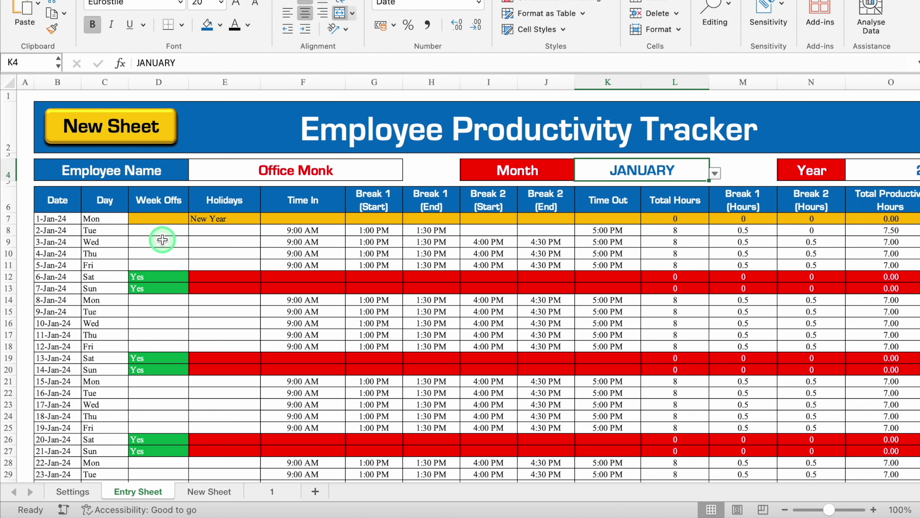
{"action": "left_click", "coordinate": [185, 242]}
{"action": "left_click", "coordinate": [193, 242]}
{"action": "left_click", "coordinate": [140, 258]}
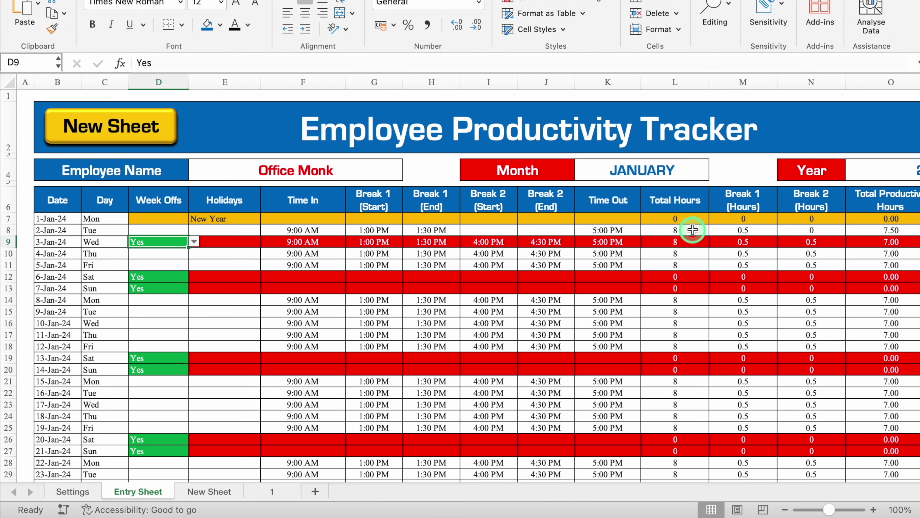
- Scroll right to review the productive-hours totals, then go to the Settings sheet
{"action": "scroll", "coordinate": [479, 481], "scroll_direction": "right", "scroll_amount": 5}
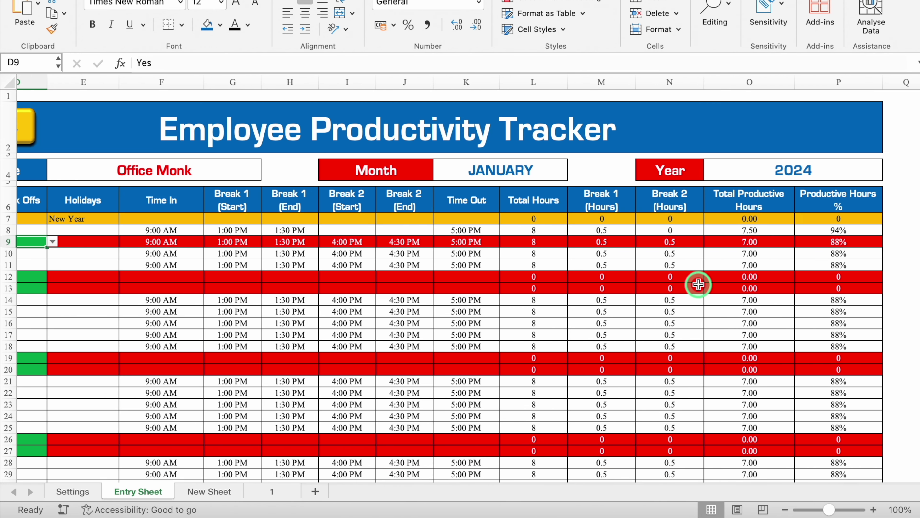
{"action": "scroll", "coordinate": [698, 284], "scroll_direction": "left", "scroll_amount": 5}
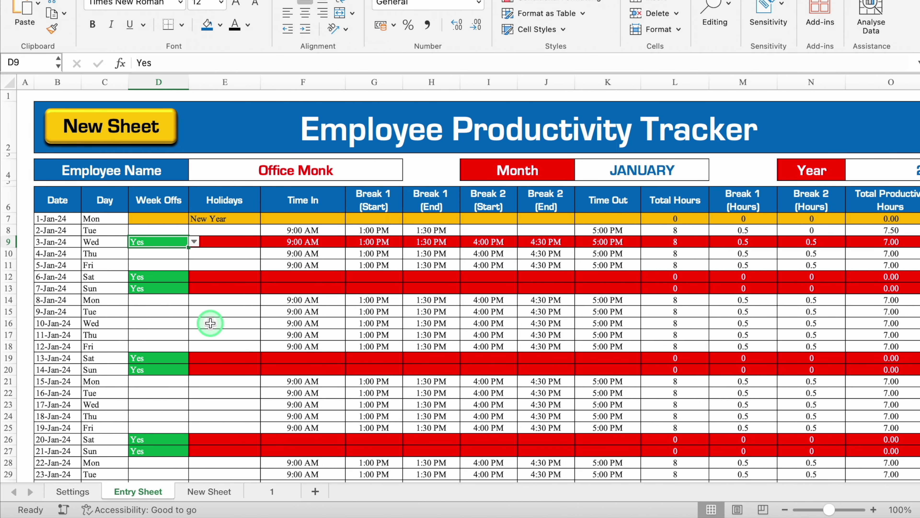
{"action": "left_click", "coordinate": [70, 493]}
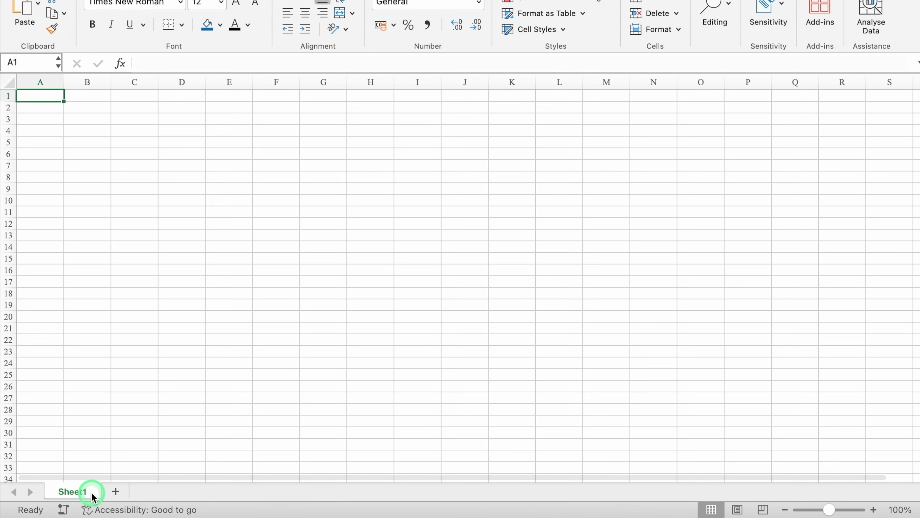
- Begin renaming the Sheet1 tab of the blank workbook
{"action": "double_click", "coordinate": [81, 492]}
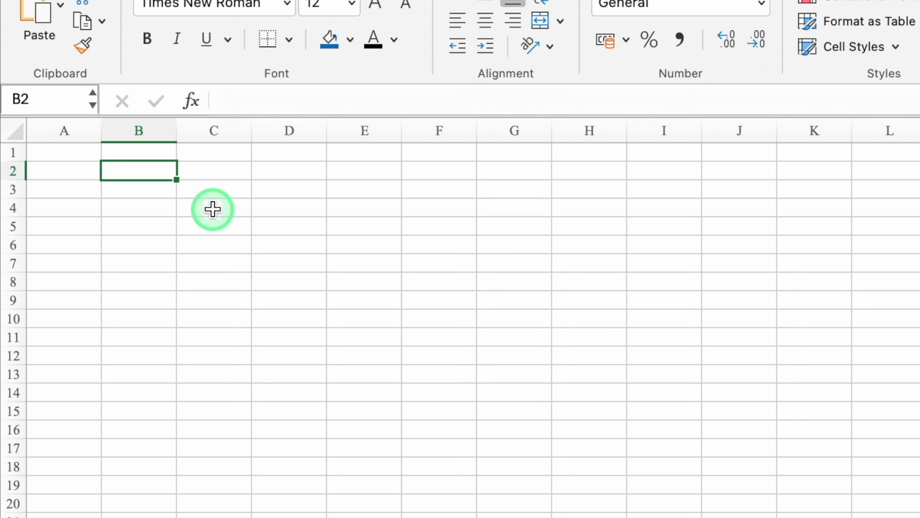
- Label B2 Months and C2 Years, fill JANUARY–DECEMBER down B3:B14, and widen column B
{"action": "type", "text": "Mon"}
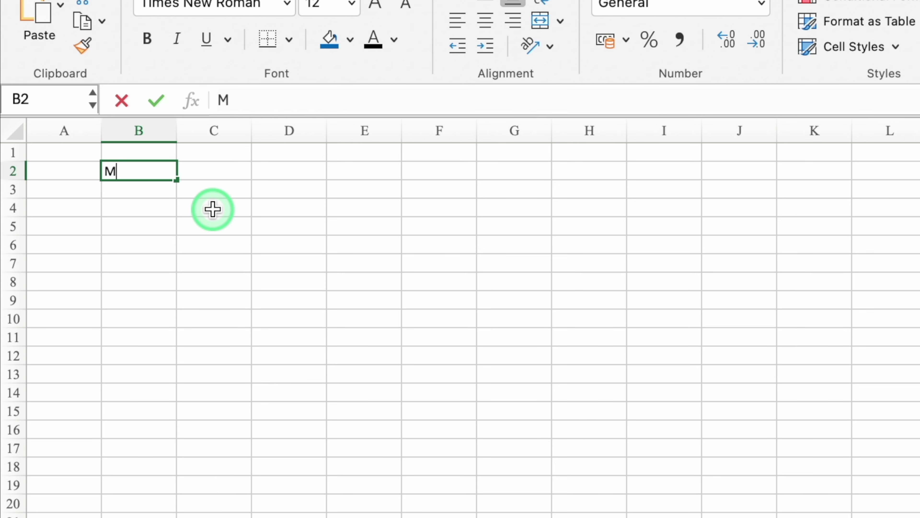
{"action": "type", "text": "ths"}
{"action": "left_click", "coordinate": [228, 169]}
{"action": "type", "text": "Years"}
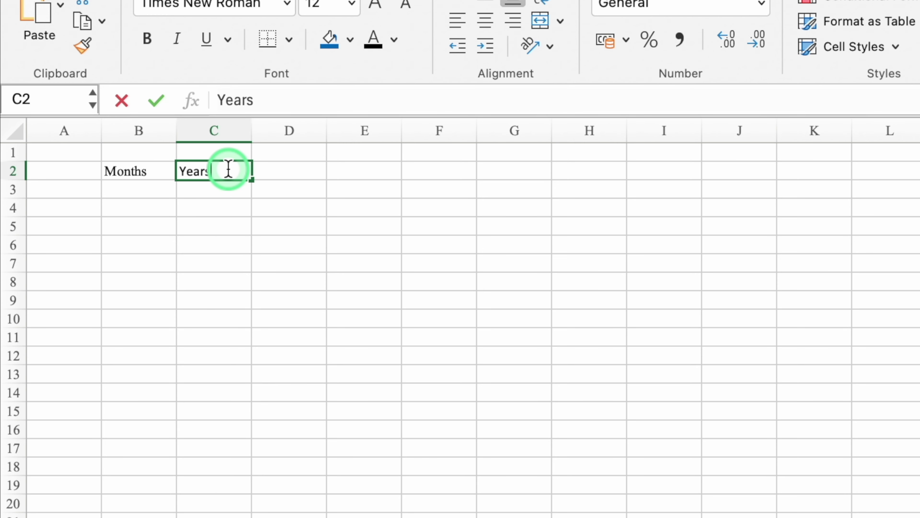
{"action": "key", "text": "Return"}
{"action": "type", "text": "ANUARY"}
{"action": "key", "text": "Return"}
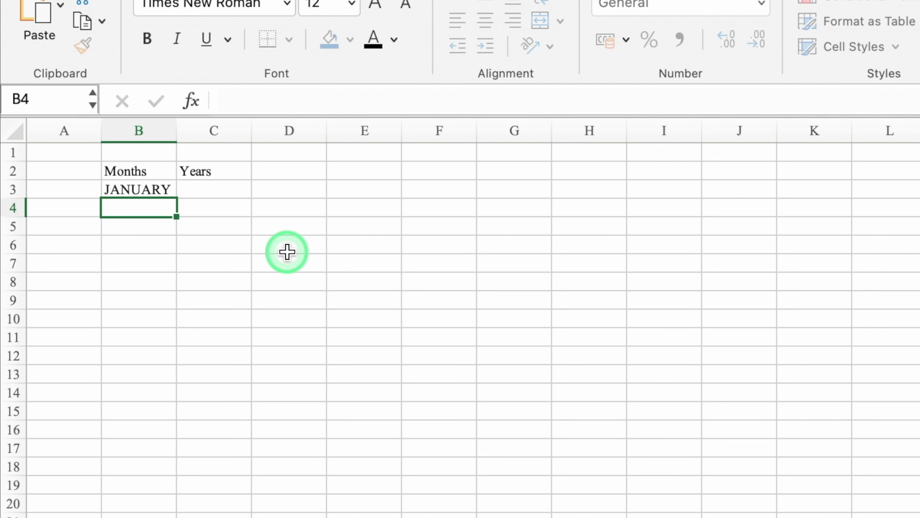
{"action": "left_click", "coordinate": [172, 192]}
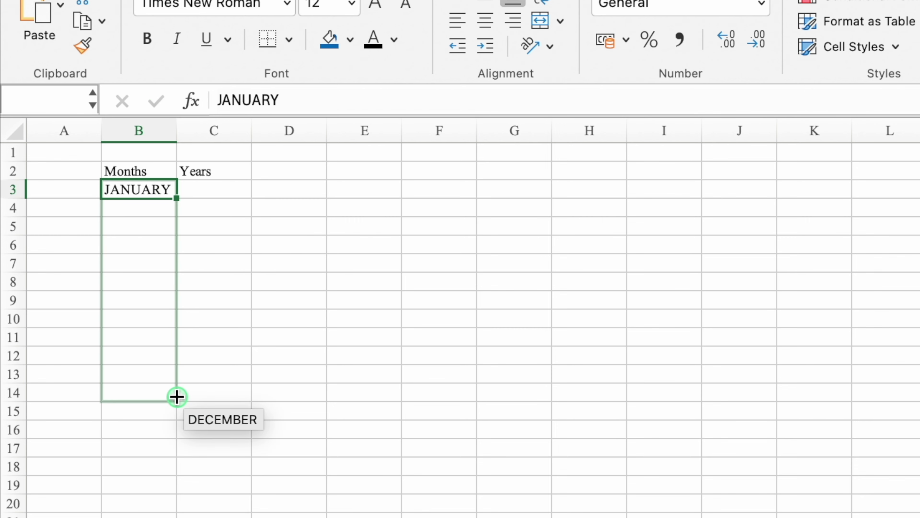
{"action": "left_click_drag", "start_coordinate": [177, 198], "coordinate": [179, 397]}
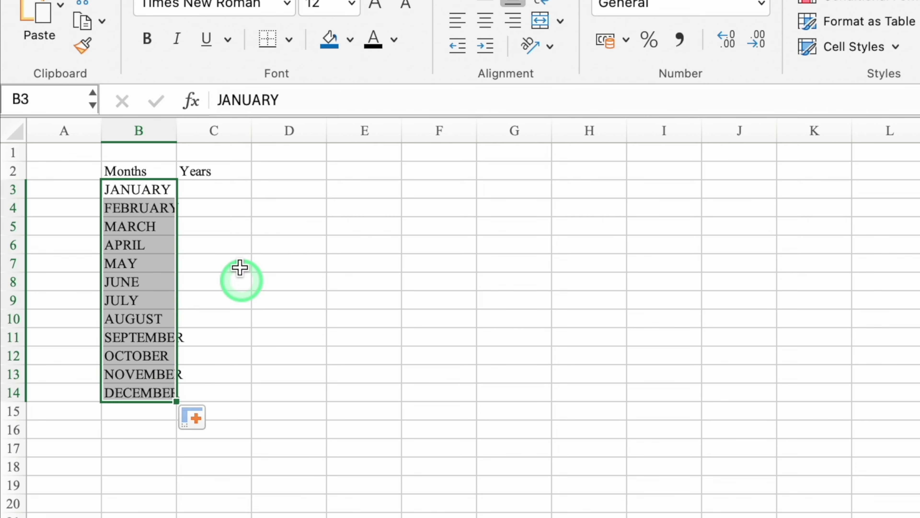
{"action": "left_click_drag", "start_coordinate": [177, 132], "coordinate": [237, 136]}
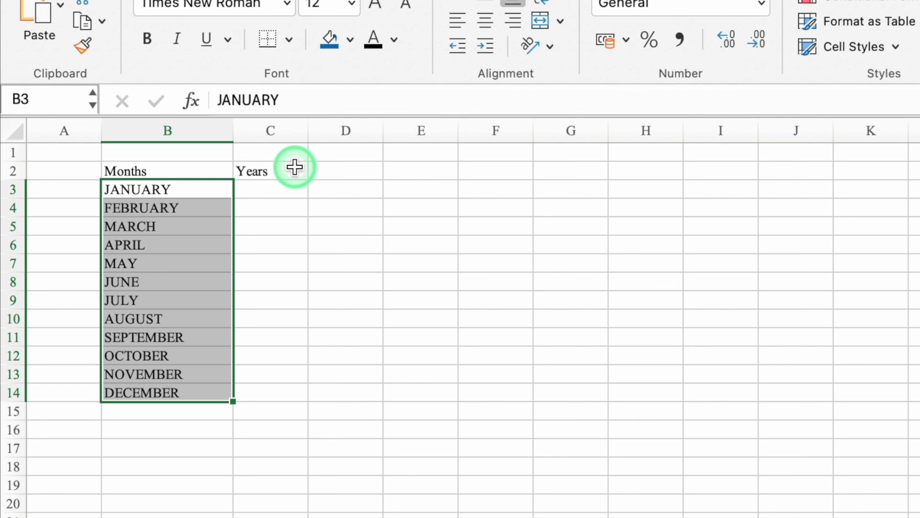
- Fill C3:C14 with the centred year series 2024 through 2035
{"action": "left_click", "coordinate": [283, 189]}
{"action": "type", "text": "2024"}
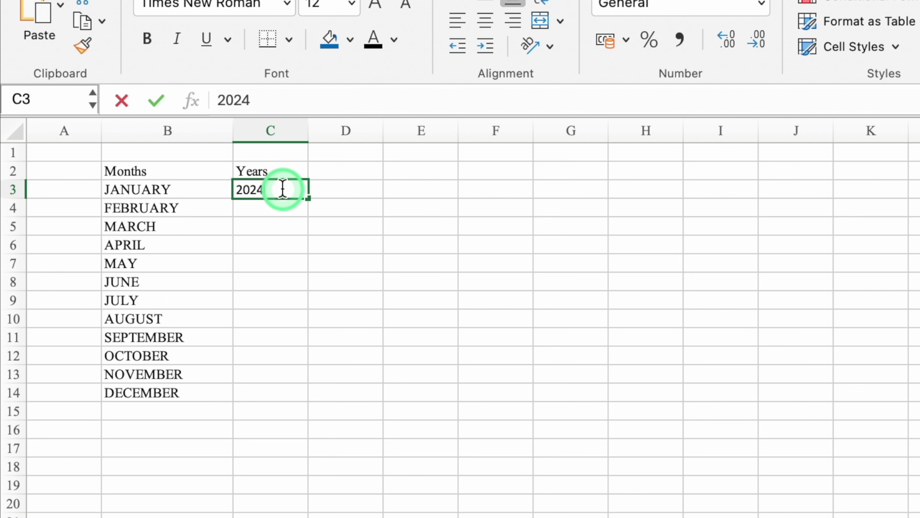
{"action": "key", "text": "Return"}
{"action": "left_click", "coordinate": [286, 189]}
{"action": "left_click", "coordinate": [485, 22]}
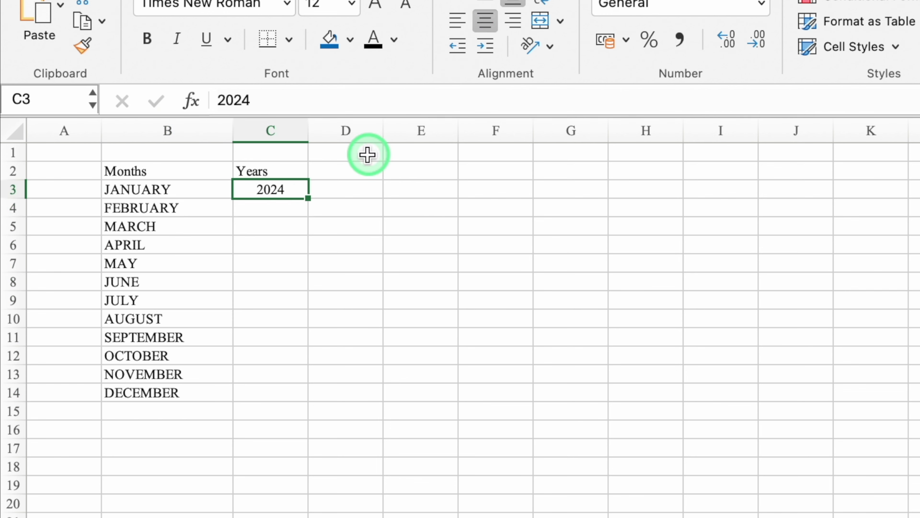
{"action": "left_click_drag", "start_coordinate": [307, 199], "coordinate": [305, 399]}
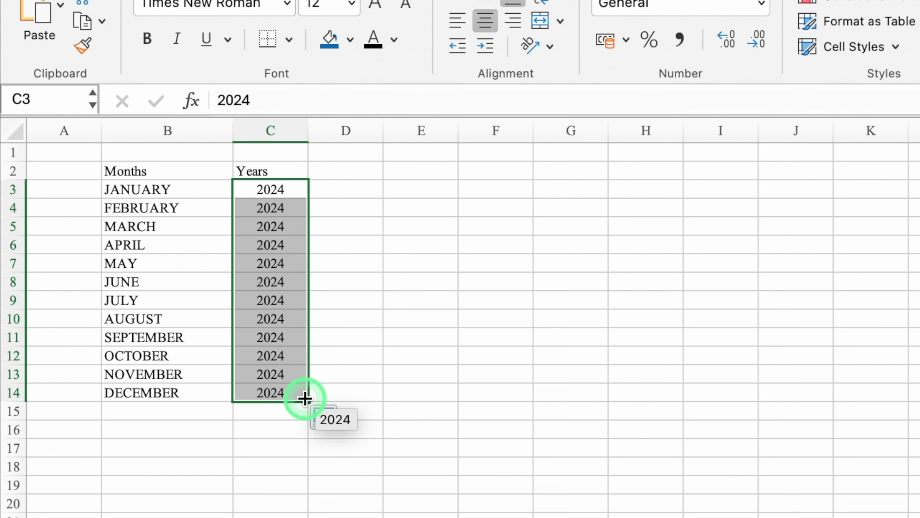
{"action": "left_click", "coordinate": [324, 416]}
{"action": "left_click", "coordinate": [369, 482]}
{"action": "mouse_move", "coordinate": [112, 152]}
{"action": "left_mouse_down"}
{"action": "mouse_move", "coordinate": [243, 254]}
{"action": "mouse_move", "coordinate": [243, 363]}
{"action": "left_mouse_up"}
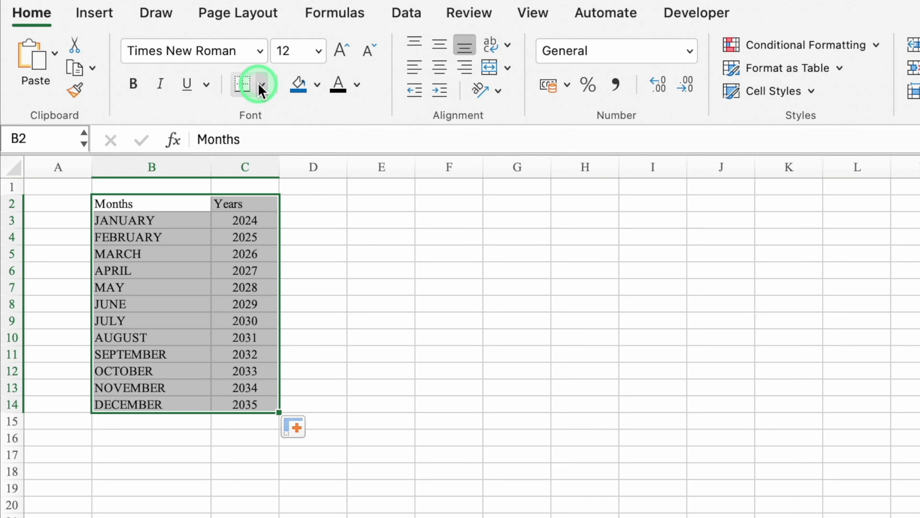
- Give B2:C14 All Borders and make the headers centred white text on blue fill
{"action": "left_click", "coordinate": [261, 85]}
{"action": "left_click", "coordinate": [304, 274]}
{"action": "left_click", "coordinate": [125, 203]}
{"action": "left_click_drag", "start_coordinate": [125, 204], "coordinate": [222, 203]}
{"action": "left_click", "coordinate": [439, 67]}
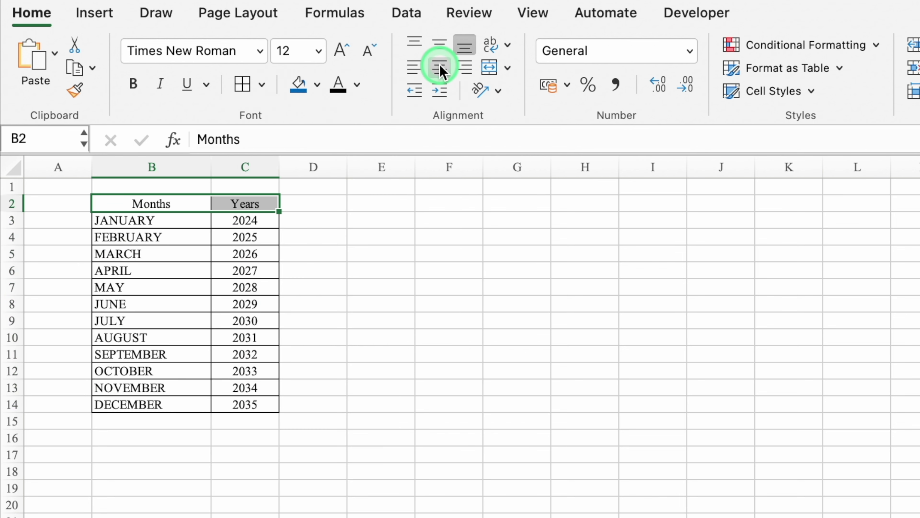
{"action": "left_click", "coordinate": [300, 87]}
{"action": "left_click", "coordinate": [357, 84]}
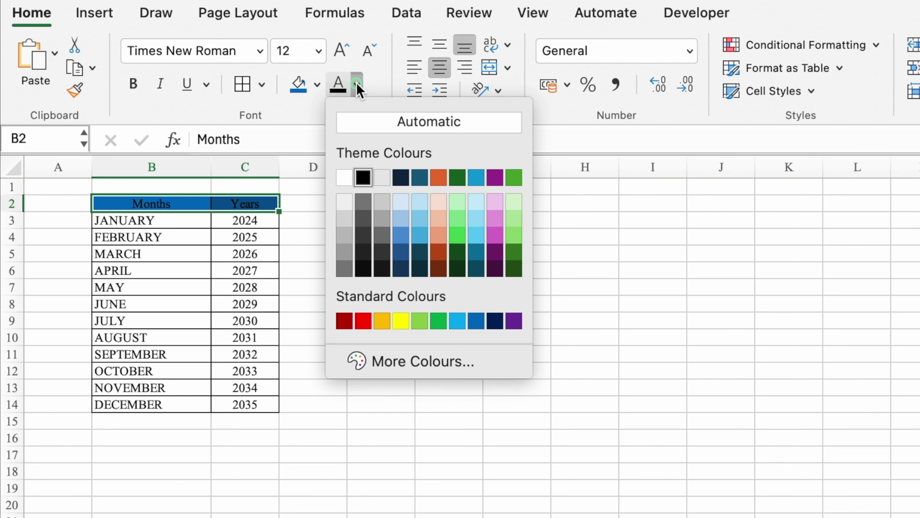
{"action": "left_click", "coordinate": [345, 177]}
{"action": "left_click", "coordinate": [313, 186]}
- Heighten row 2, middle-align the sheet, narrow columns A and D, and enter Dates in E2
{"action": "left_click_drag", "start_coordinate": [13, 212], "coordinate": [11, 227]}
{"action": "left_click", "coordinate": [7, 165]}
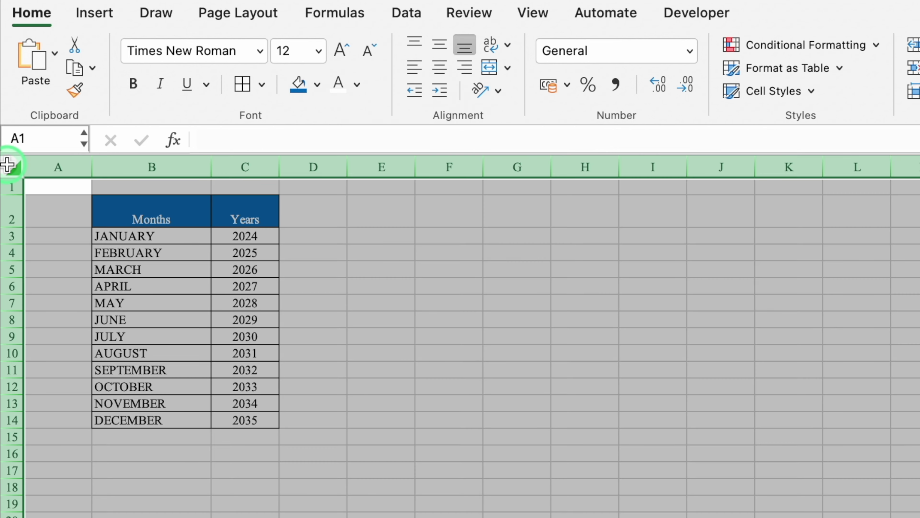
{"action": "left_click", "coordinate": [439, 44]}
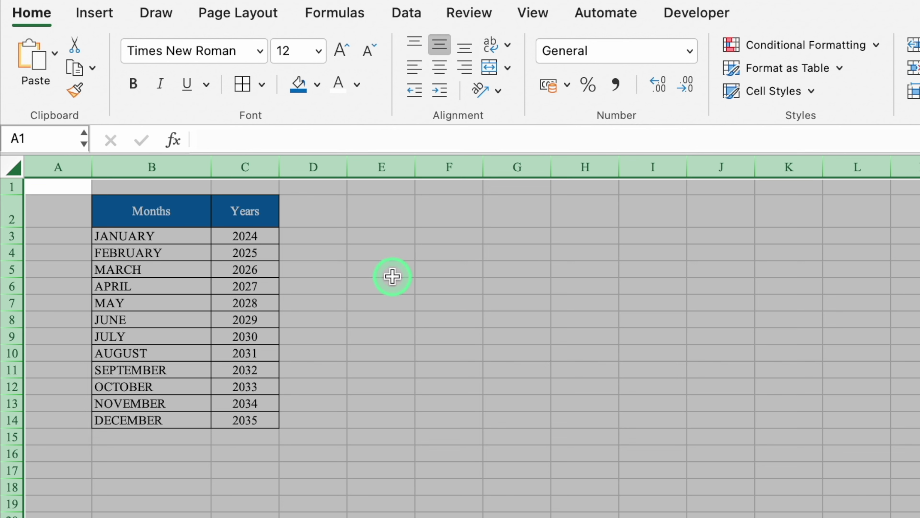
{"action": "left_click", "coordinate": [392, 276]}
{"action": "left_click_drag", "start_coordinate": [92, 168], "coordinate": [35, 171]}
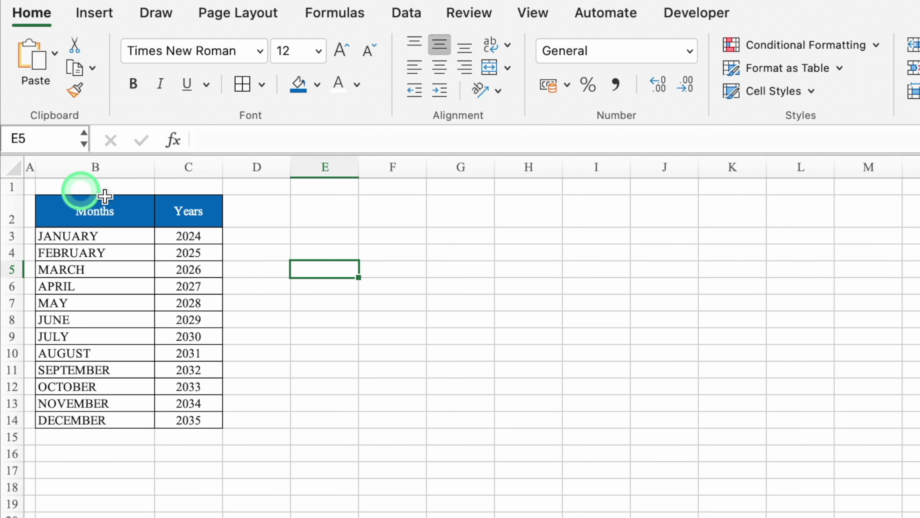
{"action": "left_click_drag", "start_coordinate": [290, 168], "coordinate": [241, 169]}
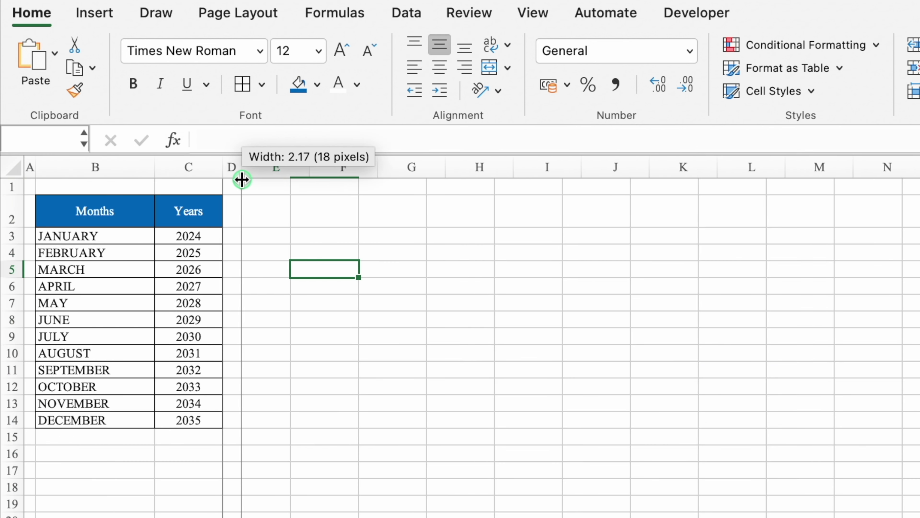
{"action": "left_click", "coordinate": [288, 211]}
{"action": "type", "text": "es"}
{"action": "key", "text": "Tab"}
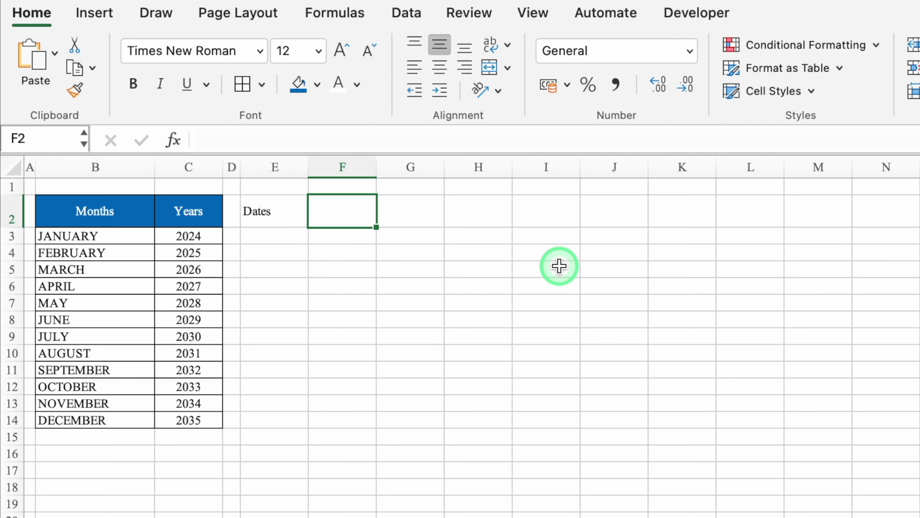
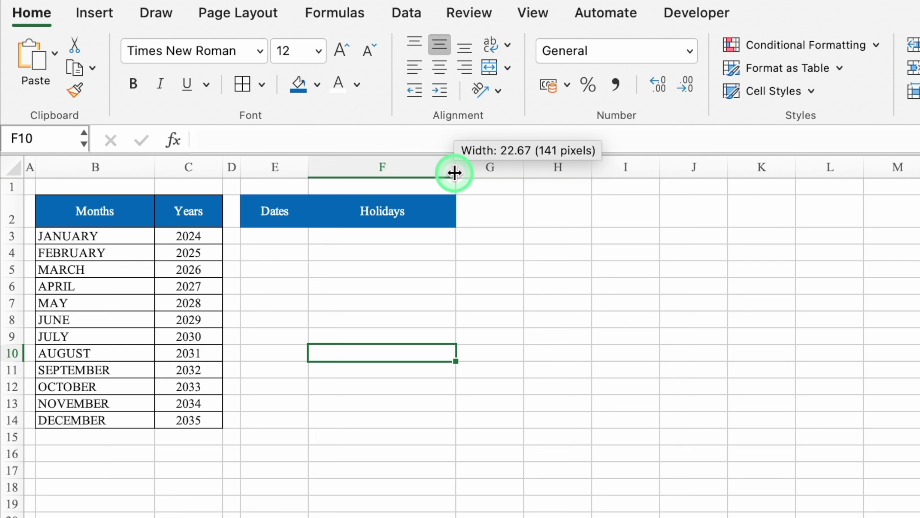
- Apply All Borders to the Dates and Holidays header cells in E2:F2
{"action": "left_click_drag", "start_coordinate": [291, 206], "coordinate": [405, 208]}
{"action": "left_click", "coordinate": [242, 84]}
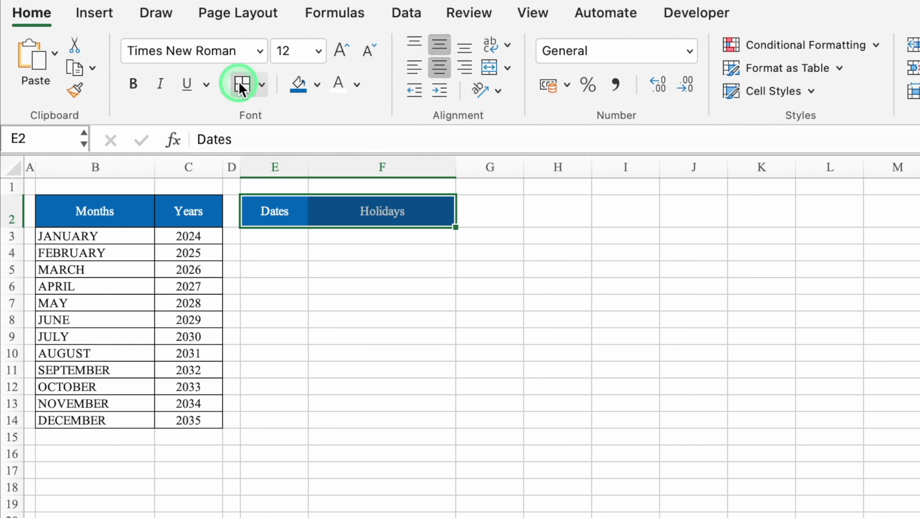
{"action": "left_click", "coordinate": [385, 332]}
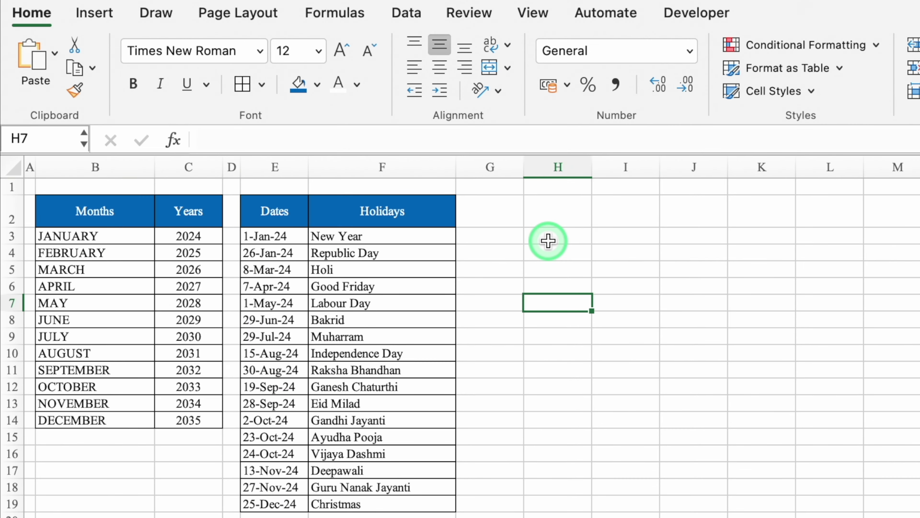
- Hide gridlines on the Settings sheet and add a new blank sheet
{"action": "left_click", "coordinate": [534, 13]}
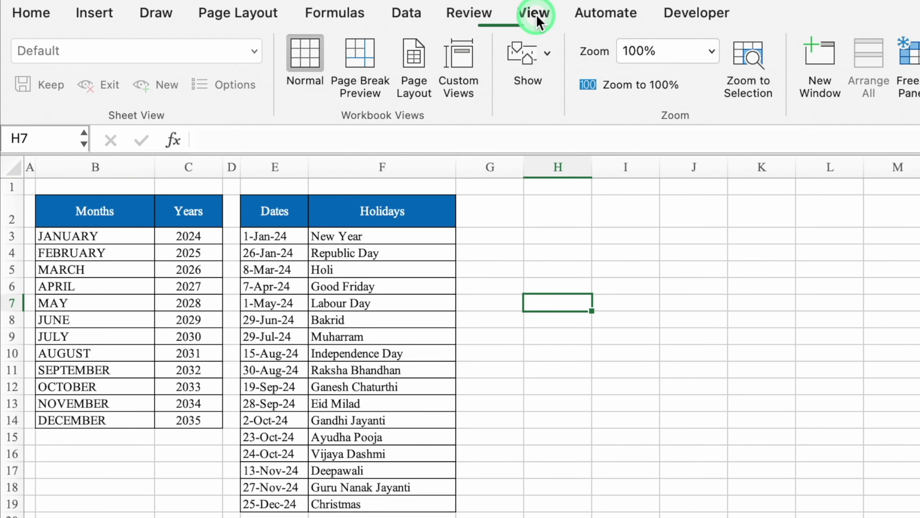
{"action": "left_click", "coordinate": [547, 54]}
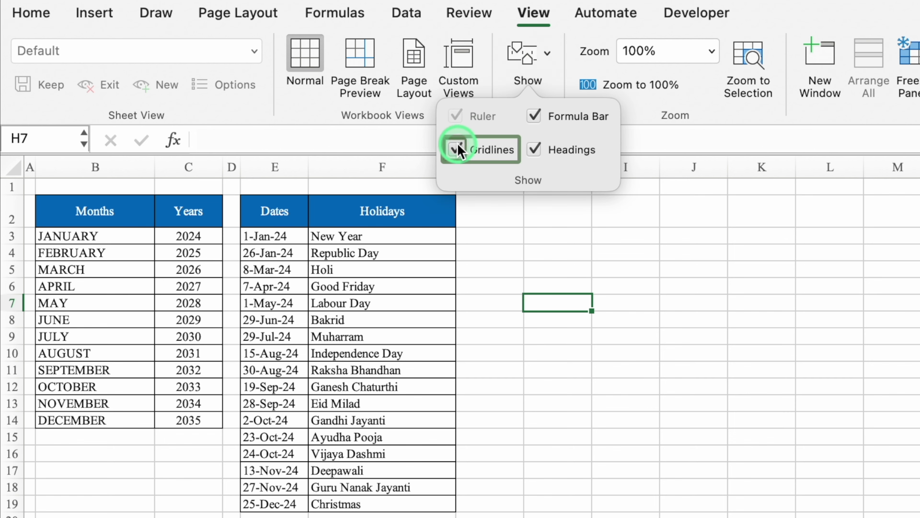
{"action": "left_click", "coordinate": [455, 150]}
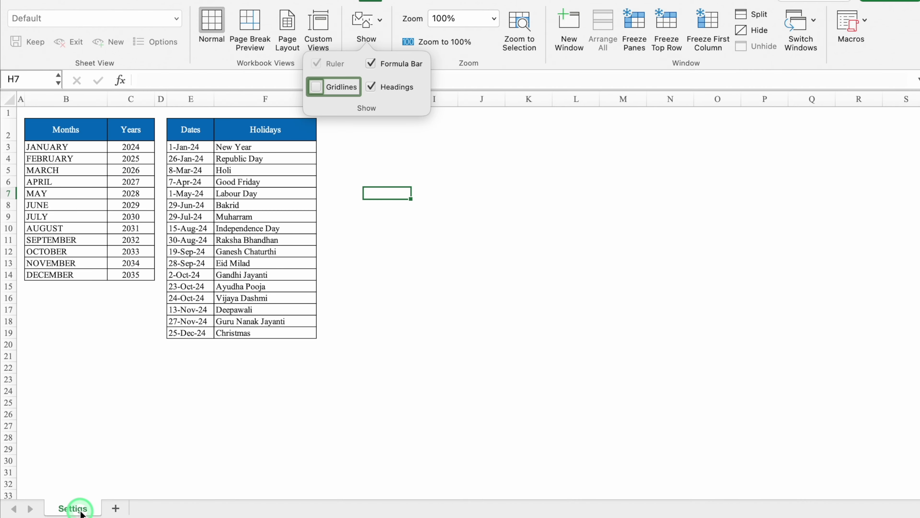
{"action": "double_click", "coordinate": [78, 511]}
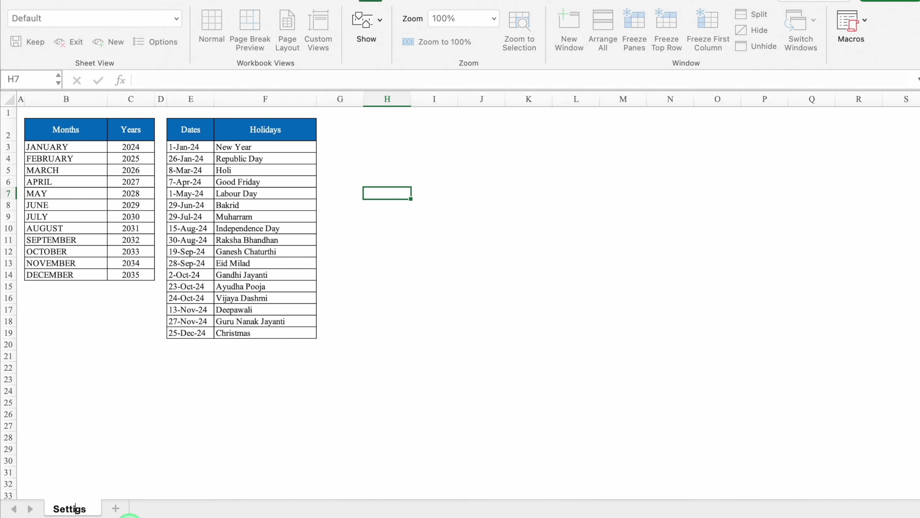
{"action": "left_click", "coordinate": [115, 509]}
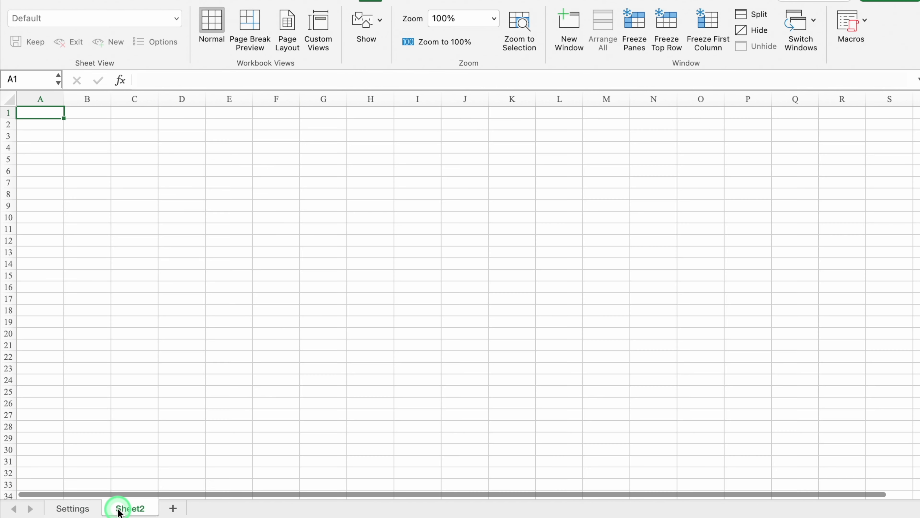
- Rename Sheet2 to 'Office Monk' and select the entire sheet
{"action": "double_click", "coordinate": [138, 509]}
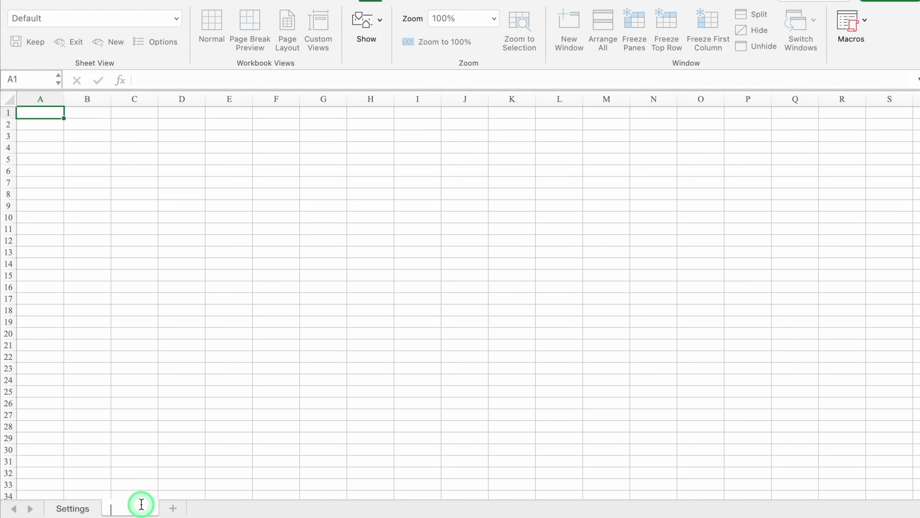
{"action": "type", "text": "Office"}
{"action": "key", "text": "Return"}
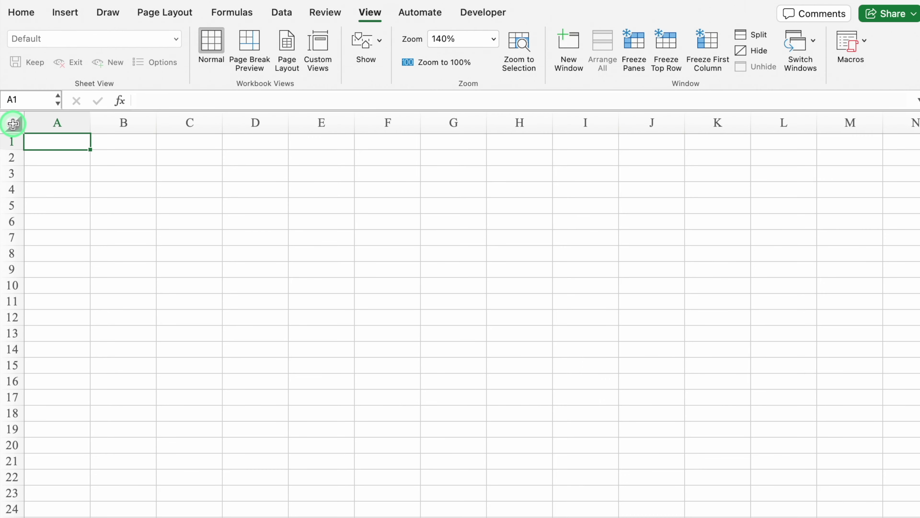
{"action": "left_click", "coordinate": [13, 124]}
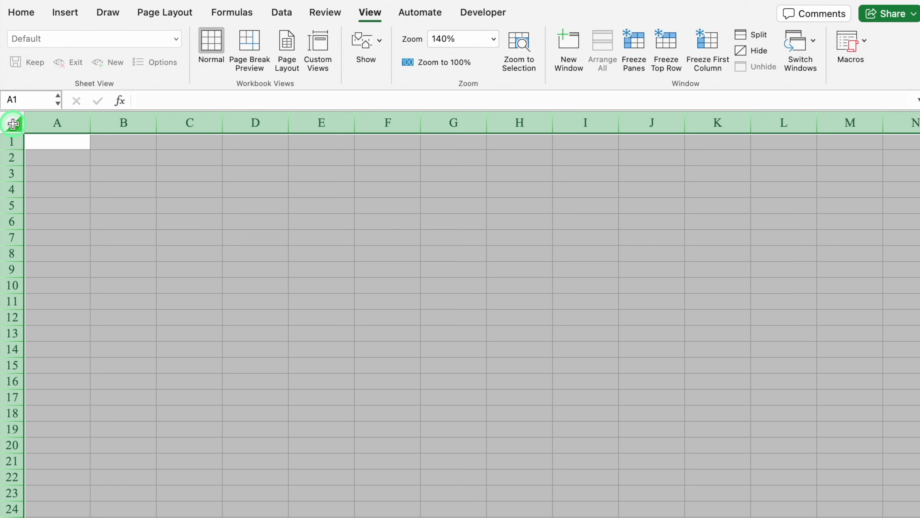
- Middle-align the whole Office Monk sheet and make column A much narrower
{"action": "left_click", "coordinate": [22, 12]}
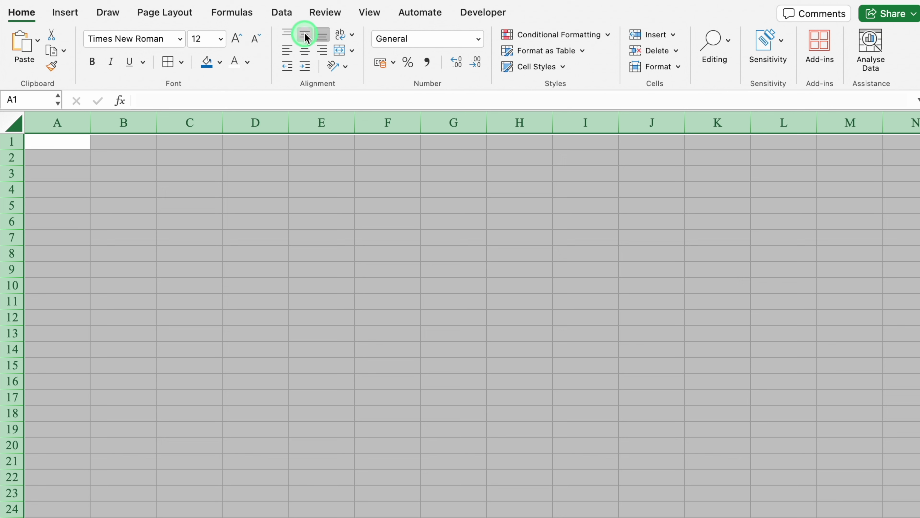
{"action": "left_click", "coordinate": [305, 37]}
{"action": "left_click", "coordinate": [123, 222]}
{"action": "left_click_drag", "start_coordinate": [90, 123], "coordinate": [38, 141]}
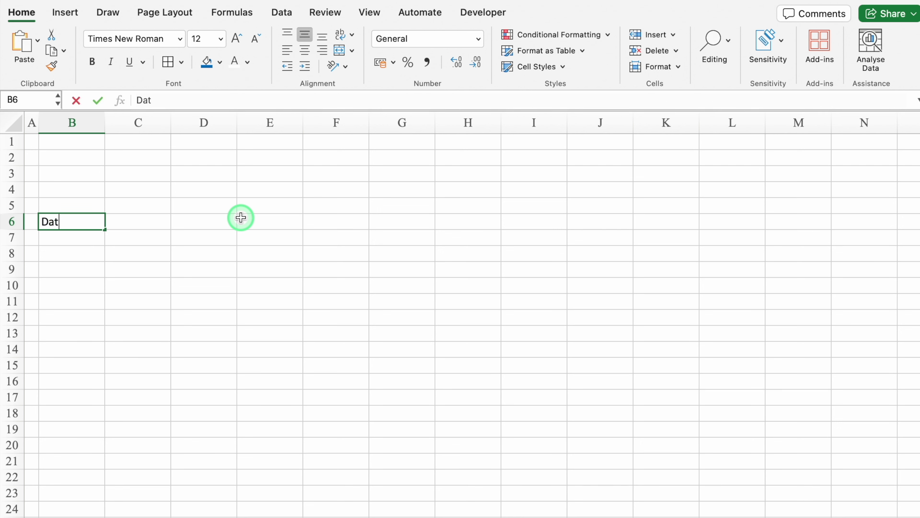
- Enter headers Date, Day, Week Offs, Holidays, Time In and Break 1 (Start) across B6:G6
{"action": "type", "text": "e"}
{"action": "key", "text": "Tab"}
{"action": "type", "text": "Da"}
{"action": "key", "text": "Tab"}
{"action": "type", "text": "W"}
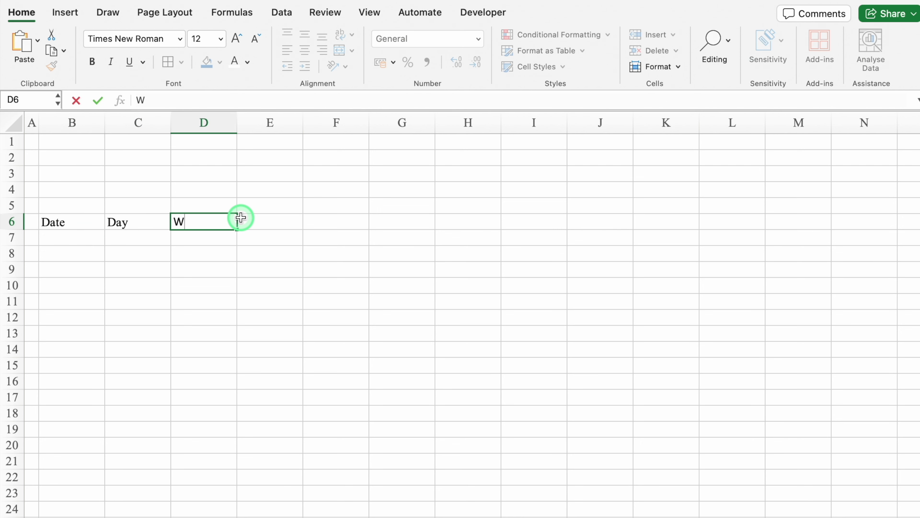
{"action": "type", "text": "ffs"}
{"action": "key", "text": "Tab"}
{"action": "type", "text": "lidays"}
{"action": "key", "text": "Tab"}
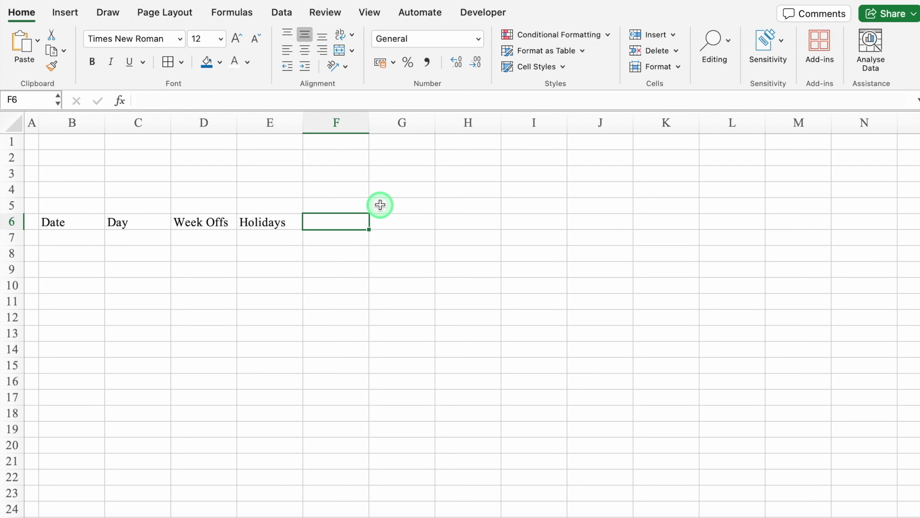
{"action": "type", "text": "Time In"}
{"action": "key", "text": "Tab"}
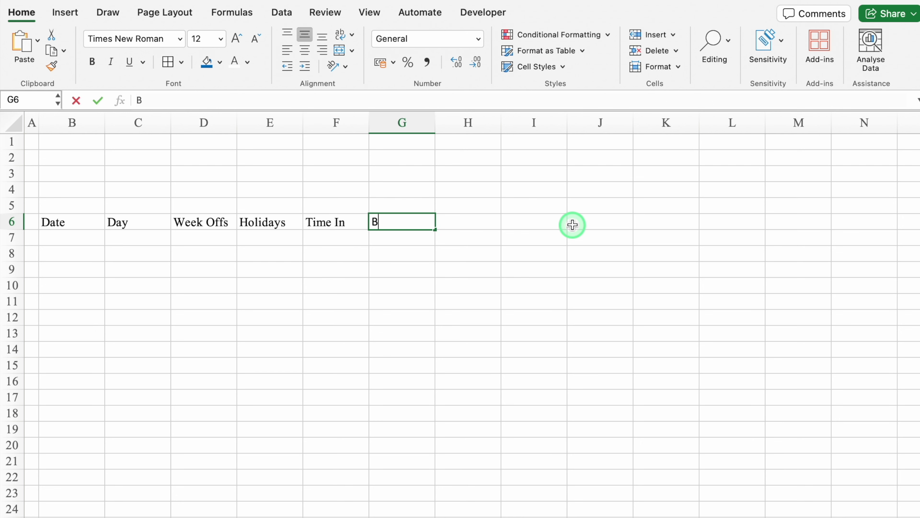
{"action": "type", "text": "reak 1"}
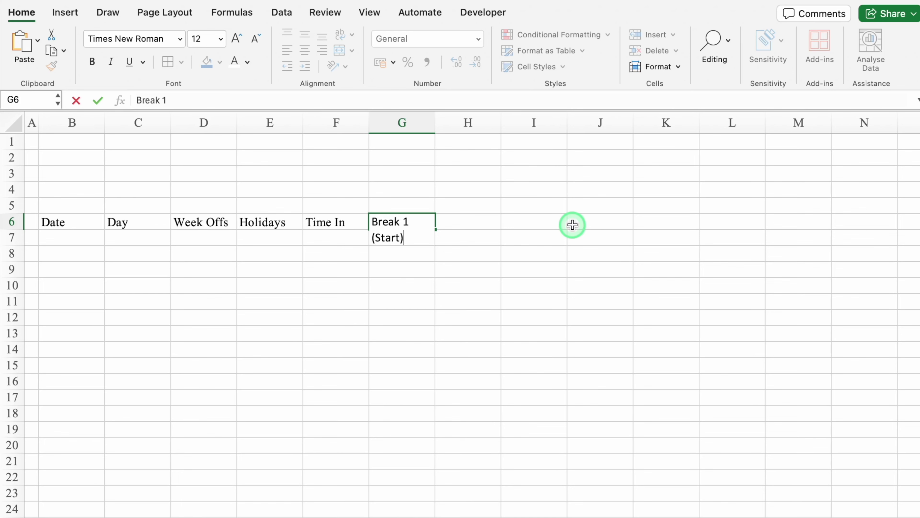
{"action": "key", "text": "Return"}
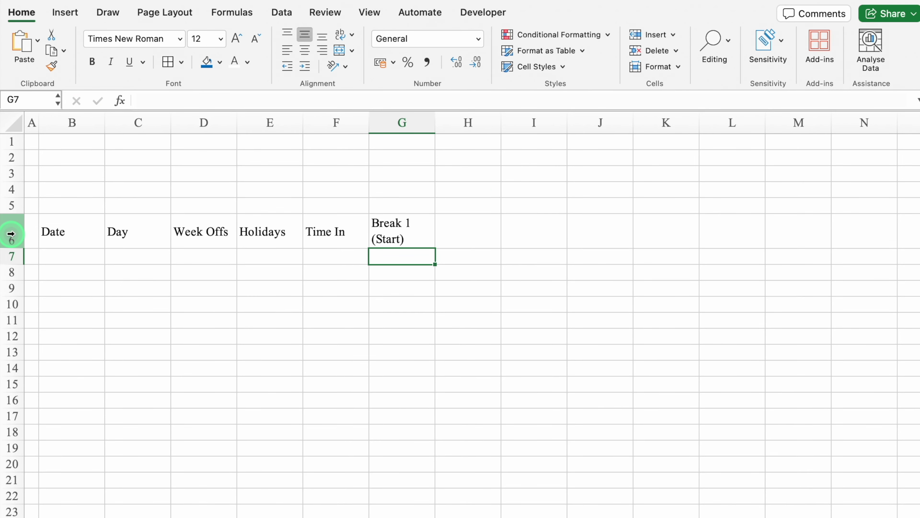
- Make row 6 centred, bold, 14-point Eurostile
{"action": "left_click", "coordinate": [12, 234]}
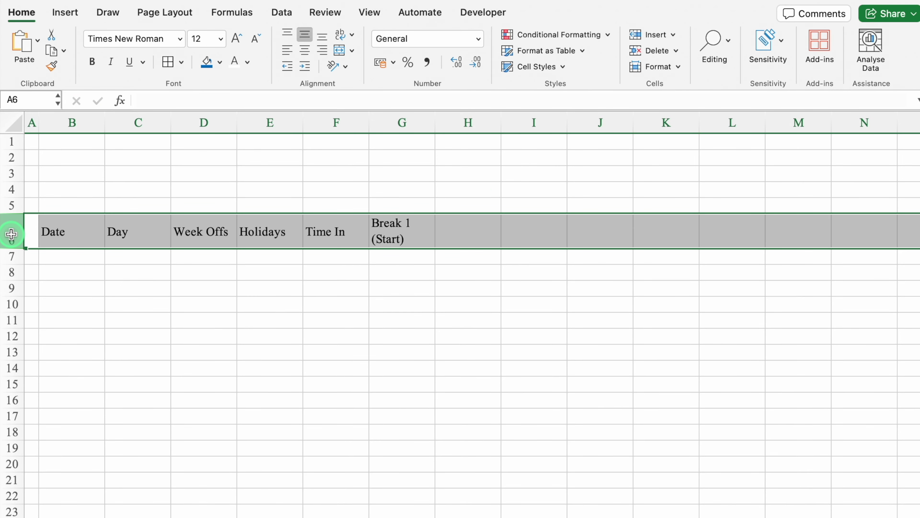
{"action": "left_click", "coordinate": [304, 50]}
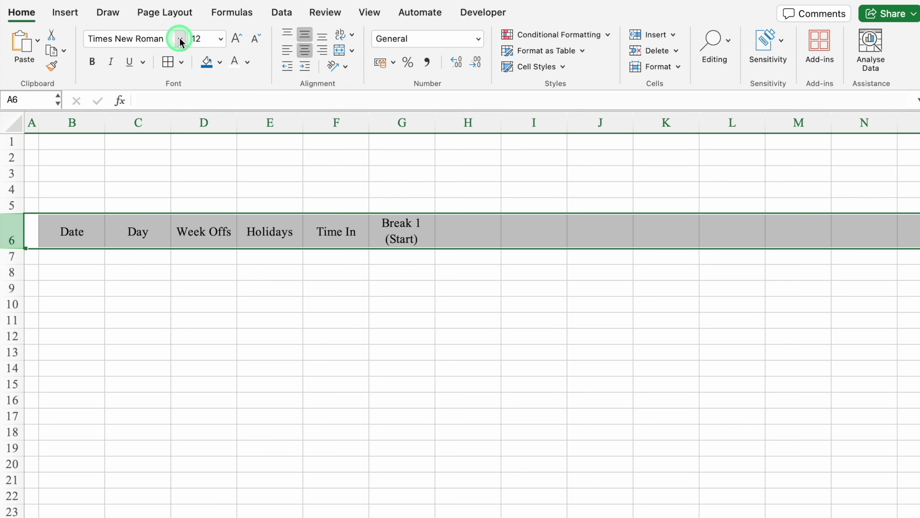
{"action": "left_click", "coordinate": [180, 38]}
{"action": "left_click", "coordinate": [163, 167]}
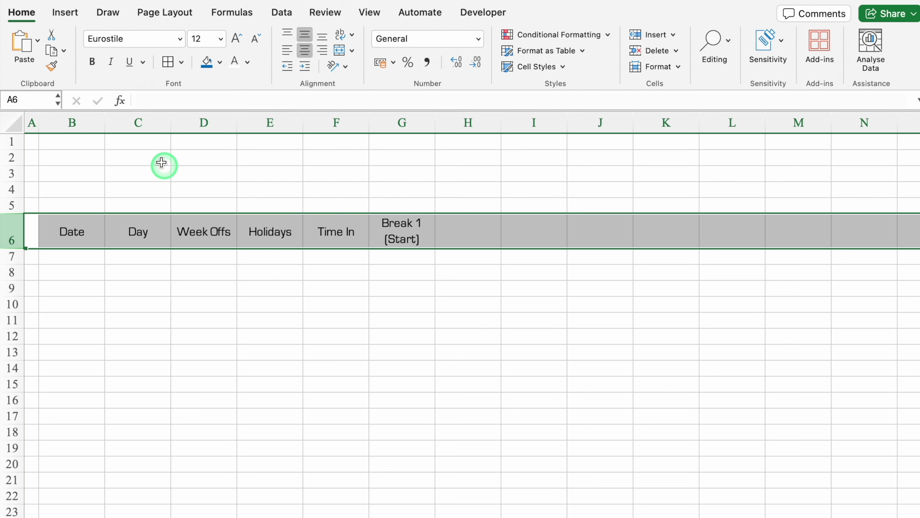
{"action": "left_click", "coordinate": [92, 62]}
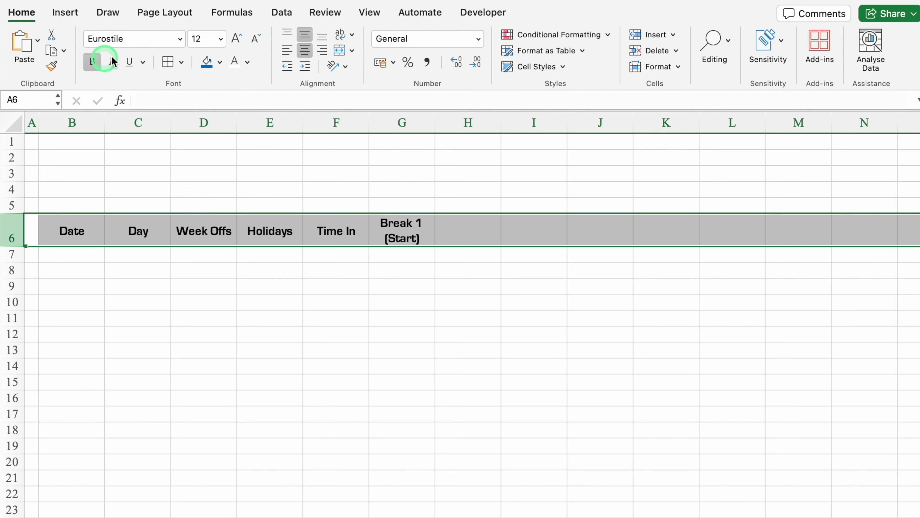
{"action": "left_click", "coordinate": [237, 38]}
{"action": "left_click", "coordinate": [467, 232]}
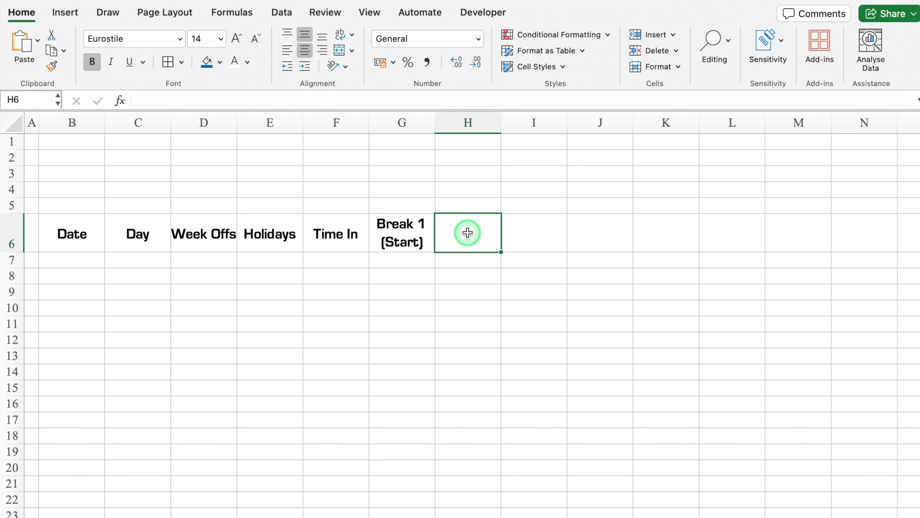
{"action": "left_click", "coordinate": [433, 250]}
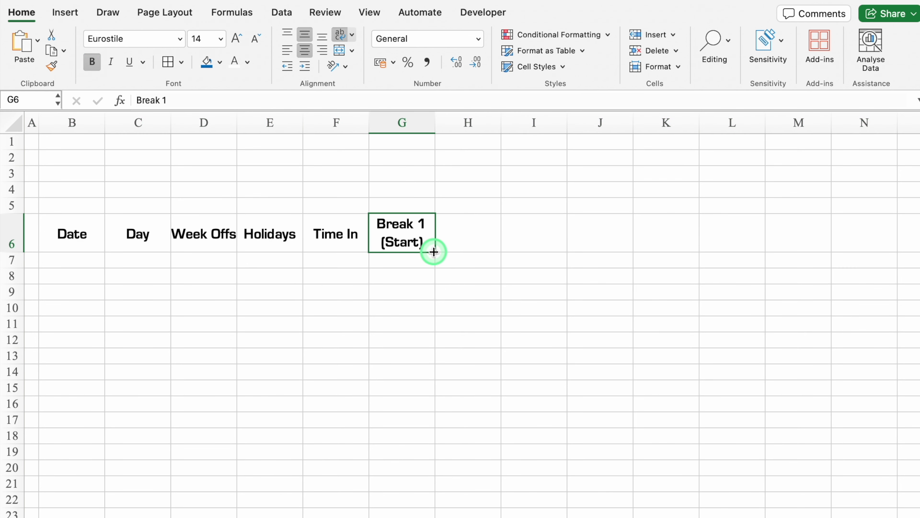
- Fill G6 into H6 and change it to Break 1 (End)
{"action": "left_click_drag", "start_coordinate": [436, 251], "coordinate": [482, 251]}
{"action": "left_click", "coordinate": [160, 114]}
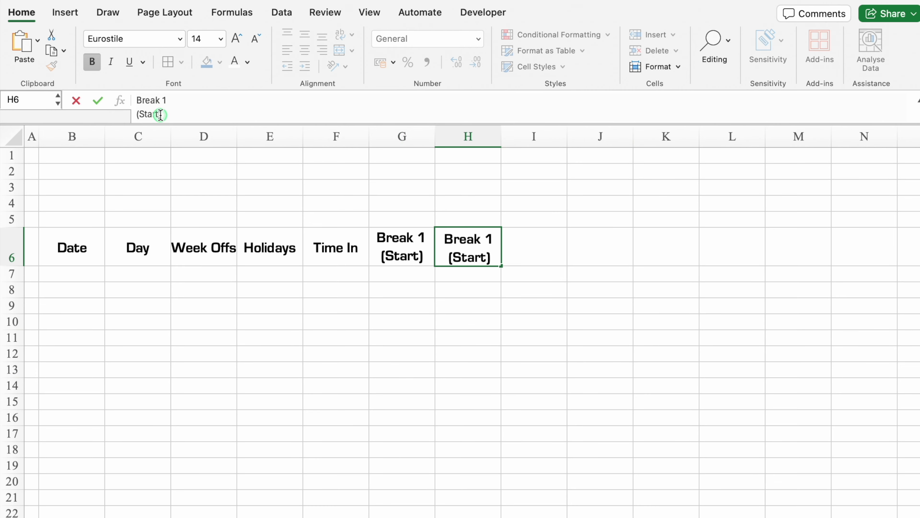
{"action": "type", "text": "End"}
{"action": "key", "text": "Return"}
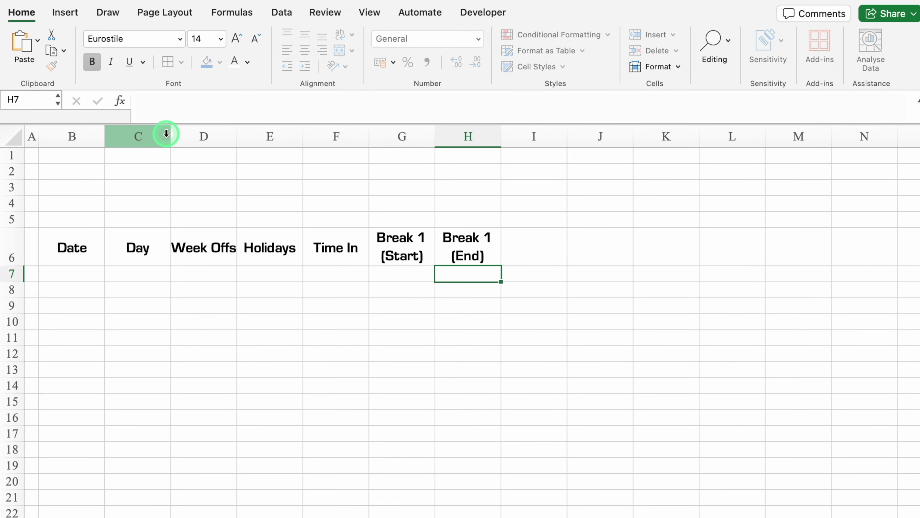
- Copy the Break 1 headers to I6:J6 and rename them Break 2 (Start) and Break 2 (End)
{"action": "left_click_drag", "start_coordinate": [398, 238], "coordinate": [471, 238]}
{"action": "key", "text": "super+c"}
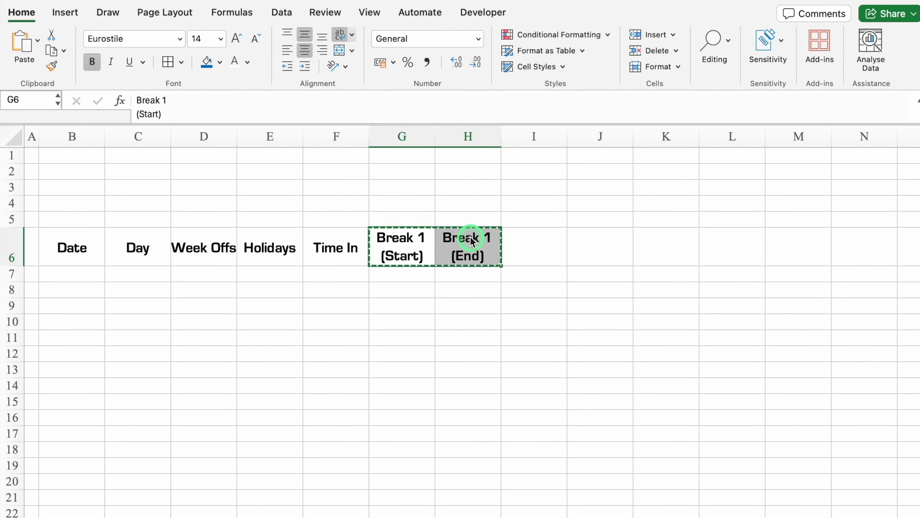
{"action": "left_click", "coordinate": [546, 246]}
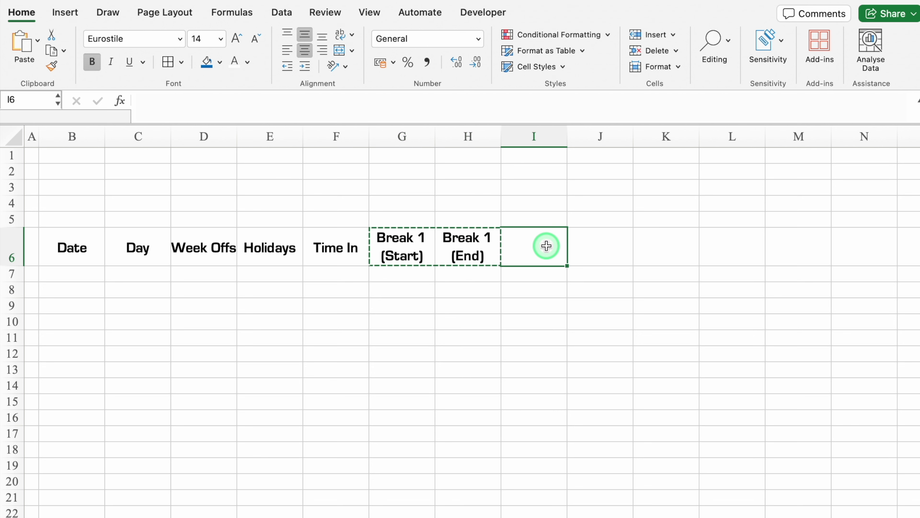
{"action": "key", "text": "super+v"}
{"action": "left_click", "coordinate": [168, 100]}
{"action": "key", "text": "BackSpace"}
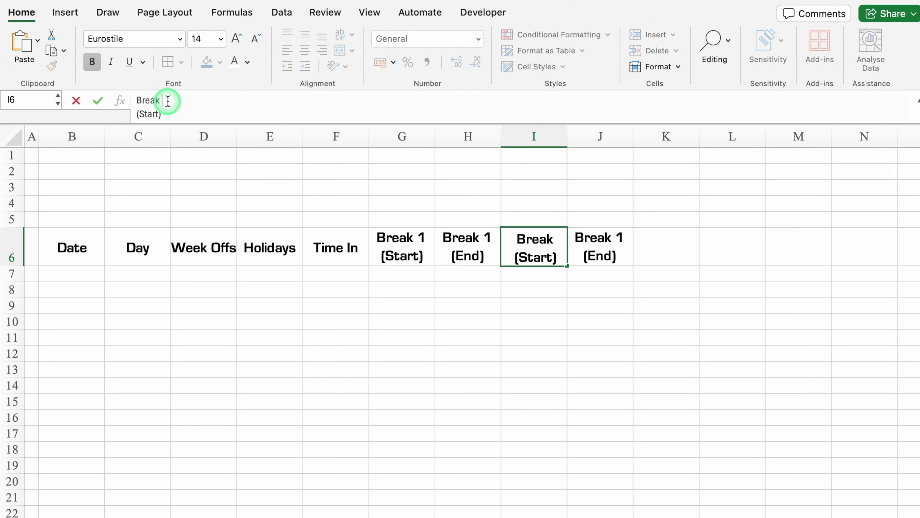
{"action": "type", "text": "2"}
{"action": "key", "text": "Return"}
{"action": "left_click", "coordinate": [590, 239]}
{"action": "left_click", "coordinate": [175, 100]}
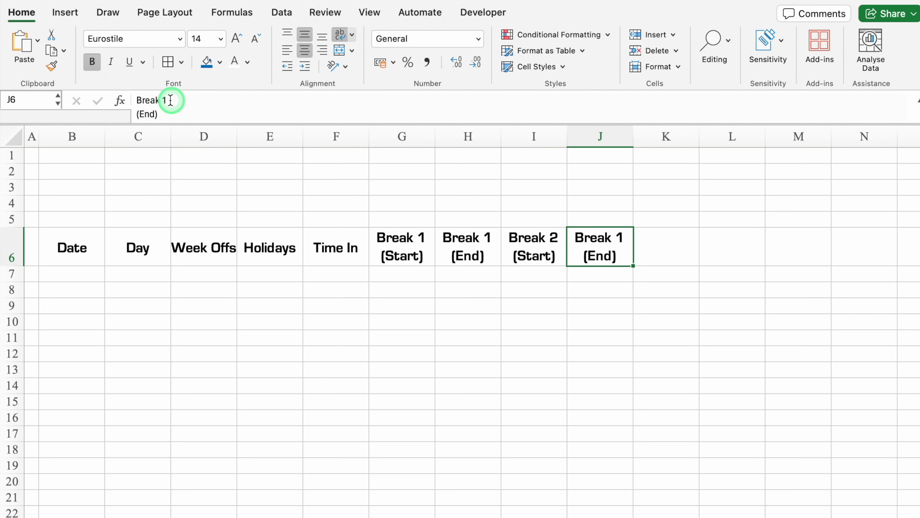
{"action": "left_click", "coordinate": [166, 101]}
{"action": "key", "text": "BackSpace"}
{"action": "type", "text": "2"}
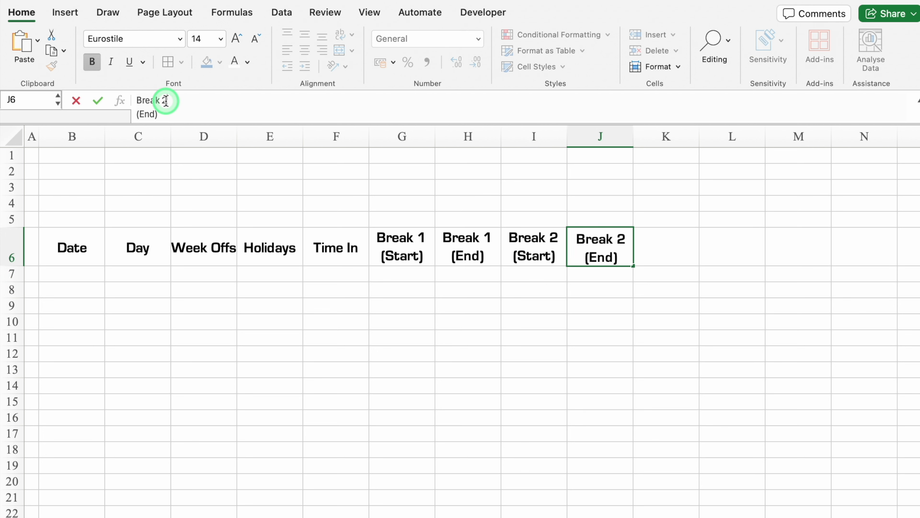
{"action": "key", "text": "Return"}
- Enter the Time Out header in K6
{"action": "left_click", "coordinate": [666, 247]}
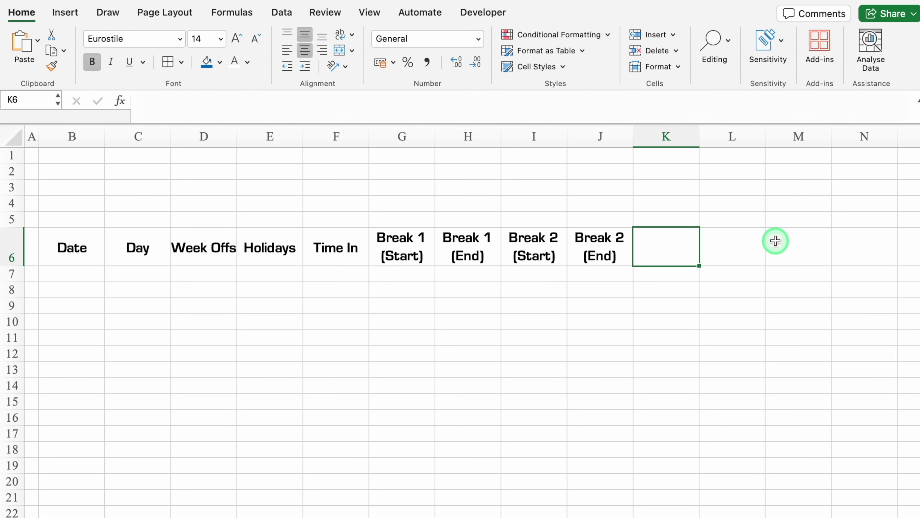
{"action": "type", "text": "Time Out"}
{"action": "key", "text": "Return"}
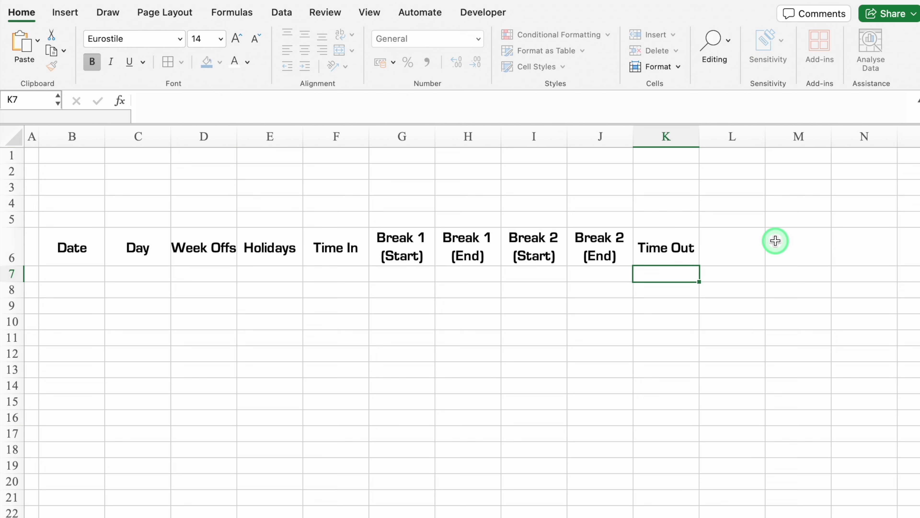
- Give B6:K6 a dark blue fill, white text and black borders
{"action": "left_click_drag", "start_coordinate": [73, 247], "coordinate": [666, 250]}
{"action": "left_click", "coordinate": [206, 64]}
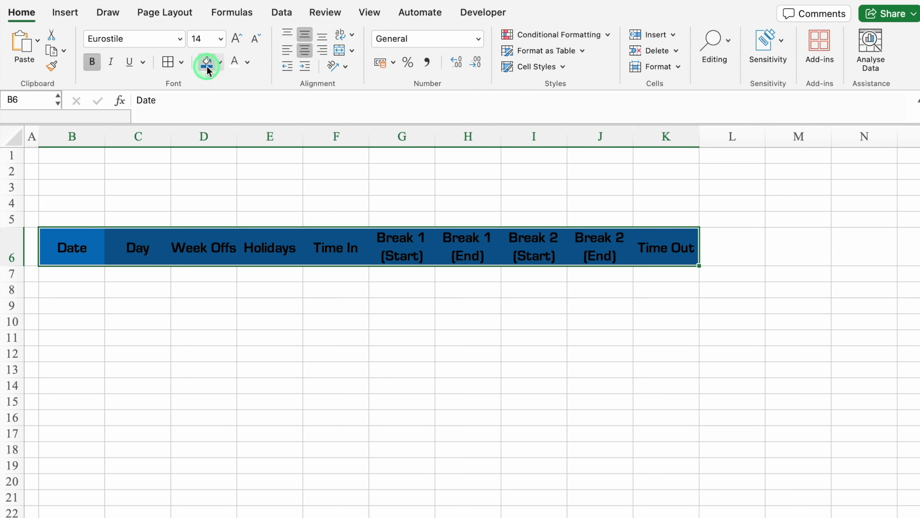
{"action": "left_click", "coordinate": [235, 68]}
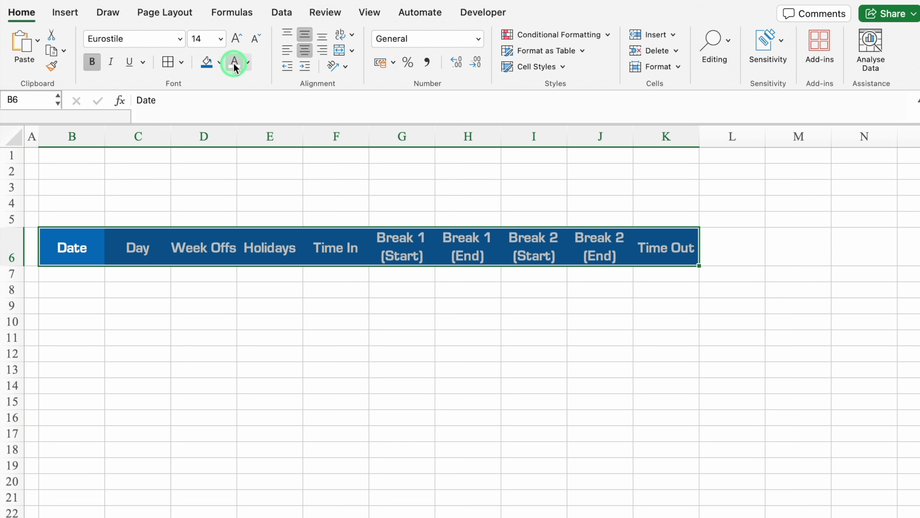
{"action": "left_click", "coordinate": [168, 62]}
{"action": "left_click", "coordinate": [797, 248]}
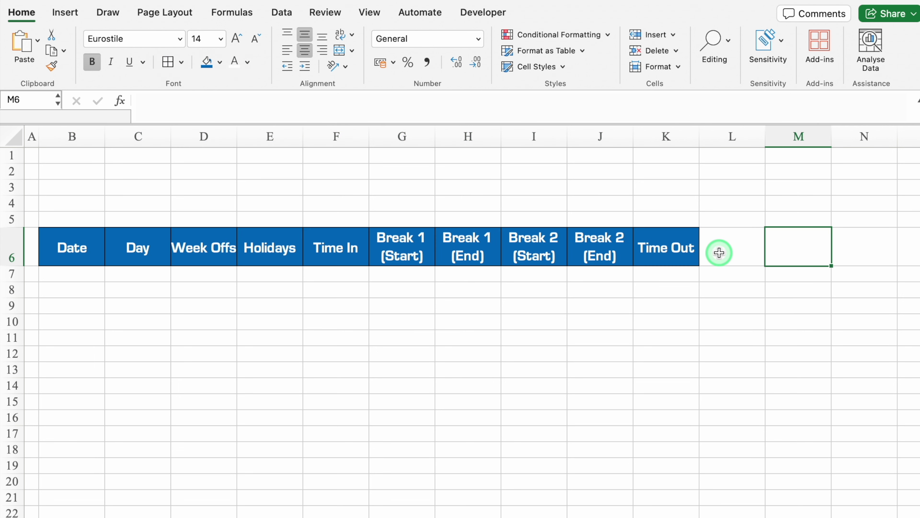
- Enter Total Hours, Break 1 (Hours) and Break 2 (Hours) headers in L6:N6
{"action": "scroll", "coordinate": [719, 253], "scroll_direction": "right", "scroll_amount": 5}
{"action": "left_click", "coordinate": [259, 243]}
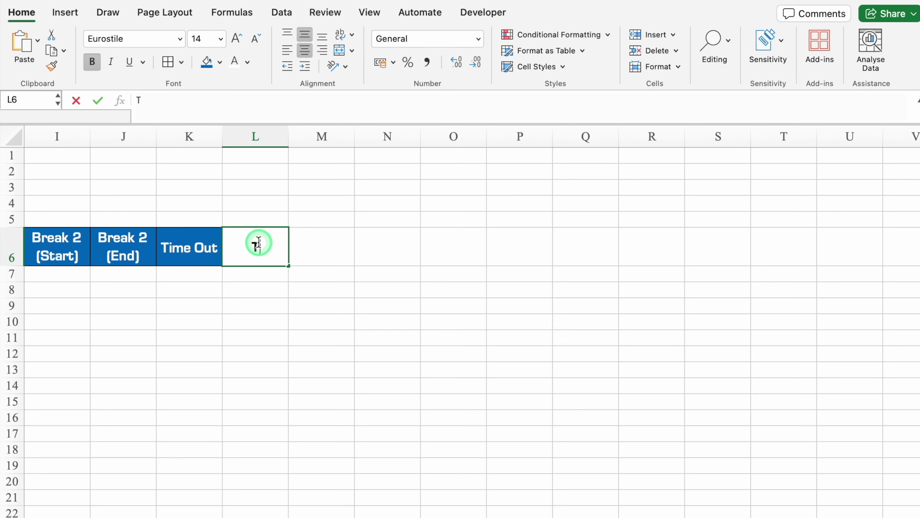
{"action": "type", "text": "otal Hours"}
{"action": "key", "text": "Tab"}
{"action": "type", "text": "Bre"}
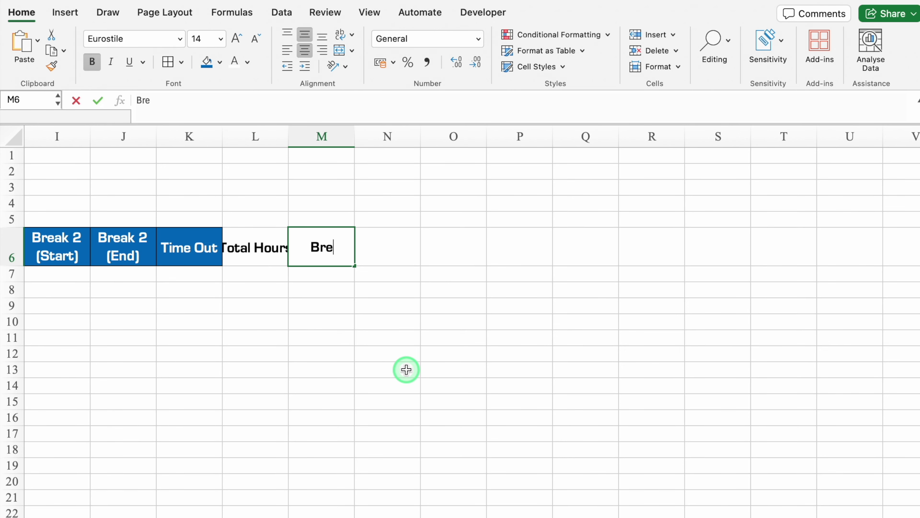
{"action": "type", "text": "ak 1"}
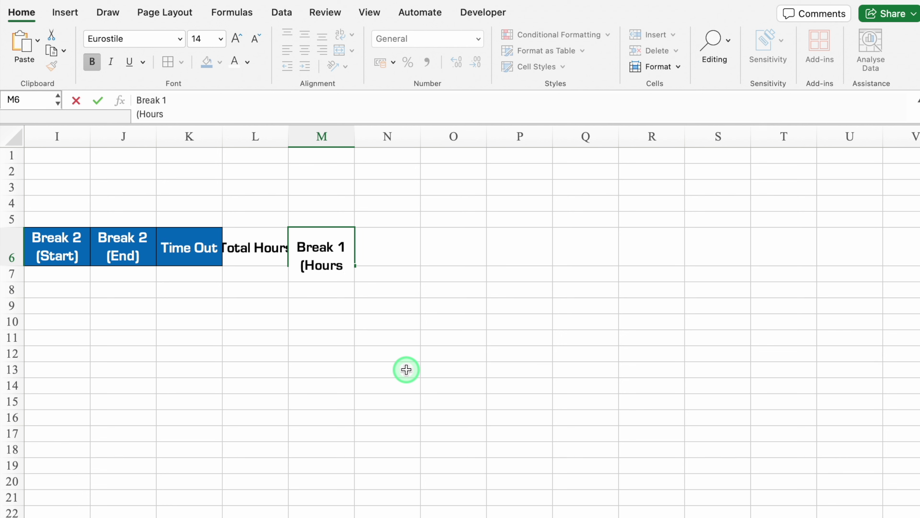
{"action": "type", "text": ")"}
{"action": "key", "text": "Return"}
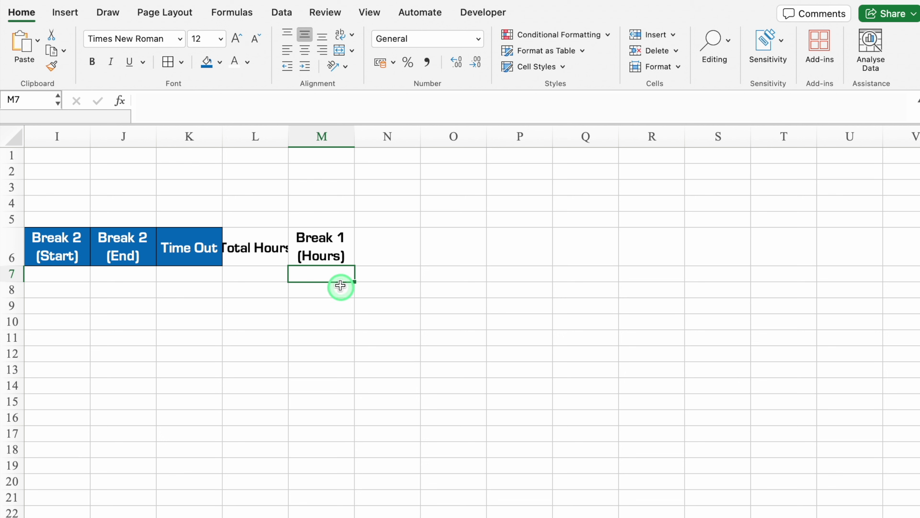
{"action": "left_click", "coordinate": [348, 259]}
{"action": "left_click_drag", "start_coordinate": [387, 266], "coordinate": [382, 250]}
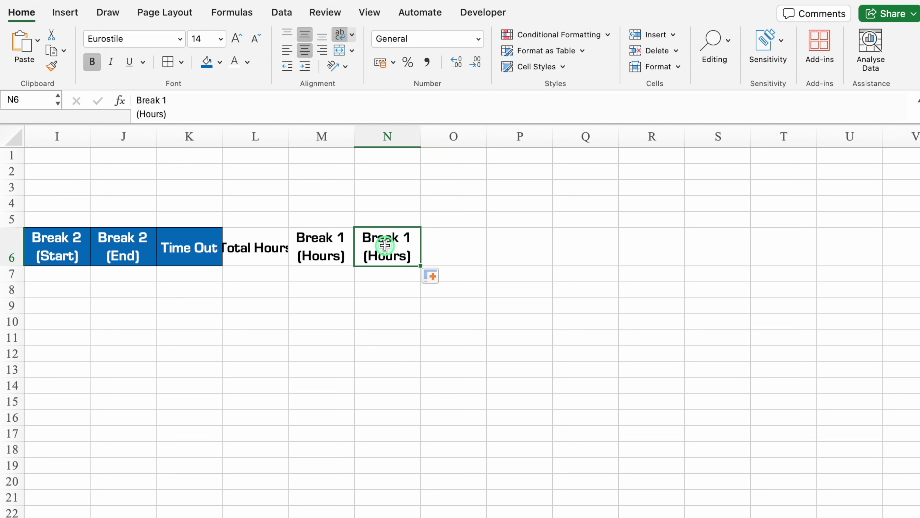
{"action": "left_click", "coordinate": [166, 101]}
{"action": "key", "text": "BackSpace"}
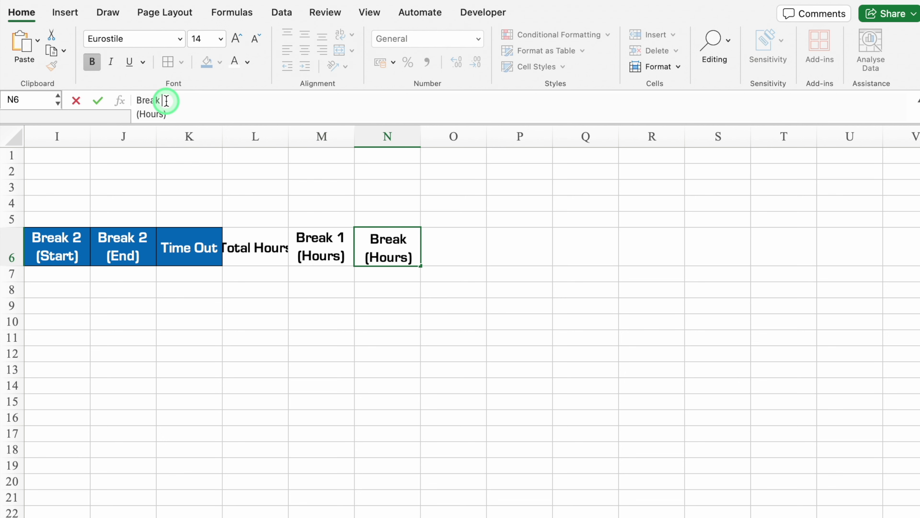
{"action": "type", "text": "2"}
{"action": "key", "text": "Tab"}
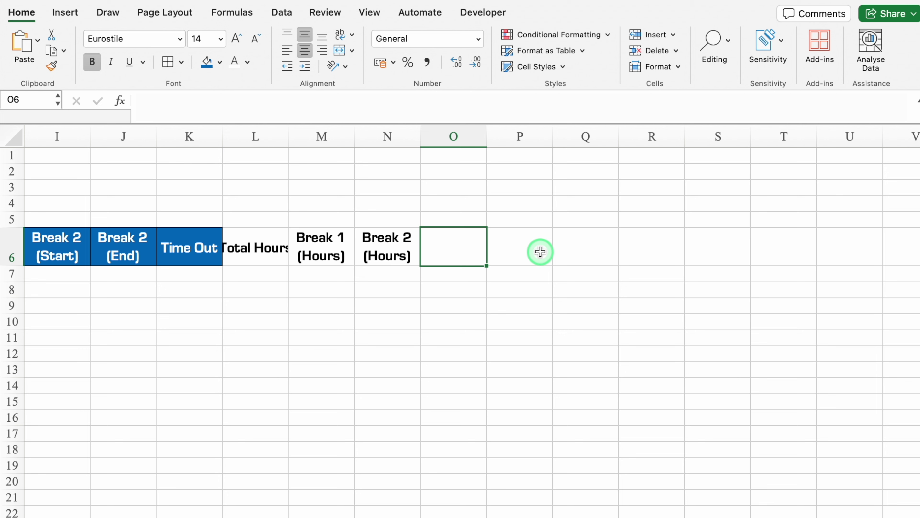
- Add Total Productive Hours and Productive Hours % in O6:P6, widening columns O and L
{"action": "type", "text": "Total Productive"}
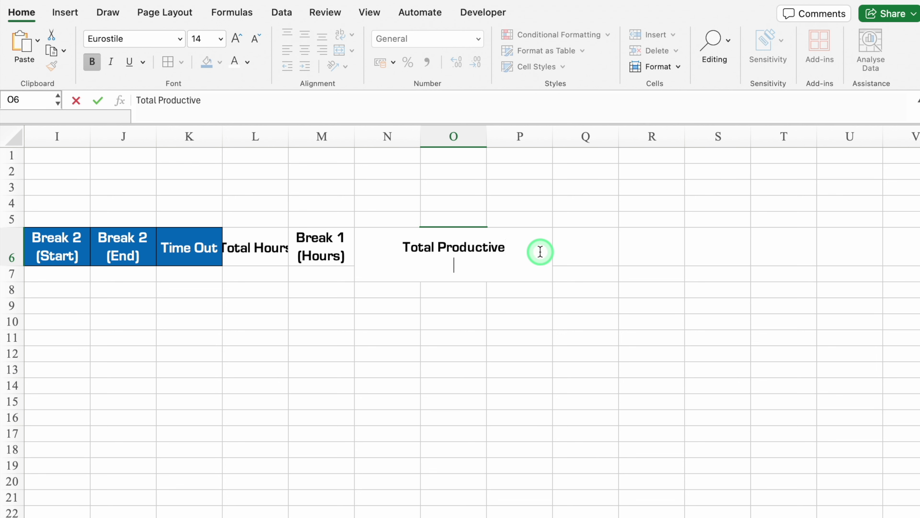
{"action": "key", "text": "Return"}
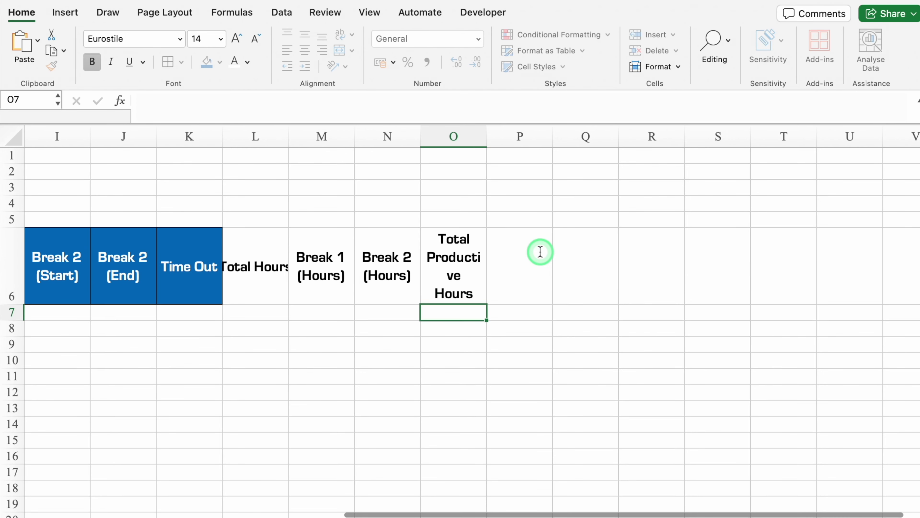
{"action": "left_click_drag", "start_coordinate": [487, 138], "coordinate": [545, 147]}
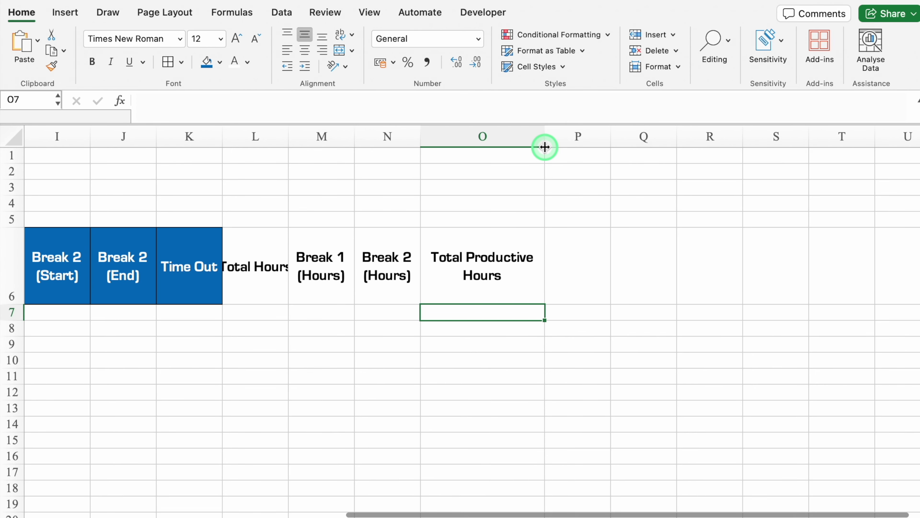
{"action": "double_click", "coordinate": [13, 304]}
{"action": "left_click", "coordinate": [604, 248]}
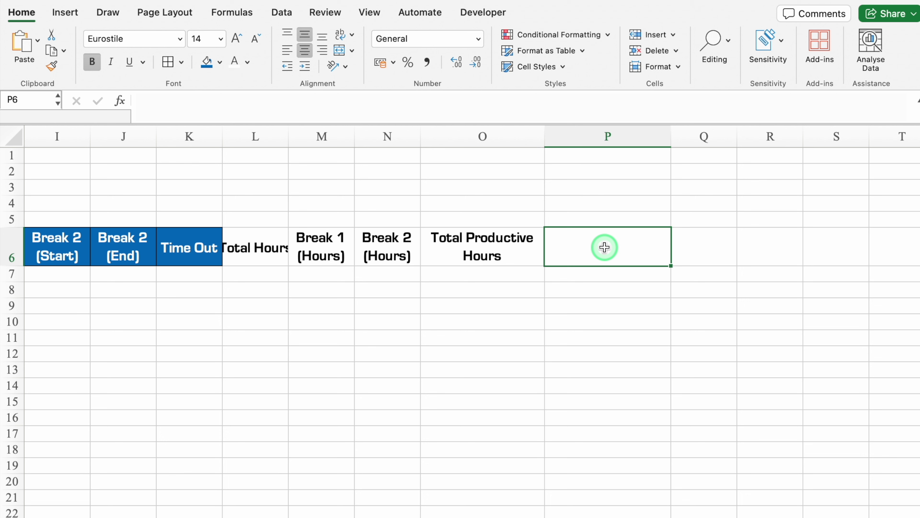
{"action": "type", "text": "Productive Hours"}
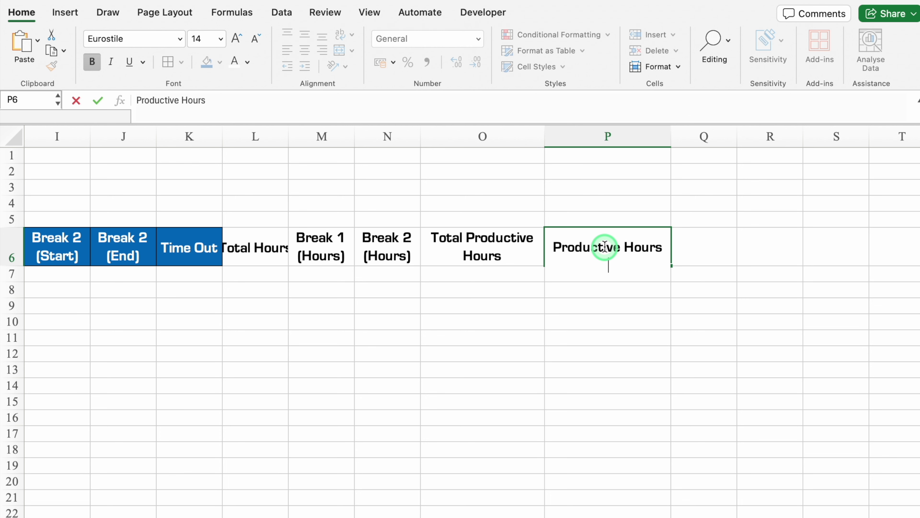
{"action": "key", "text": "Return"}
{"action": "left_click_drag", "start_coordinate": [288, 137], "coordinate": [335, 144]}
{"action": "left_click_drag", "start_coordinate": [298, 250], "coordinate": [652, 250]}
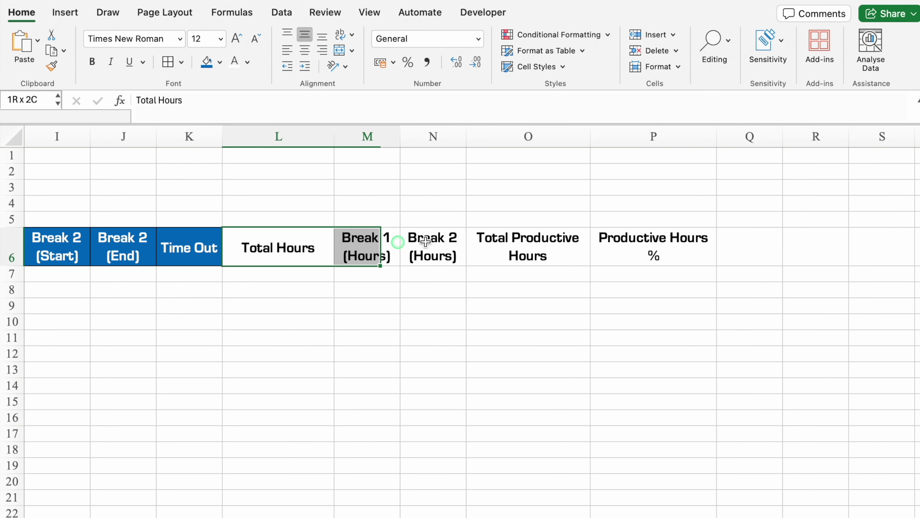
- Apply dark blue fill and white text to the L6:P6 headings
{"action": "left_click", "coordinate": [207, 62]}
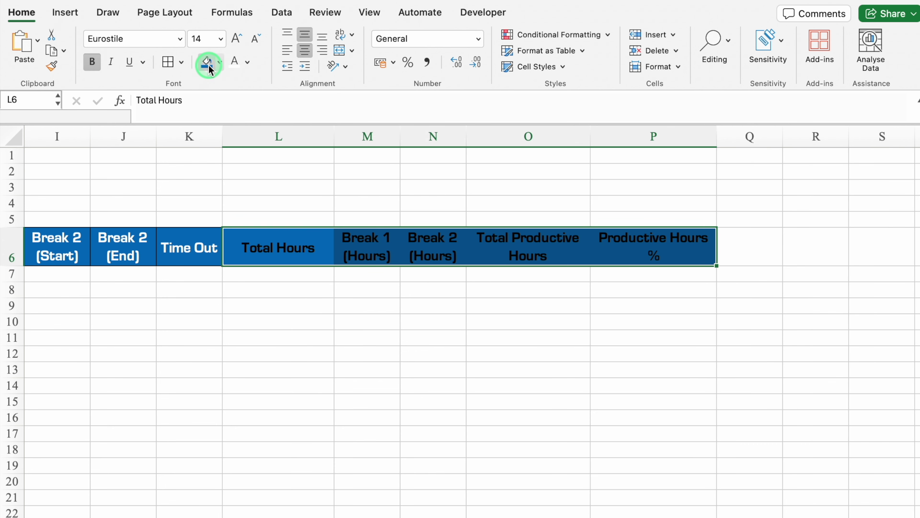
{"action": "left_click", "coordinate": [235, 62]}
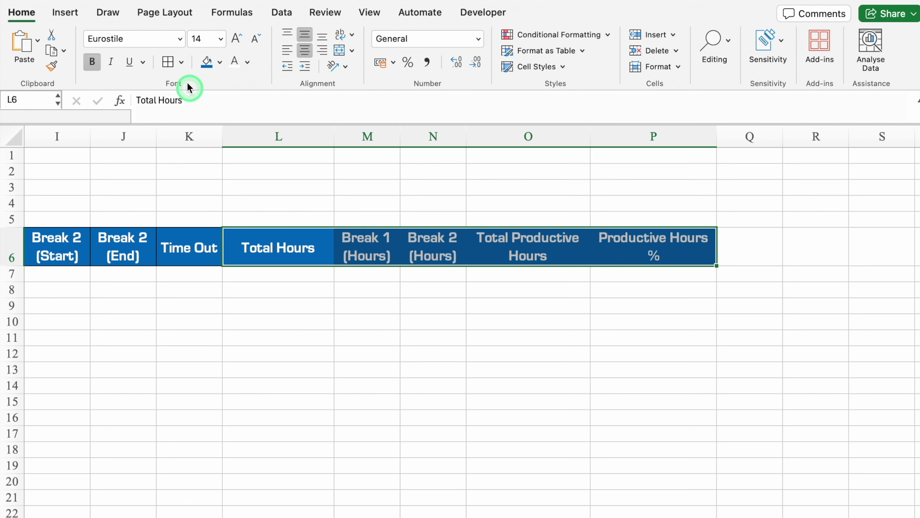
{"action": "left_click", "coordinate": [364, 338]}
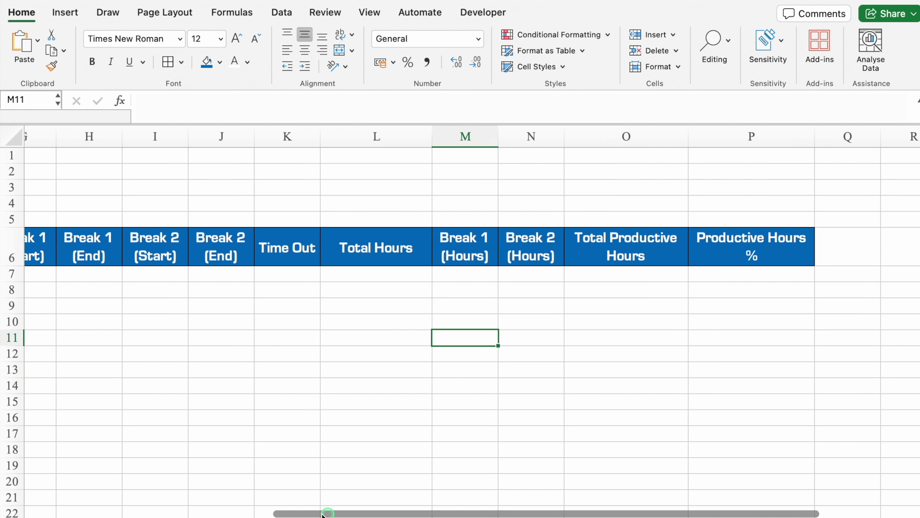
{"action": "left_click_drag", "start_coordinate": [329, 514], "coordinate": [110, 498]}
{"action": "left_click", "coordinate": [77, 202]}
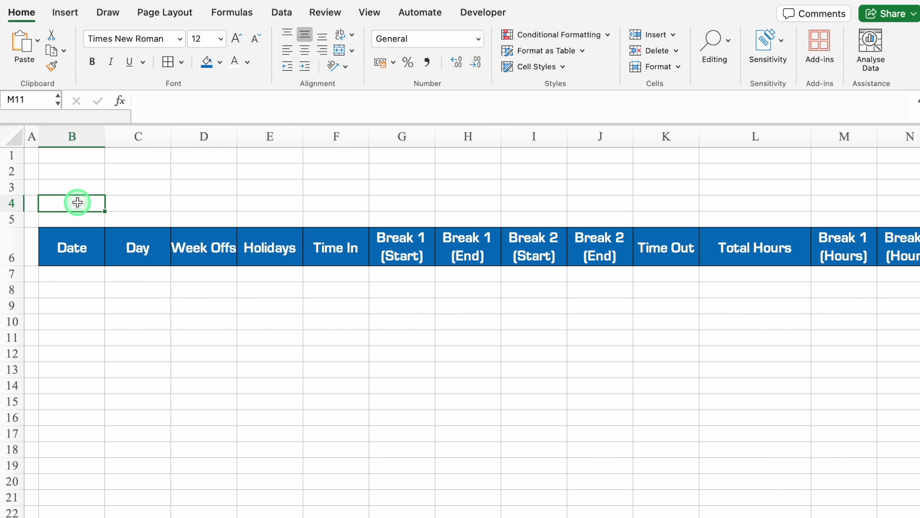
- Merge B4:D4 and E4:G4, border B4:G4, and colour the label cell blue with white text
{"action": "left_click_drag", "start_coordinate": [77, 202], "coordinate": [184, 205]}
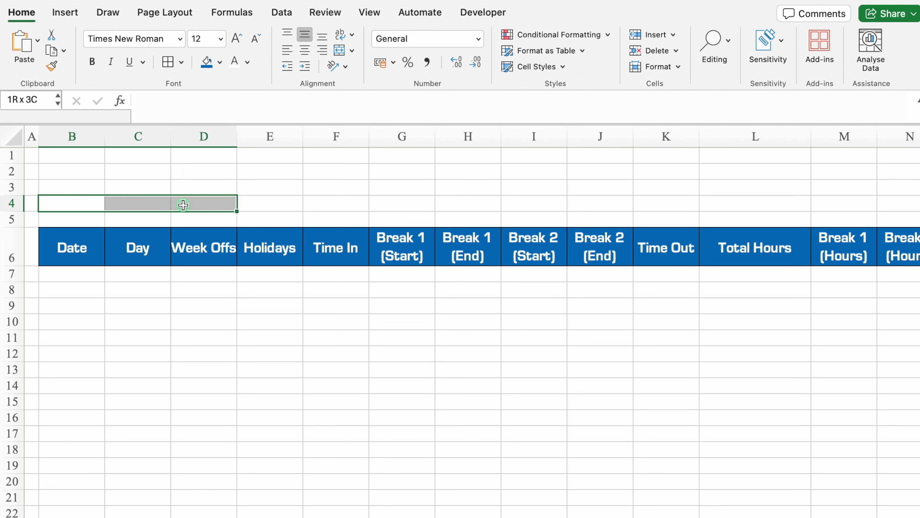
{"action": "left_click", "coordinate": [340, 50]}
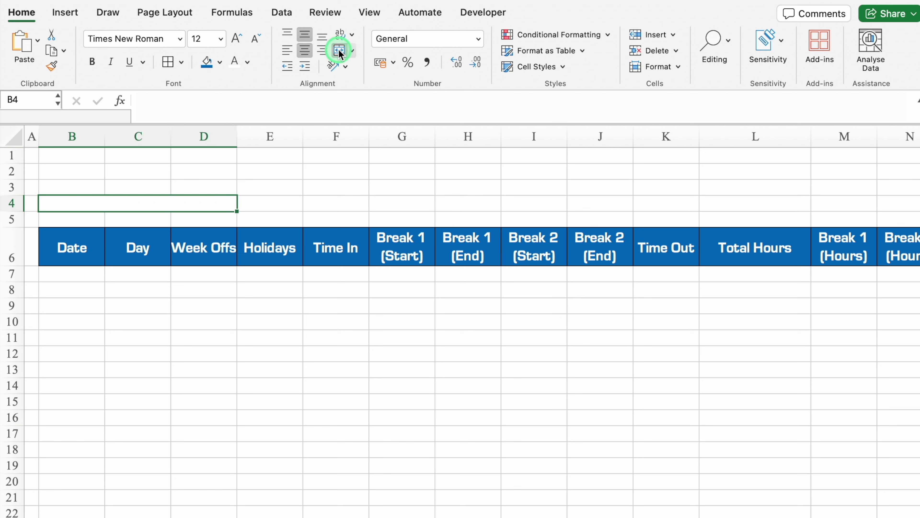
{"action": "left_click_drag", "start_coordinate": [268, 203], "coordinate": [385, 204]}
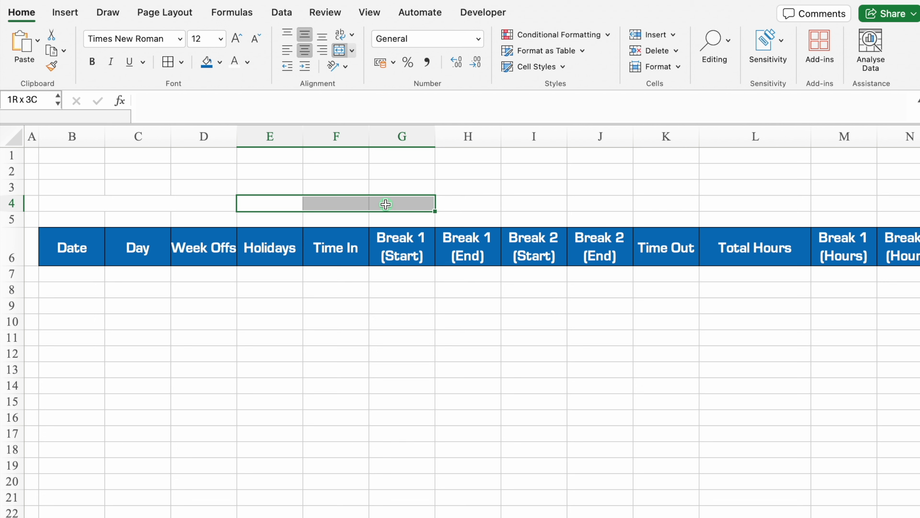
{"action": "left_click", "coordinate": [339, 50]}
{"action": "left_click", "coordinate": [182, 203]}
{"action": "left_click_drag", "start_coordinate": [182, 204], "coordinate": [271, 202]}
{"action": "left_click", "coordinate": [168, 62]}
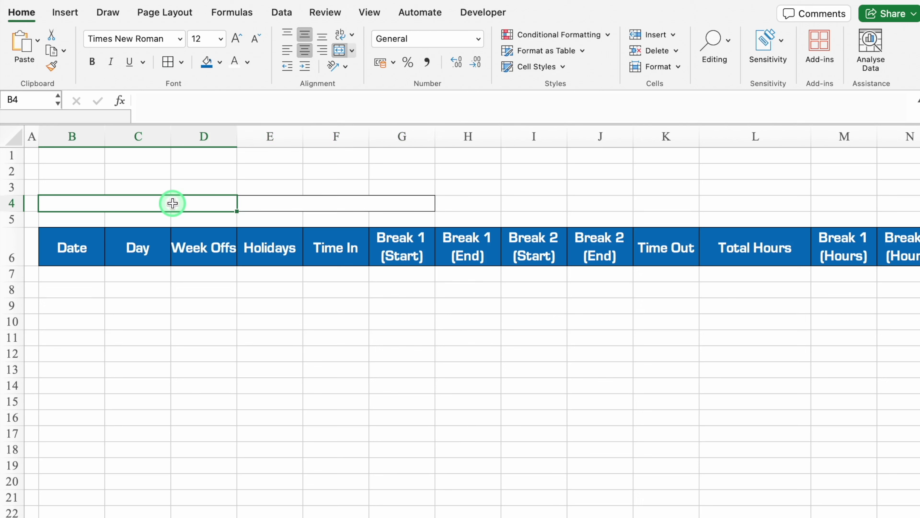
{"action": "left_click", "coordinate": [205, 69]}
{"action": "left_click", "coordinate": [235, 64]}
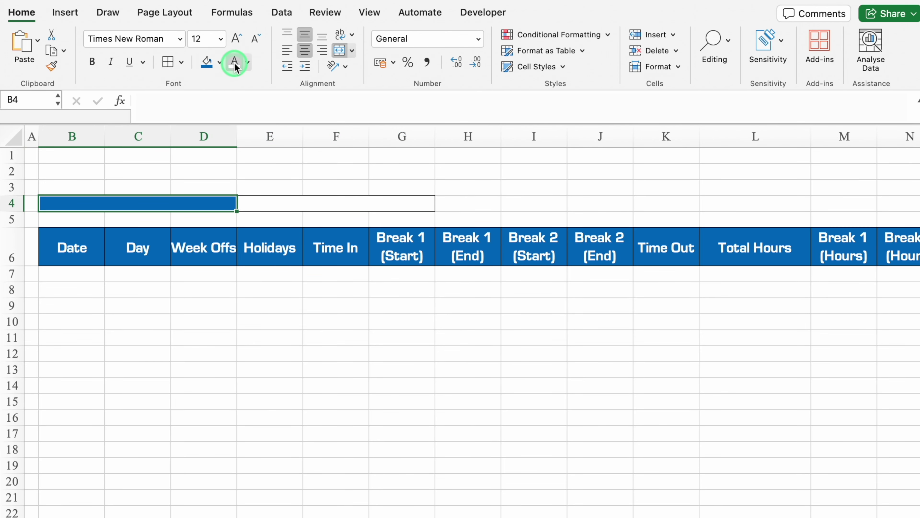
- Set row 4 to bold 16-point Eurostile and type 'Employee Name' in B4
{"action": "left_click", "coordinate": [11, 203]}
{"action": "left_click", "coordinate": [171, 37]}
{"action": "left_click", "coordinate": [181, 39]}
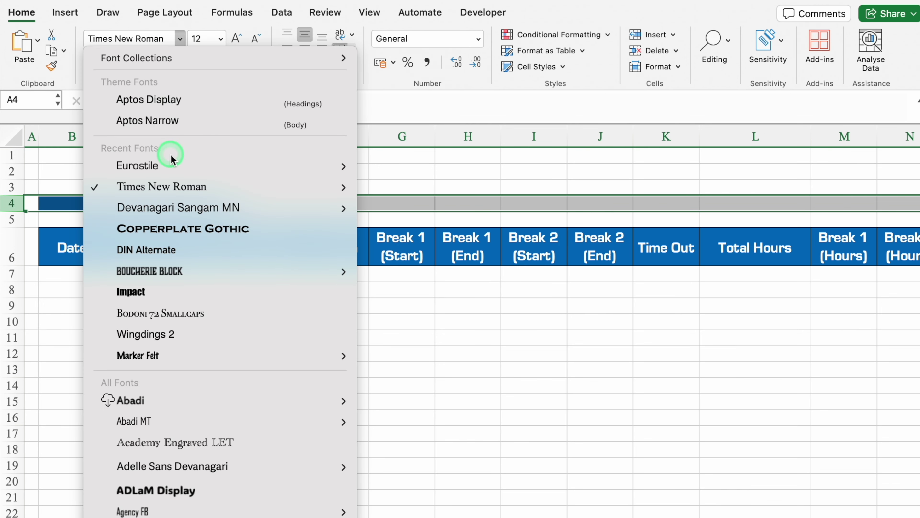
{"action": "left_click", "coordinate": [175, 164]}
{"action": "left_click", "coordinate": [91, 62]}
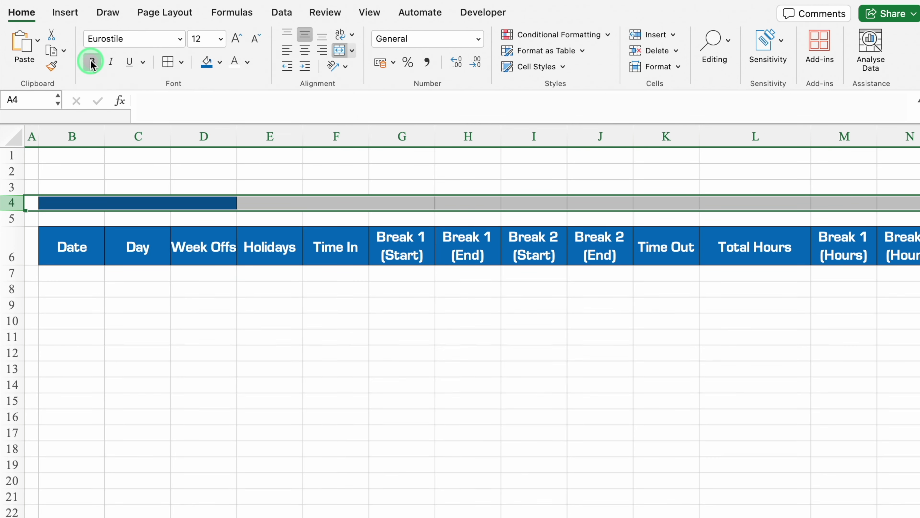
{"action": "left_click", "coordinate": [236, 40]}
{"action": "left_click", "coordinate": [236, 40]}
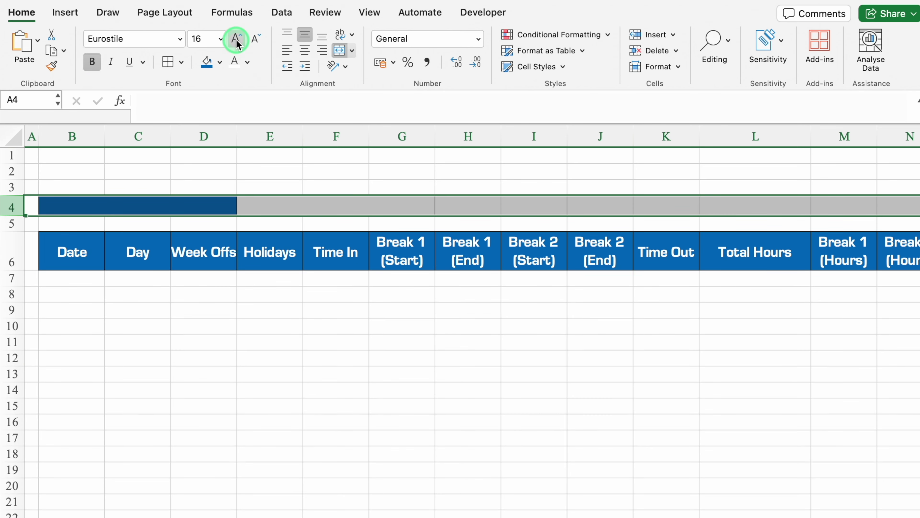
{"action": "left_click", "coordinate": [138, 205]}
{"action": "type", "text": "Employee Name"}
{"action": "left_click", "coordinate": [307, 196]}
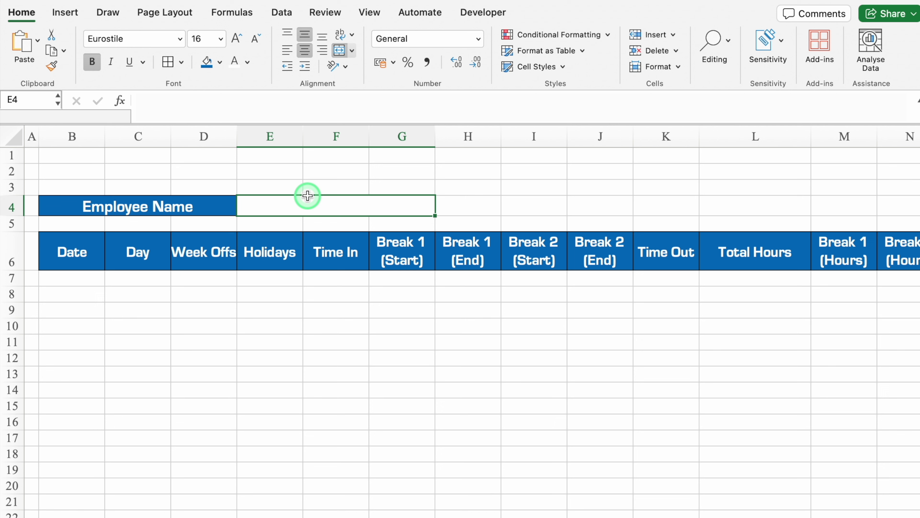
- Enter the employee name in E4:G4 in red text and merge I4:J4
{"action": "type", "text": "Office Monk"}
{"action": "left_click", "coordinate": [248, 61]}
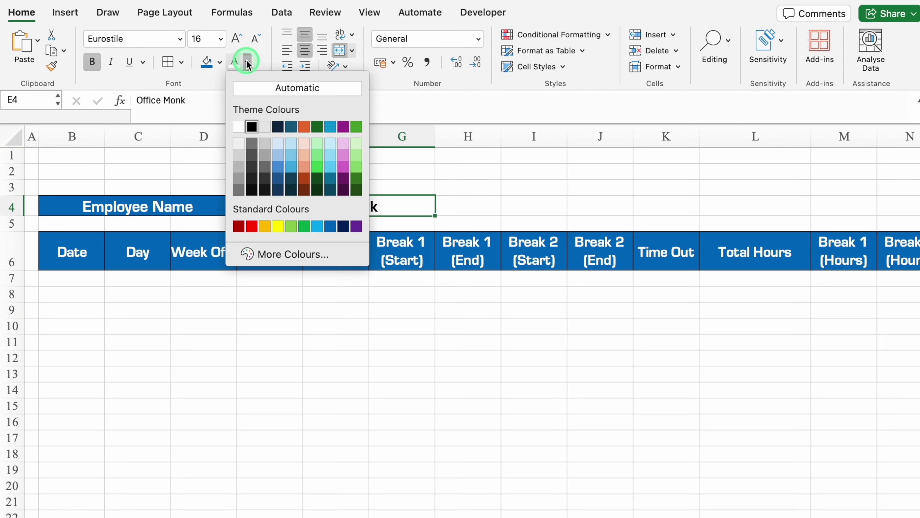
{"action": "left_click", "coordinate": [253, 226]}
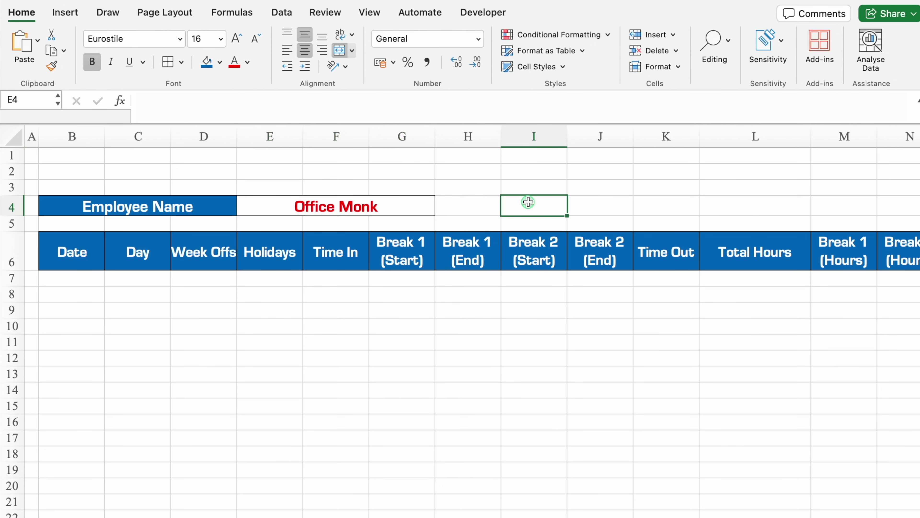
{"action": "left_click_drag", "start_coordinate": [529, 202], "coordinate": [594, 202]}
{"action": "left_click", "coordinate": [340, 51]}
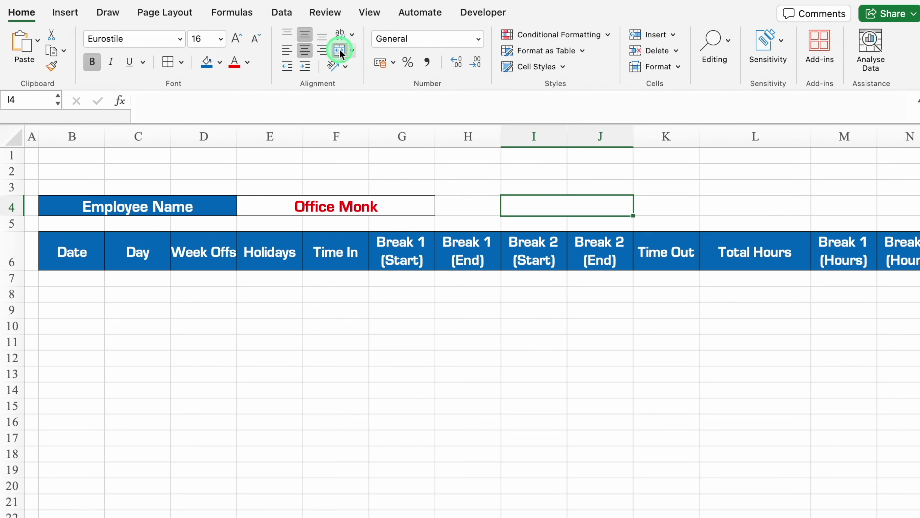
- Merge K4:L4, add borders to I4:L4, and fill the merged I4:J4 cell red
{"action": "left_click_drag", "start_coordinate": [667, 207], "coordinate": [719, 207]}
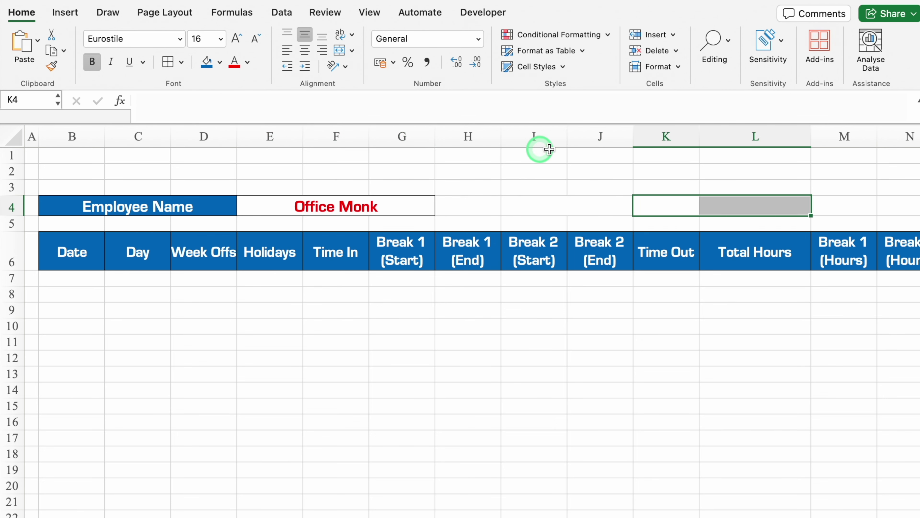
{"action": "left_click", "coordinate": [340, 51]}
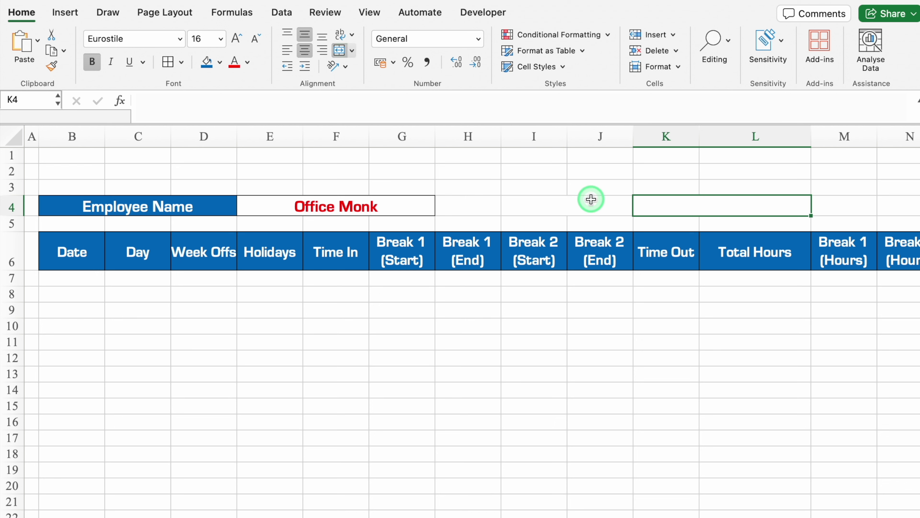
{"action": "left_click_drag", "start_coordinate": [572, 205], "coordinate": [647, 203]}
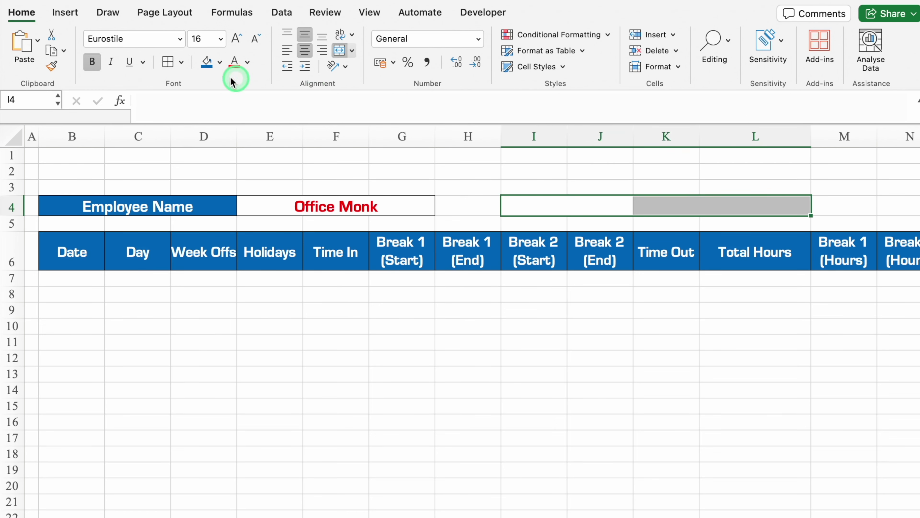
{"action": "left_click", "coordinate": [169, 62]}
{"action": "left_click", "coordinate": [581, 205]}
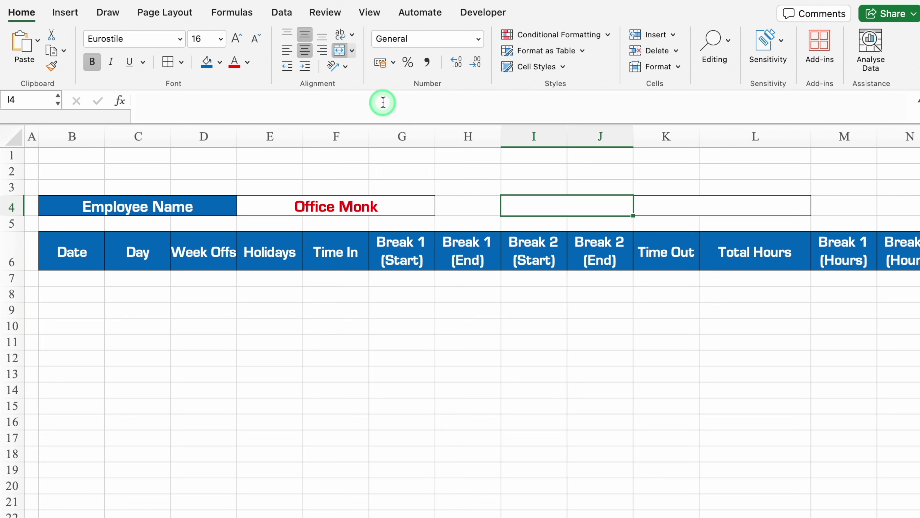
{"action": "left_click", "coordinate": [220, 63]}
{"action": "left_click", "coordinate": [224, 226]}
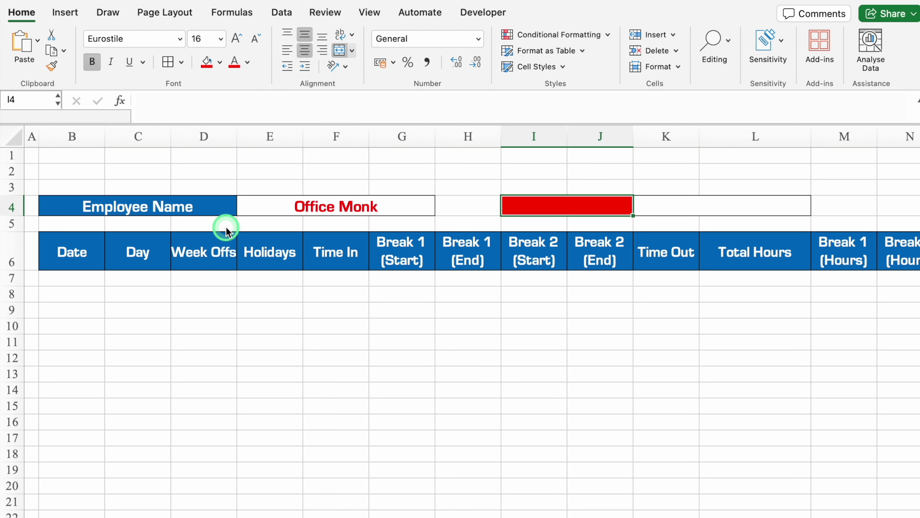
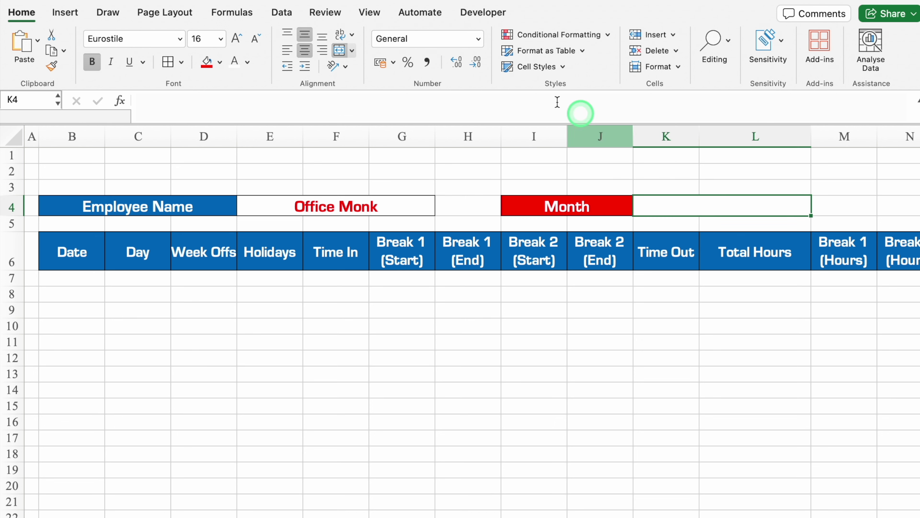
- Add list validation to K4 using the month names in Settings!$B$3:$B$14
{"action": "left_click", "coordinate": [281, 13]}
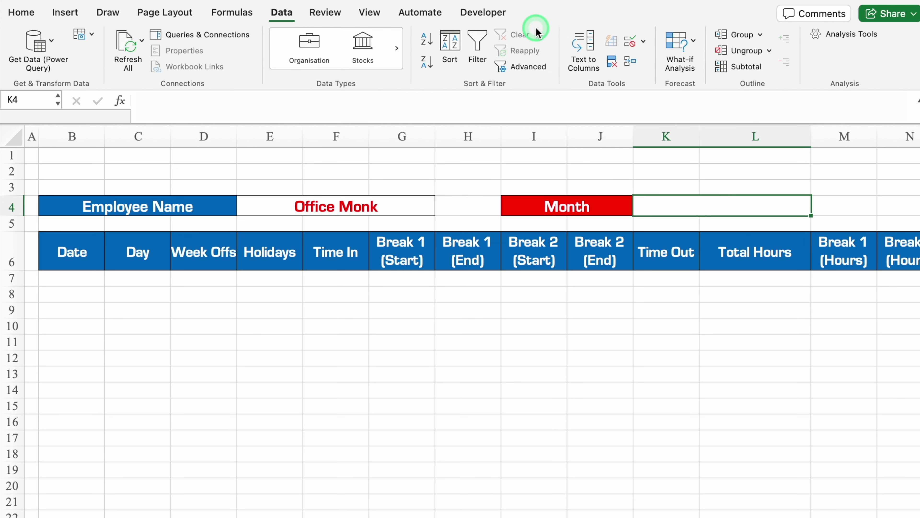
{"action": "left_click", "coordinate": [643, 41]}
{"action": "left_click", "coordinate": [652, 59]}
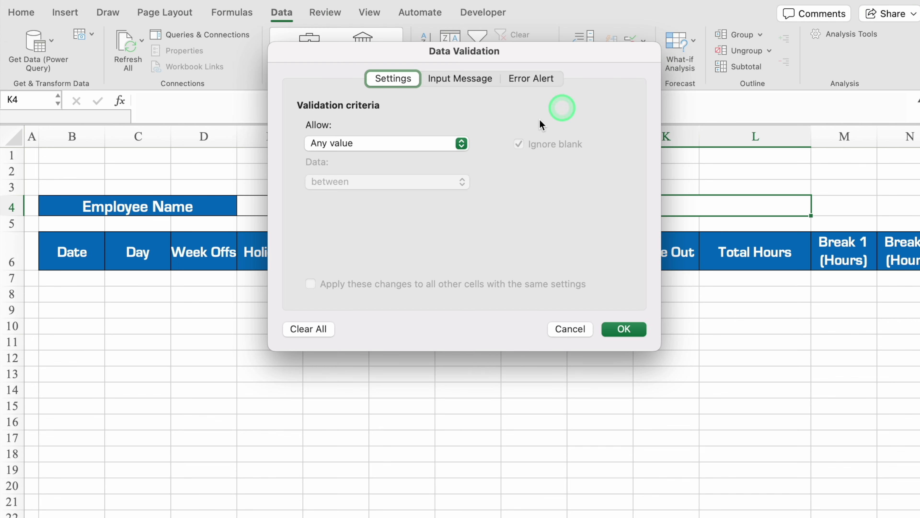
{"action": "left_click", "coordinate": [462, 141]}
{"action": "left_click", "coordinate": [366, 191]}
{"action": "left_click", "coordinate": [372, 219]}
{"action": "left_click", "coordinate": [82, 509]}
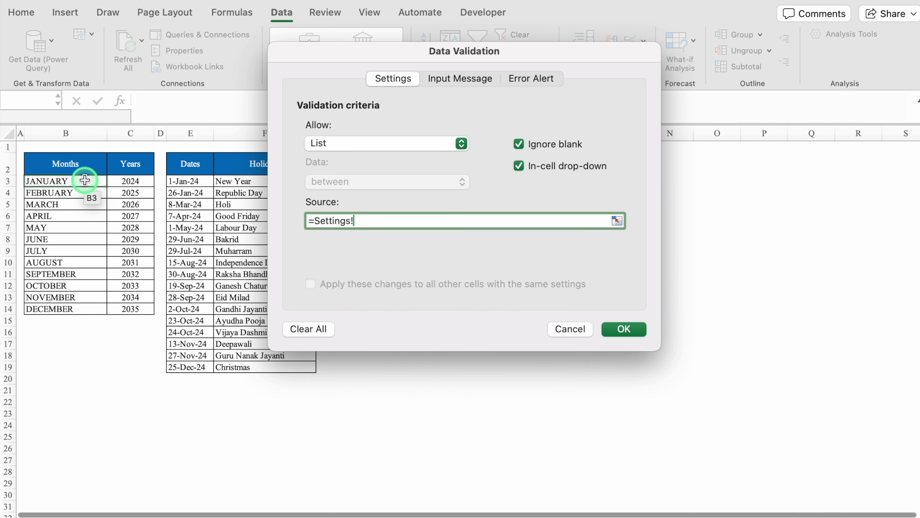
{"action": "left_click_drag", "start_coordinate": [85, 180], "coordinate": [89, 304]}
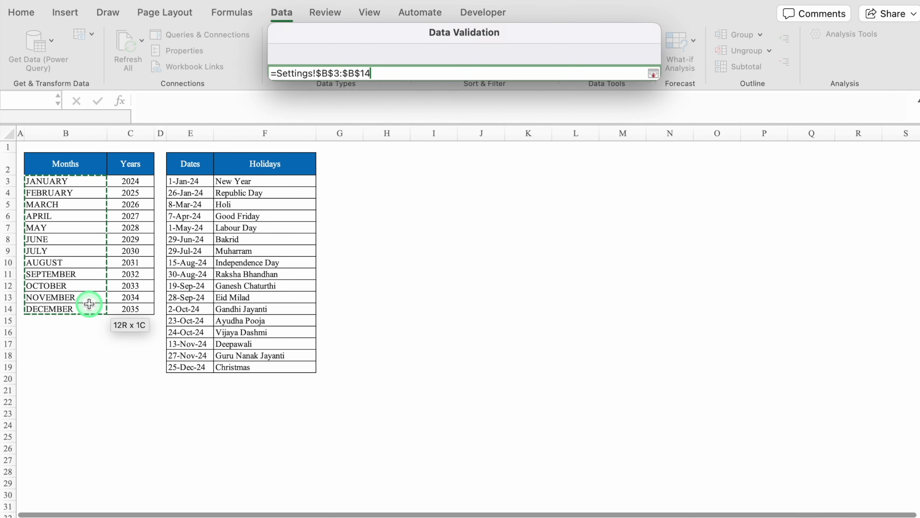
{"action": "left_click", "coordinate": [642, 328]}
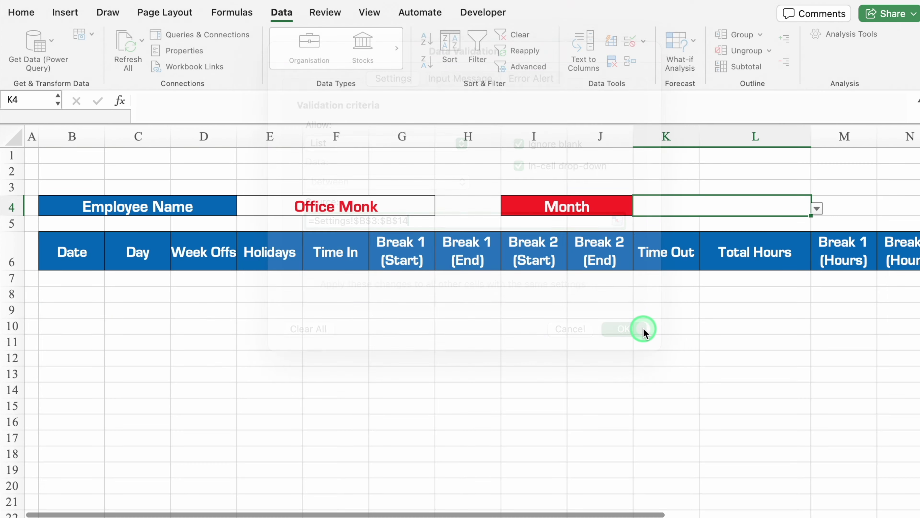
- Choose JANUARY from the K4 month drop-down
{"action": "left_click", "coordinate": [817, 209]}
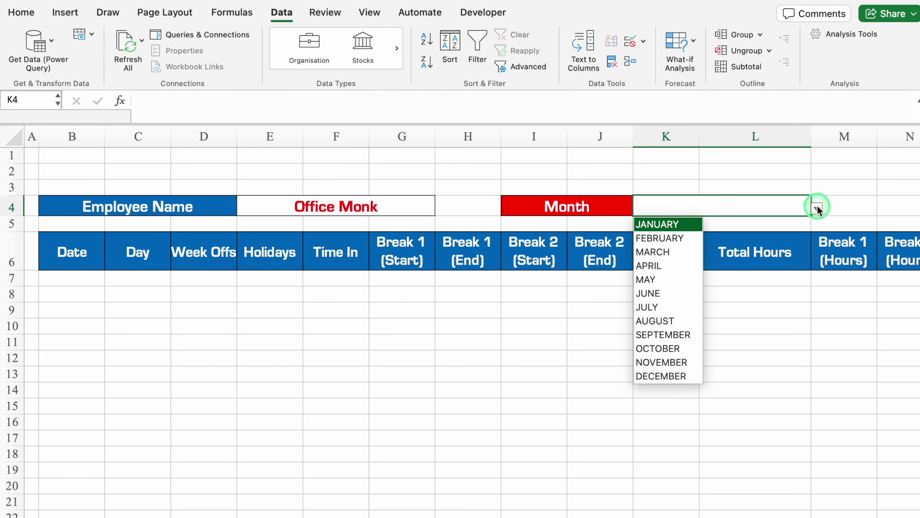
{"action": "left_click", "coordinate": [672, 226]}
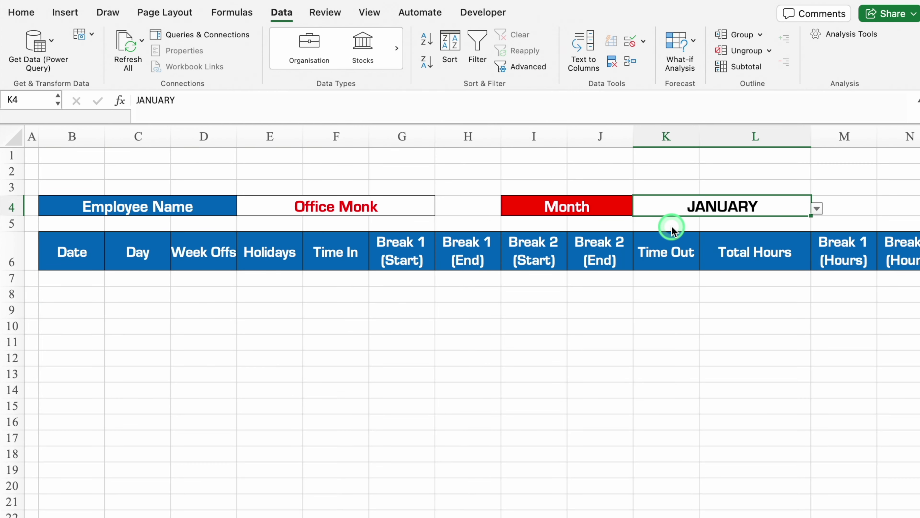
{"action": "left_click", "coordinate": [21, 12]}
{"action": "left_click", "coordinate": [247, 62]}
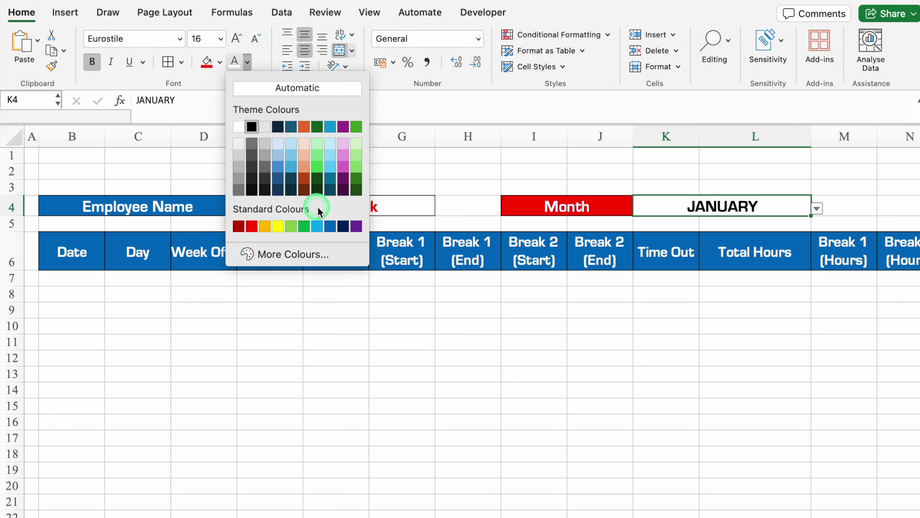
- Colour the JANUARY month value blue
{"action": "left_click", "coordinate": [330, 226]}
{"action": "left_click", "coordinate": [845, 207]}
{"action": "scroll", "coordinate": [846, 207], "scroll_direction": "right", "scroll_amount": 7}
- Merge N4:O4 into a red-filled label reading 'Year' in white text
{"action": "left_click_drag", "start_coordinate": [500, 206], "coordinate": [594, 206]}
{"action": "left_click", "coordinate": [340, 50]}
{"action": "left_click", "coordinate": [206, 62]}
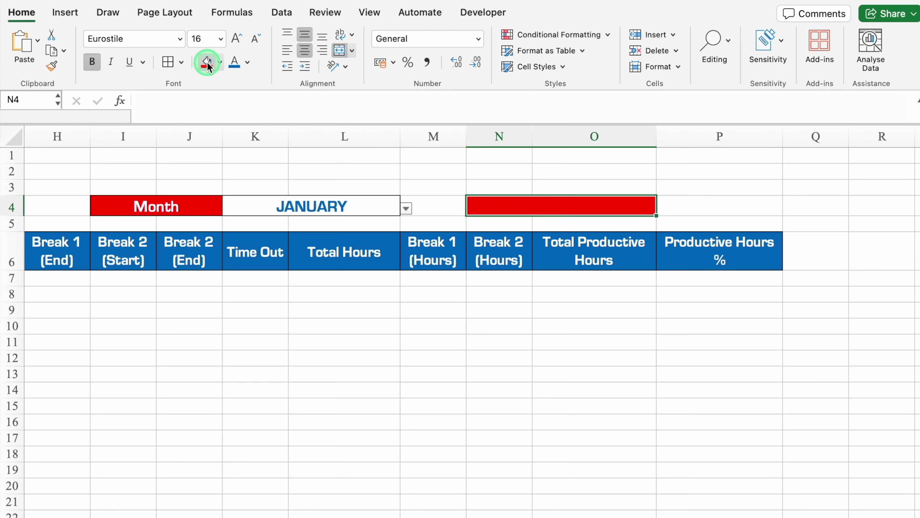
{"action": "left_click", "coordinate": [247, 63]}
{"action": "left_click", "coordinate": [246, 126]}
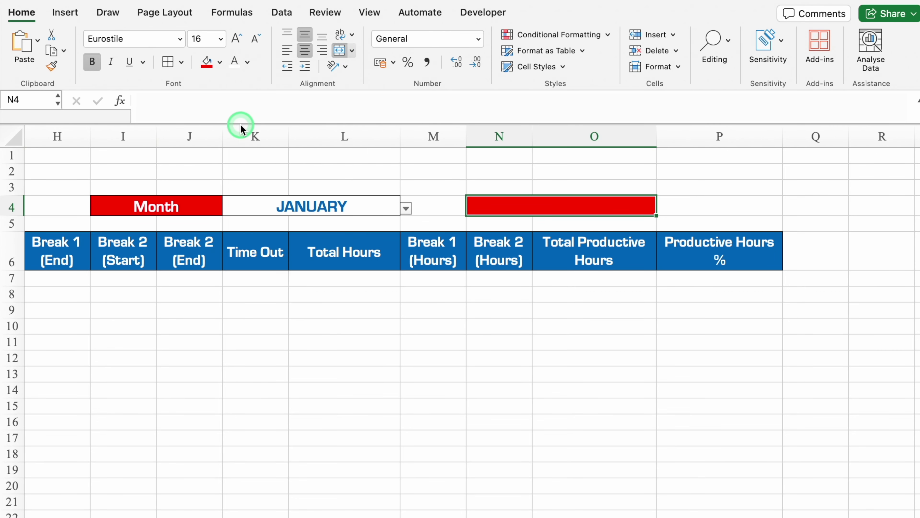
{"action": "type", "text": "Year"}
{"action": "left_click", "coordinate": [704, 203]}
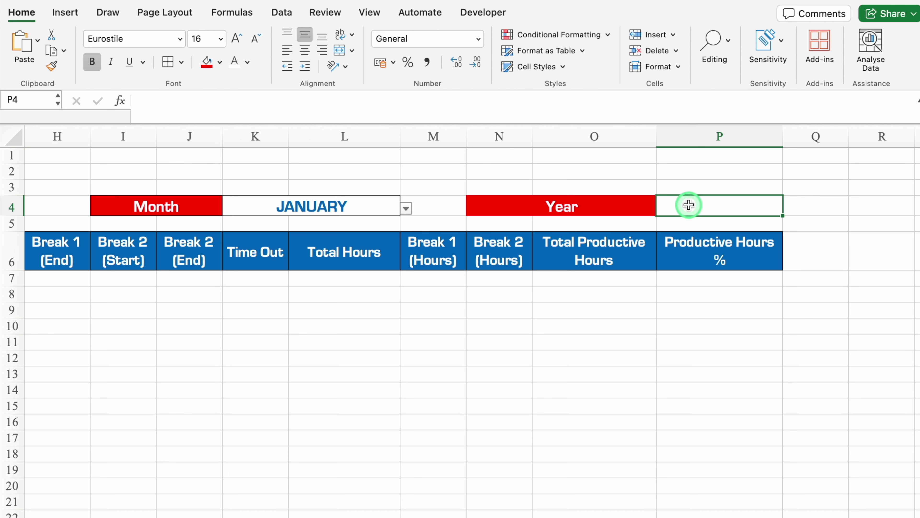
- Add list validation to P4 using the years in Settings!$C$3:$C$14
{"action": "left_click", "coordinate": [282, 12]}
{"action": "left_click", "coordinate": [634, 41]}
{"action": "left_click", "coordinate": [663, 59]}
{"action": "left_click", "coordinate": [462, 143]}
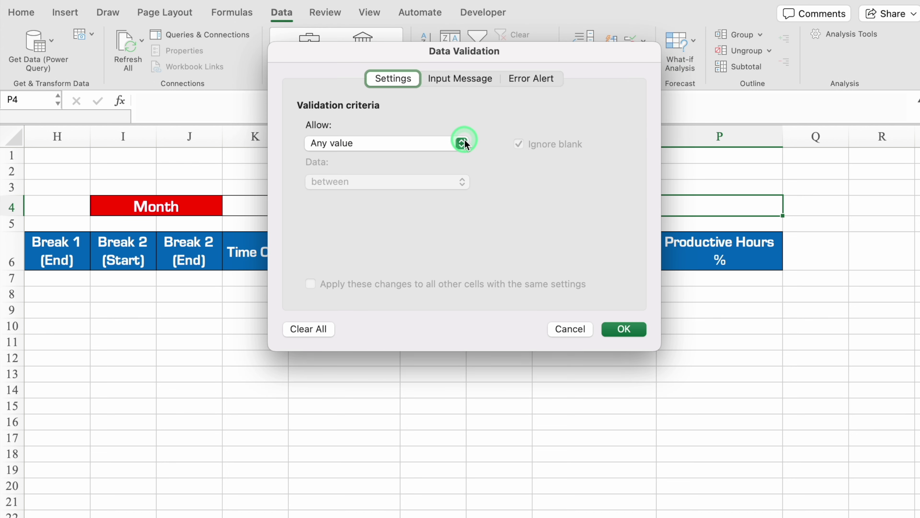
{"action": "left_click", "coordinate": [381, 189]}
{"action": "left_click", "coordinate": [390, 219]}
{"action": "left_click", "coordinate": [75, 515]}
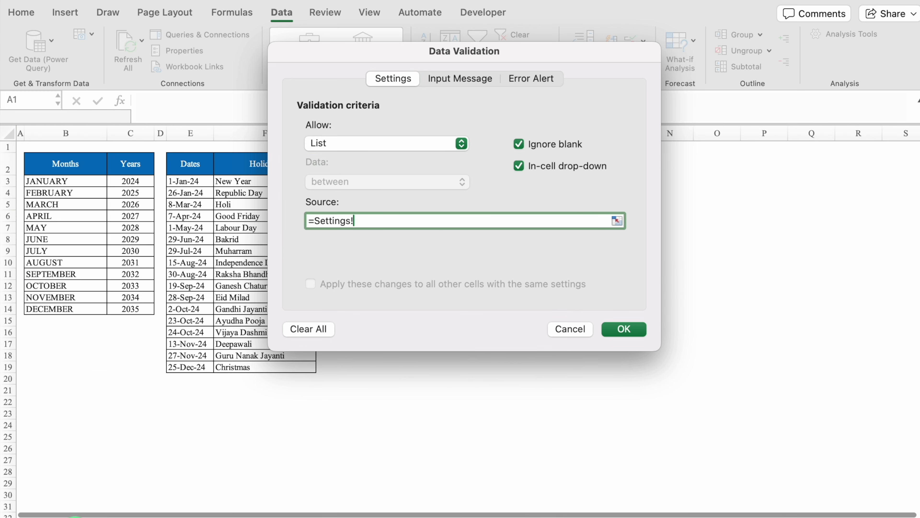
{"action": "left_click", "coordinate": [143, 182]}
{"action": "left_click_drag", "start_coordinate": [143, 182], "coordinate": [143, 305]}
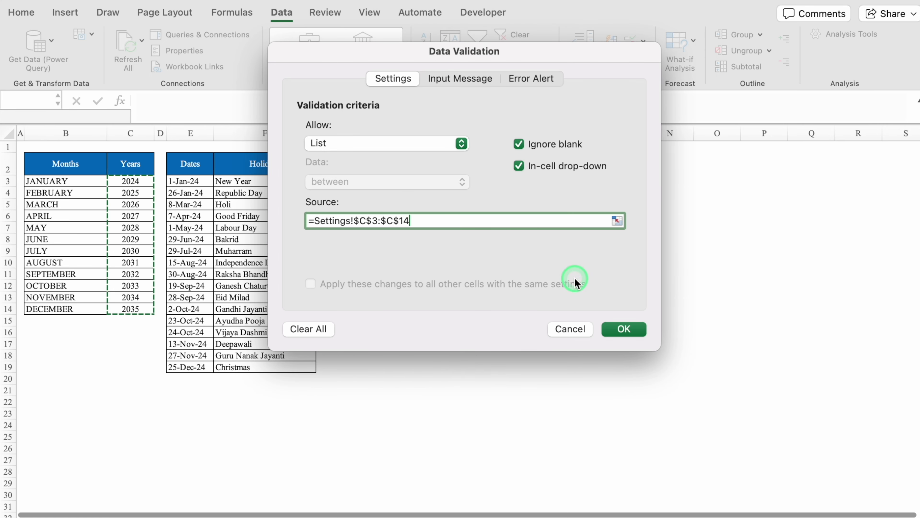
{"action": "left_click", "coordinate": [625, 329]}
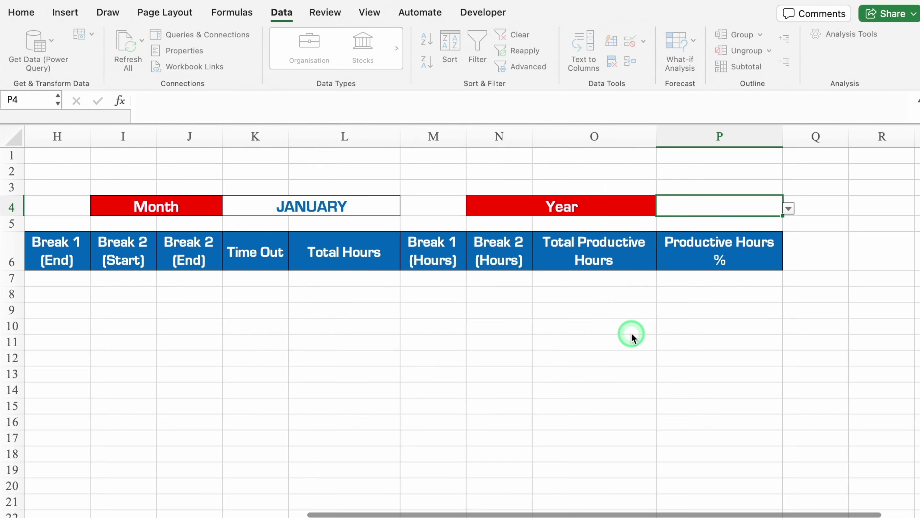
- Choose 2024 from the P4 year drop-down and centre it
{"action": "left_click", "coordinate": [789, 208]}
{"action": "left_click", "coordinate": [680, 226]}
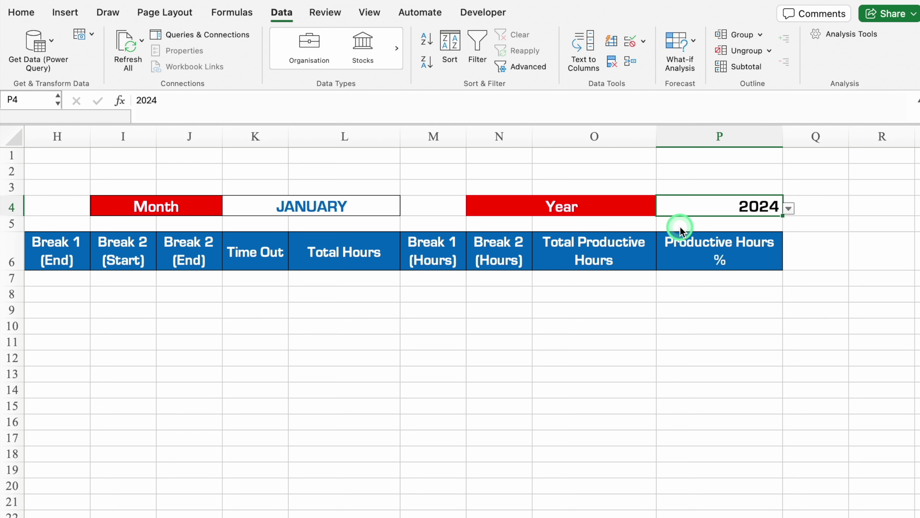
{"action": "left_click", "coordinate": [21, 13]}
{"action": "left_click", "coordinate": [306, 55]}
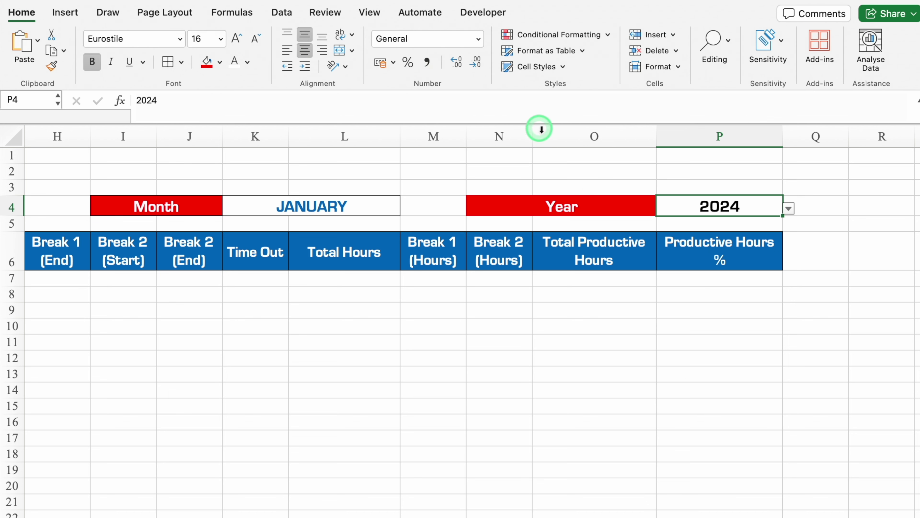
- Make the 2024 year value in P4 blue, then select the Year label and value
{"action": "left_click", "coordinate": [248, 62]}
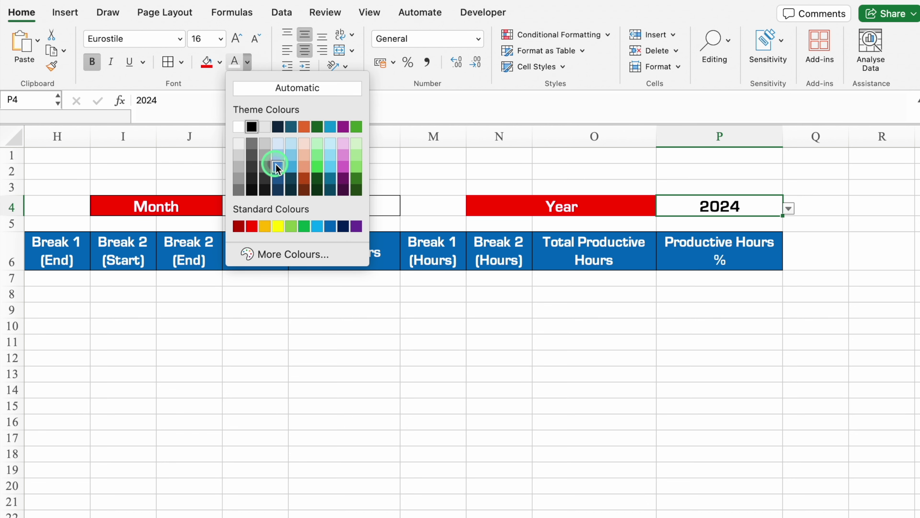
{"action": "left_click", "coordinate": [328, 225]}
{"action": "left_click", "coordinate": [652, 205]}
{"action": "left_click_drag", "start_coordinate": [654, 204], "coordinate": [680, 204]}
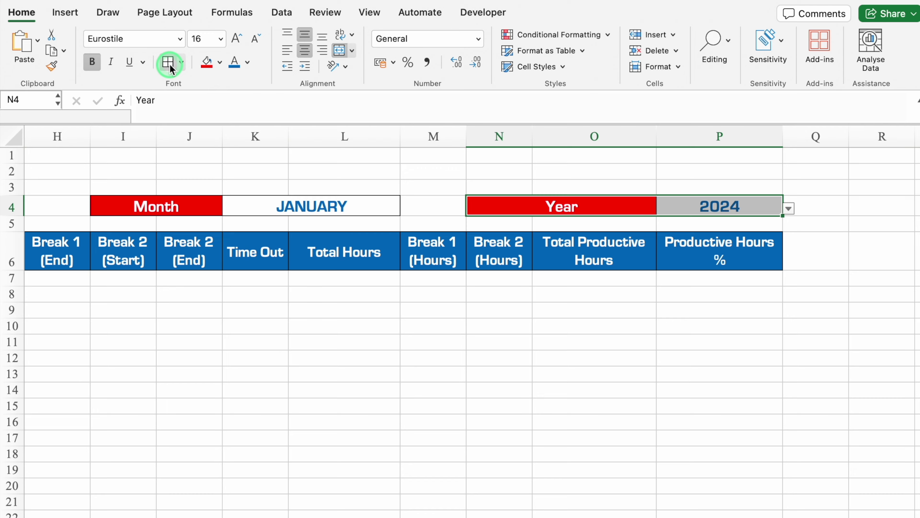
{"action": "scroll", "coordinate": [325, 489], "scroll_direction": "left", "scroll_amount": 10}
{"action": "left_click", "coordinate": [79, 167]}
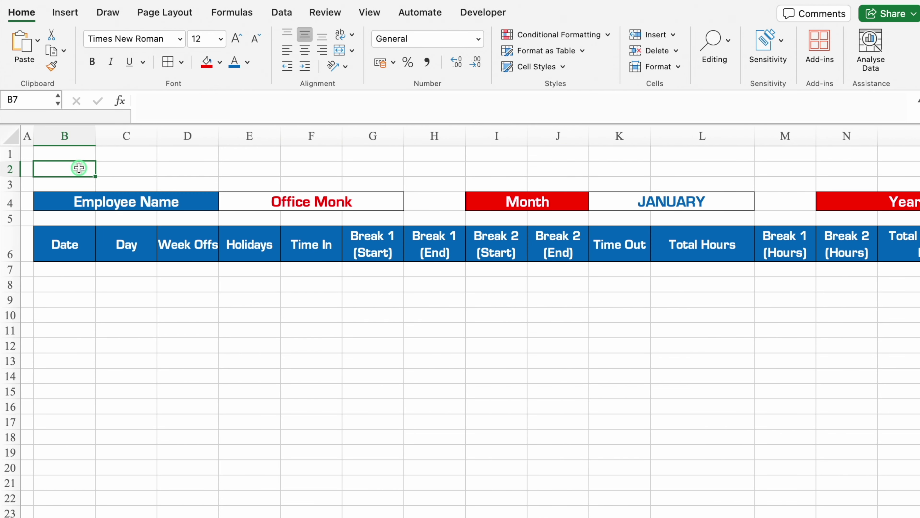
- Merge row 2 across the table into a taller banner and shorten spacer row 5
{"action": "left_click_drag", "start_coordinate": [79, 168], "coordinate": [915, 171]}
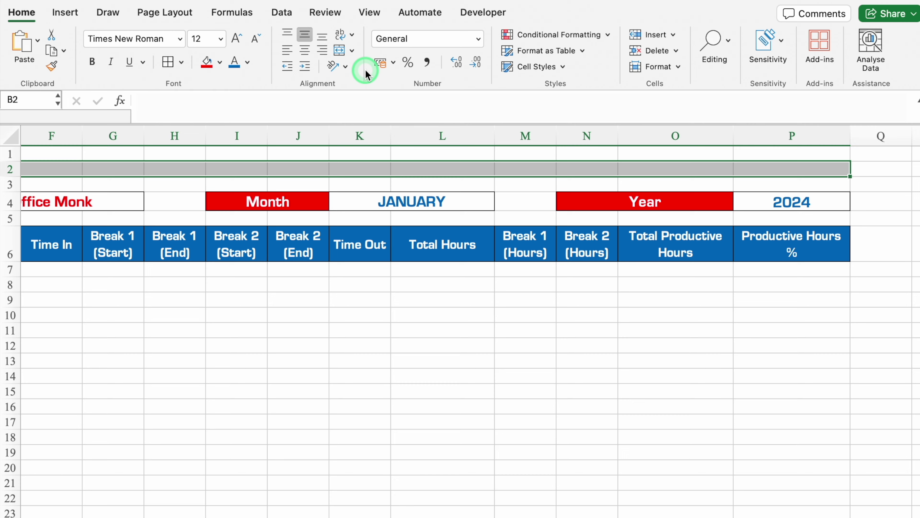
{"action": "left_click", "coordinate": [339, 51]}
{"action": "left_click_drag", "start_coordinate": [13, 174], "coordinate": [10, 209]}
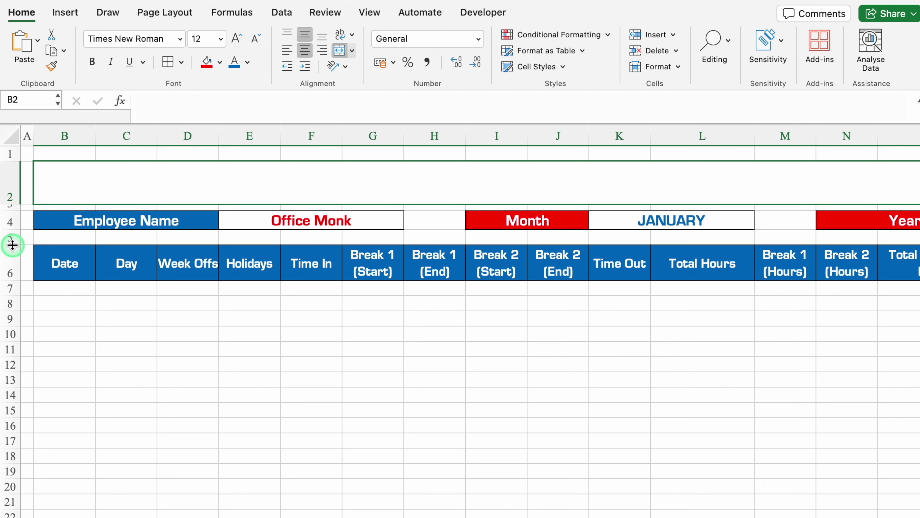
{"action": "left_click_drag", "start_coordinate": [13, 245], "coordinate": [15, 235]}
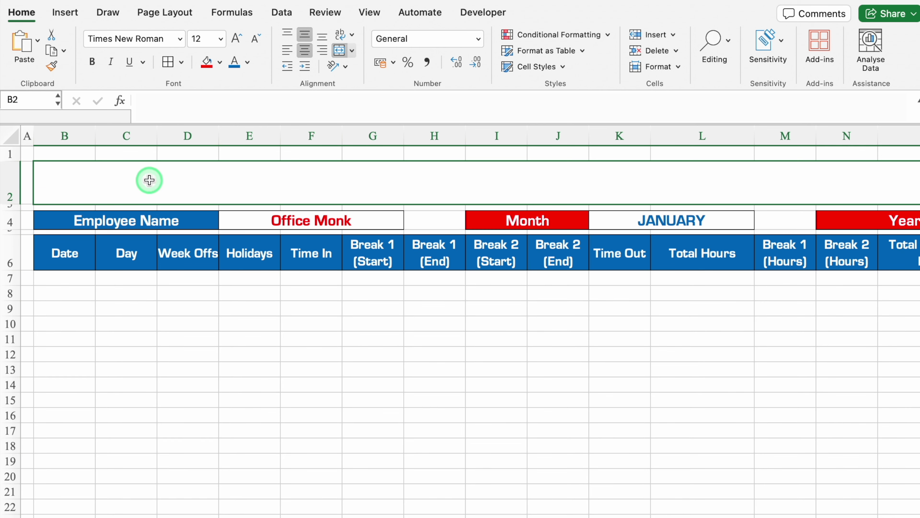
- Fill the banner blue and title it 'Employee Productivity Tracker' in white Eurostile, size 28
{"action": "left_click", "coordinate": [220, 62]}
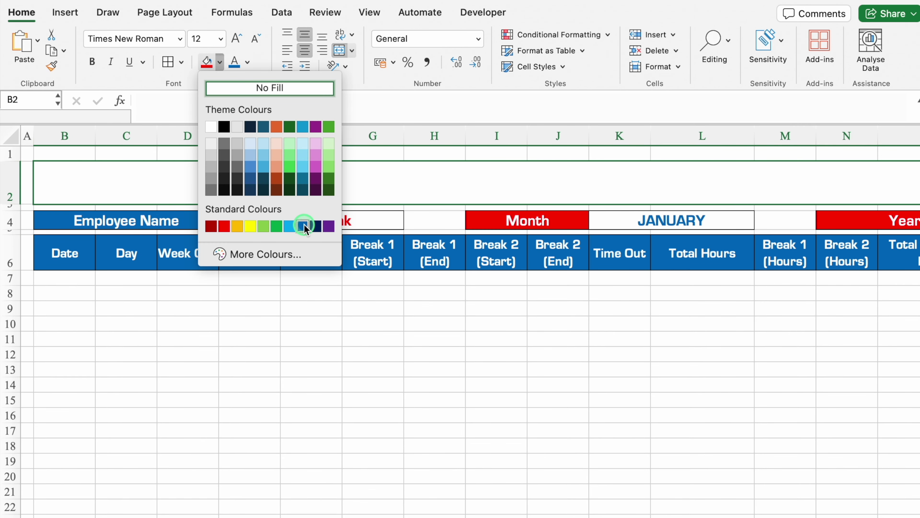
{"action": "left_click", "coordinate": [304, 227]}
{"action": "left_click", "coordinate": [248, 62]}
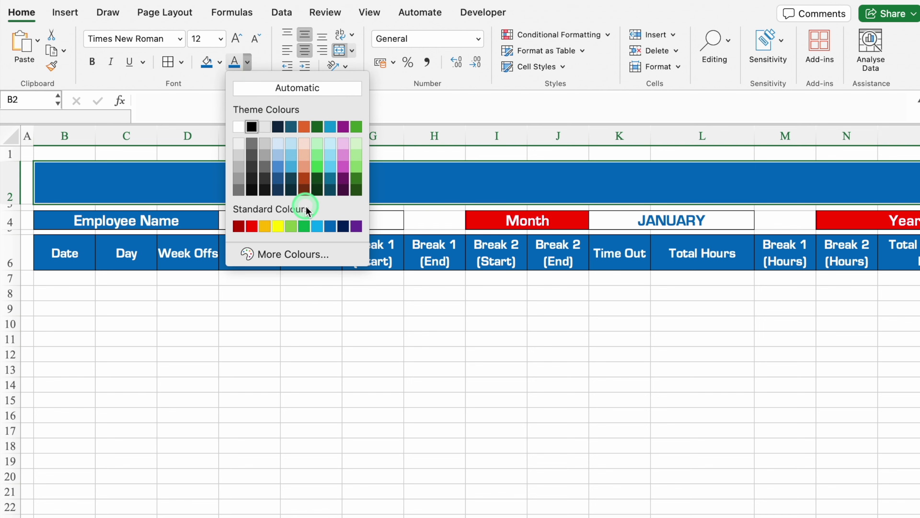
{"action": "left_click", "coordinate": [238, 127]}
{"action": "left_click", "coordinate": [180, 38]}
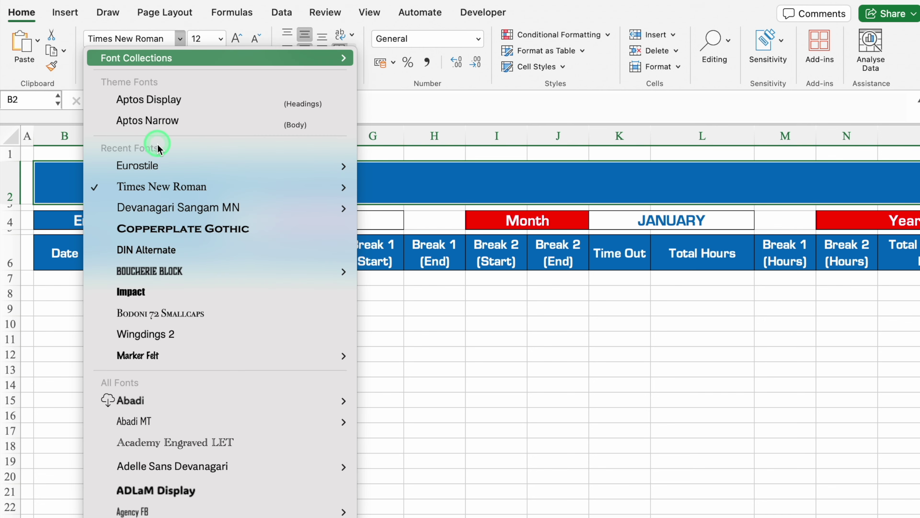
{"action": "left_click", "coordinate": [160, 165]}
{"action": "left_click", "coordinate": [220, 38]}
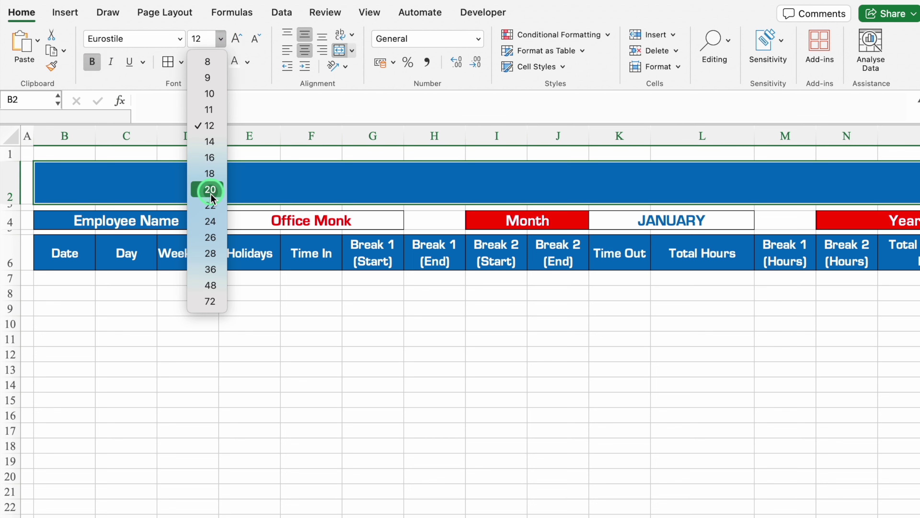
{"action": "left_click", "coordinate": [210, 221]}
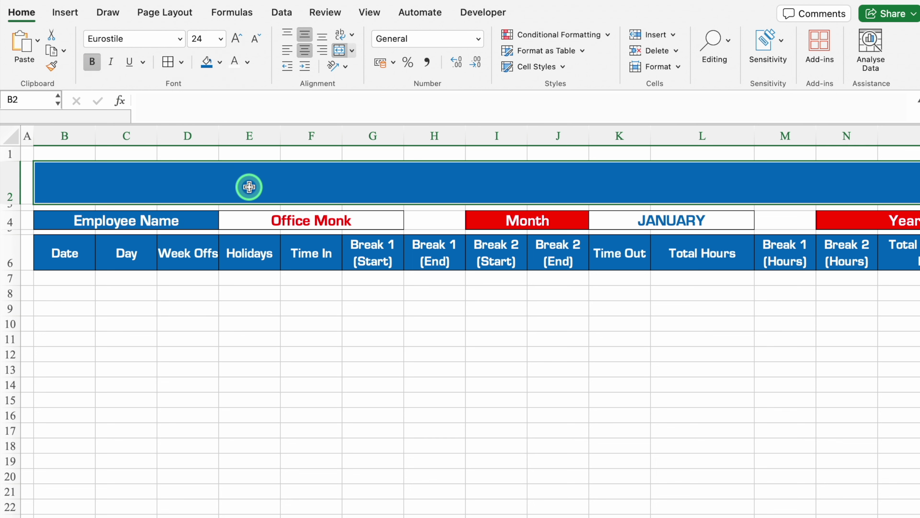
{"action": "type", "text": "Employee Productivity Tracker"}
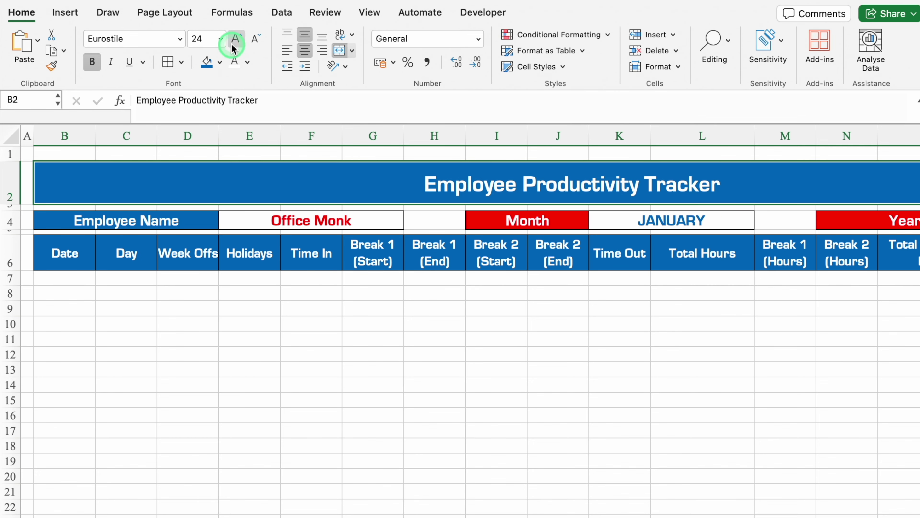
{"action": "left_click", "coordinate": [235, 38]}
{"action": "left_click", "coordinate": [236, 37]}
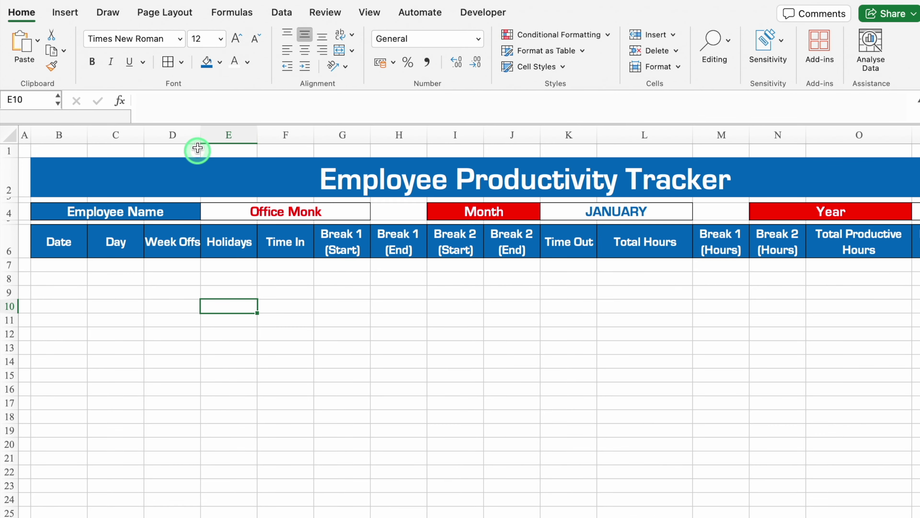
- Widen column D to 13.00 so the 'Week Offs' header fits
{"action": "left_click_drag", "start_coordinate": [199, 136], "coordinate": [216, 136]}
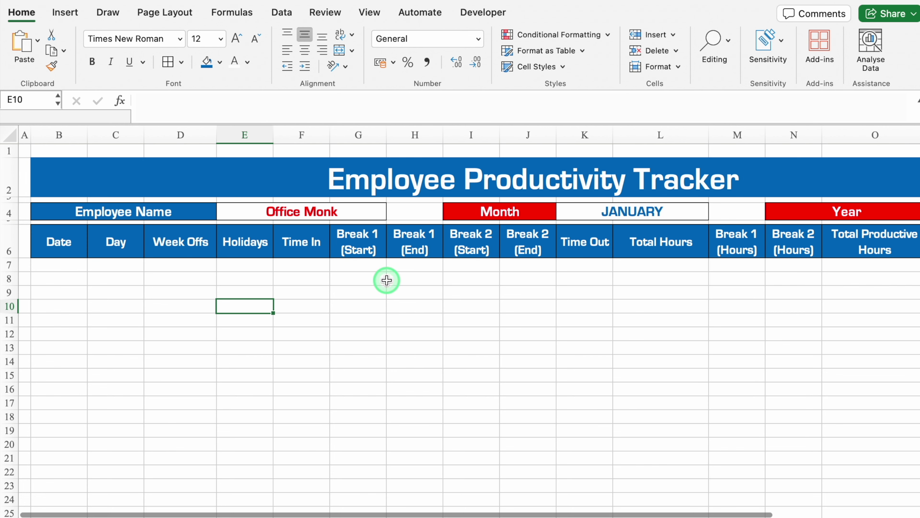
{"action": "left_click", "coordinate": [53, 242]}
{"action": "type", "text": "="}
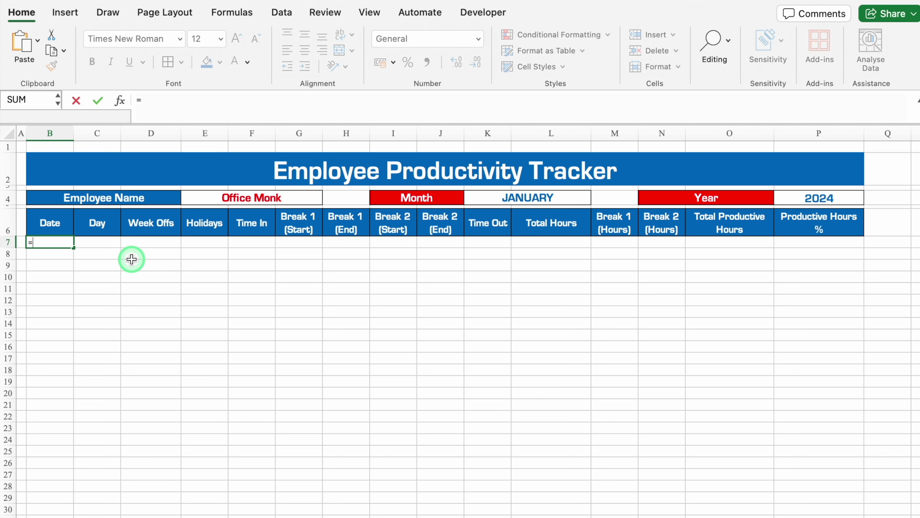
- Enter =DATEVALUE("1"&K4&P4) in B7 and centre the result
{"action": "type", "text": "date"}
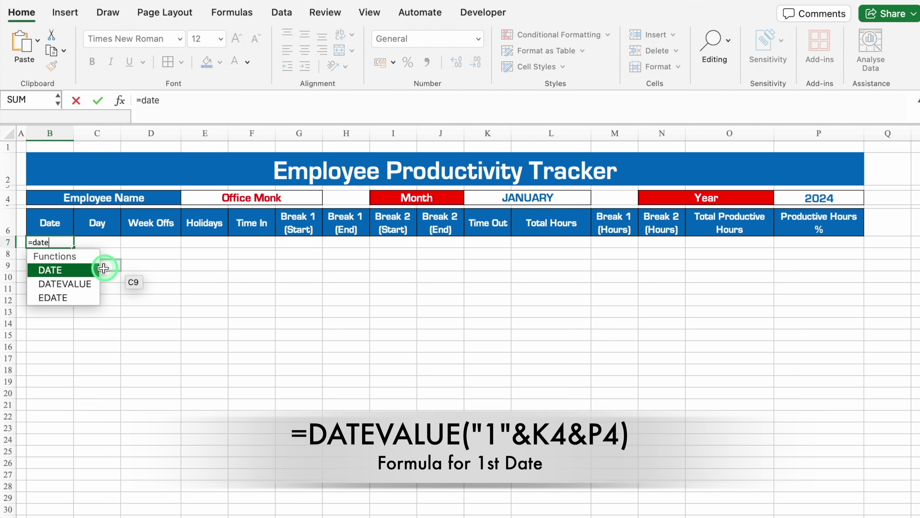
{"action": "double_click", "coordinate": [87, 281]}
{"action": "type", "text": "\""}
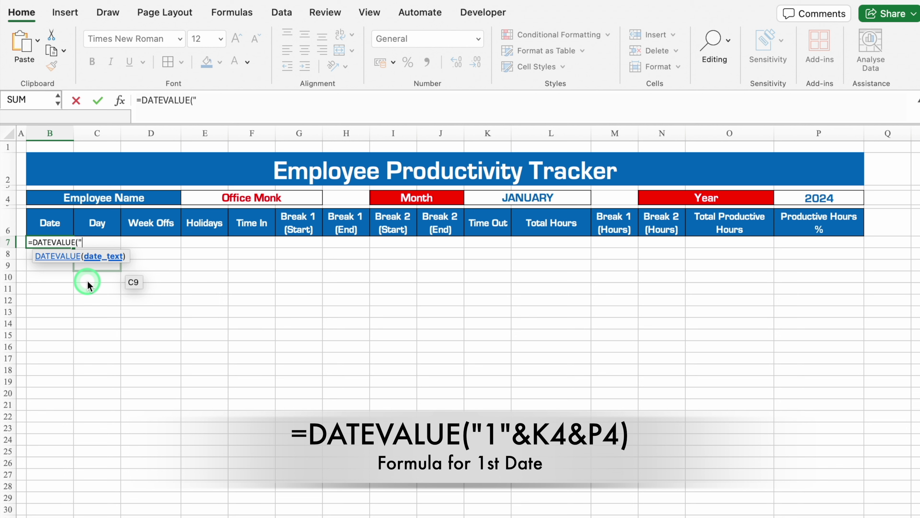
{"action": "type", "text": "1\""}
{"action": "type", "text": "&"}
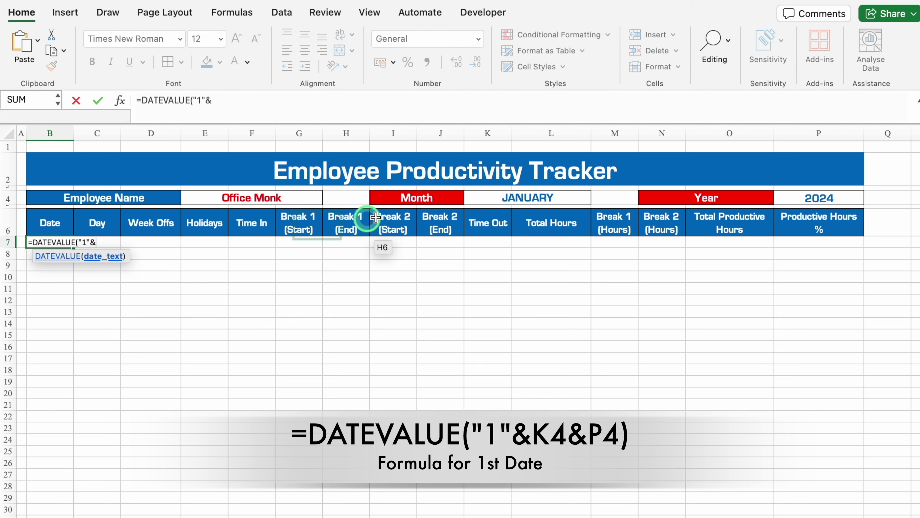
{"action": "left_click", "coordinate": [532, 194]}
{"action": "type", "text": "&"}
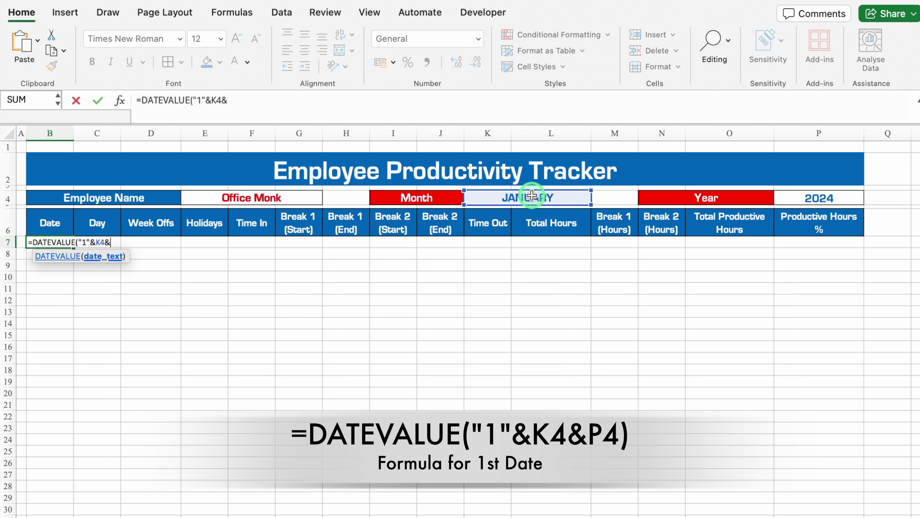
{"action": "left_click", "coordinate": [818, 196]}
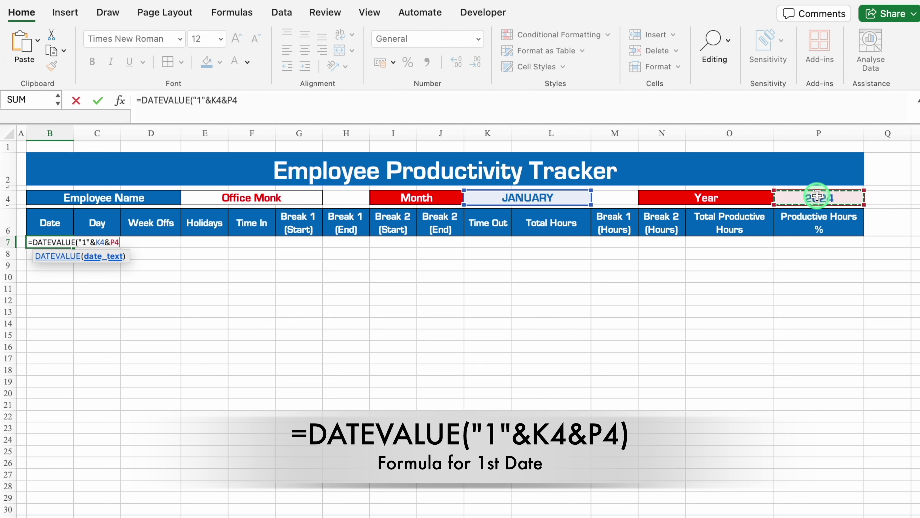
{"action": "type", "text": ")"}
{"action": "key", "text": "Return"}
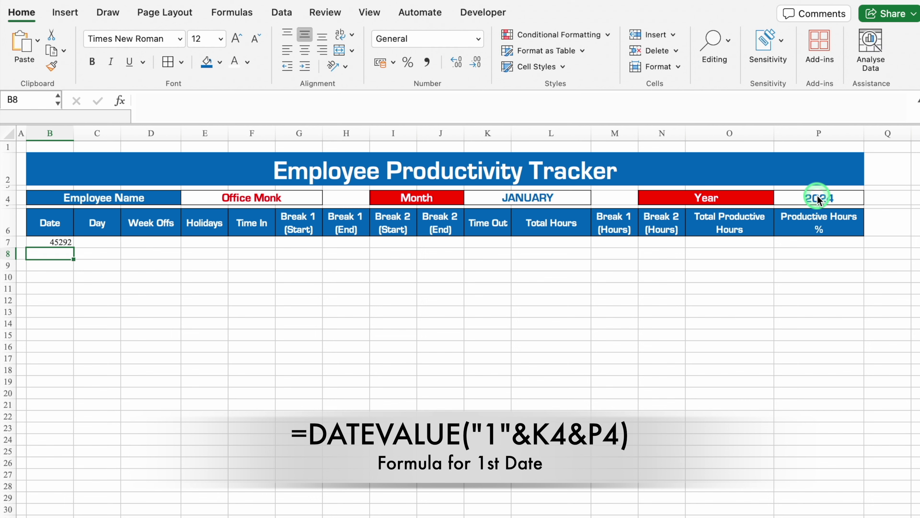
{"action": "left_click", "coordinate": [62, 241]}
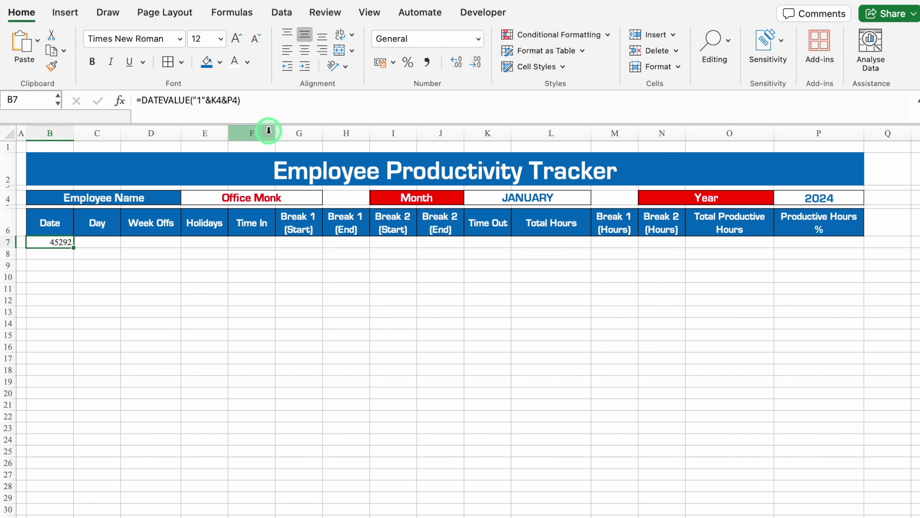
{"action": "left_click", "coordinate": [304, 50]}
{"action": "left_click", "coordinate": [86, 297]}
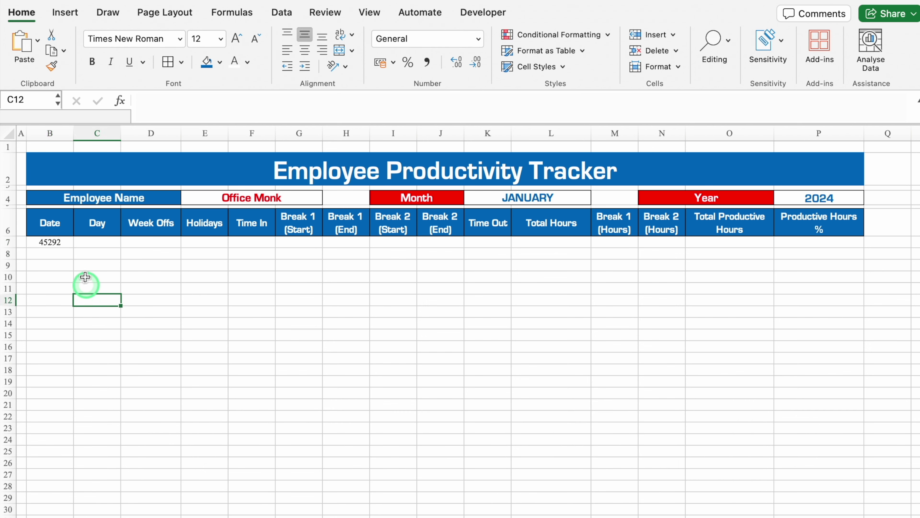
- Format B7:B14 with the 14-Mar-12 date style so B7 shows 1-Jan-24
{"action": "left_click_drag", "start_coordinate": [64, 241], "coordinate": [65, 320]}
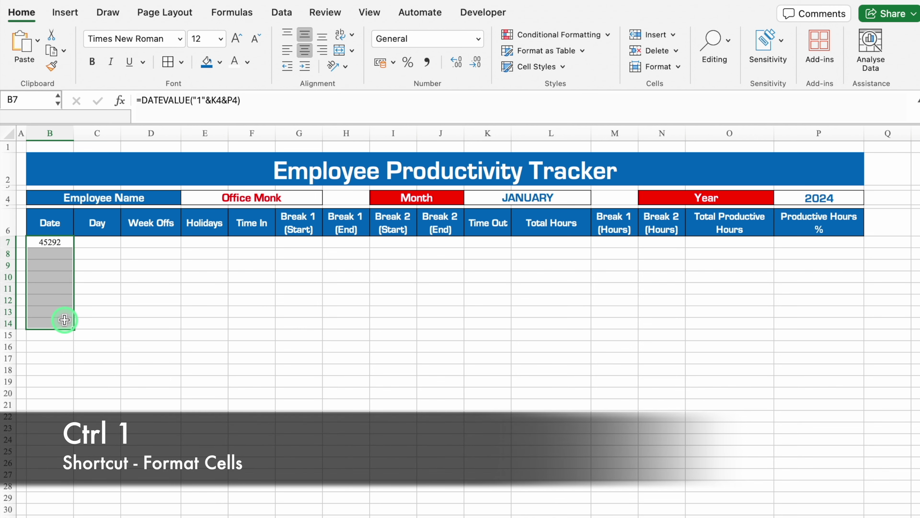
{"action": "key", "text": "ctrl+1"}
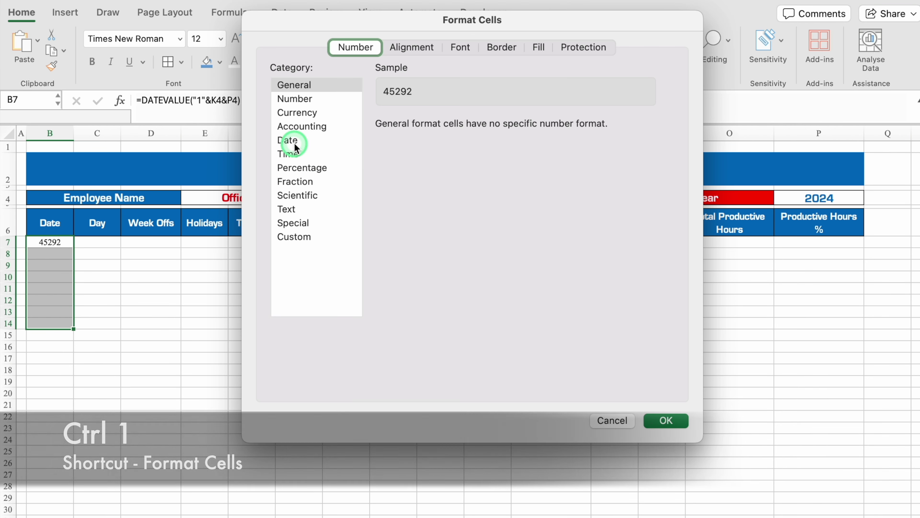
{"action": "left_click", "coordinate": [290, 140]}
{"action": "left_click", "coordinate": [406, 212]}
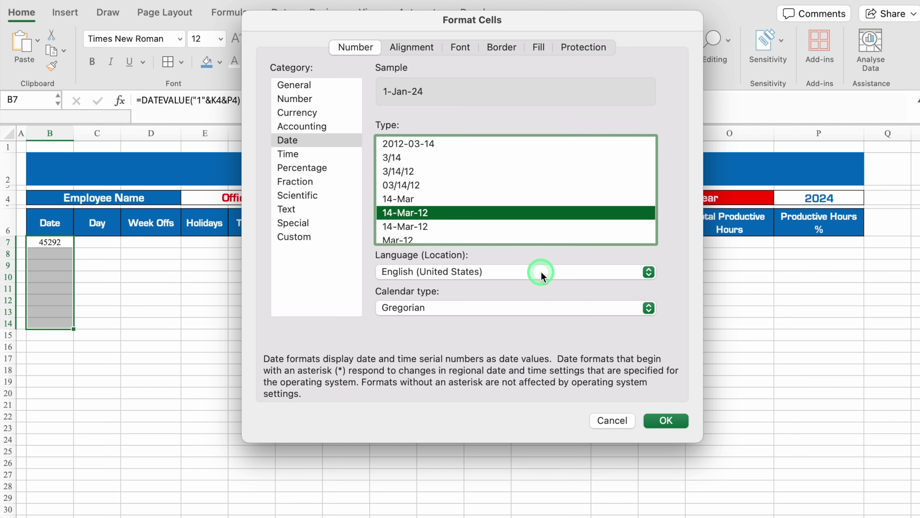
{"action": "left_click", "coordinate": [666, 421]}
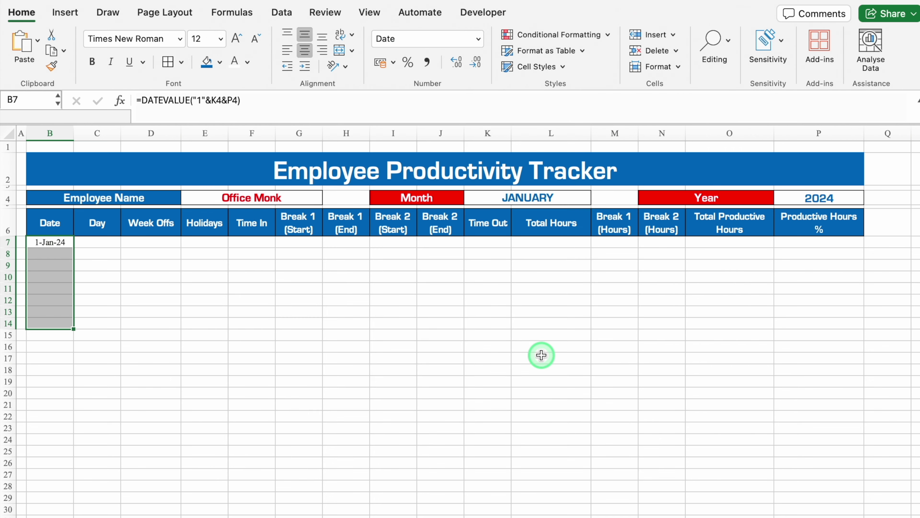
{"action": "left_click", "coordinate": [64, 254]}
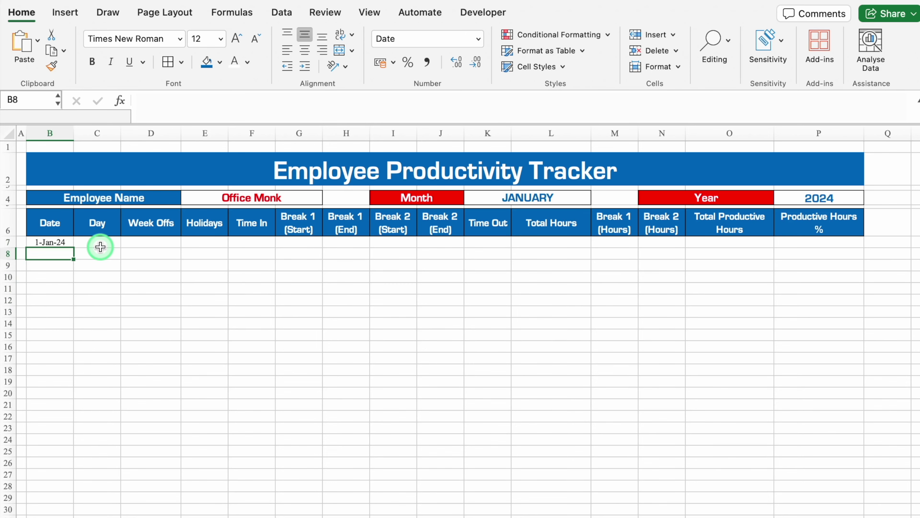
- Enter =IF($B7<EOMONTH($B$7,0),B7+1,"") in B8 so it shows 2-Jan-24
{"action": "type", "text": "="}
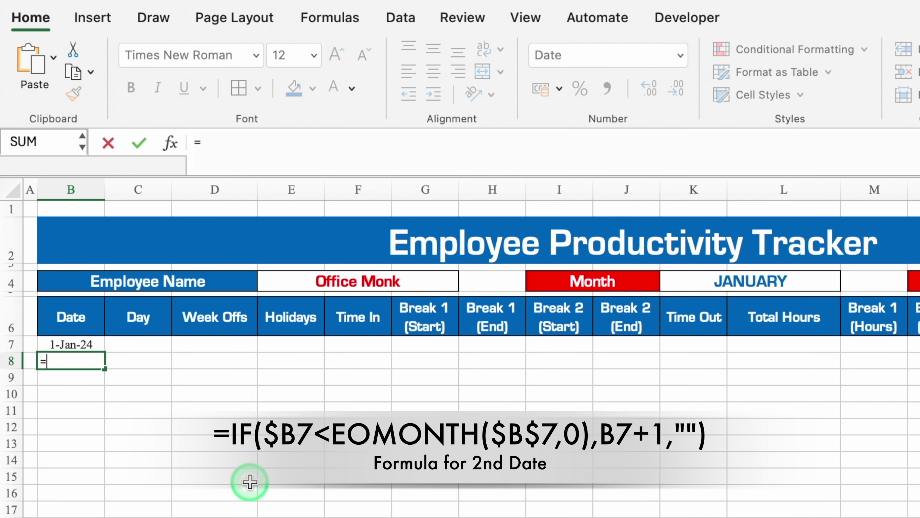
{"action": "type", "text": "if"}
{"action": "double_click", "coordinate": [129, 401]}
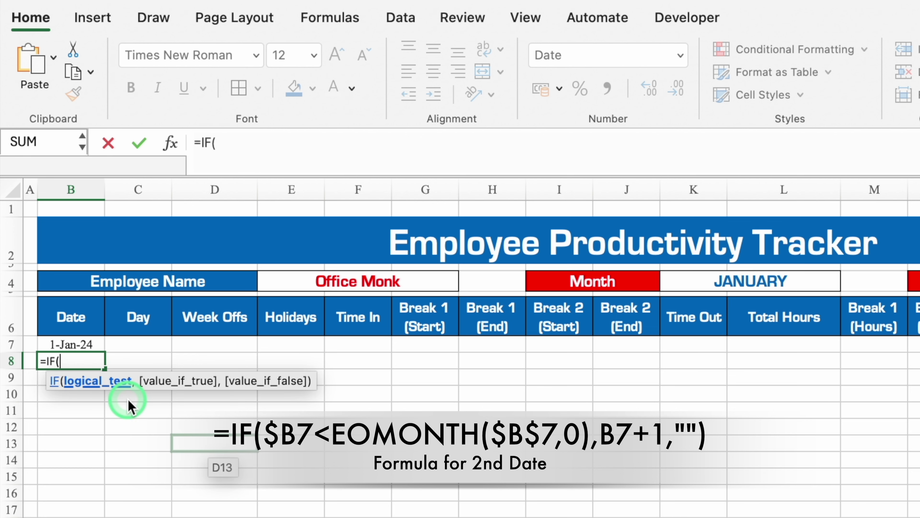
{"action": "left_click", "coordinate": [86, 346]}
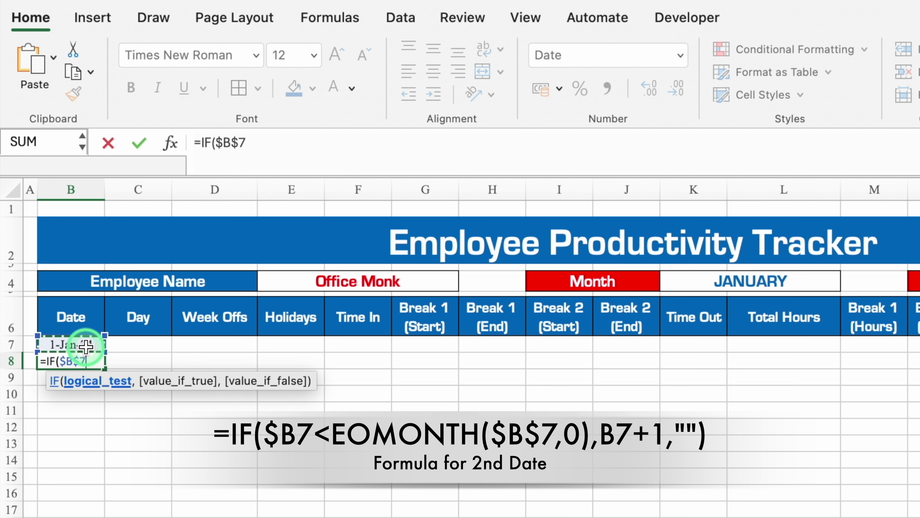
{"action": "left_click", "coordinate": [265, 141]}
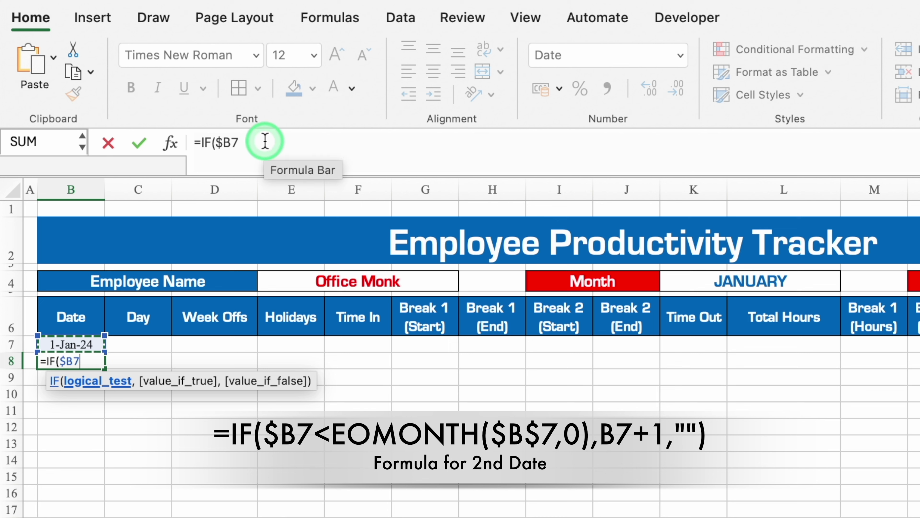
{"action": "type", "text": "<"}
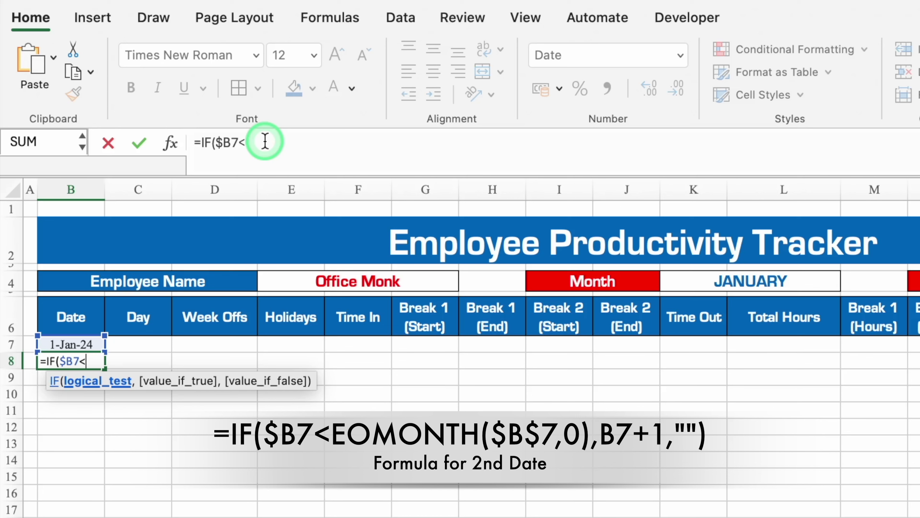
{"action": "type", "text": "Eo"}
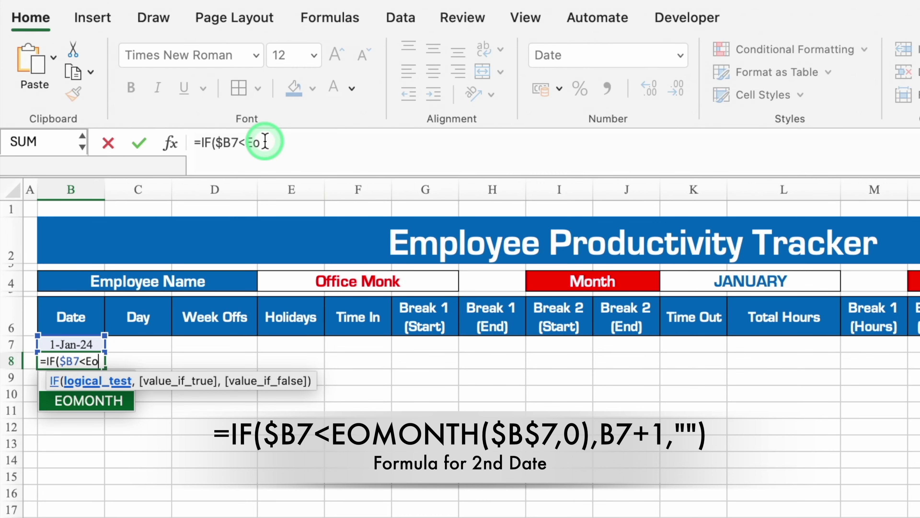
{"action": "double_click", "coordinate": [100, 400]}
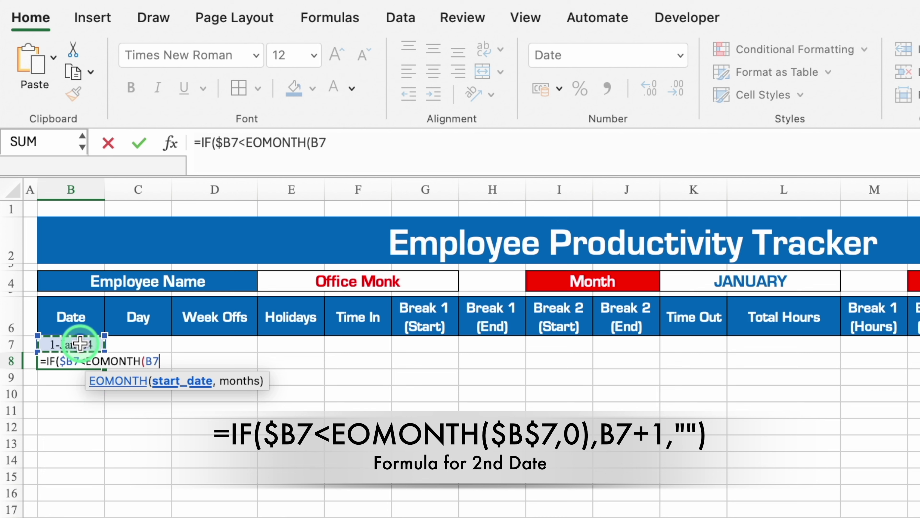
{"action": "key", "text": "F4"}
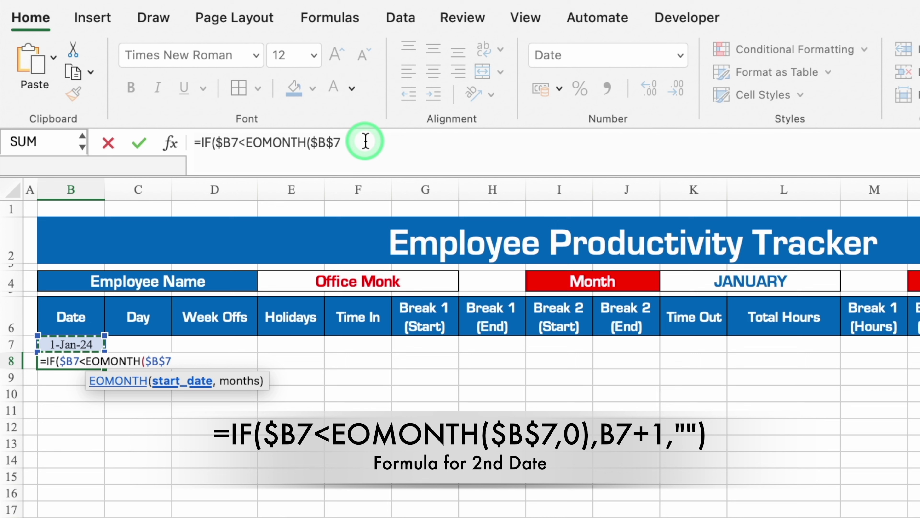
{"action": "type", "text": ","}
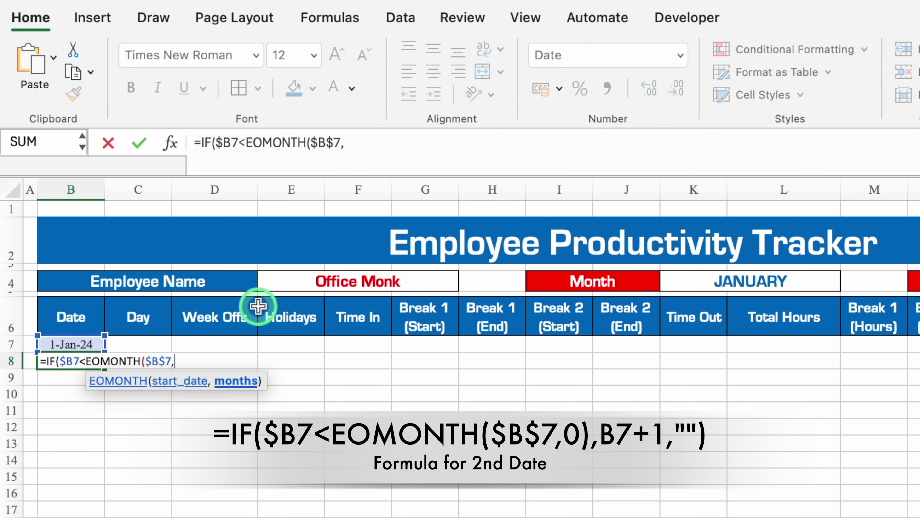
{"action": "type", "text": "0),"}
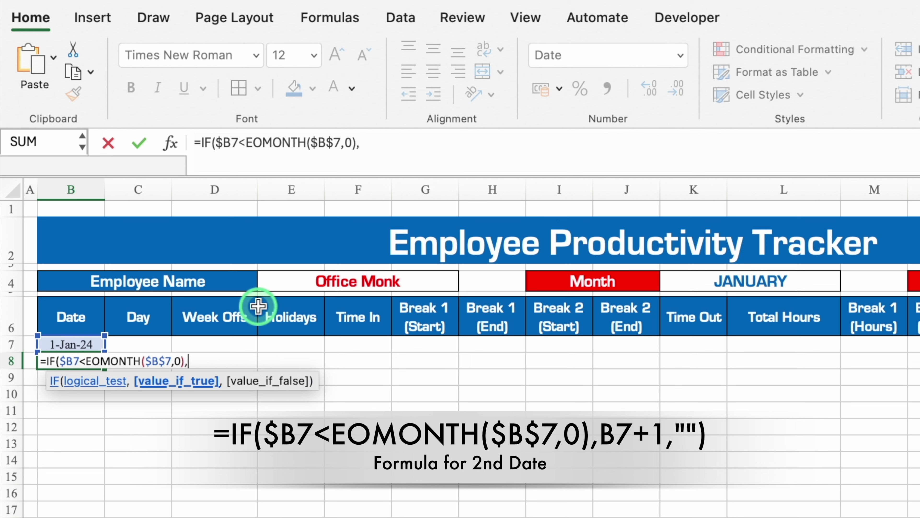
{"action": "left_click", "coordinate": [78, 342]}
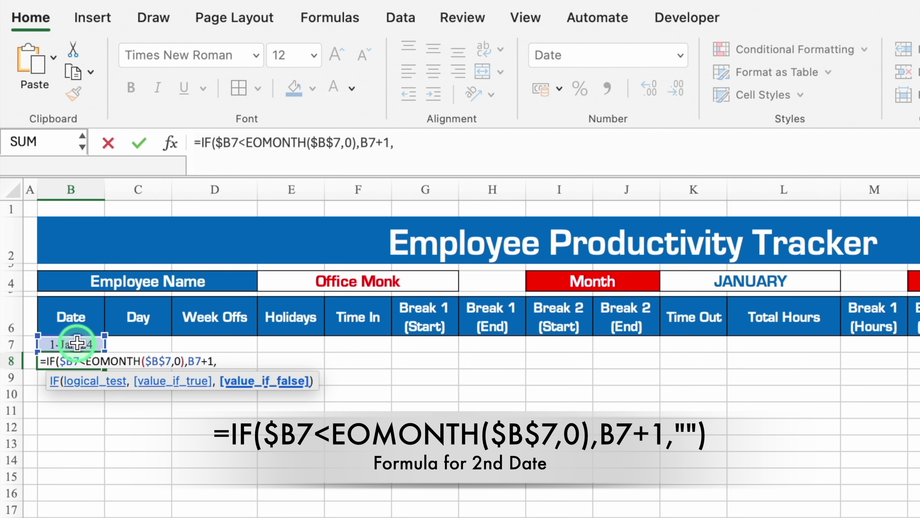
{"action": "type", "text": ")"}
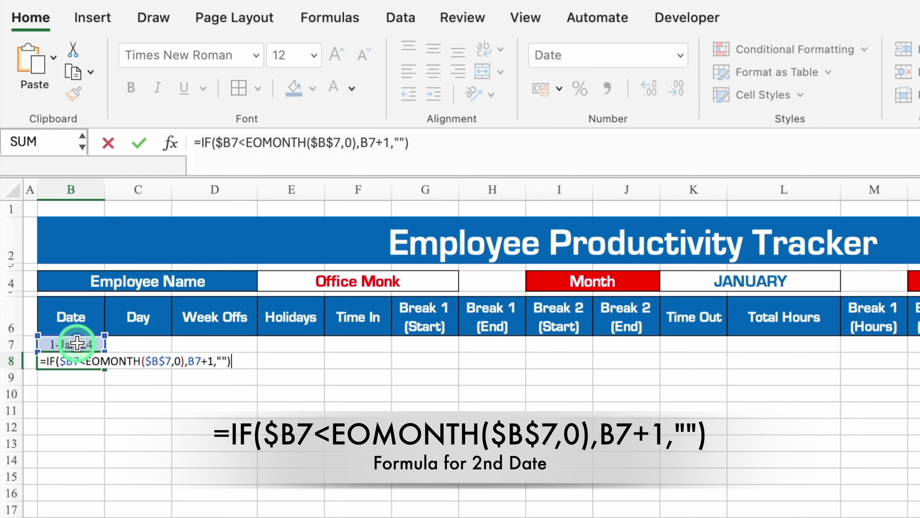
{"action": "key", "text": "Return"}
- Left-align the dates in B8 and B7
{"action": "left_click", "coordinate": [73, 360]}
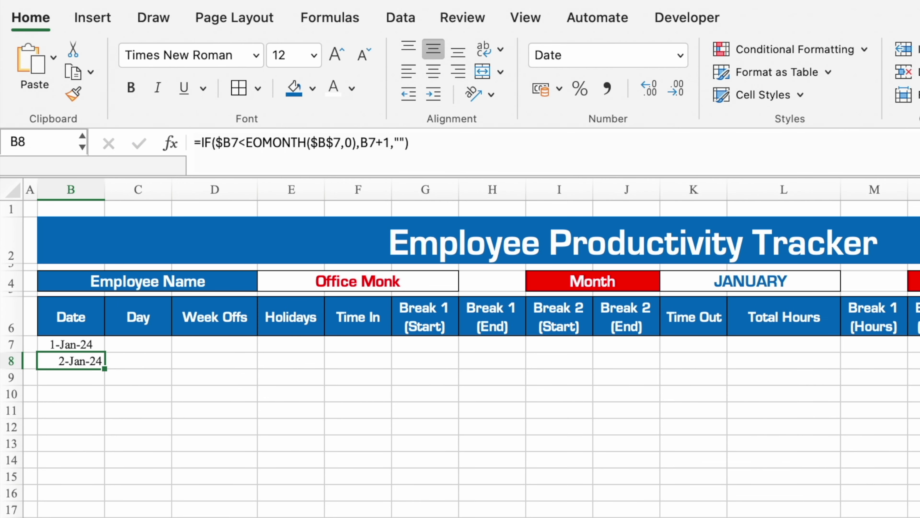
{"action": "left_click", "coordinate": [407, 73]}
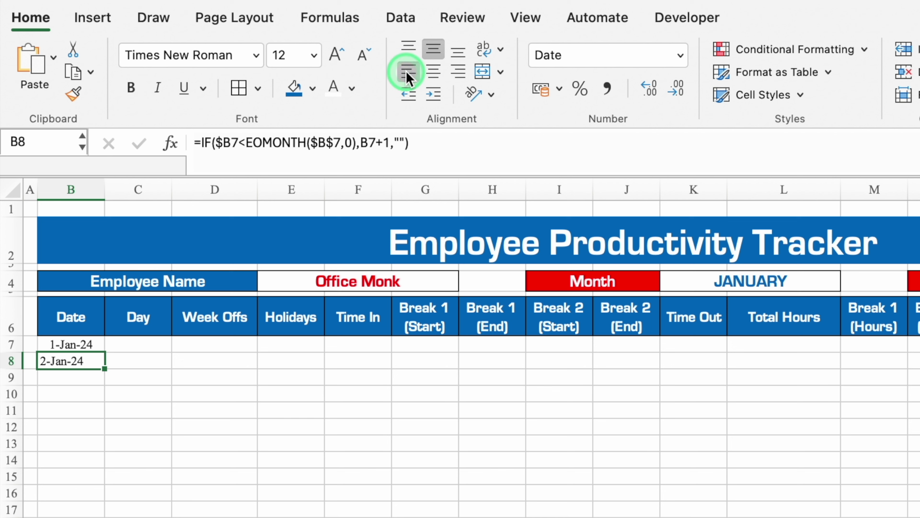
{"action": "left_click", "coordinate": [72, 344]}
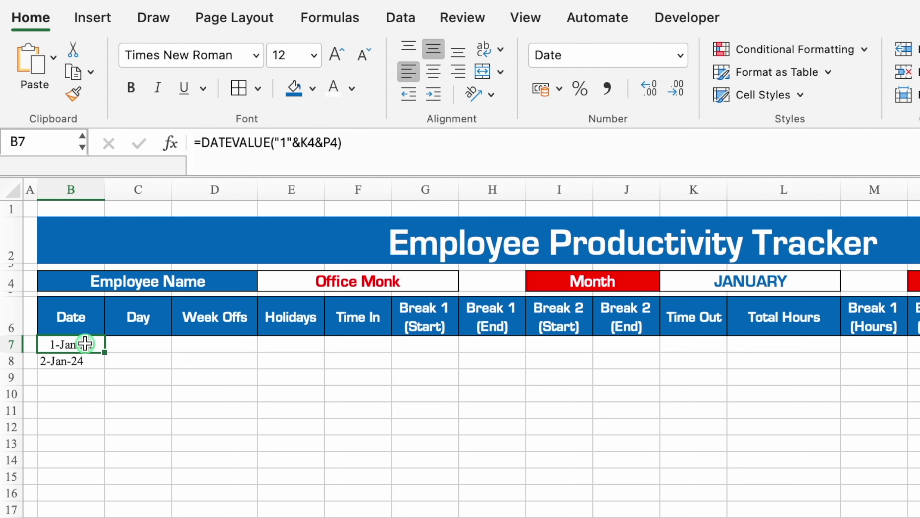
{"action": "left_click", "coordinate": [405, 74]}
{"action": "left_click", "coordinate": [155, 341]}
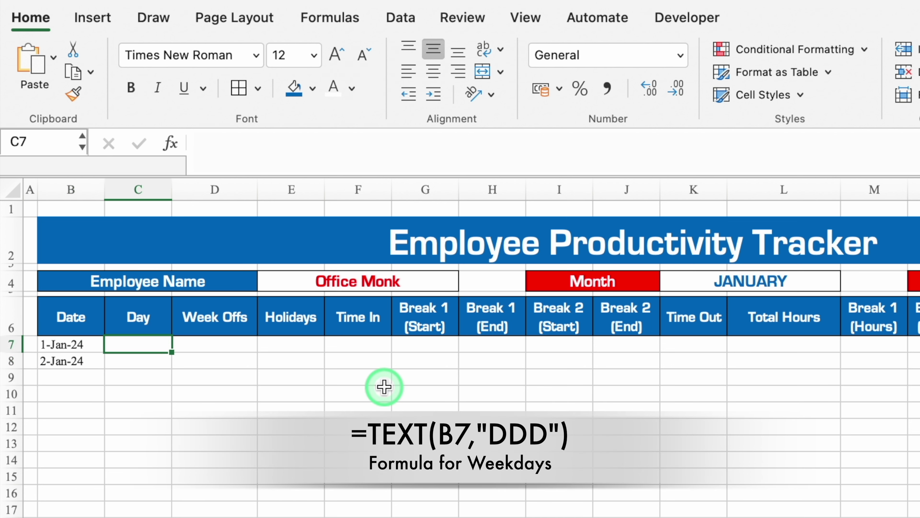
- Enter =TEXT(B7,"DDD") in C7 and fill it down to C8, giving Mon and Tue
{"action": "type", "text": "="}
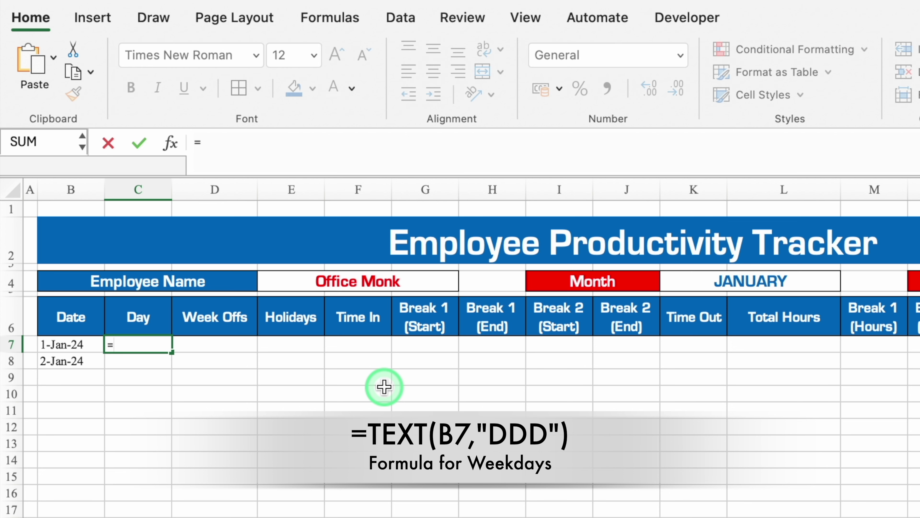
{"action": "type", "text": "text"}
{"action": "double_click", "coordinate": [189, 383]}
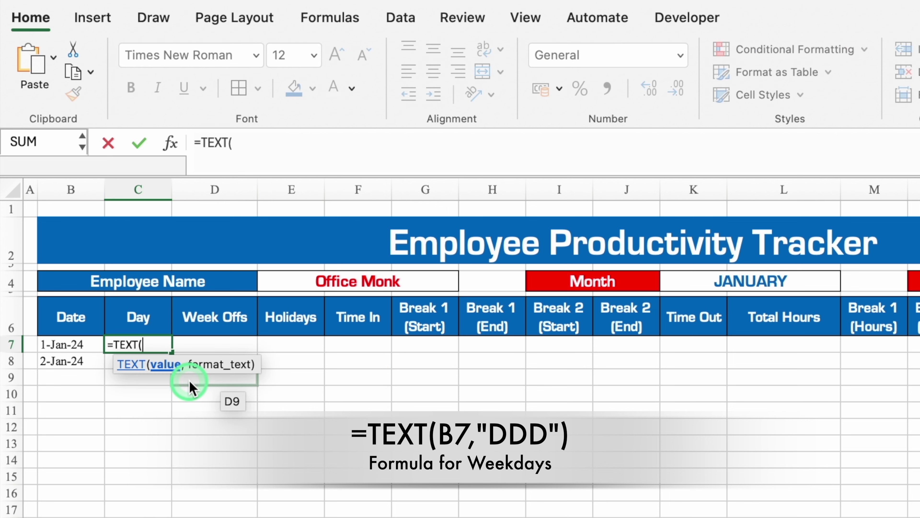
{"action": "left_click", "coordinate": [75, 341]}
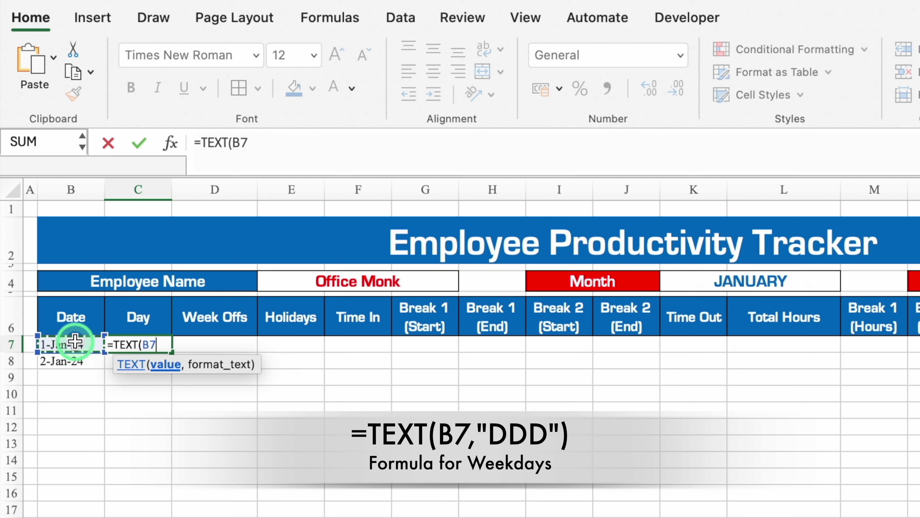
{"action": "type", "text": ",\"DDD"}
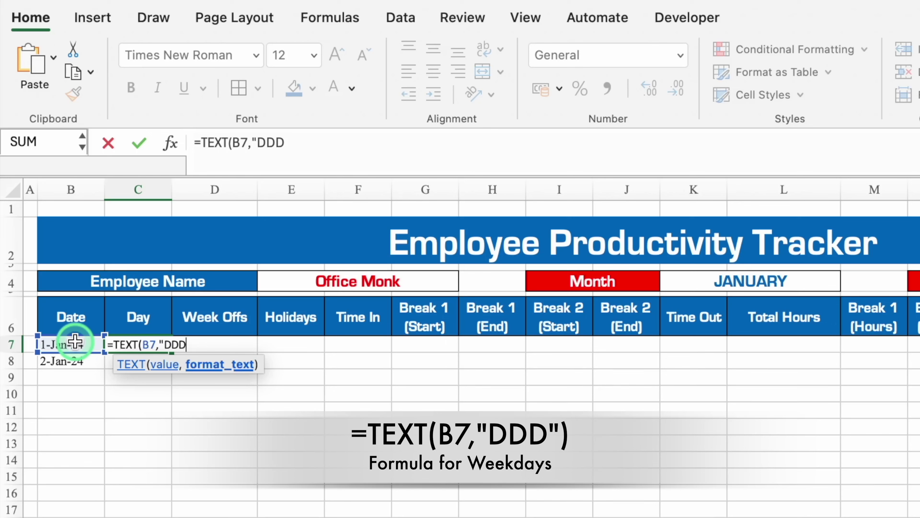
{"action": "type", "text": ")"}
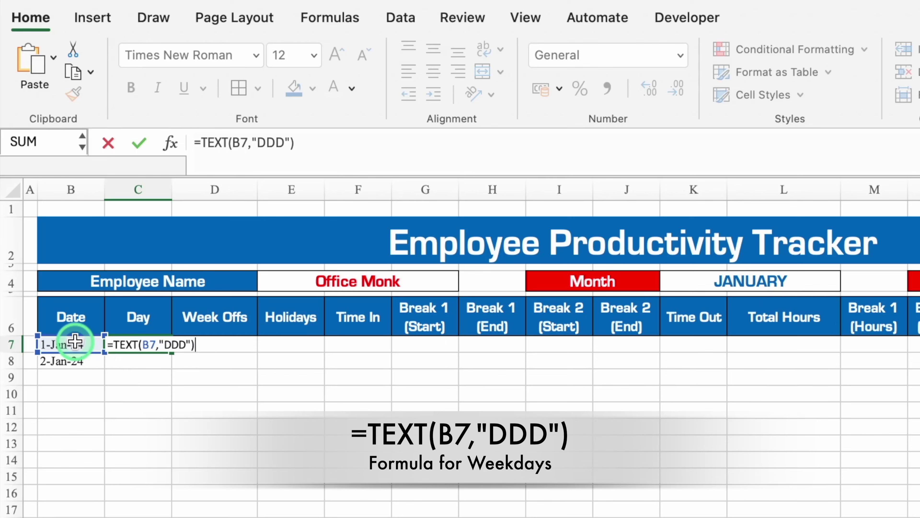
{"action": "key", "text": "Return"}
{"action": "left_click", "coordinate": [169, 350]}
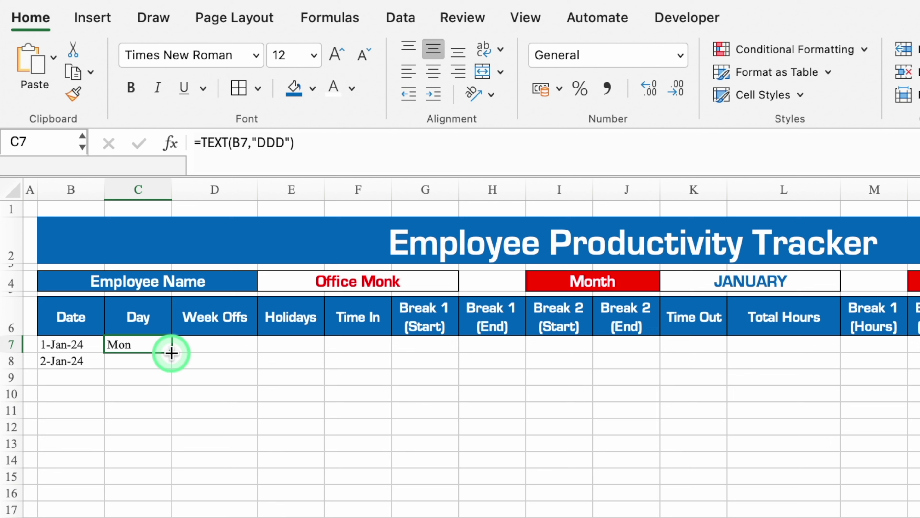
{"action": "left_click_drag", "start_coordinate": [171, 352], "coordinate": [168, 366]}
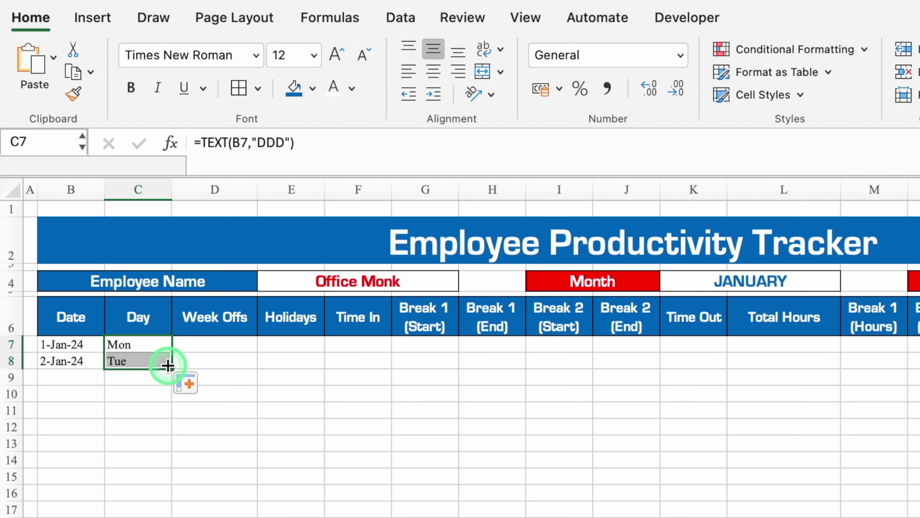
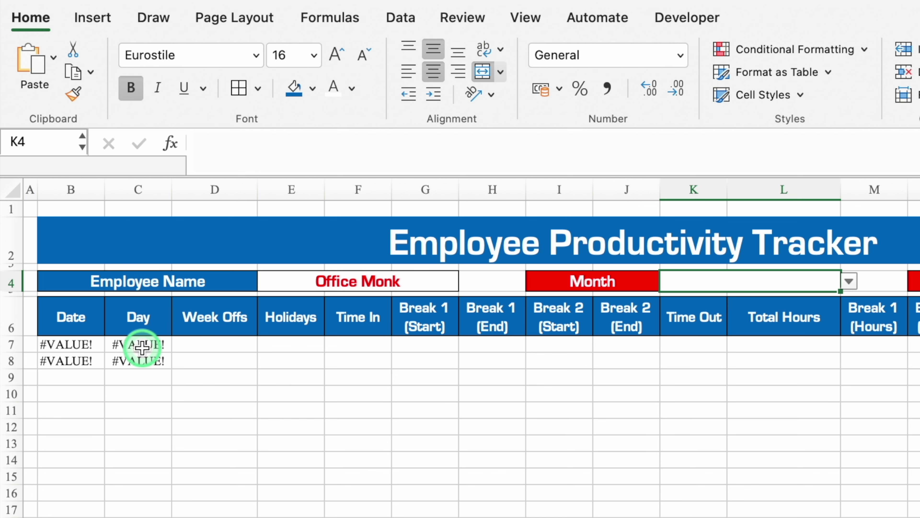
- Wrap the B7 date formula in IFERROR so it returns blank instead of #VALUE!
{"action": "left_click", "coordinate": [84, 345]}
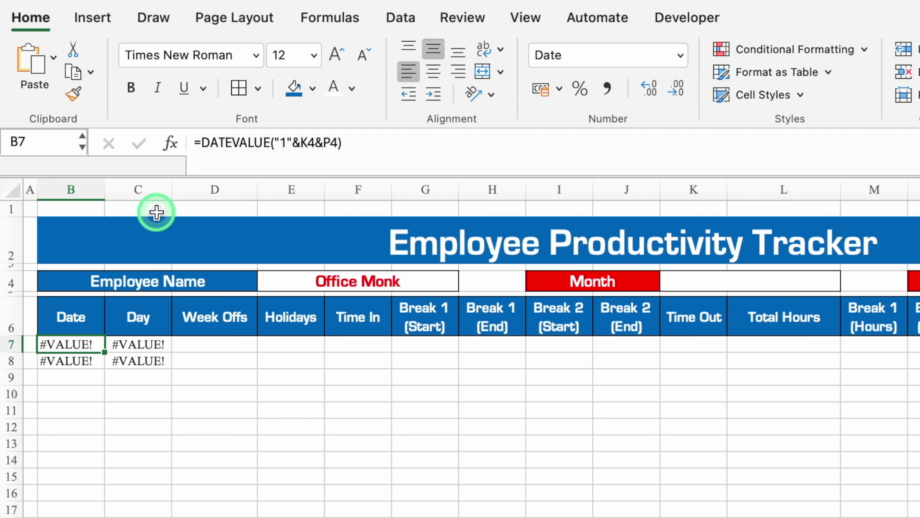
{"action": "left_click", "coordinate": [202, 143]}
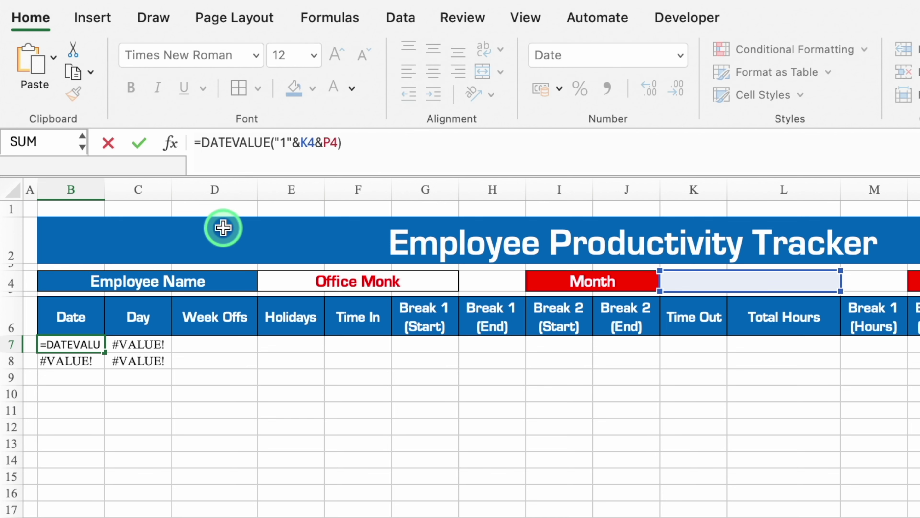
{"action": "type", "text": "iferr"}
{"action": "double_click", "coordinate": [236, 204]}
{"action": "left_click", "coordinate": [444, 141]}
{"action": "type", "text": ",\"\""}
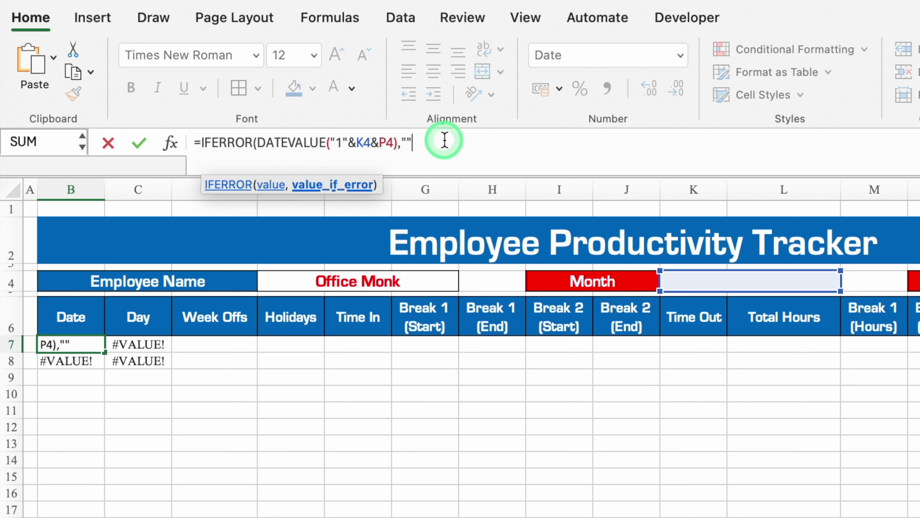
{"action": "type", "text": ")"}
{"action": "key", "text": "Return"}
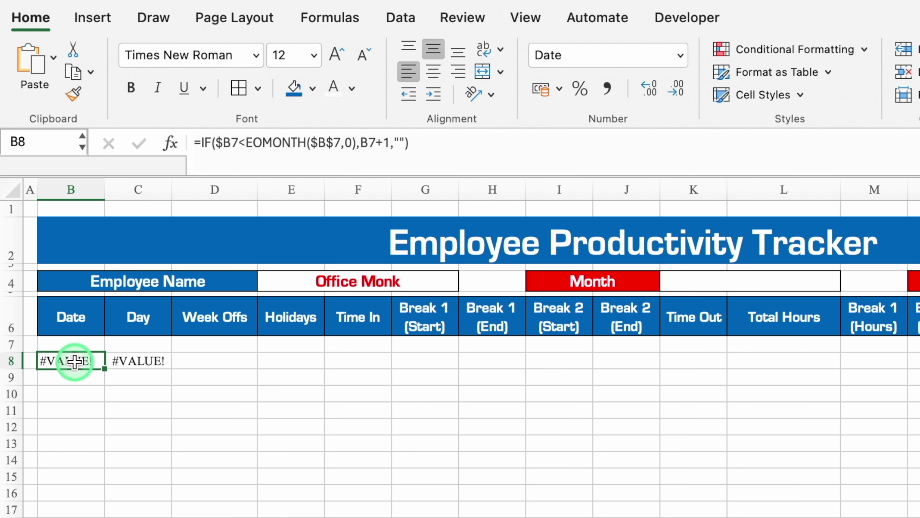
- Wrap the B8 date formula in IFERROR as well, clearing row 8's errors
{"action": "left_click", "coordinate": [201, 143]}
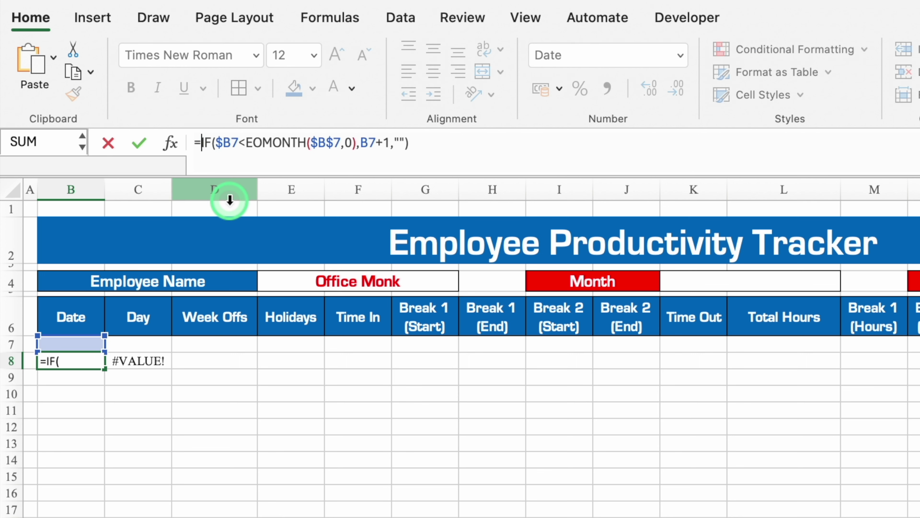
{"action": "type", "text": "iferr"}
{"action": "key", "text": "Tab"}
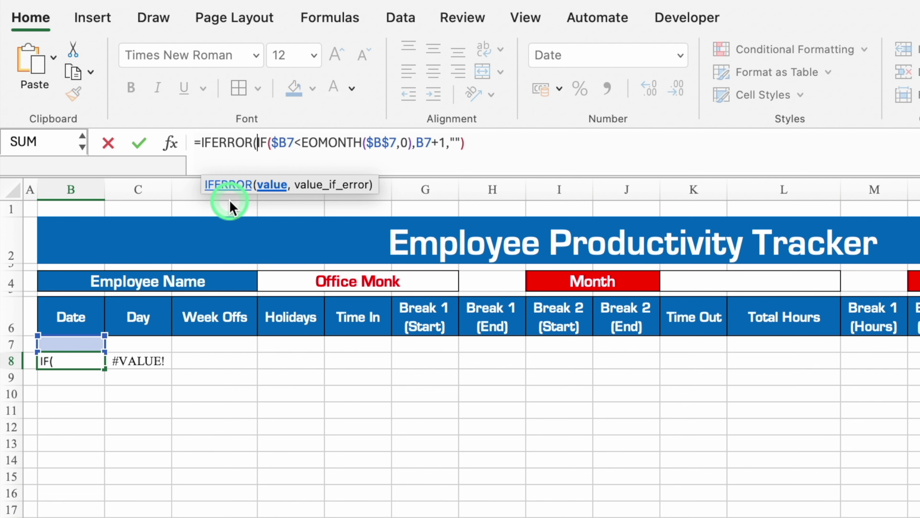
{"action": "left_click", "coordinate": [513, 141]}
{"action": "type", "text": ",0"}
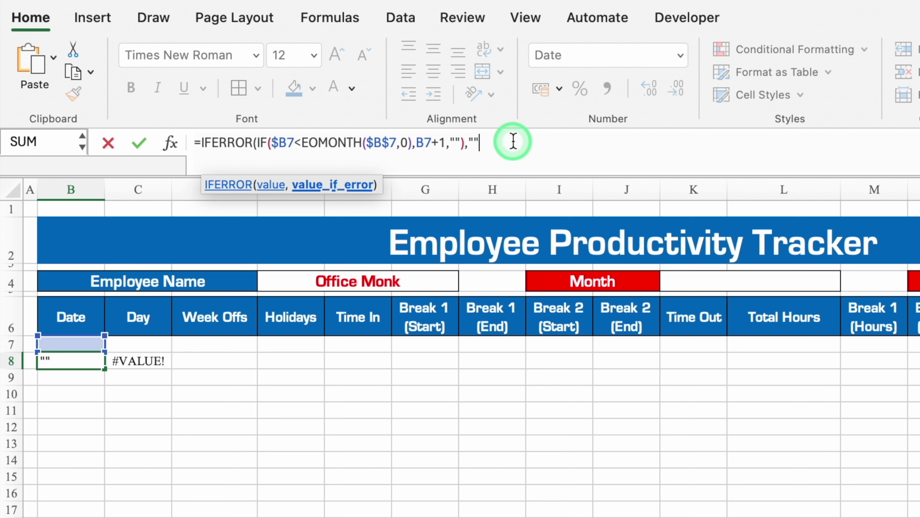
{"action": "type", "text": ")"}
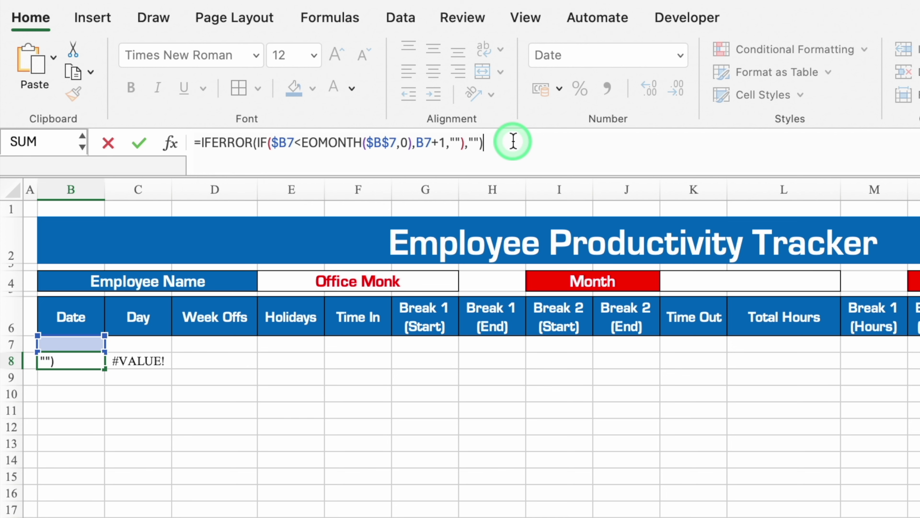
{"action": "key", "text": "Return"}
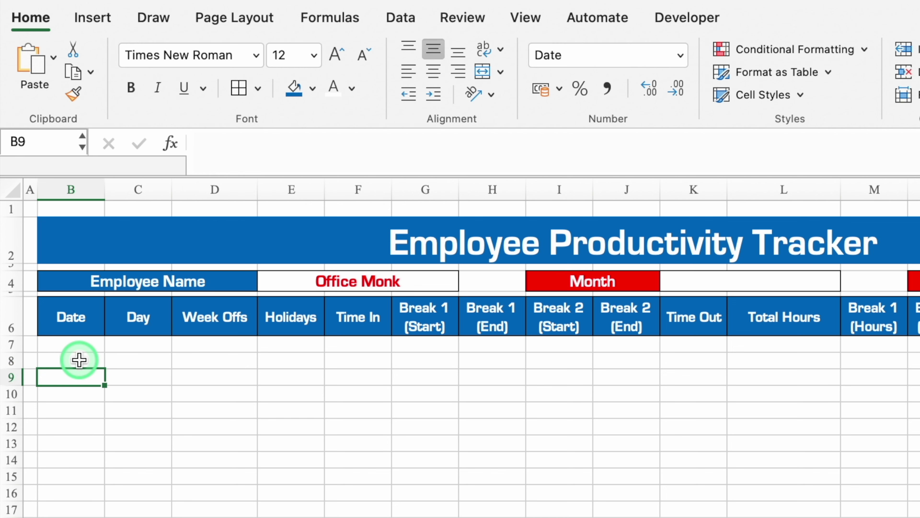
{"action": "left_click", "coordinate": [743, 280]}
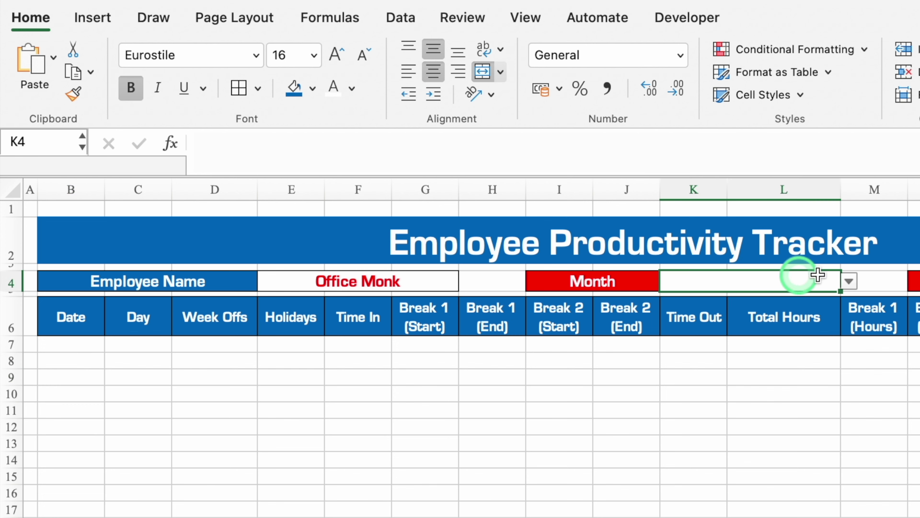
- Choose JANUARY as the month and fill the B8:C8 date and day formulas down to row 37
{"action": "left_click", "coordinate": [849, 281]}
{"action": "left_click", "coordinate": [688, 304]}
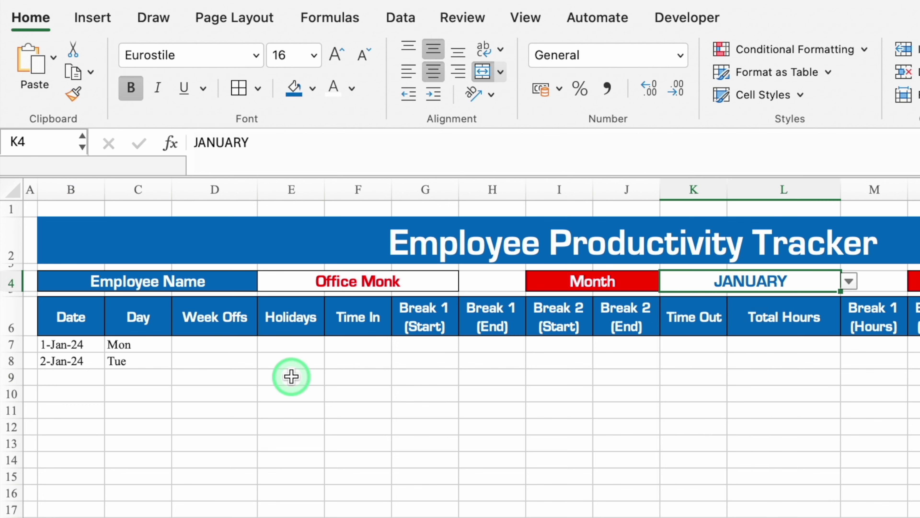
{"action": "mouse_move", "coordinate": [55, 254]}
{"action": "left_mouse_down"}
{"action": "mouse_move", "coordinate": [119, 261]}
{"action": "mouse_move", "coordinate": [119, 485]}
{"action": "left_mouse_up"}
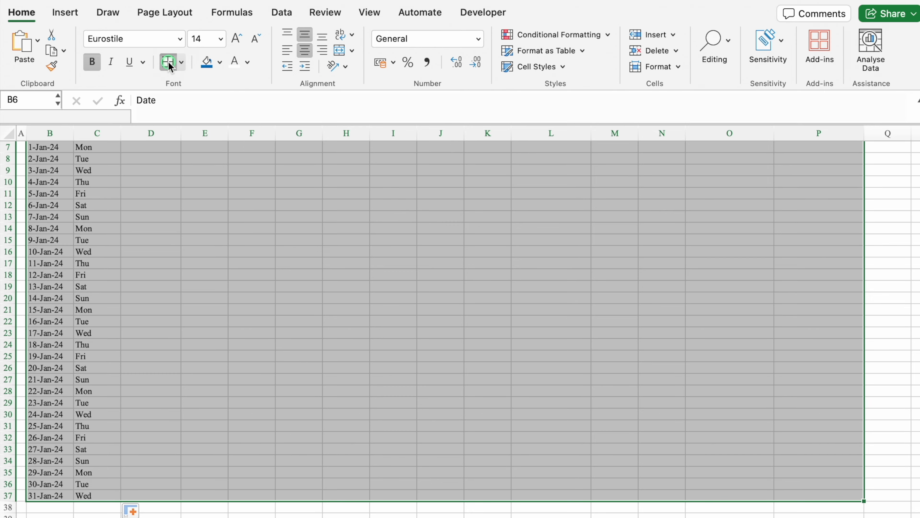
- Apply All Borders to the tracker table and select the Week Offs cells from D7 down
{"action": "left_click", "coordinate": [168, 62]}
{"action": "scroll", "coordinate": [169, 62], "scroll_direction": "up", "scroll_amount": 3}
{"action": "left_click", "coordinate": [142, 240]}
{"action": "left_click_drag", "start_coordinate": [142, 240], "coordinate": [150, 511]}
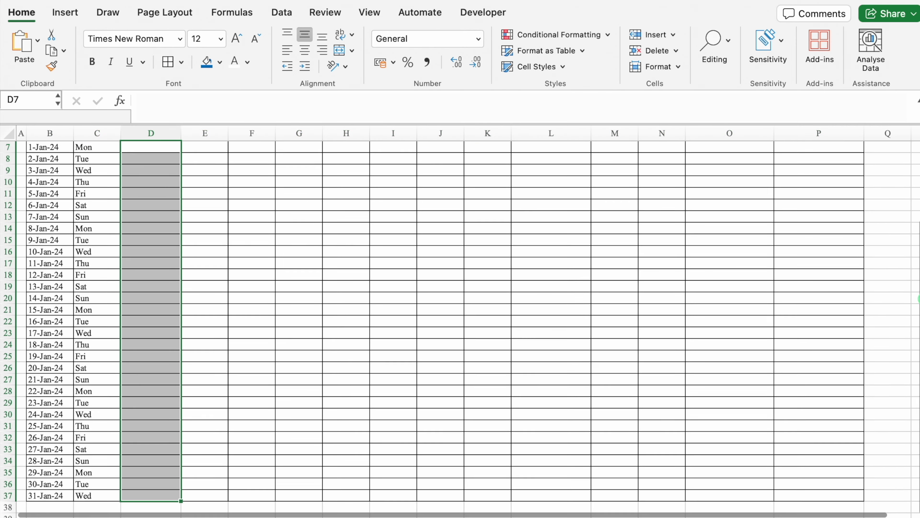
{"action": "scroll", "coordinate": [914, 297], "scroll_direction": "up", "scroll_amount": 3}
{"action": "left_click", "coordinate": [290, 18]}
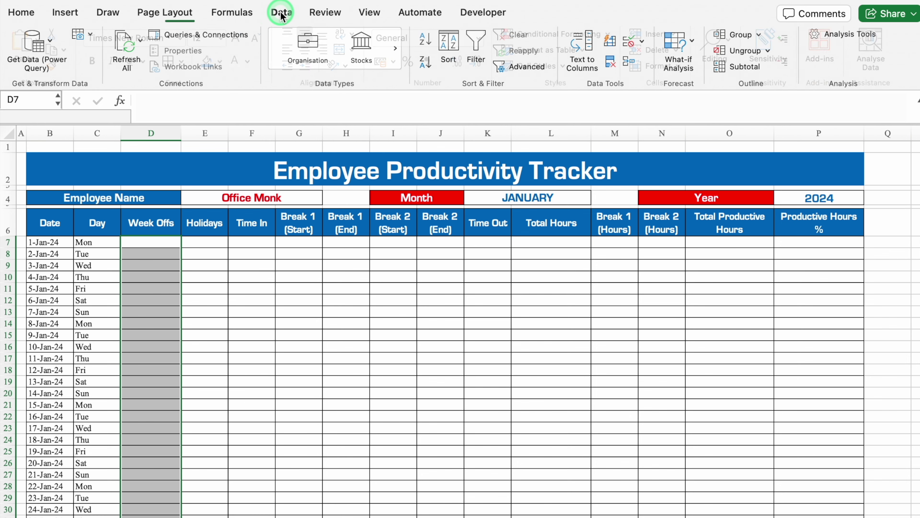
- Restrict the Week Offs cells to a Data Validation list with source Yes
{"action": "left_click", "coordinate": [641, 38]}
{"action": "left_click", "coordinate": [680, 62]}
{"action": "left_click", "coordinate": [461, 143]}
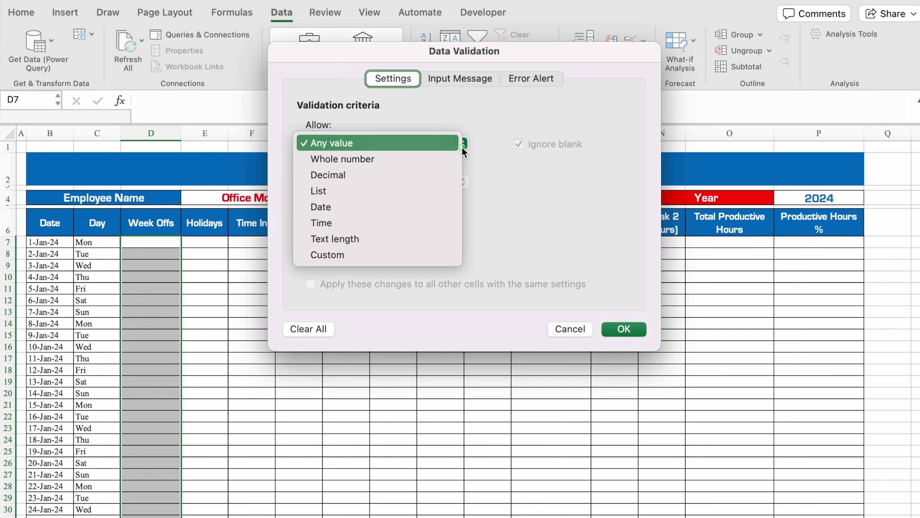
{"action": "left_click", "coordinate": [370, 189]}
{"action": "left_click", "coordinate": [385, 220]}
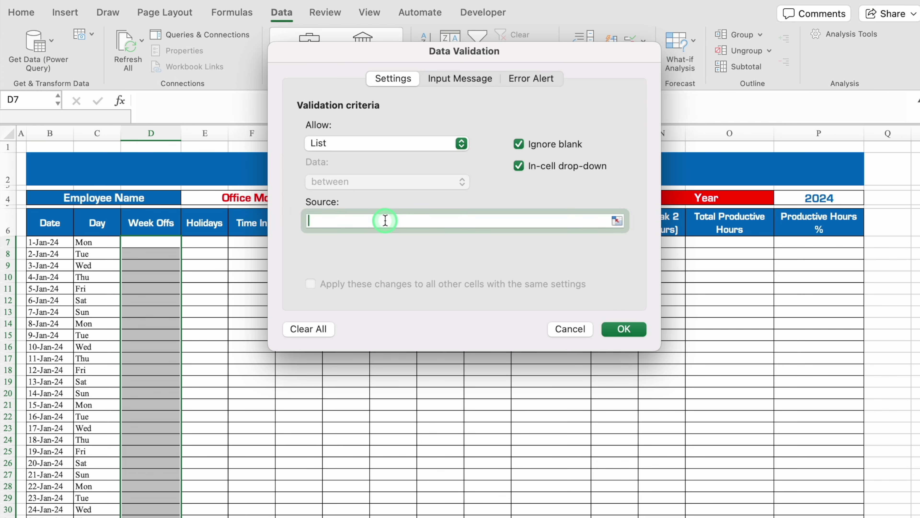
{"action": "left_click", "coordinate": [465, 230]}
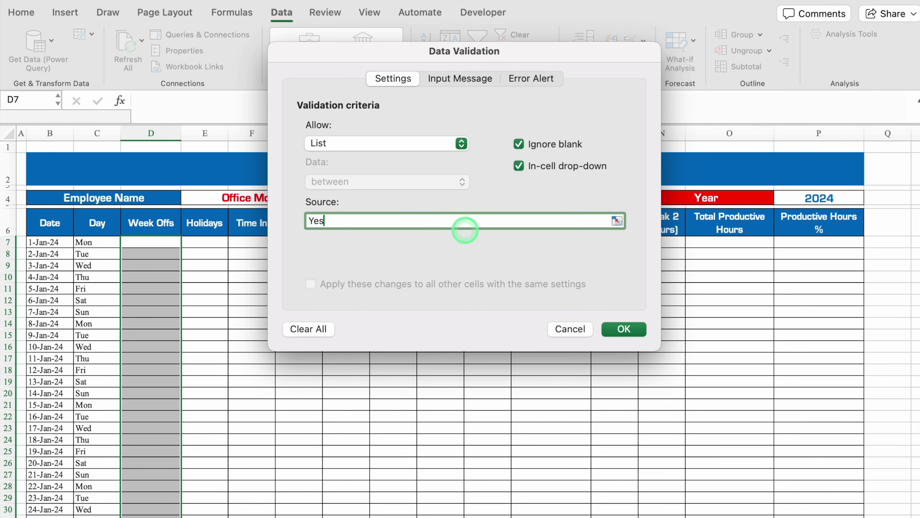
{"action": "left_click", "coordinate": [623, 328]}
{"action": "left_click", "coordinate": [167, 241]}
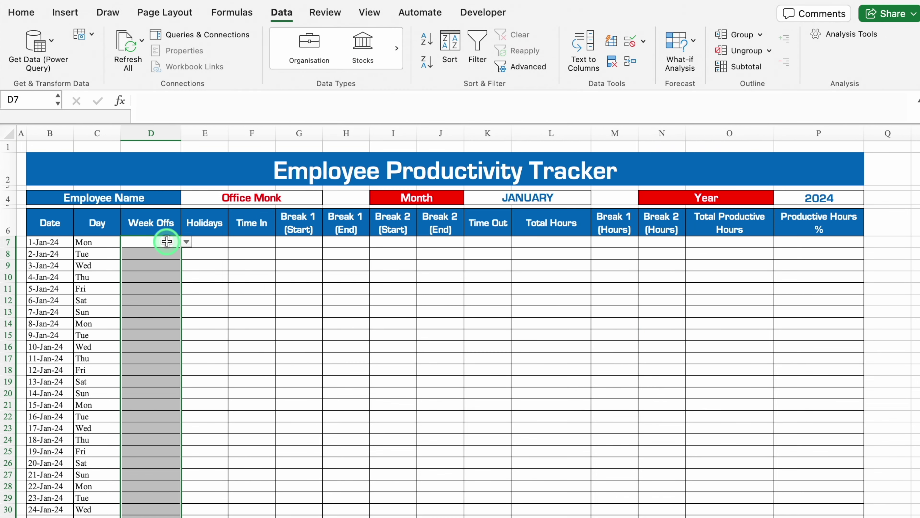
- Start a Conditional Formatting 'Equal to' rule matching Yes with a custom format
{"action": "left_click", "coordinate": [21, 12]}
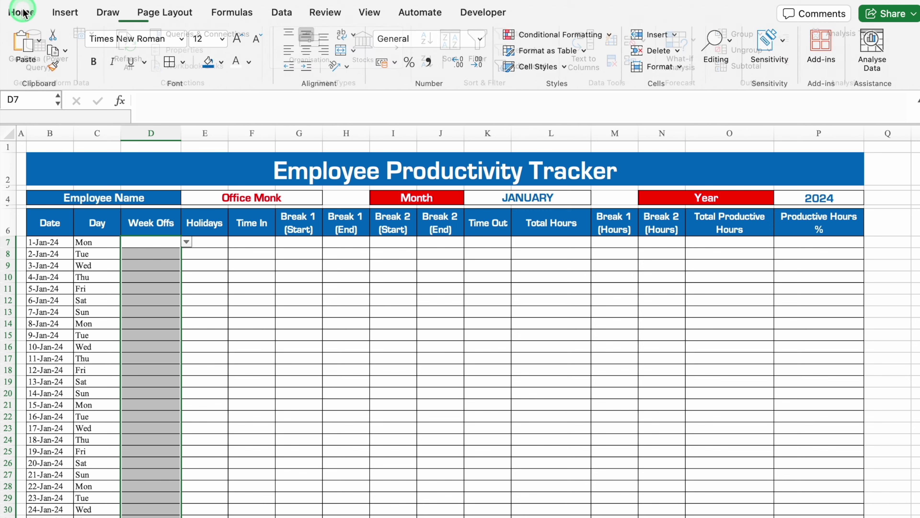
{"action": "left_click", "coordinate": [608, 36]}
{"action": "mouse_move", "coordinate": [579, 54]}
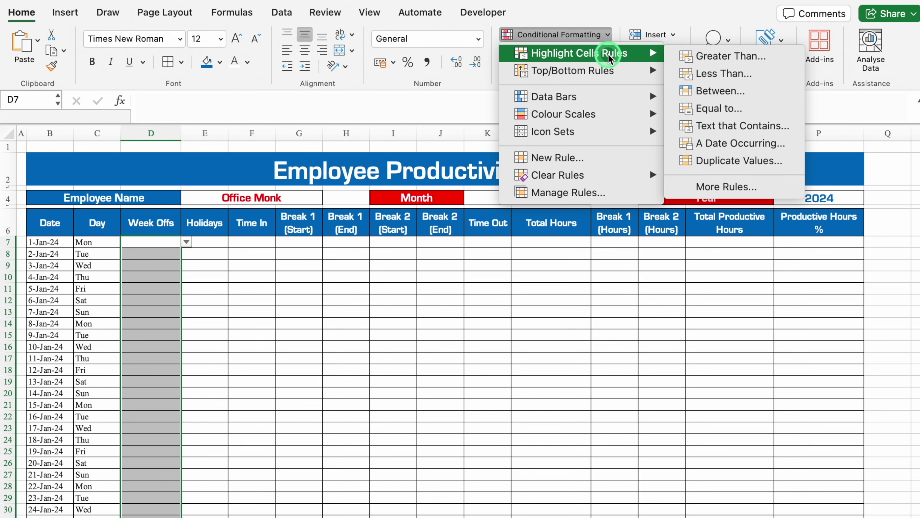
{"action": "left_click", "coordinate": [723, 103]}
{"action": "left_click", "coordinate": [555, 175]}
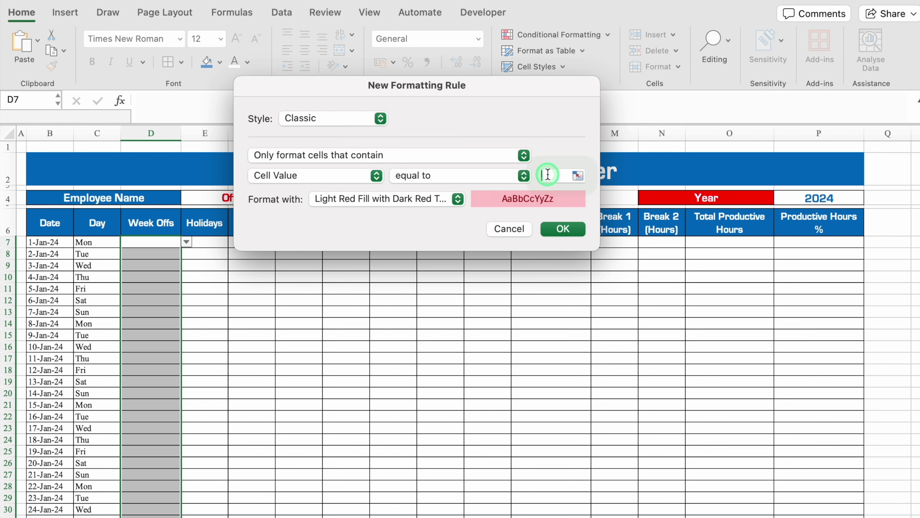
{"action": "type", "text": "Yes"}
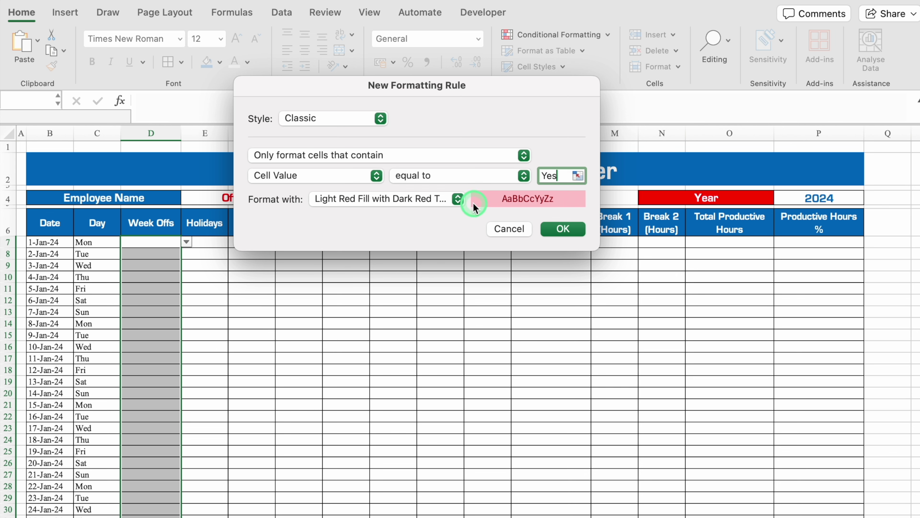
{"action": "left_click", "coordinate": [458, 199]}
{"action": "left_click", "coordinate": [413, 293]}
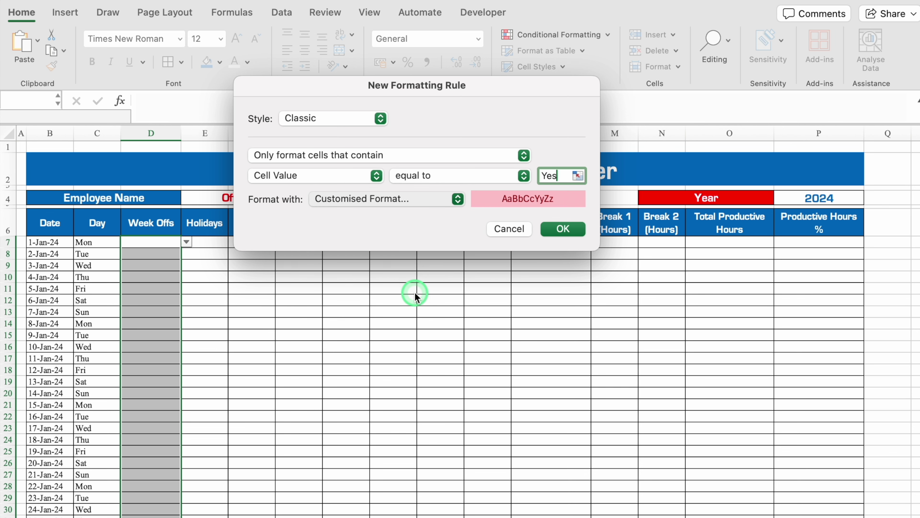
- Give the Yes rule a green fill with white font and save it
{"action": "left_click", "coordinate": [533, 47]}
{"action": "left_click", "coordinate": [421, 102]}
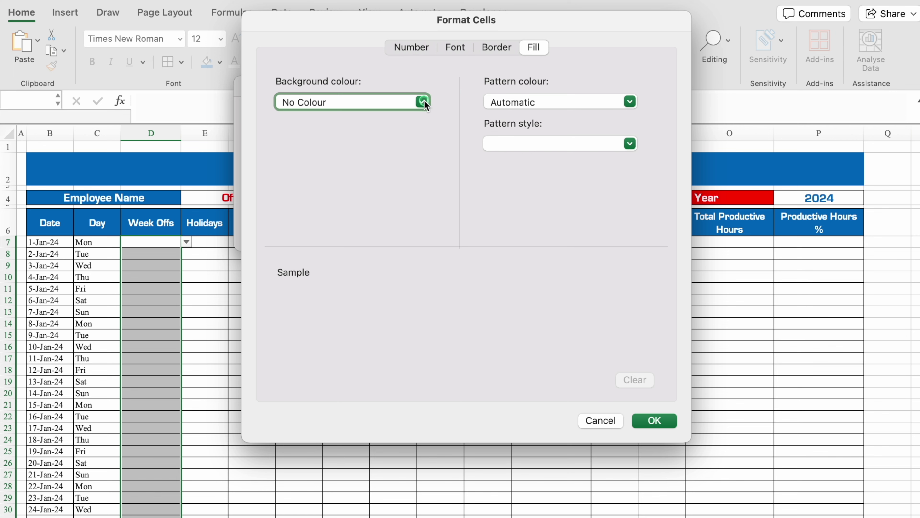
{"action": "left_click", "coordinate": [340, 219]}
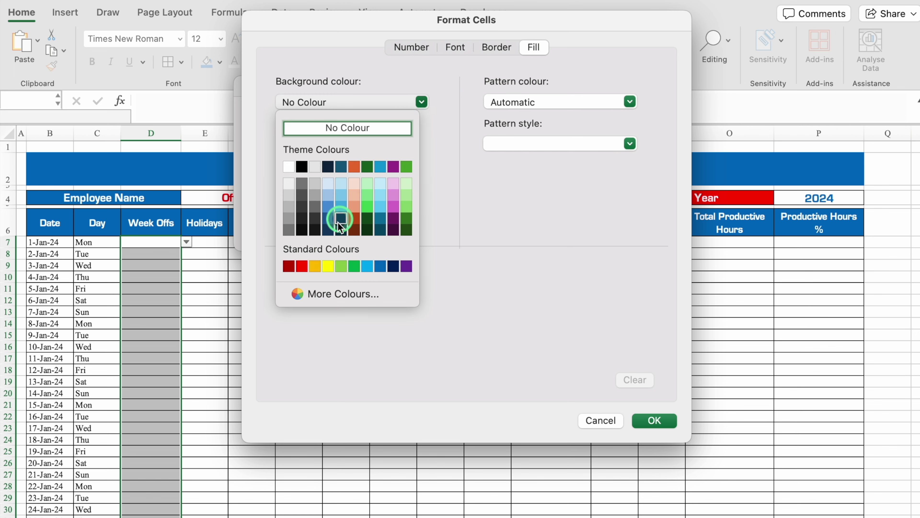
{"action": "left_click", "coordinate": [354, 266]}
{"action": "left_click", "coordinate": [455, 47]}
{"action": "left_click", "coordinate": [491, 70]}
{"action": "left_click", "coordinate": [560, 214]}
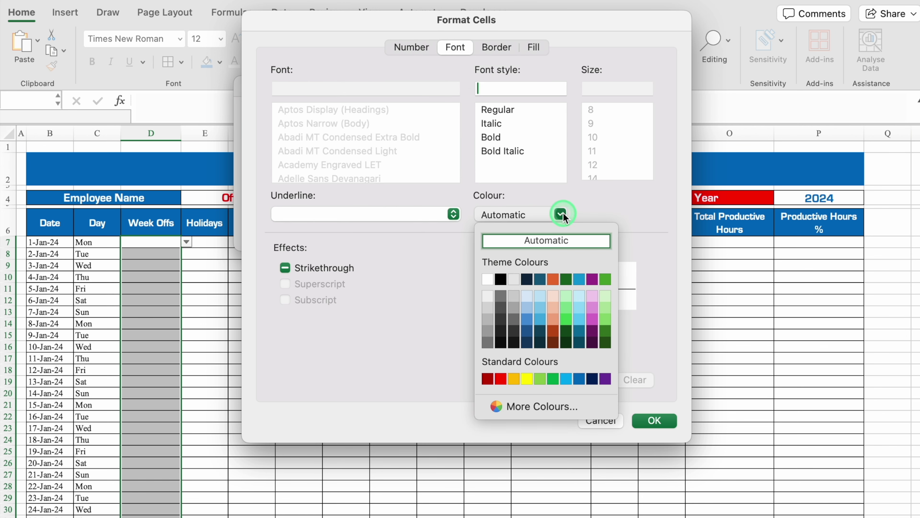
{"action": "left_click", "coordinate": [489, 279]}
{"action": "left_click", "coordinate": [654, 420]}
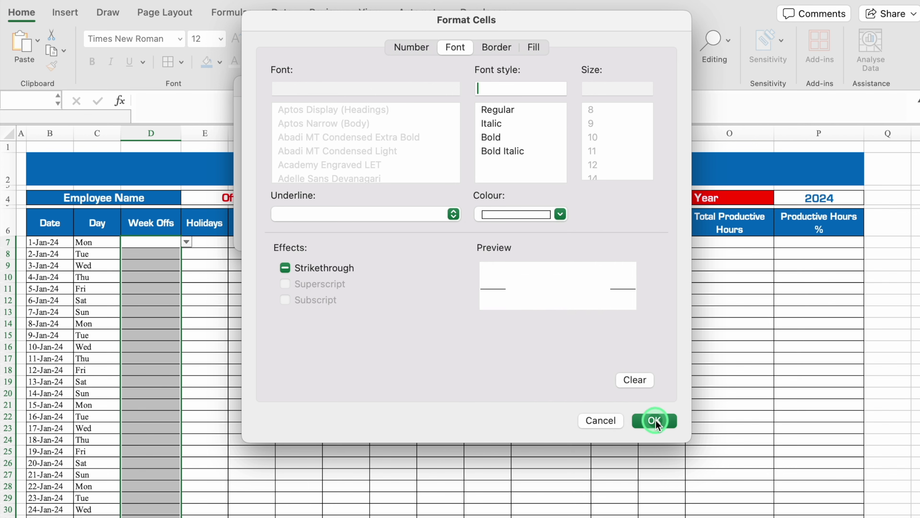
{"action": "left_click", "coordinate": [563, 230]}
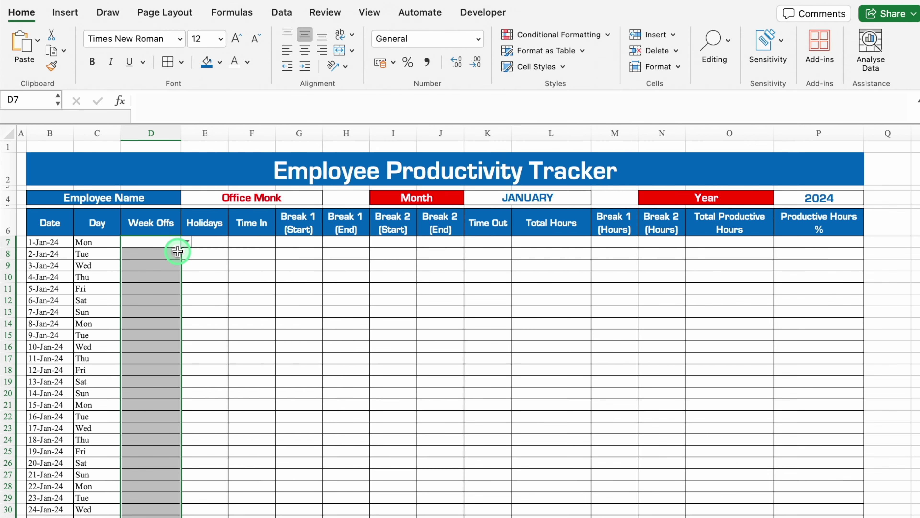
- Mark 1-Jan-24 as a week off by choosing Yes in D7, and widen Holidays column E
{"action": "left_click", "coordinate": [169, 242]}
{"action": "left_click", "coordinate": [187, 242]}
{"action": "left_click", "coordinate": [132, 257]}
{"action": "left_click", "coordinate": [211, 242]}
{"action": "left_click_drag", "start_coordinate": [228, 133], "coordinate": [265, 134]}
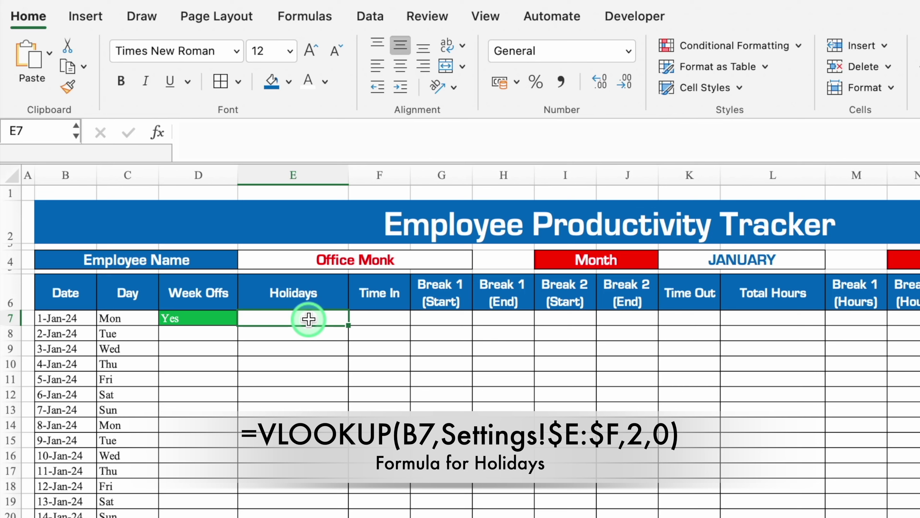
{"action": "type", "text": "="}
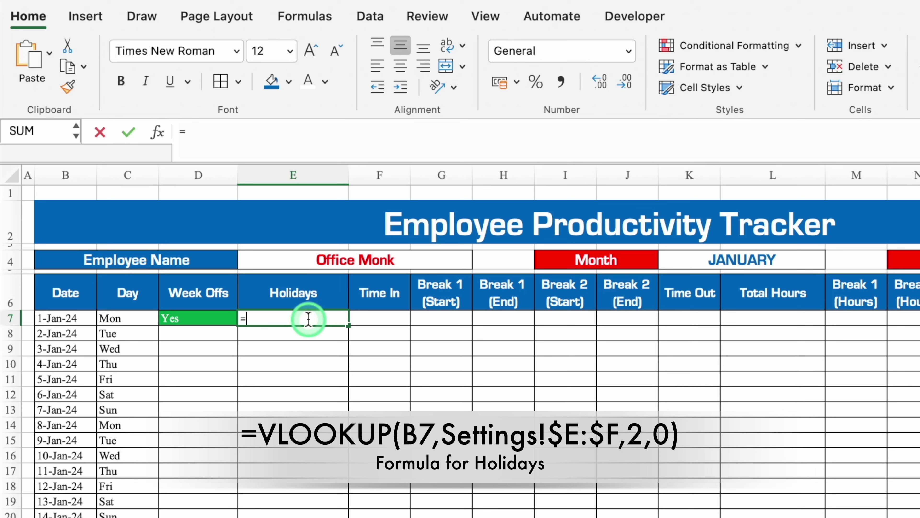
{"action": "type", "text": "vloo"}
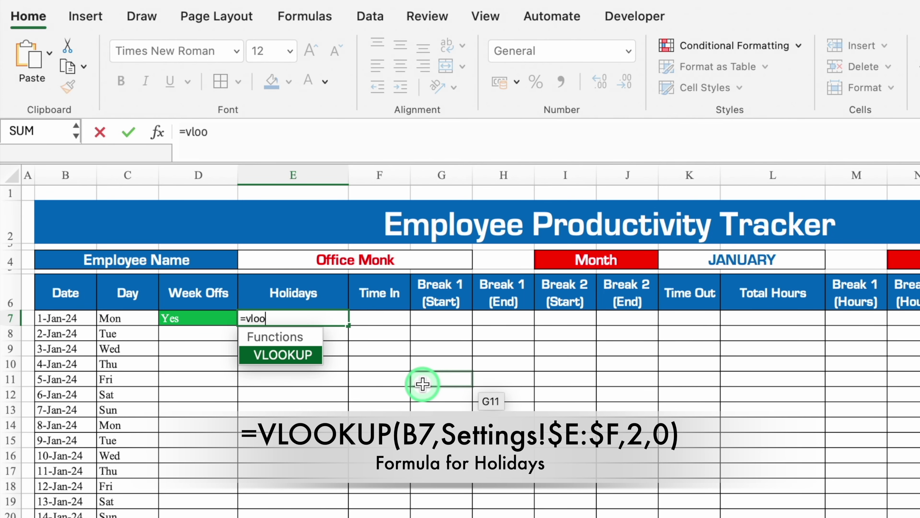
- Begin a VLOOKUP in E7 using B7 as lookup value and Settings!$E:$F as the range
{"action": "key", "text": "Tab"}
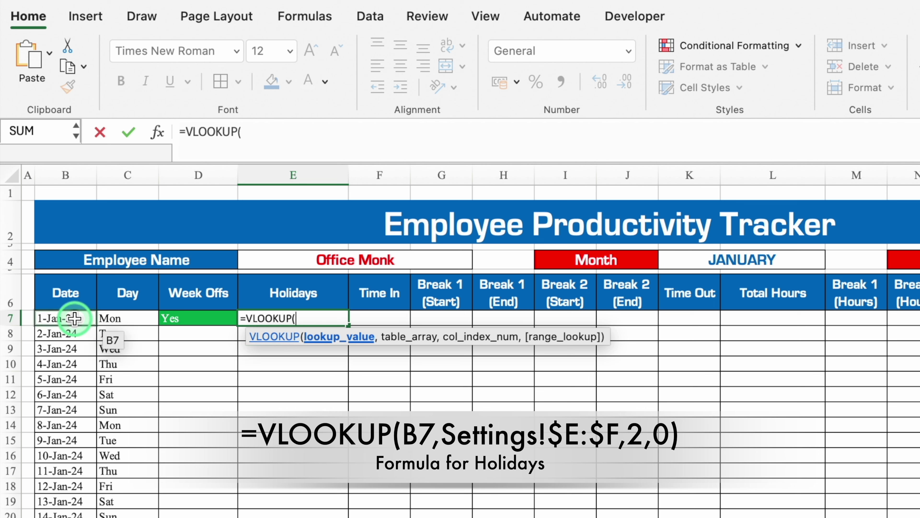
{"action": "left_click", "coordinate": [74, 318]}
{"action": "type", "text": ","}
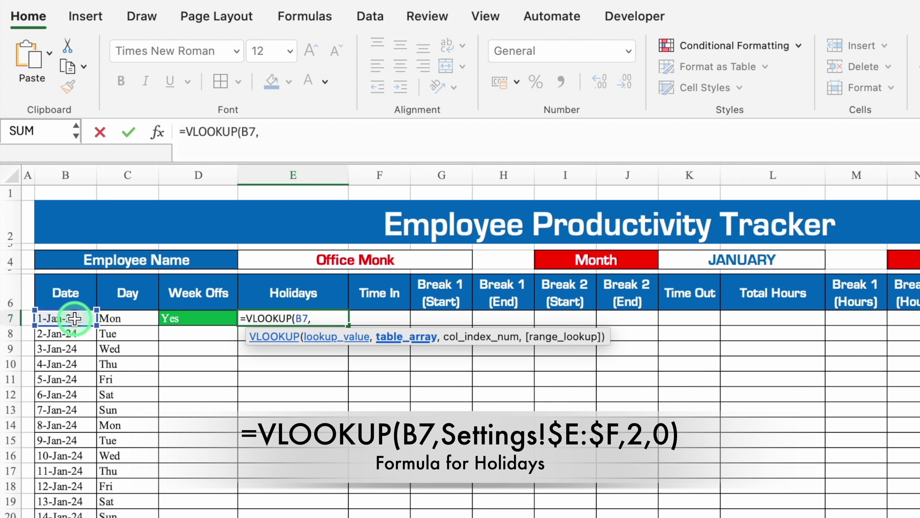
{"action": "key", "text": "ctrl+Page_Down"}
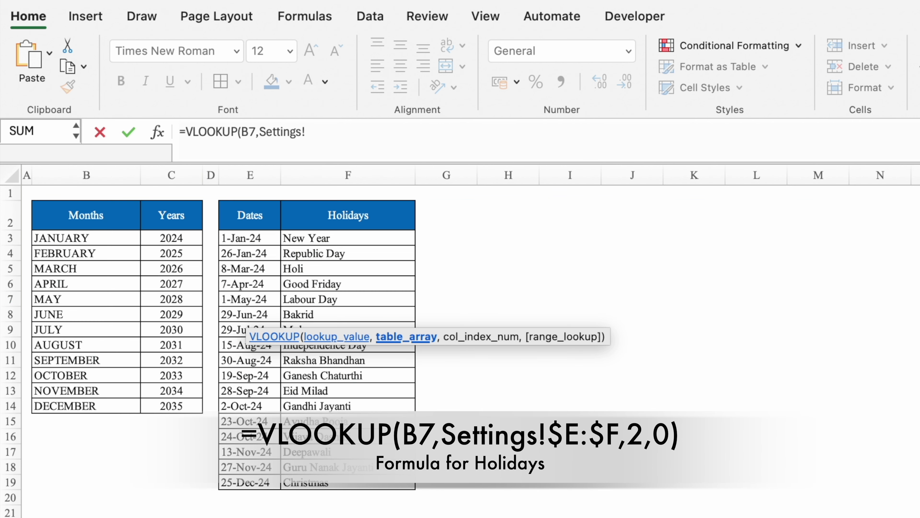
{"action": "left_click", "coordinate": [249, 175]}
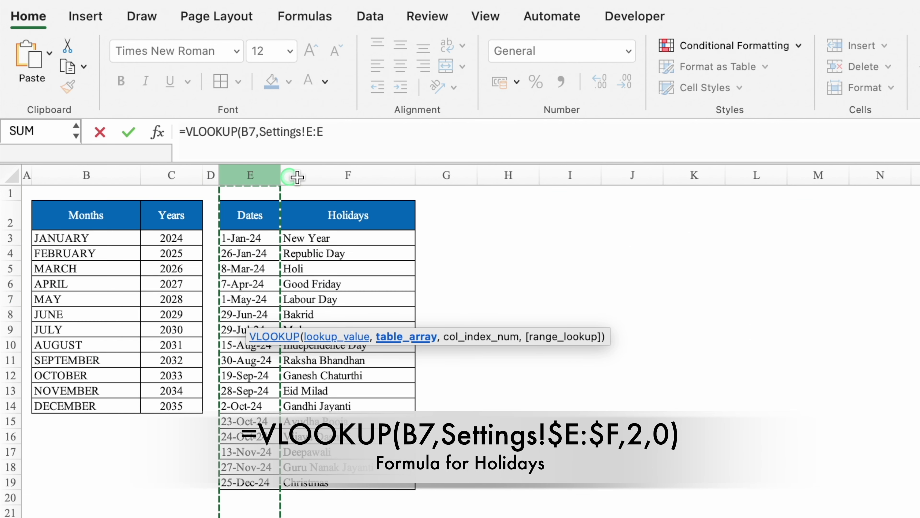
{"action": "left_click_drag", "start_coordinate": [249, 174], "coordinate": [315, 178]}
{"action": "key", "text": "F4"}
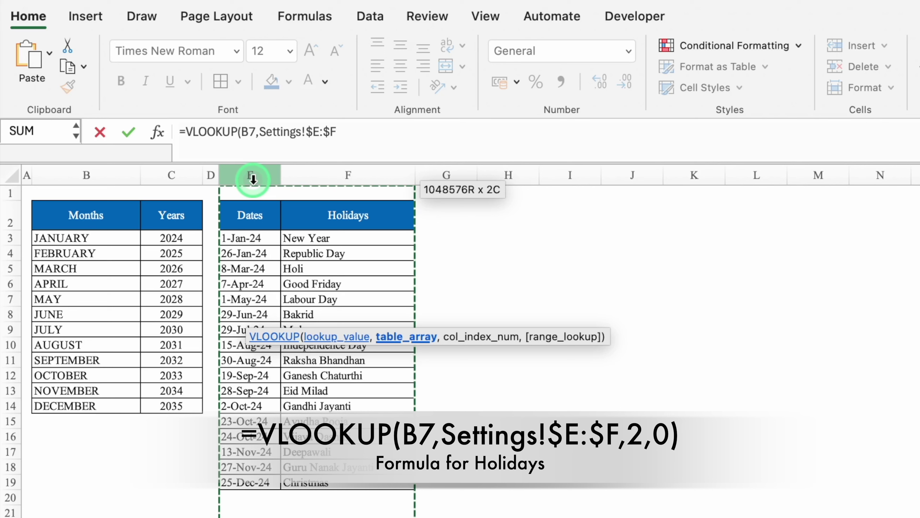
- Finish the lookup as =VLOOKUP(B7,Settings!$E:$F,2,0), showing New Year for 1-Jan-24
{"action": "left_click_drag", "start_coordinate": [253, 179], "coordinate": [335, 178]}
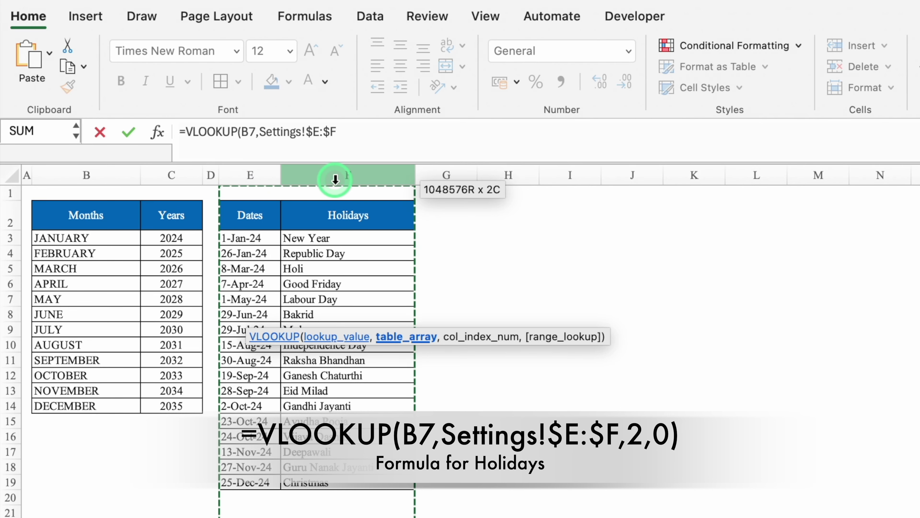
{"action": "type", "text": ","}
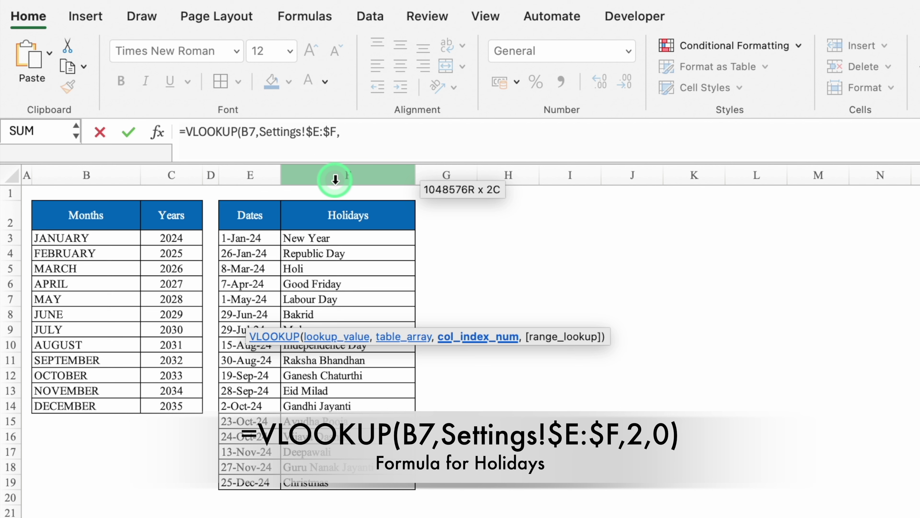
{"action": "left_click", "coordinate": [379, 235]}
{"action": "left_click", "coordinate": [477, 349]}
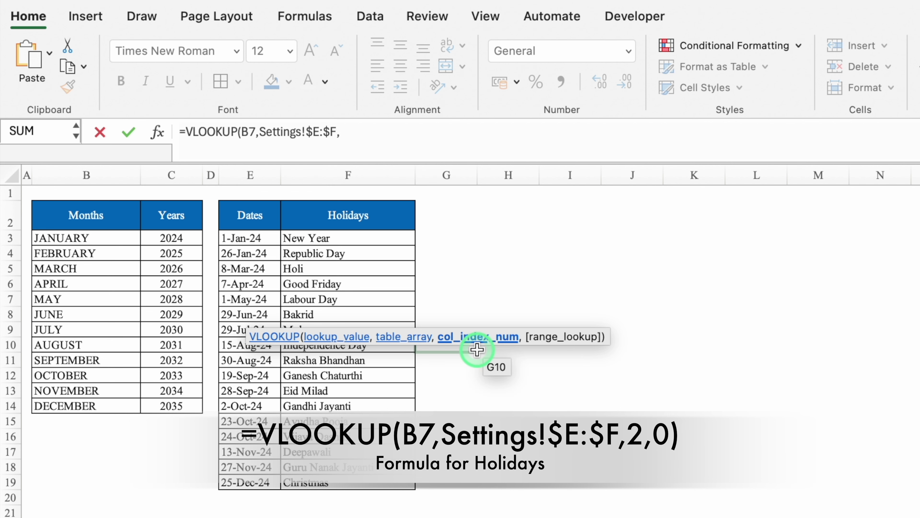
{"action": "left_click", "coordinate": [366, 184]}
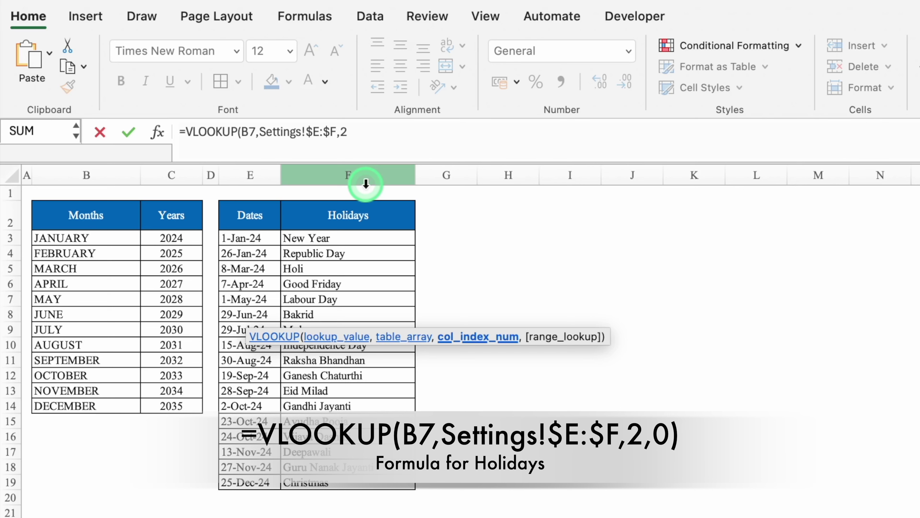
{"action": "type", "text": ",0"}
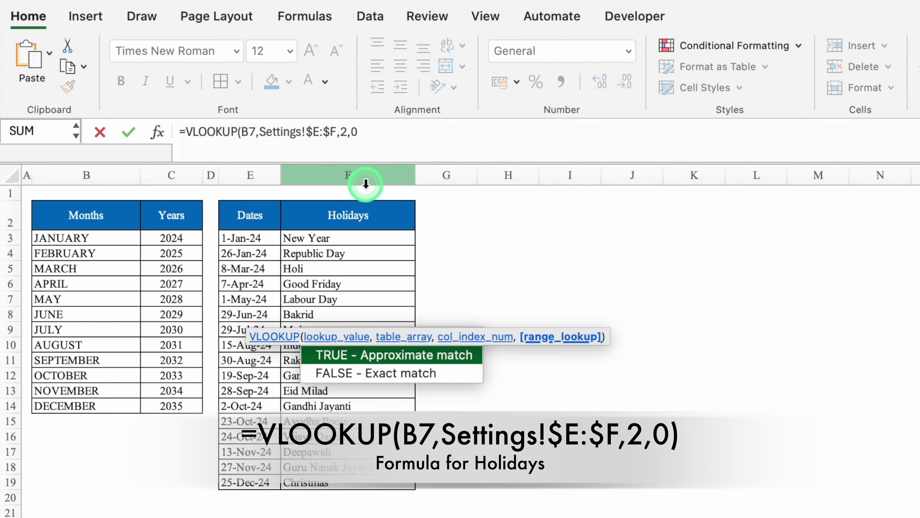
{"action": "type", "text": ")"}
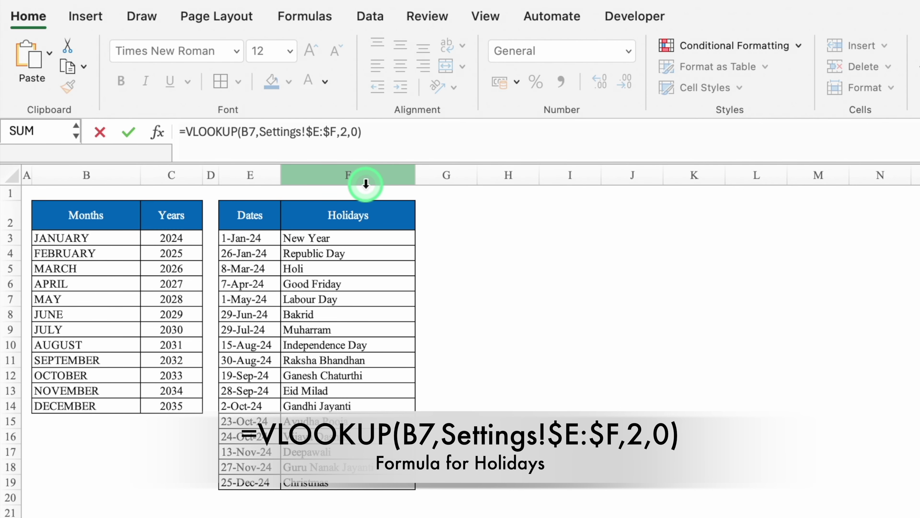
{"action": "key", "text": "Return"}
{"action": "left_click", "coordinate": [309, 318]}
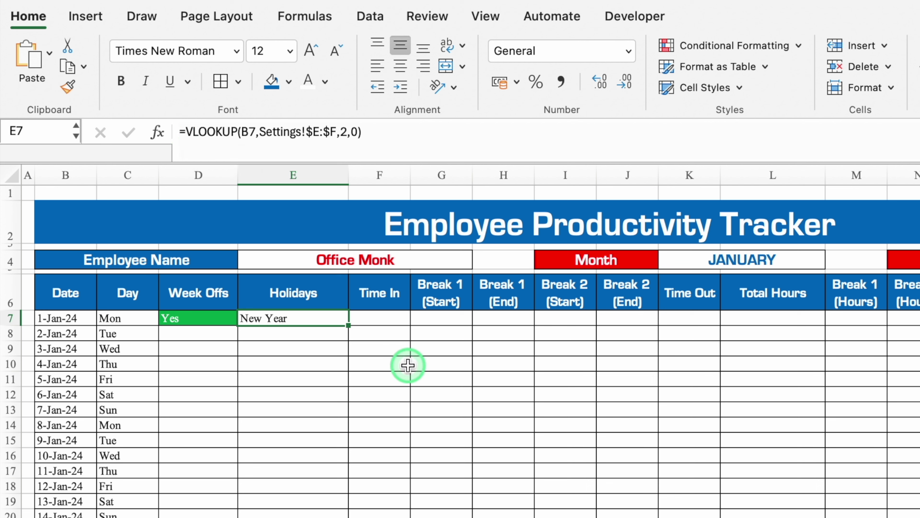
- Fill E7's holiday lookup down to E14, where non-holiday dates return #N/A
{"action": "left_click_drag", "start_coordinate": [348, 325], "coordinate": [346, 429]}
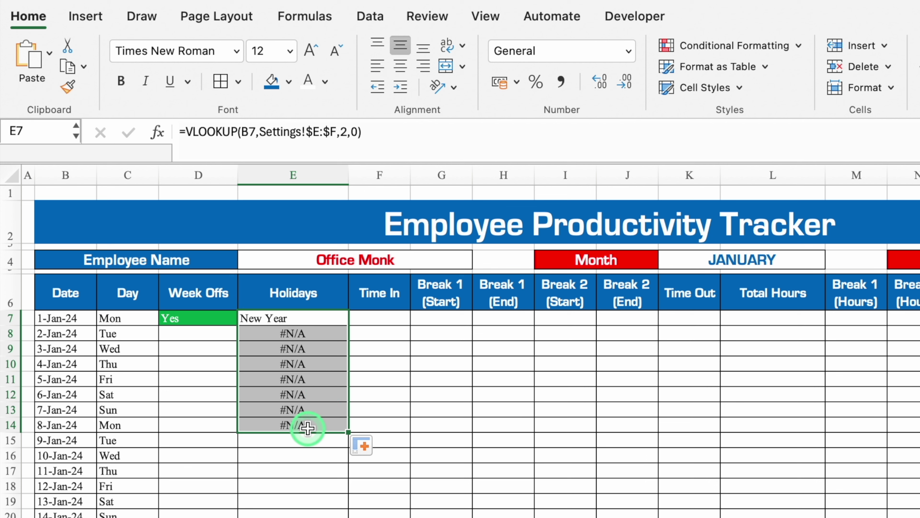
{"action": "left_click", "coordinate": [186, 132]}
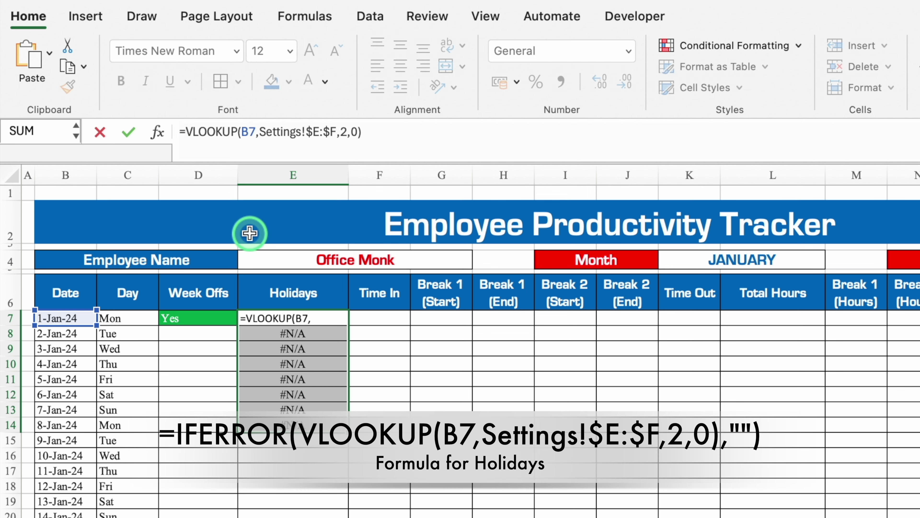
- Change E7 to =IFERROR(VLOOKUP(B7,Settings!$E:$F,2,0),"") and fill it down to E37
{"action": "type", "text": "iferr"}
{"action": "double_click", "coordinate": [217, 187]}
{"action": "left_click", "coordinate": [460, 131]}
{"action": "type", "text": ","}
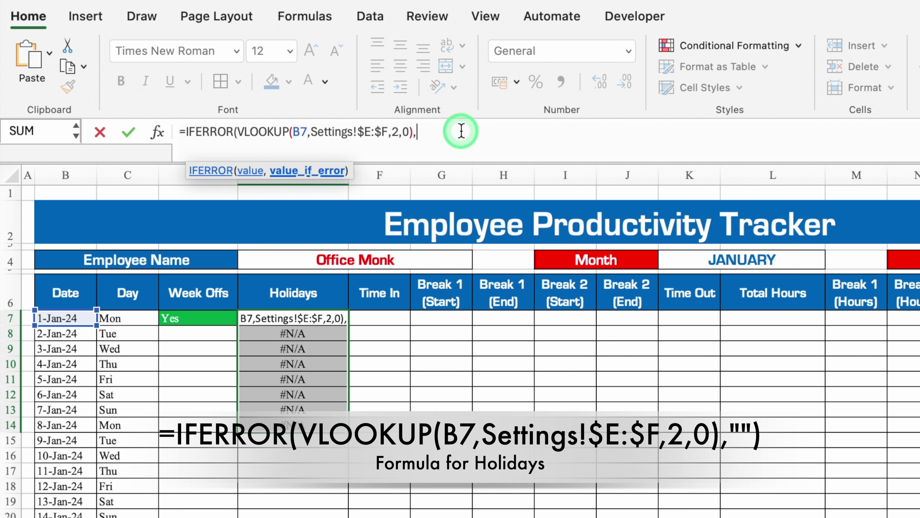
{"action": "type", "text": "\"\""}
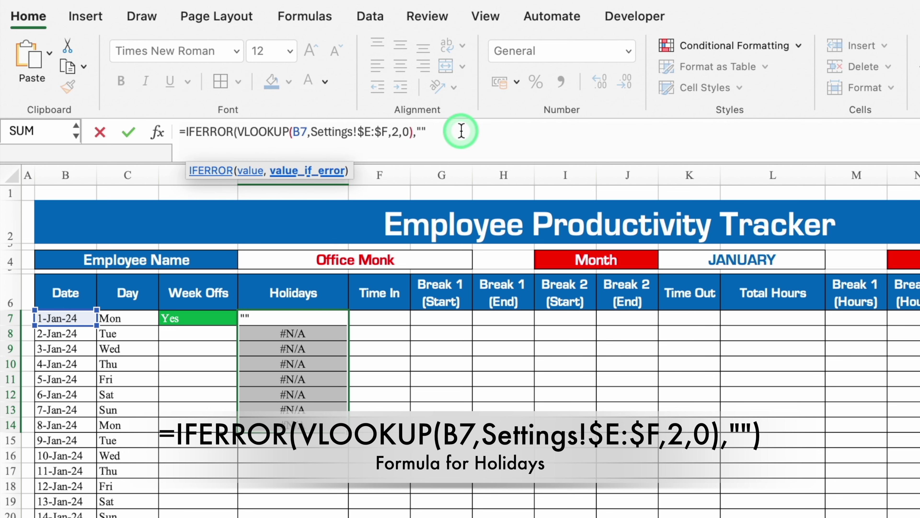
{"action": "type", "text": ")"}
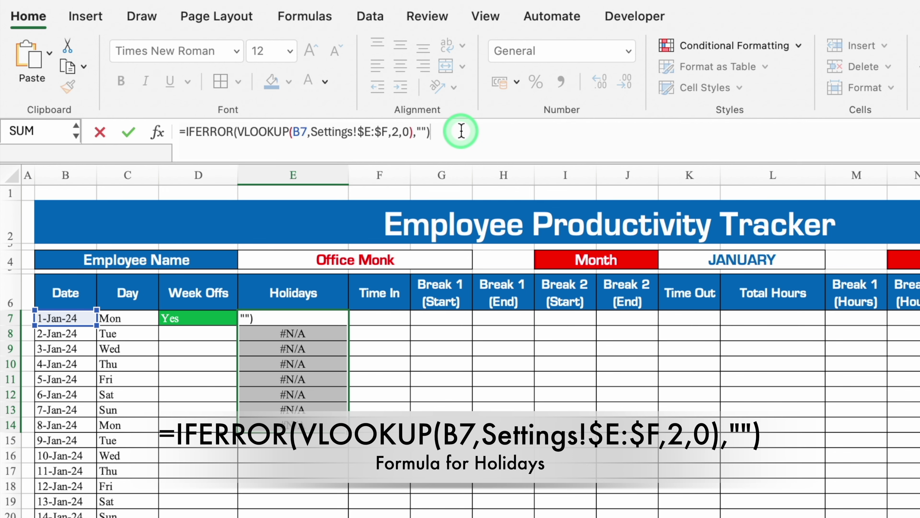
{"action": "key", "text": "Return"}
{"action": "left_click", "coordinate": [346, 318]}
{"action": "left_click_drag", "start_coordinate": [265, 248], "coordinate": [265, 502]}
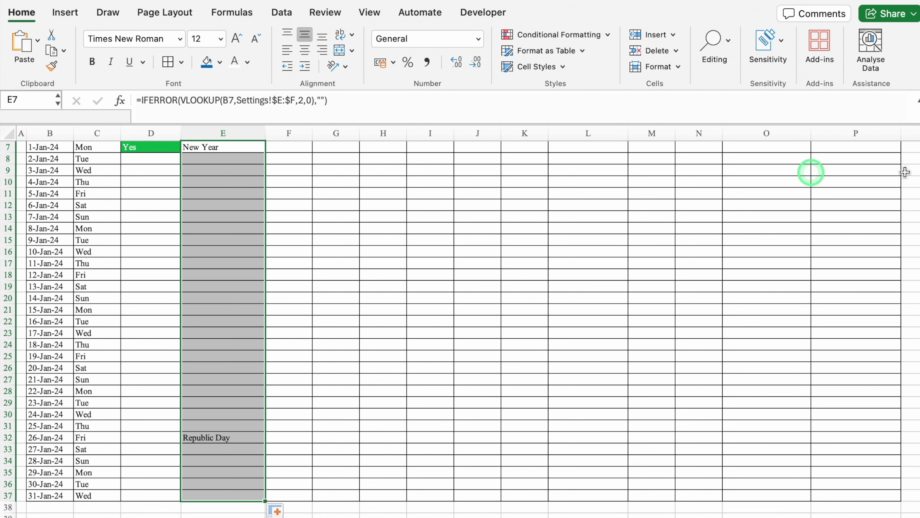
{"action": "scroll", "coordinate": [917, 232], "scroll_direction": "up", "scroll_amount": 5}
- Select the range D7:P37 covering every January data row
{"action": "left_click_drag", "start_coordinate": [140, 241], "coordinate": [846, 246]}
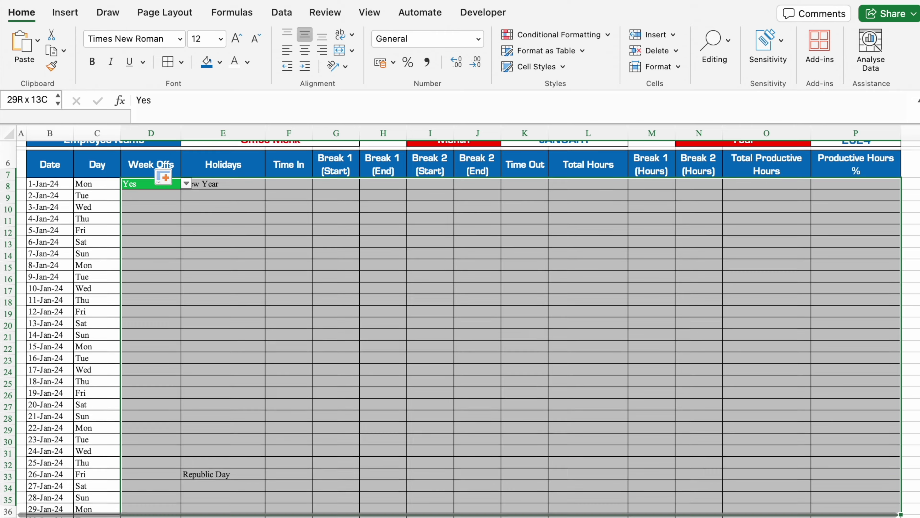
{"action": "left_click_drag", "start_coordinate": [846, 262], "coordinate": [855, 501]}
{"action": "scroll", "coordinate": [915, 295], "scroll_direction": "up", "scroll_amount": 3}
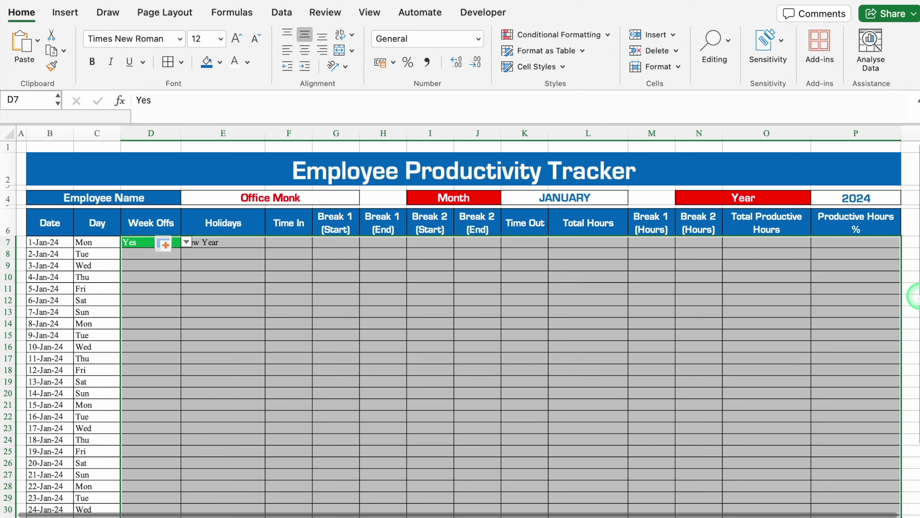
- Create a new Classic-style conditional formatting rule of type 'Use a formula'
{"action": "left_click", "coordinate": [584, 36]}
{"action": "left_click", "coordinate": [575, 155]}
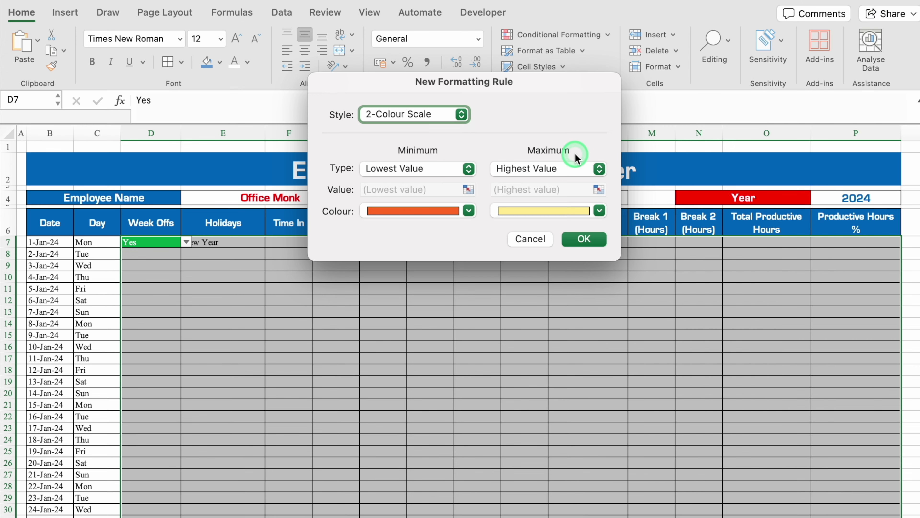
{"action": "left_click", "coordinate": [413, 114]}
{"action": "left_click", "coordinate": [419, 177]}
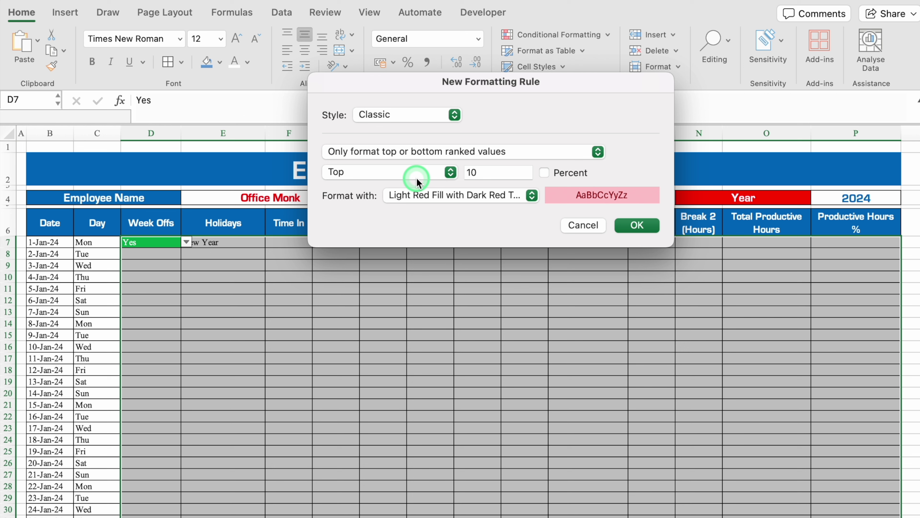
{"action": "left_click", "coordinate": [518, 152]}
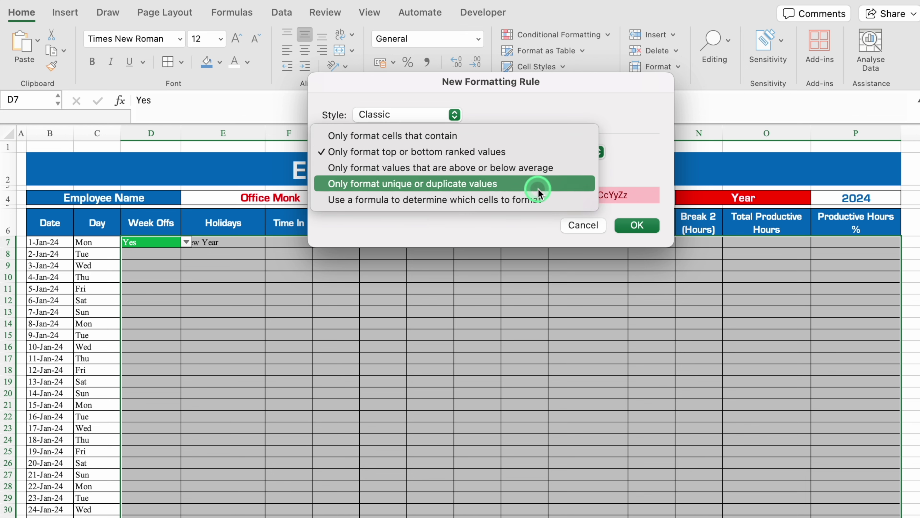
{"action": "left_click", "coordinate": [556, 200]}
{"action": "type", "text": "="}
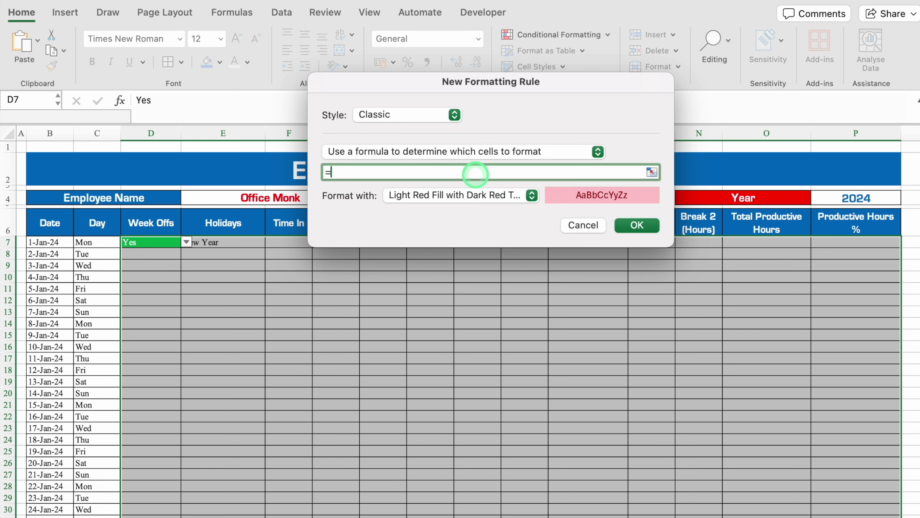
- Enter the rule formula =$E7<>"" and choose a custom format for holiday rows
{"action": "left_click", "coordinate": [225, 241]}
{"action": "left_click", "coordinate": [346, 172]}
{"action": "key", "text": "BackSpace"}
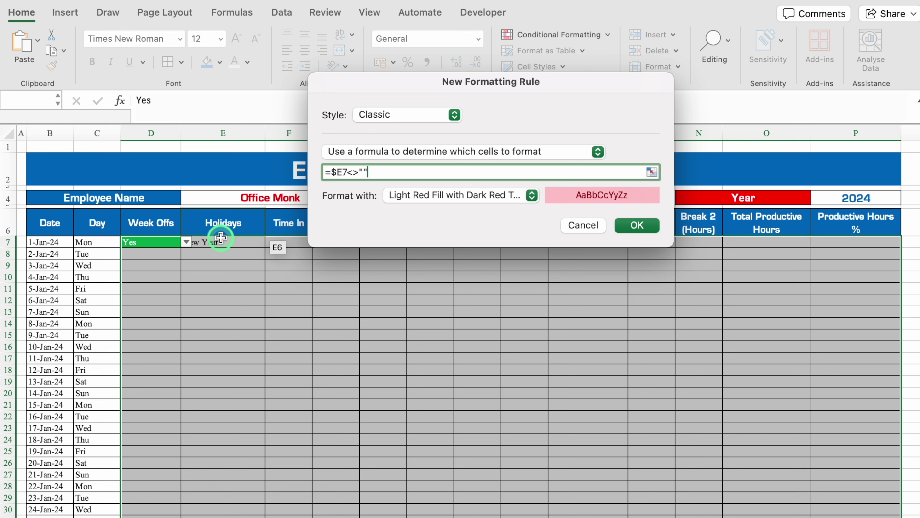
{"action": "left_click", "coordinate": [530, 195]}
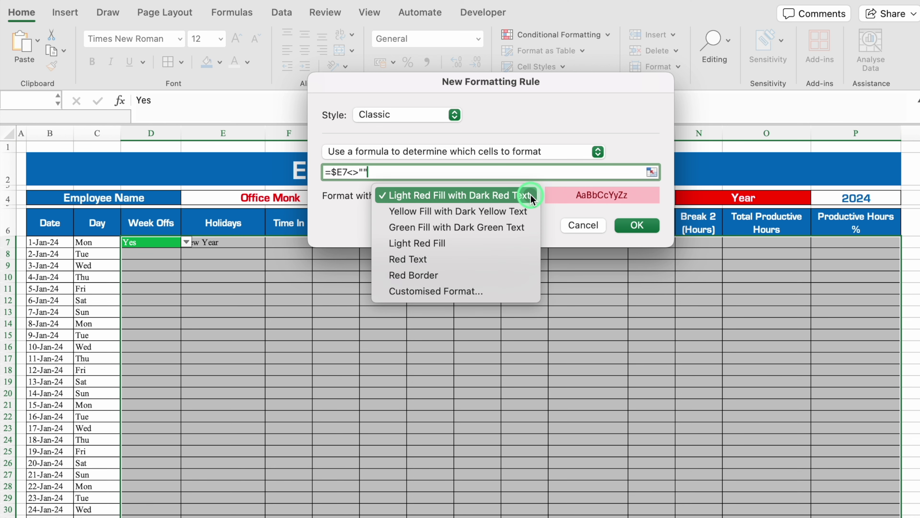
{"action": "left_click", "coordinate": [462, 292]}
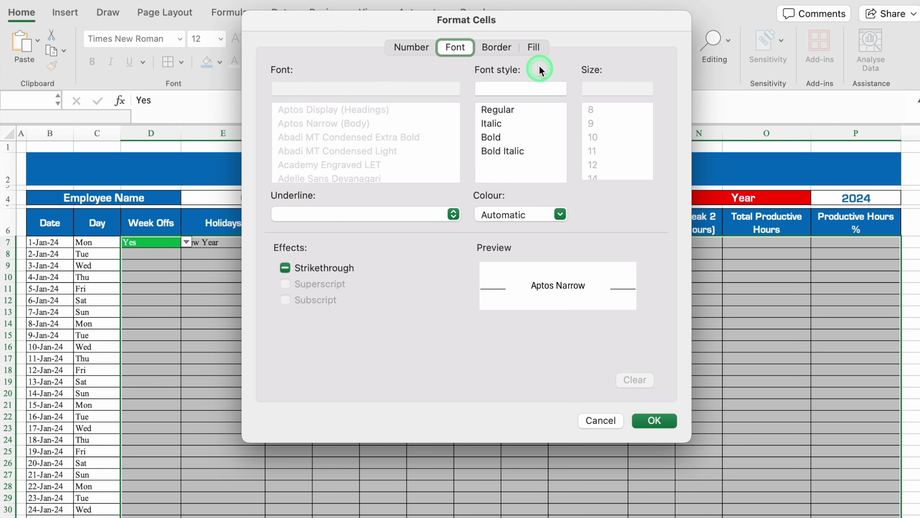
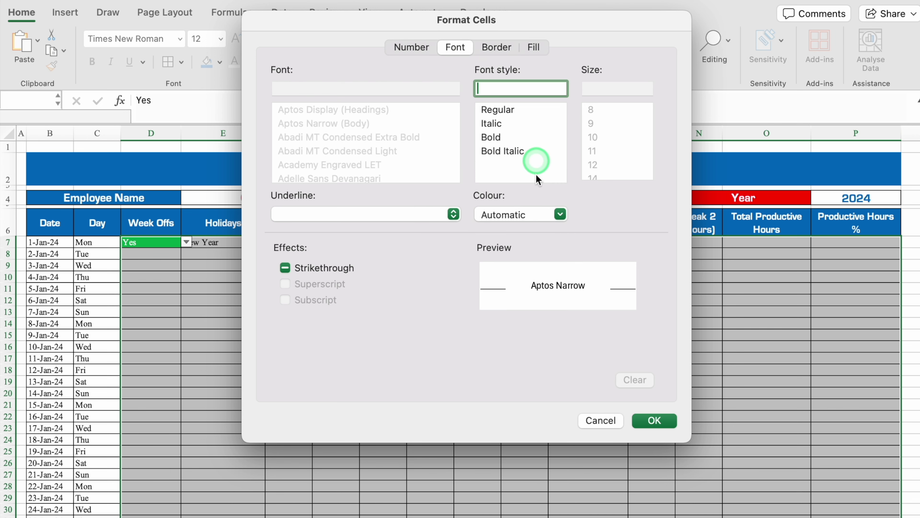
- Give the holiday highlight rule black text and save the rule
{"action": "left_click", "coordinate": [561, 215]}
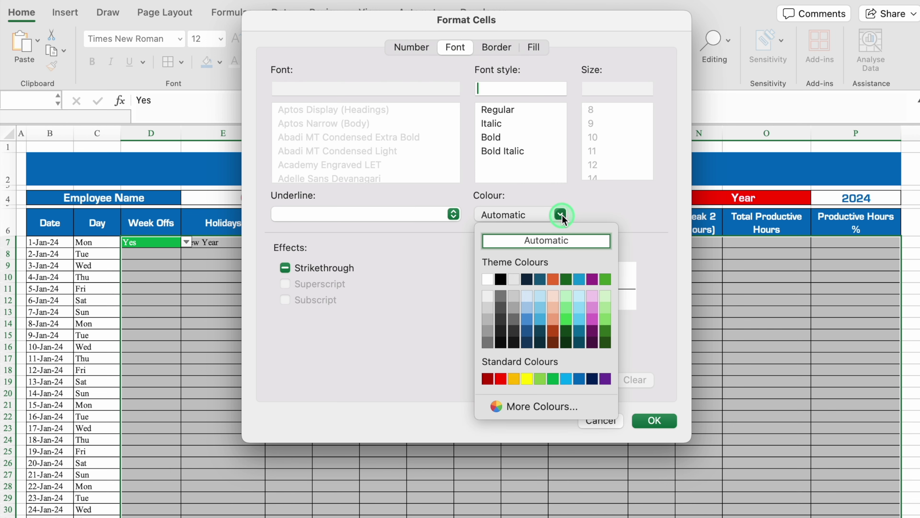
{"action": "left_click", "coordinate": [500, 279]}
{"action": "left_click", "coordinate": [659, 429]}
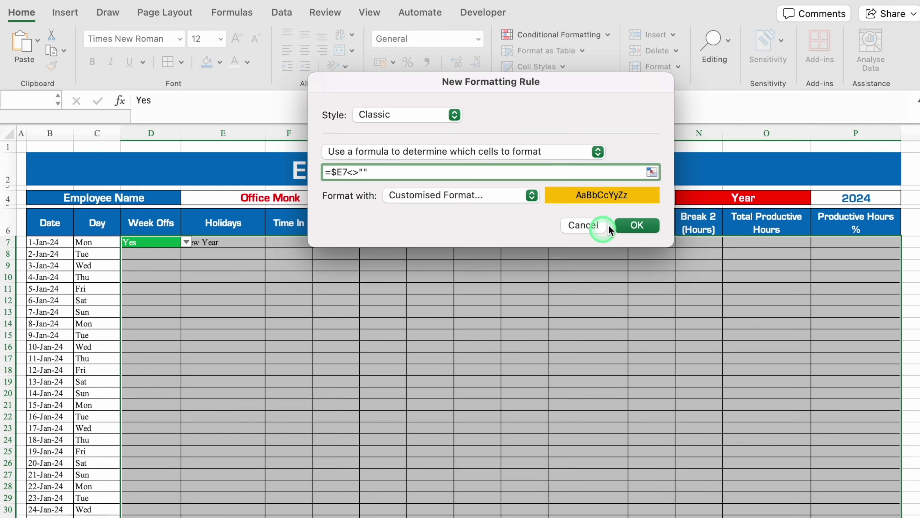
{"action": "left_click", "coordinate": [641, 225]}
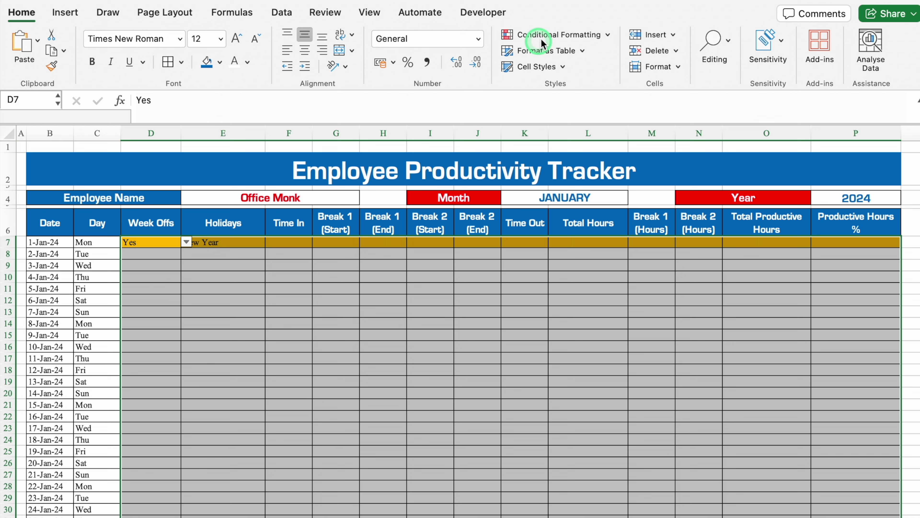
- In Manage Rules, move the green Cell Value = "Yes" rule above the holiday rule
{"action": "left_click", "coordinate": [555, 35]}
{"action": "left_click", "coordinate": [564, 193]}
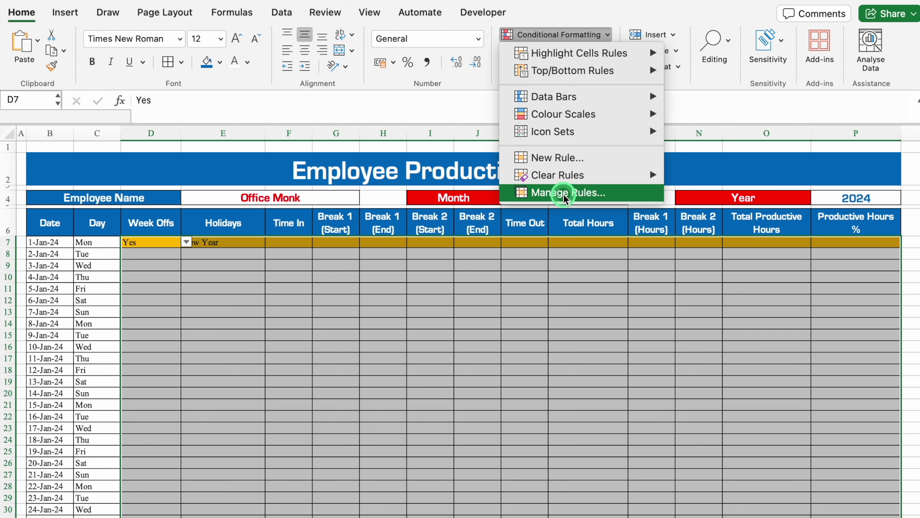
{"action": "left_click", "coordinate": [316, 89]}
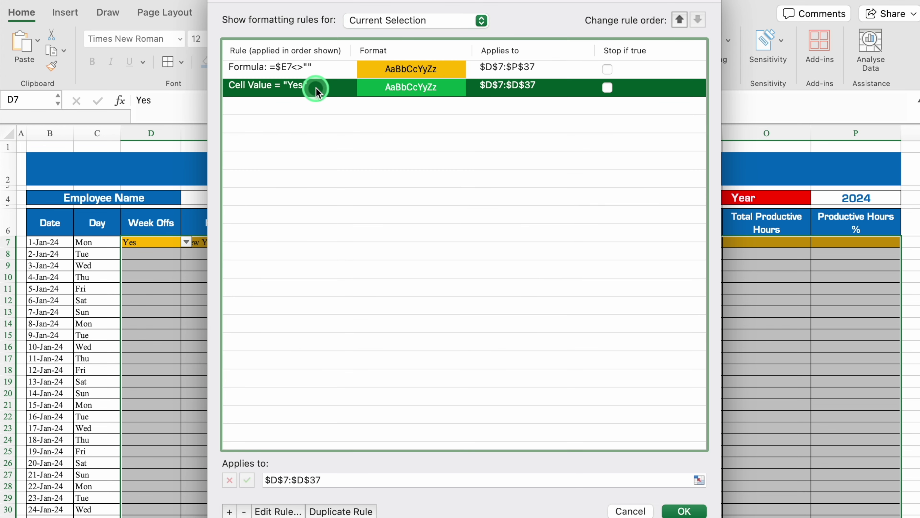
{"action": "left_click", "coordinate": [679, 19]}
{"action": "left_click", "coordinate": [684, 511]}
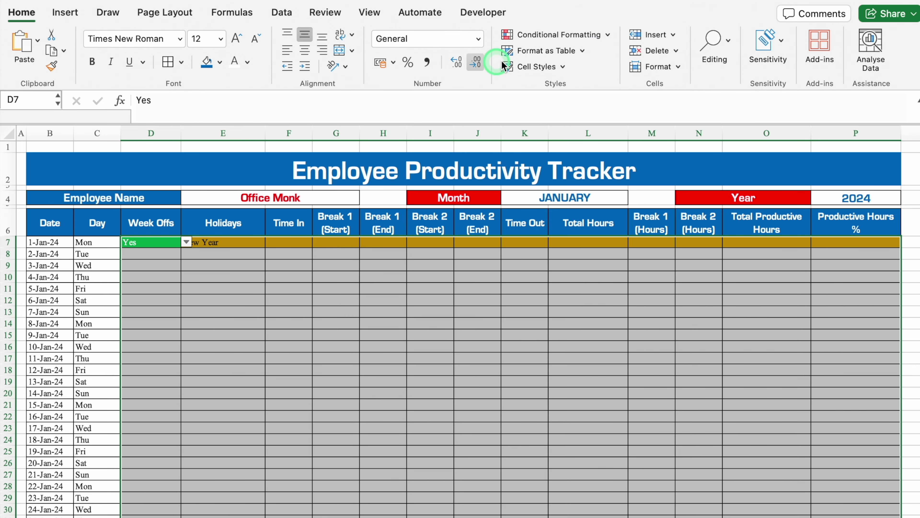
{"action": "left_click", "coordinate": [552, 35]}
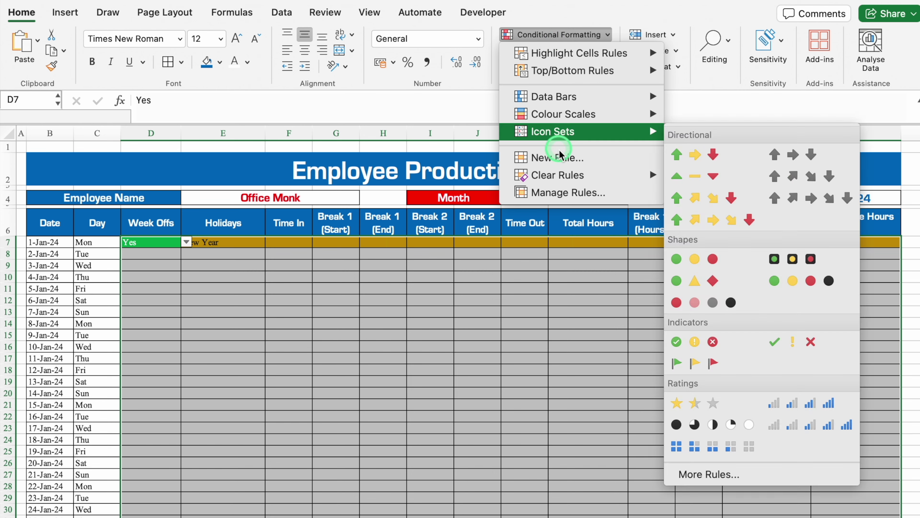
- Start a Classic formula-based rule using =$D7="Yes" with the row unlocked
{"action": "left_click", "coordinate": [557, 157]}
{"action": "left_click", "coordinate": [409, 115]}
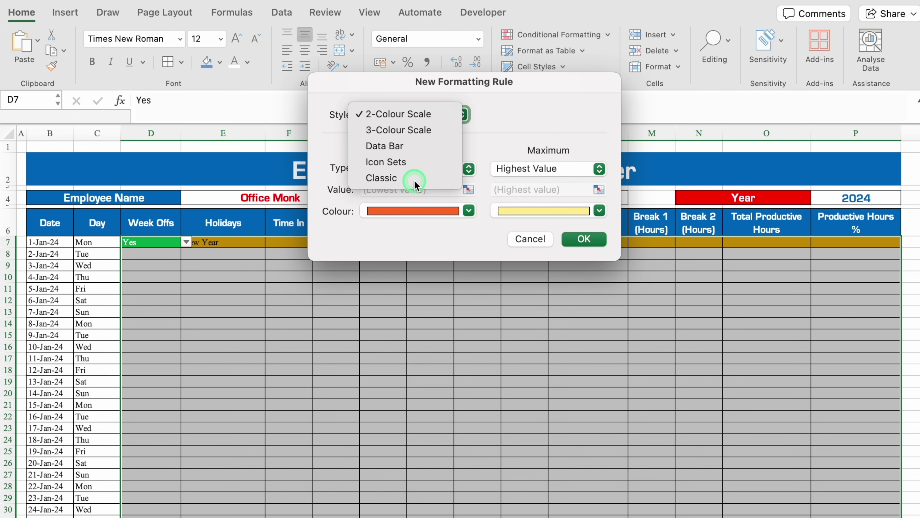
{"action": "left_click", "coordinate": [410, 178]}
{"action": "left_click", "coordinate": [470, 154]}
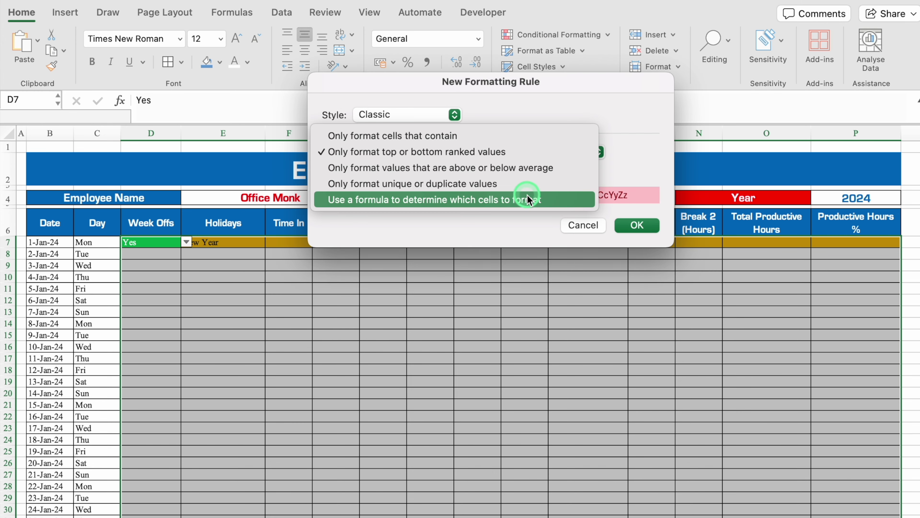
{"action": "left_click", "coordinate": [554, 200]}
{"action": "left_click", "coordinate": [473, 174]}
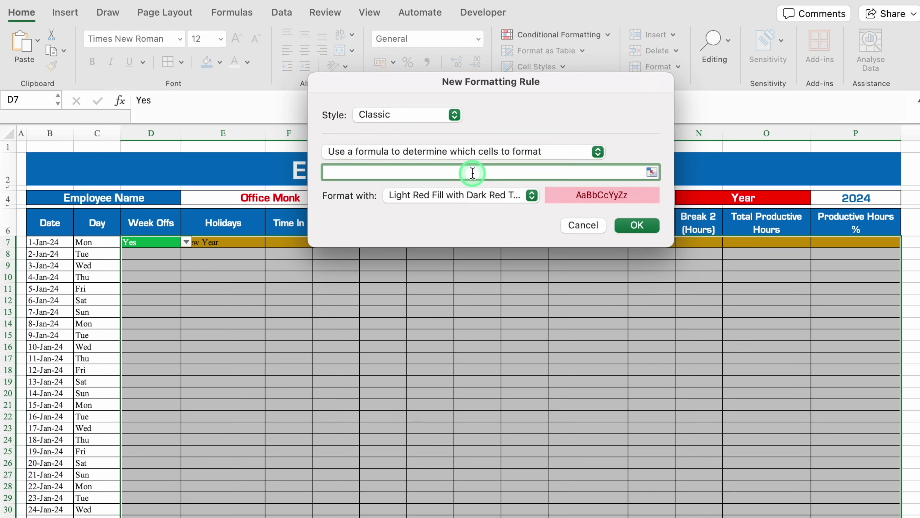
{"action": "type", "text": "="}
{"action": "left_click", "coordinate": [155, 241]}
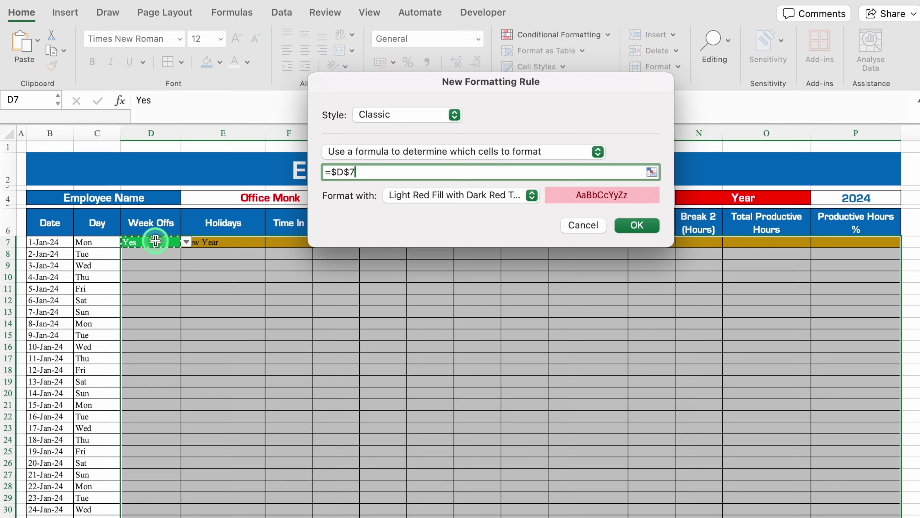
{"action": "left_click", "coordinate": [349, 172]}
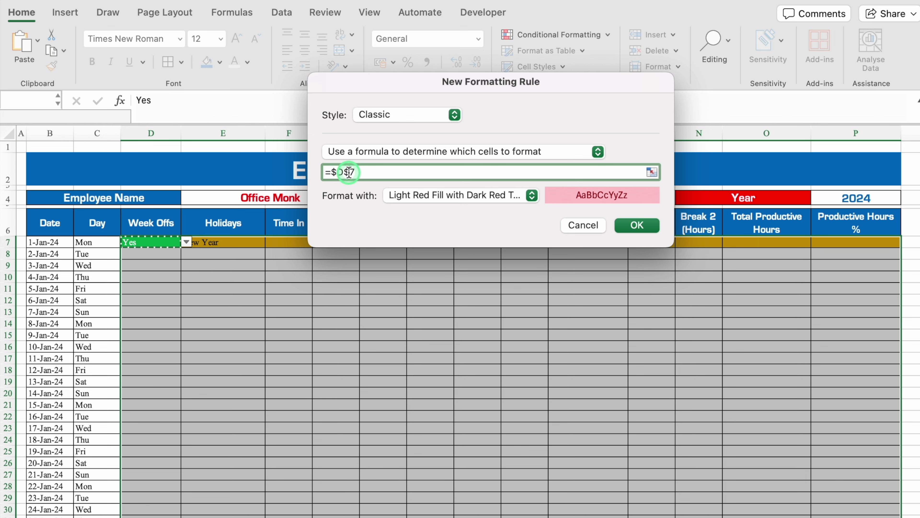
{"action": "key", "text": "BackSpace"}
{"action": "type", "text": "=\"Yes\""}
{"action": "left_click", "coordinate": [378, 172]}
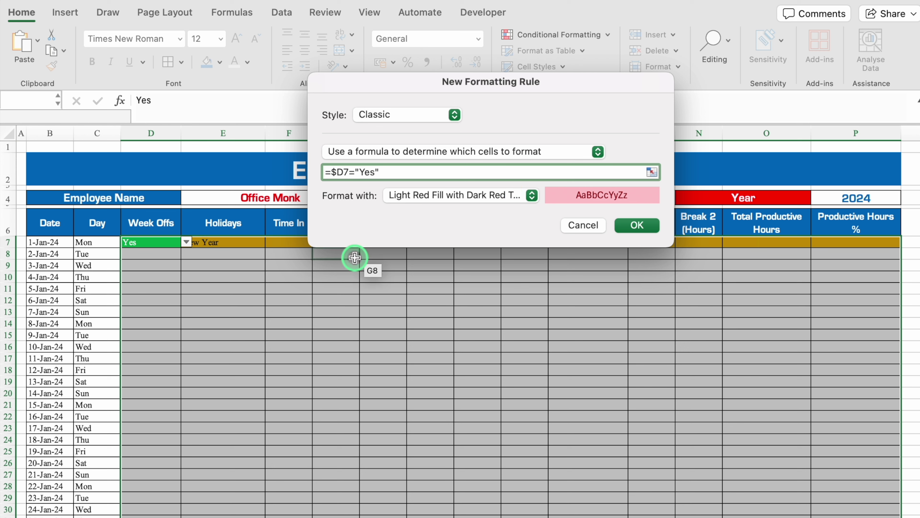
- Give the week-off rule a red fill with white text and save it
{"action": "left_click", "coordinate": [531, 195]}
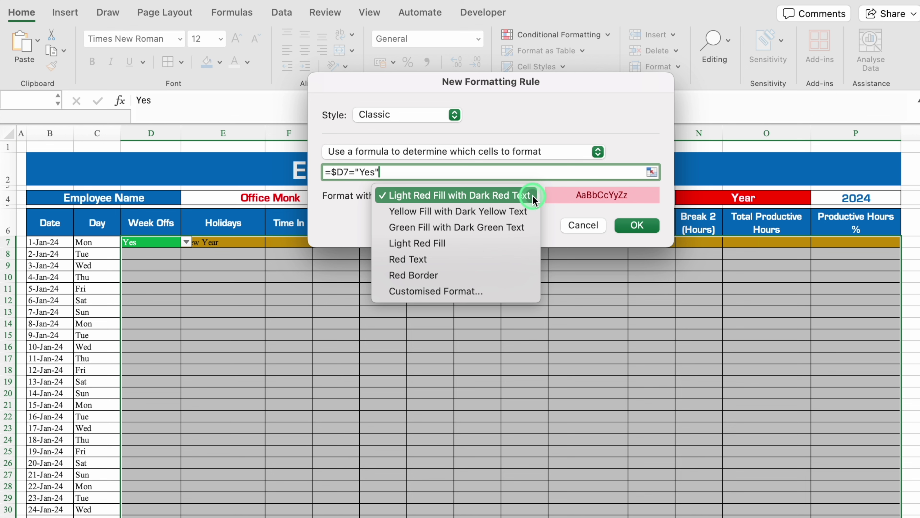
{"action": "left_click", "coordinate": [493, 292]}
{"action": "left_click", "coordinate": [534, 46]}
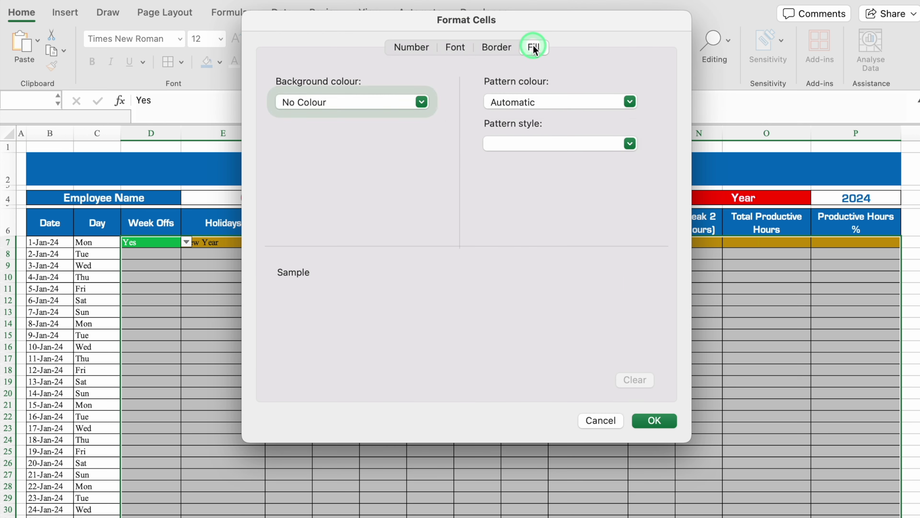
{"action": "left_click", "coordinate": [423, 102]}
{"action": "left_click", "coordinate": [304, 265]}
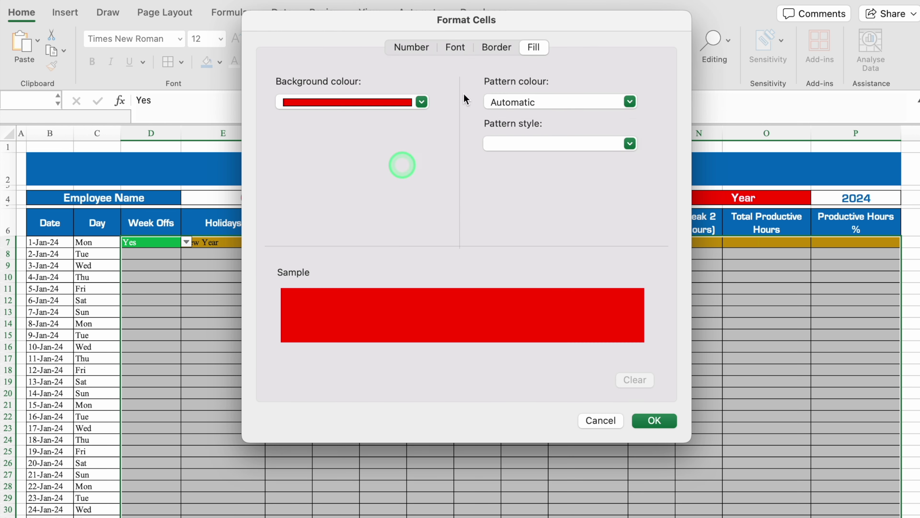
{"action": "left_click", "coordinate": [458, 47]}
{"action": "left_click", "coordinate": [560, 214]}
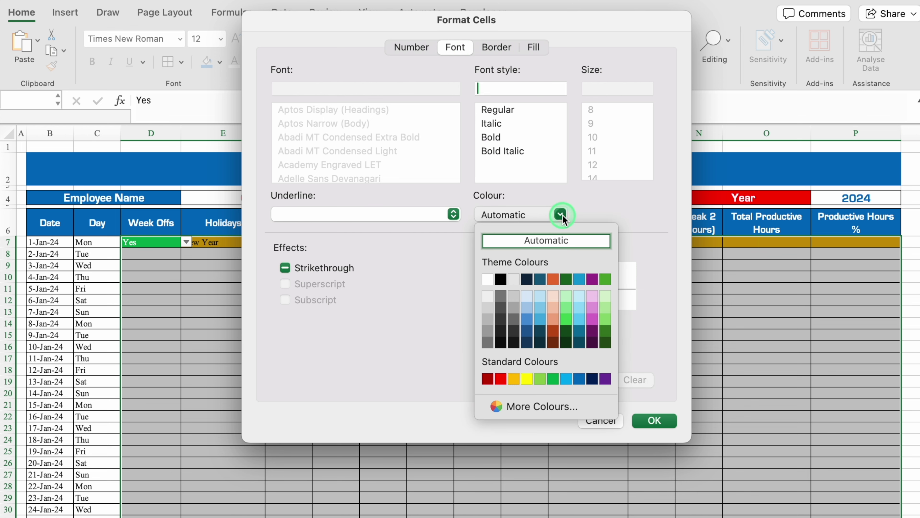
{"action": "left_click", "coordinate": [494, 280]}
{"action": "left_click", "coordinate": [665, 420]}
{"action": "left_click", "coordinate": [637, 223]}
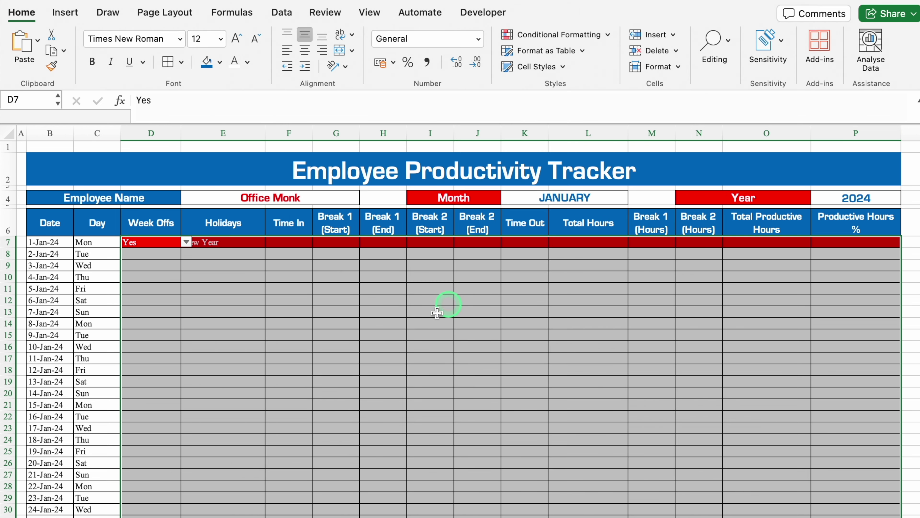
- Reorder rules so the green Yes rule is first, holiday second, week-off last
{"action": "left_click", "coordinate": [553, 36]}
{"action": "left_click", "coordinate": [558, 192]}
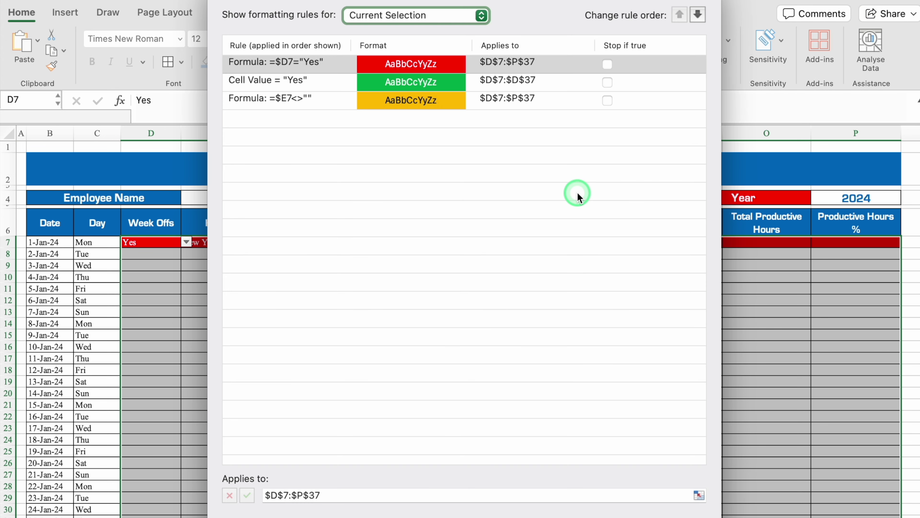
{"action": "left_click", "coordinate": [314, 85]}
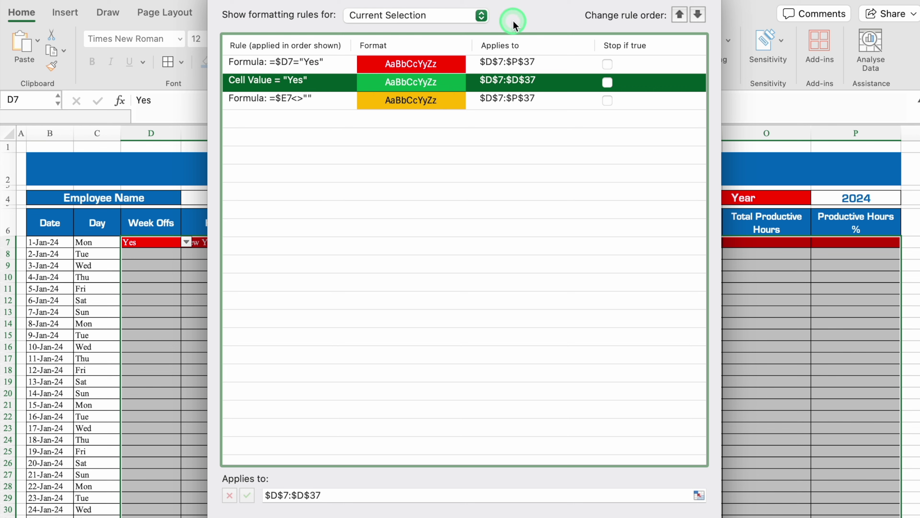
{"action": "left_click", "coordinate": [679, 15]}
{"action": "left_click", "coordinate": [319, 103]}
{"action": "left_click", "coordinate": [680, 15]}
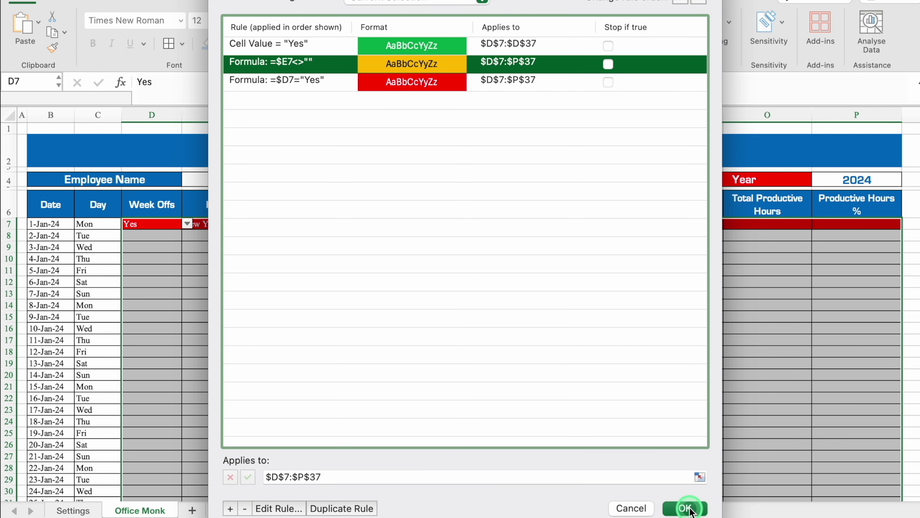
{"action": "left_click", "coordinate": [685, 508]}
{"action": "left_click", "coordinate": [207, 277]}
{"action": "left_click", "coordinate": [153, 242]}
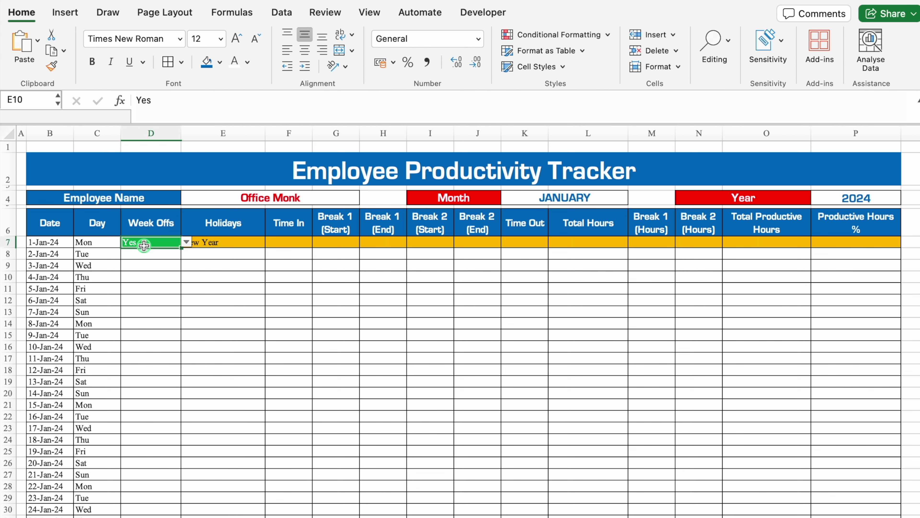
- Clear the Yes from D7 and mark 3-Jan-24 in D9 as a week off
{"action": "key", "text": "Delete"}
{"action": "left_click", "coordinate": [154, 264]}
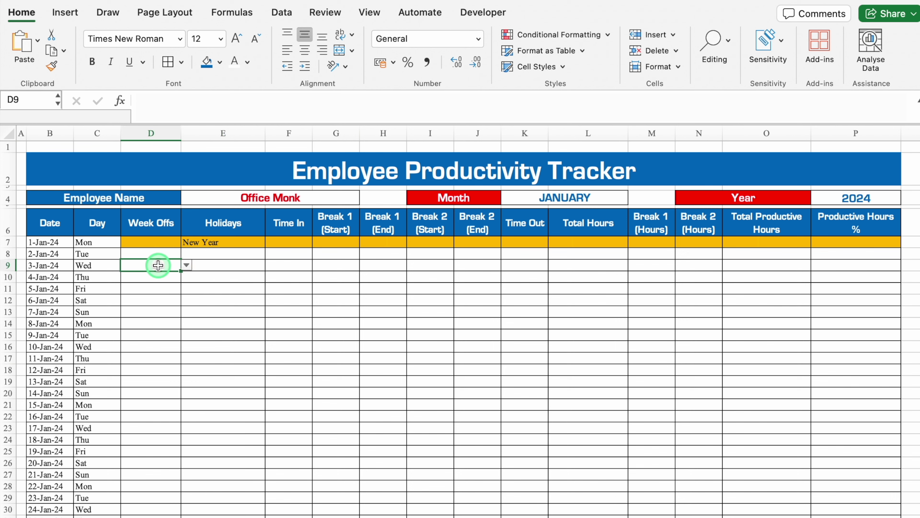
{"action": "left_click", "coordinate": [186, 265]}
{"action": "left_click", "coordinate": [136, 279]}
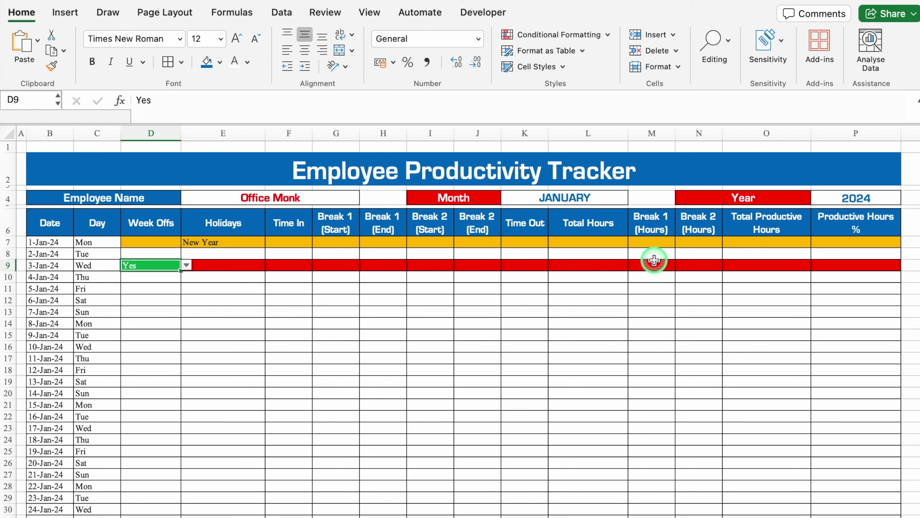
- Enter 9:00 AM as the 1-Jan-24 Time In in F7
{"action": "key", "text": "Up"}
{"action": "key", "text": "Up"}
{"action": "key", "text": "Right"}
{"action": "key", "text": "Right"}
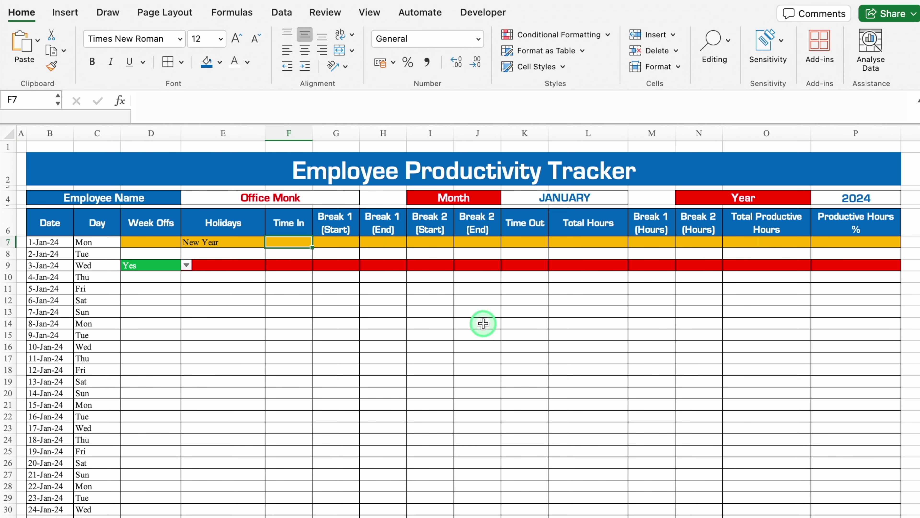
{"action": "type", "text": "9 am"}
{"action": "key", "text": "ctrl+Return"}
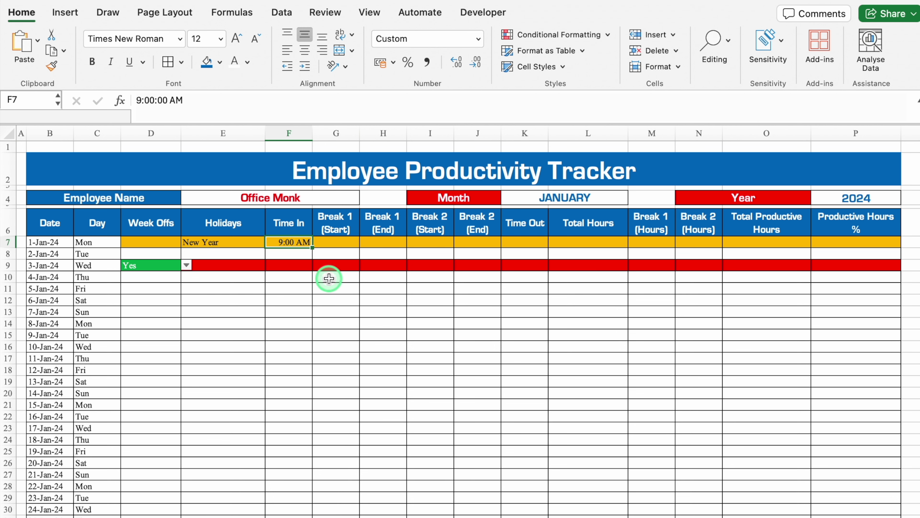
- Format the time columns down the month with the 1:30 PM time type
{"action": "left_click_drag", "start_coordinate": [294, 240], "coordinate": [448, 250]}
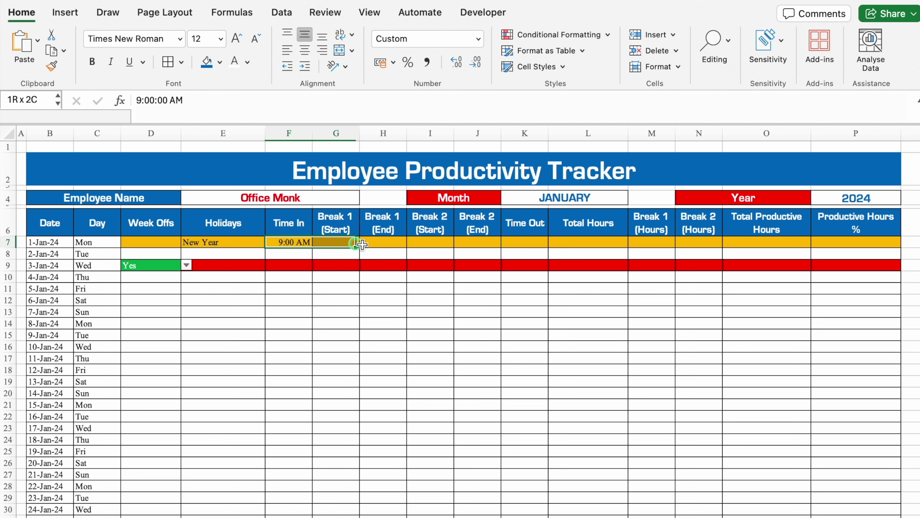
{"action": "left_click_drag", "start_coordinate": [288, 242], "coordinate": [524, 511]}
{"action": "key", "text": "ctrl+1"}
{"action": "left_click", "coordinate": [292, 154]}
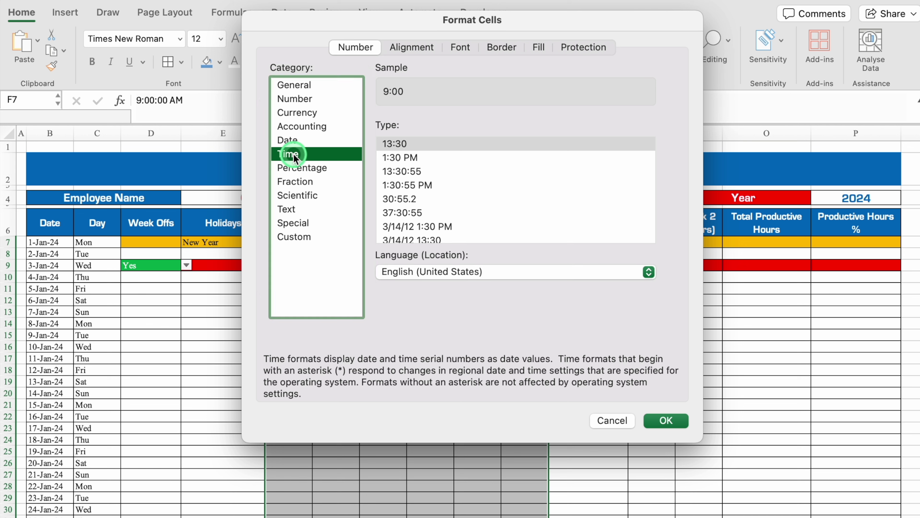
{"action": "left_click", "coordinate": [416, 158]}
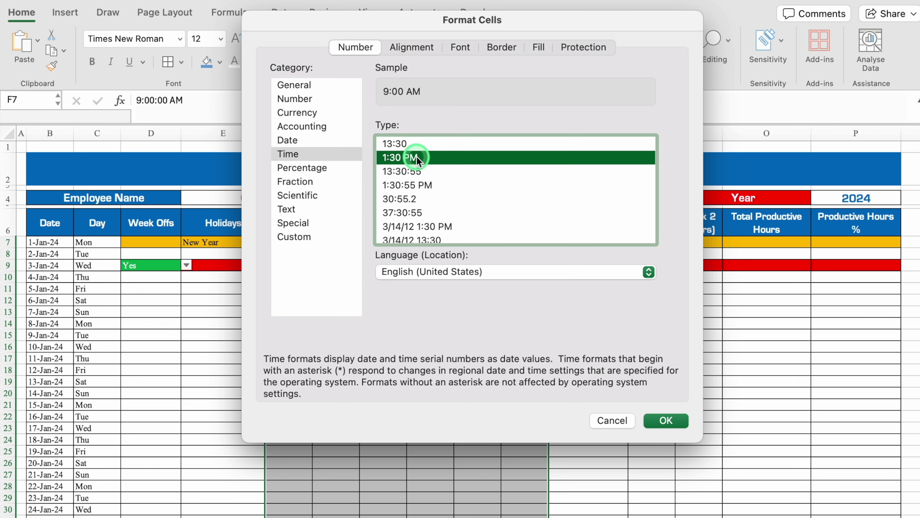
{"action": "left_click", "coordinate": [672, 421]}
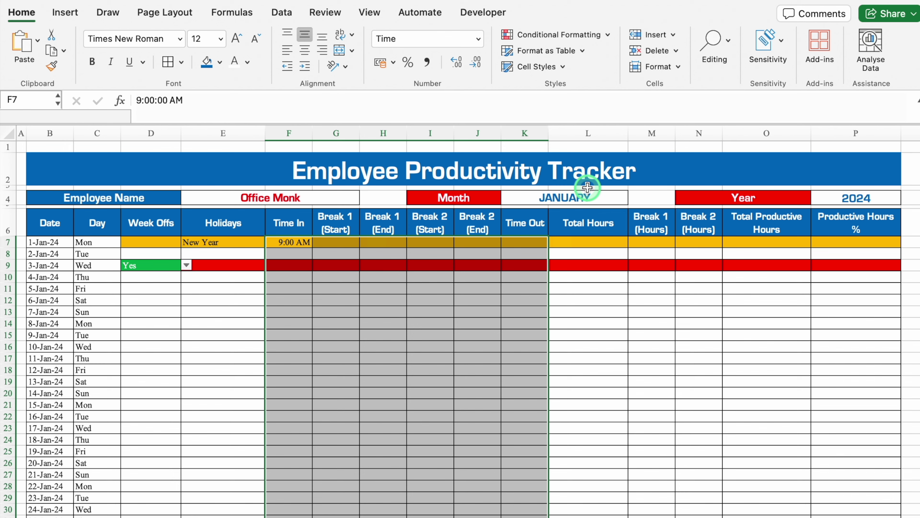
{"action": "left_click", "coordinate": [370, 14]}
- Hide the sheet gridlines
{"action": "left_click", "coordinate": [364, 42]}
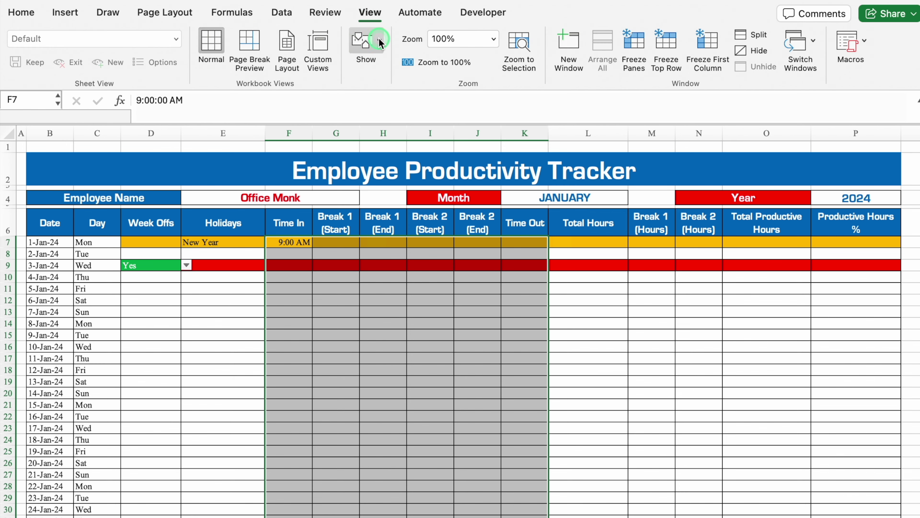
{"action": "left_click", "coordinate": [315, 107]}
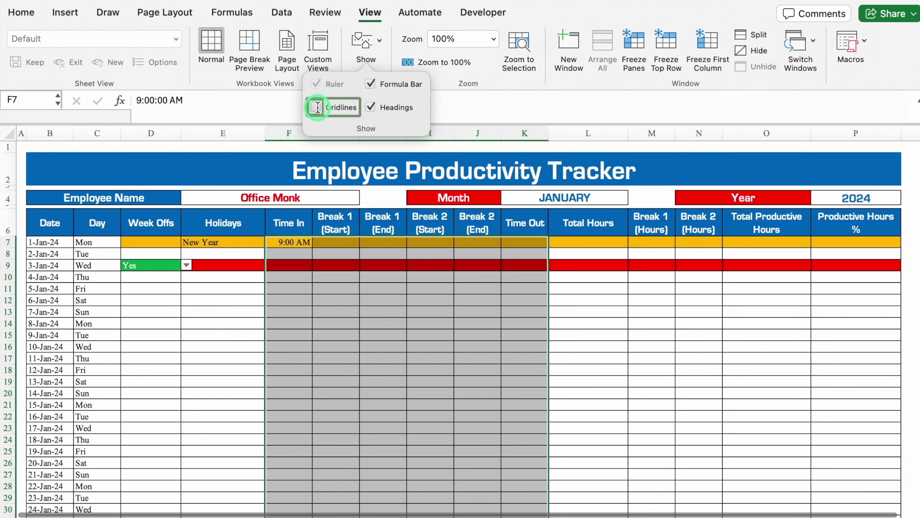
{"action": "left_click", "coordinate": [613, 310]}
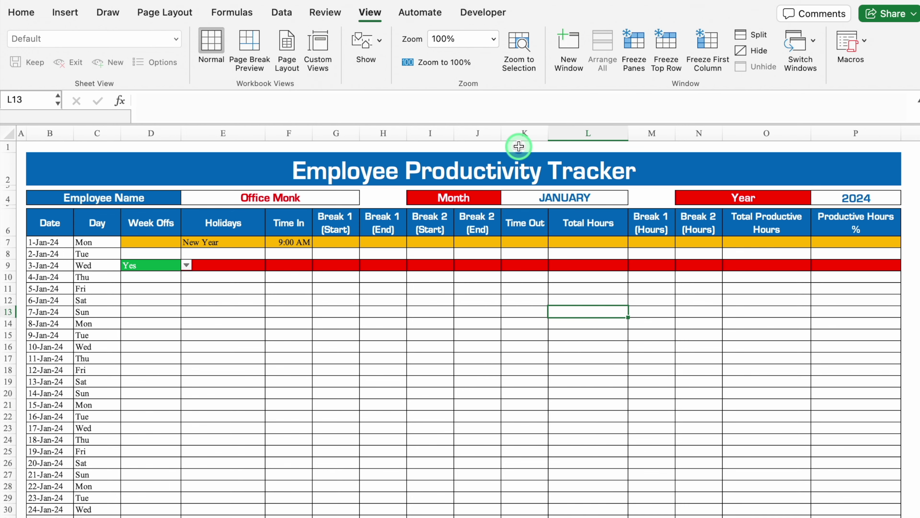
- Enter the 1-Jan Break 1 times: 1:00 PM in G7 and 1:30 PM in H7
{"action": "left_click", "coordinate": [335, 242]}
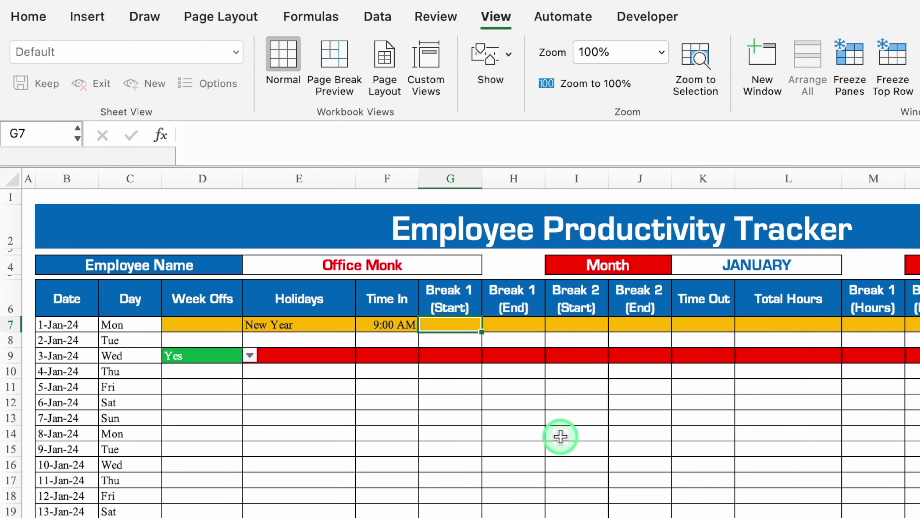
{"action": "type", "text": "1"}
{"action": "key", "text": "Tab"}
{"action": "type", "text": "1"}
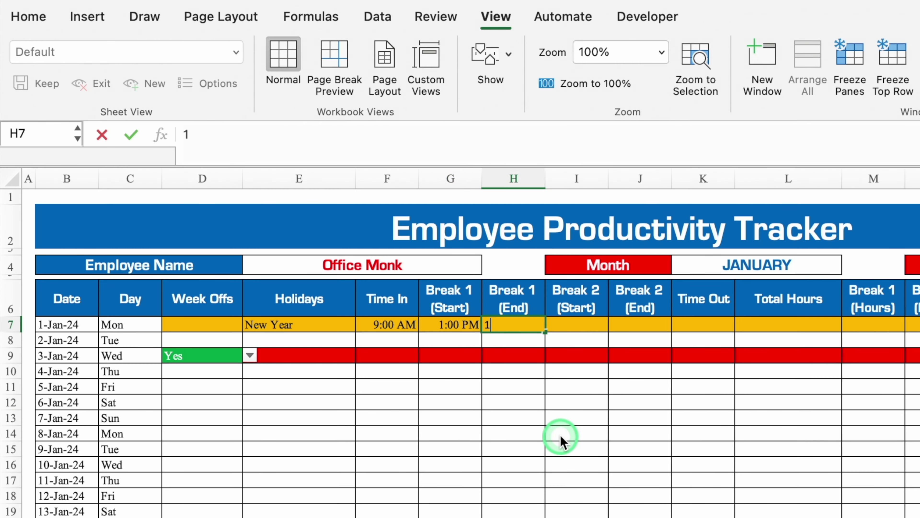
{"action": "key", "text": "Tab"}
{"action": "left_click", "coordinate": [530, 328]}
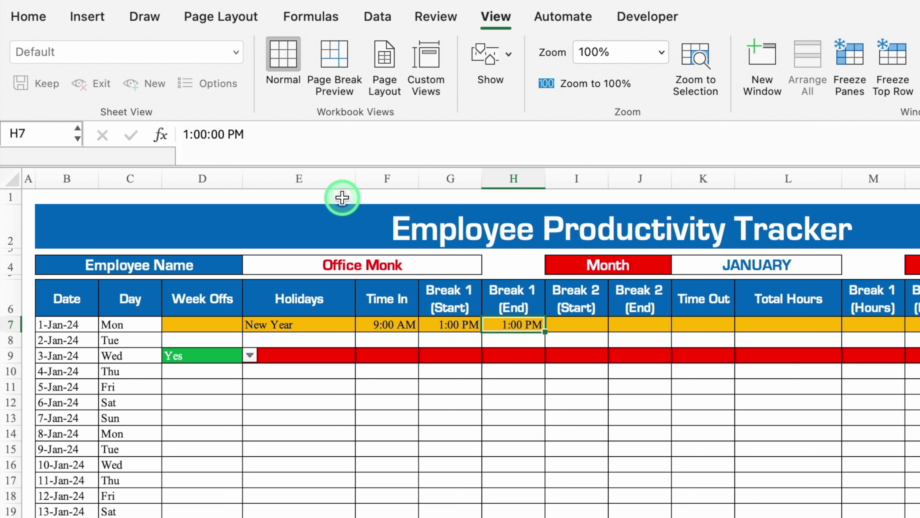
{"action": "left_click", "coordinate": [198, 138]}
{"action": "key", "text": "BackSpace"}
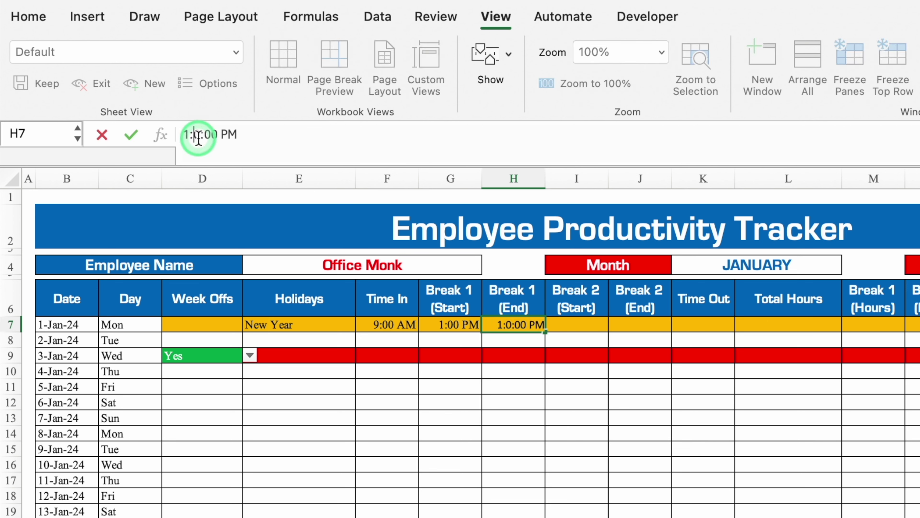
{"action": "type", "text": "3"}
{"action": "key", "text": "Return"}
- Enter the 1-Jan Break 2 times: 4:00 PM in I7 and 4:30 PM in J7
{"action": "left_click", "coordinate": [585, 324]}
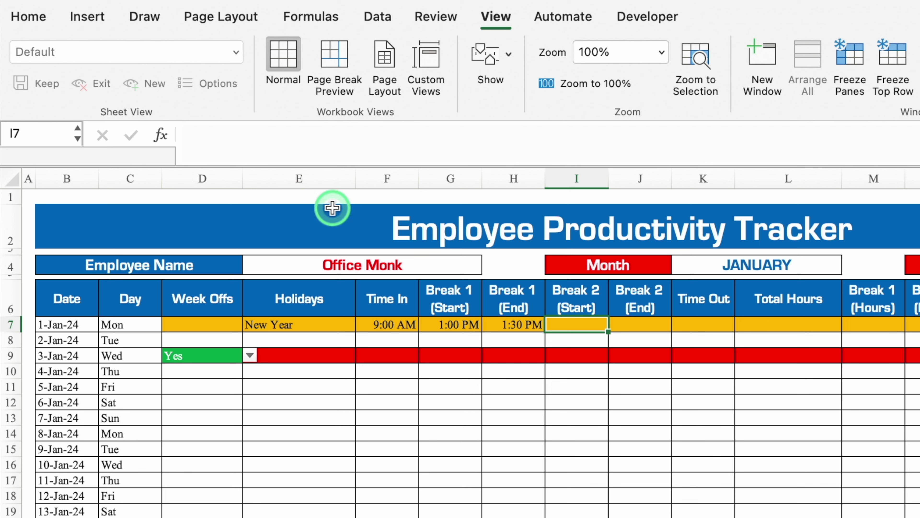
{"action": "type", "text": "4 p"}
{"action": "key", "text": "Tab"}
{"action": "type", "text": "4 pm"}
{"action": "left_click", "coordinate": [643, 323]}
{"action": "left_click", "coordinate": [199, 135]}
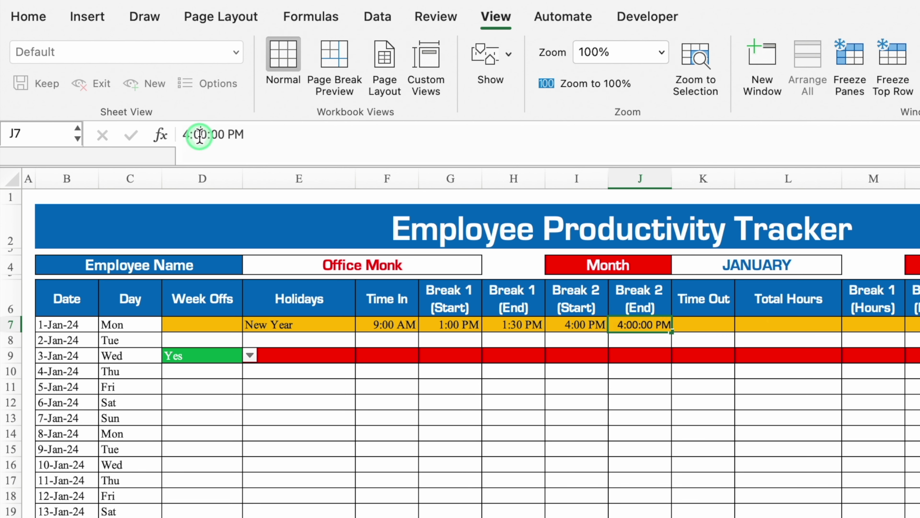
{"action": "key", "text": "BackSpace"}
{"action": "key", "text": "Return"}
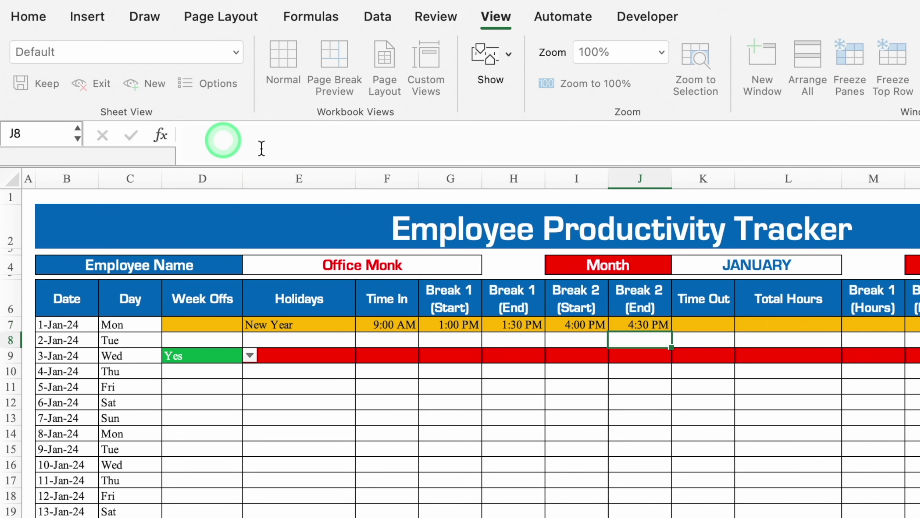
- Center-align the time and hours block F7:P37
{"action": "left_click_drag", "start_coordinate": [286, 242], "coordinate": [765, 268]}
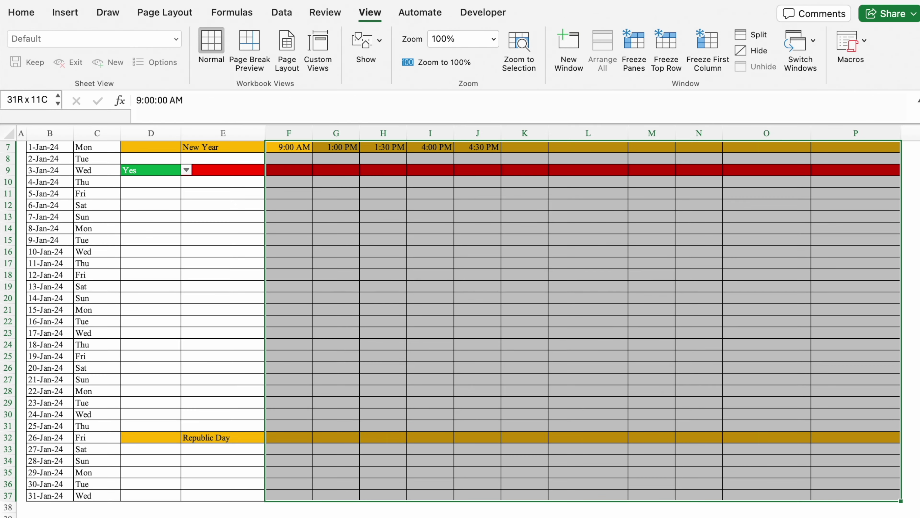
{"action": "left_click_drag", "start_coordinate": [765, 269], "coordinate": [895, 498]}
{"action": "left_click", "coordinate": [222, 46]}
{"action": "left_click", "coordinate": [21, 12]}
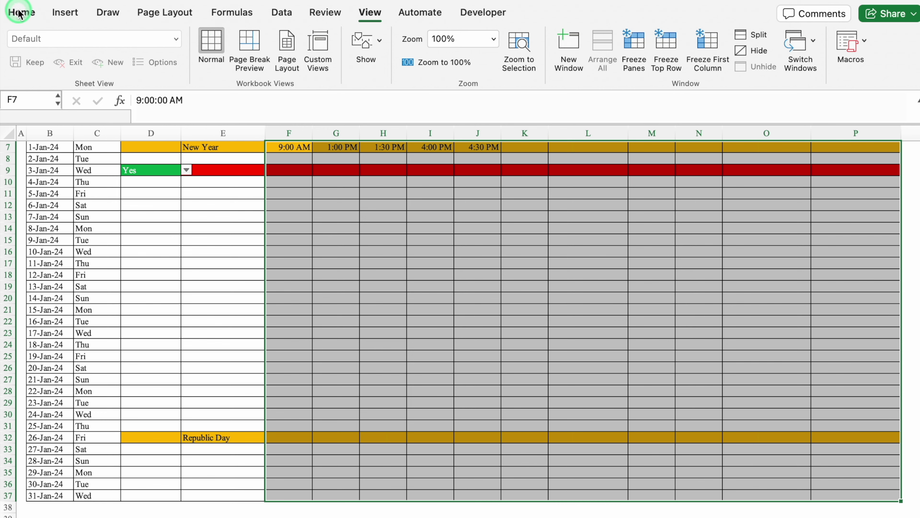
{"action": "left_click", "coordinate": [307, 53]}
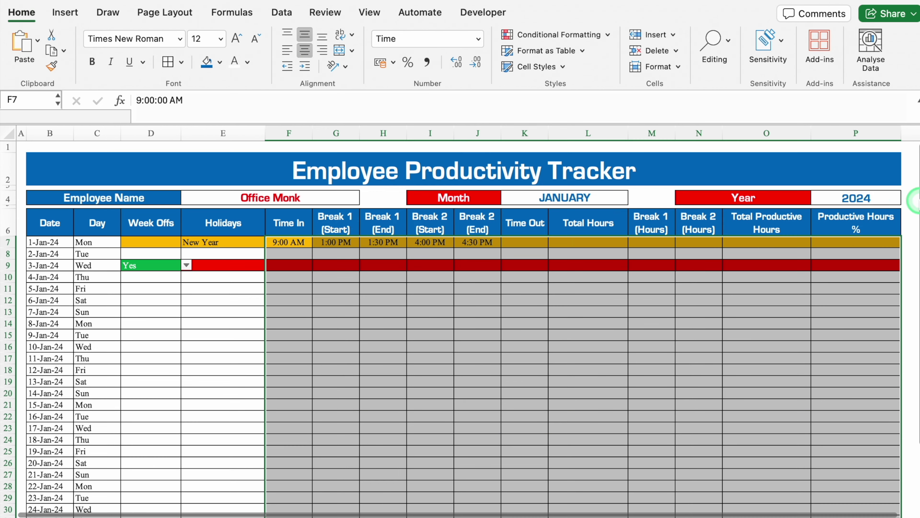
- Enter 6:00 PM as the K7 Time Out and fill F7:K7 down through 31-Jan
{"action": "left_click", "coordinate": [529, 242]}
{"action": "left_click", "coordinate": [651, 302]}
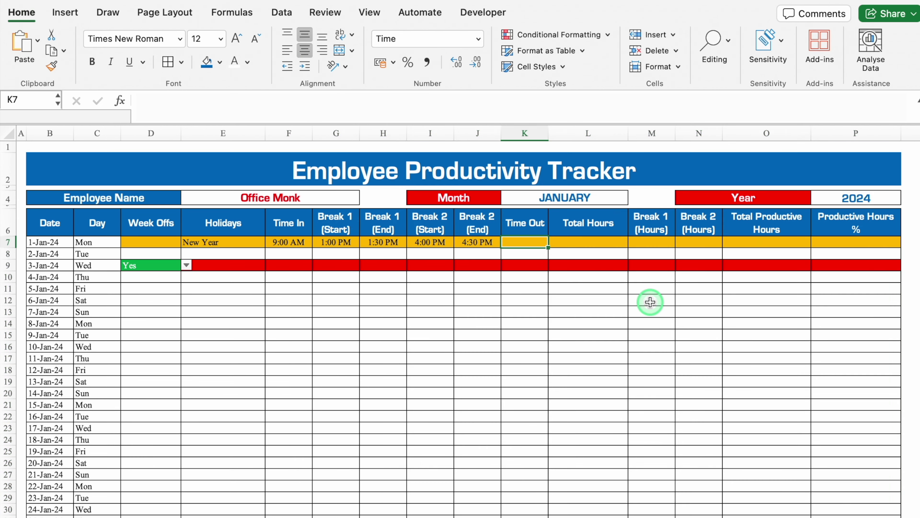
{"action": "type", "text": "6pm"}
{"action": "key", "text": "Return"}
{"action": "mouse_move", "coordinate": [287, 242]}
{"action": "left_mouse_down"}
{"action": "mouse_move", "coordinate": [540, 242]}
{"action": "mouse_move", "coordinate": [548, 505]}
{"action": "left_mouse_up"}
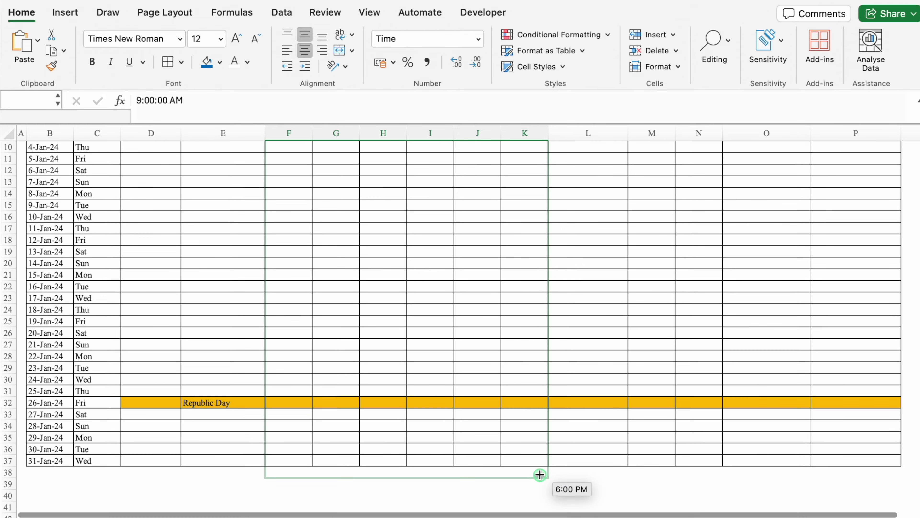
{"action": "left_click_drag", "start_coordinate": [548, 505], "coordinate": [544, 465]}
{"action": "scroll", "coordinate": [643, 392], "scroll_direction": "up", "scroll_amount": 5}
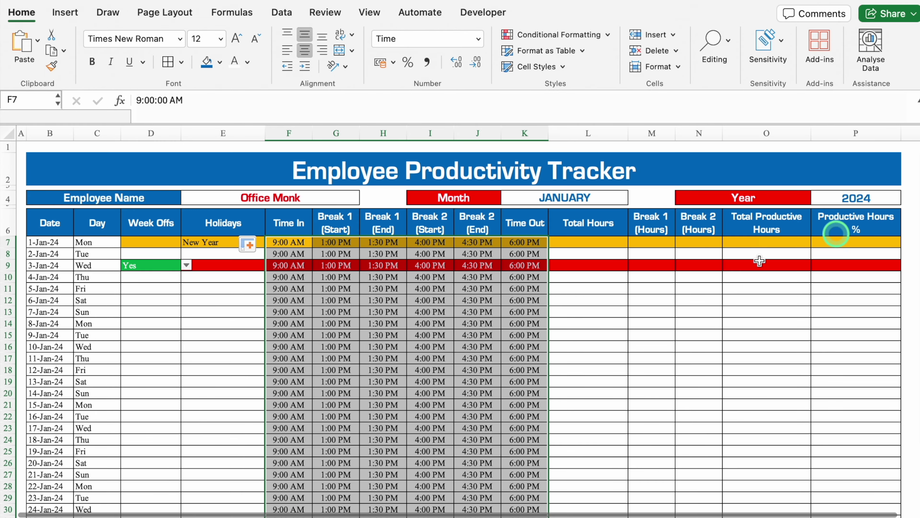
{"action": "left_click", "coordinate": [589, 242]}
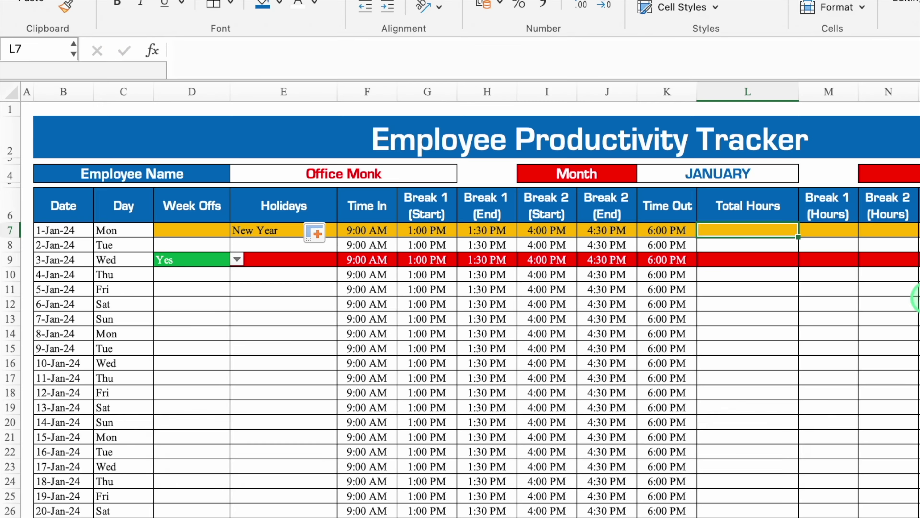
- Enter =IF(K7>F7,K7-F7,1+K7-F7)*24 in L7 so 1-Jan Total Hours shows 9
{"action": "type", "text": "="}
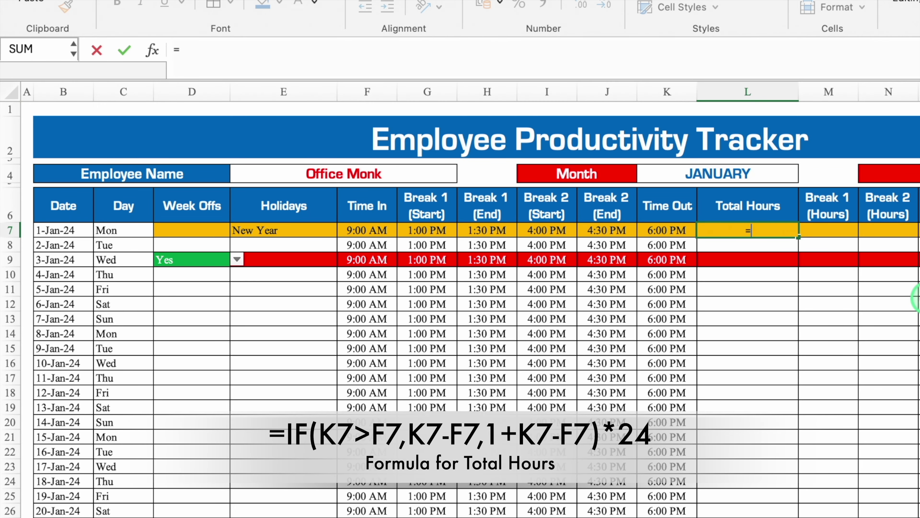
{"action": "type", "text": "if"}
{"action": "double_click", "coordinate": [736, 265]}
{"action": "left_click", "coordinate": [682, 230]}
{"action": "left_click", "coordinate": [378, 229]}
{"action": "type", "text": ","}
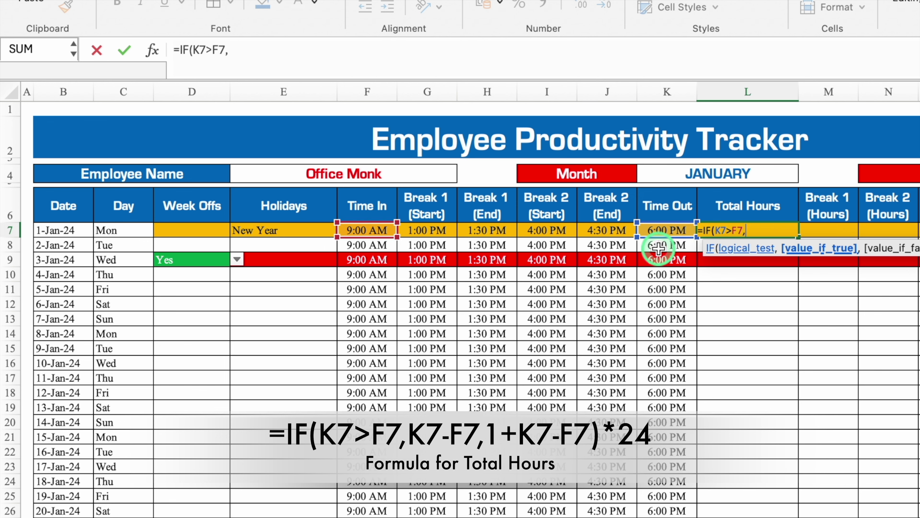
{"action": "left_click", "coordinate": [671, 229]}
{"action": "type", "text": "-"}
{"action": "left_click", "coordinate": [367, 229]}
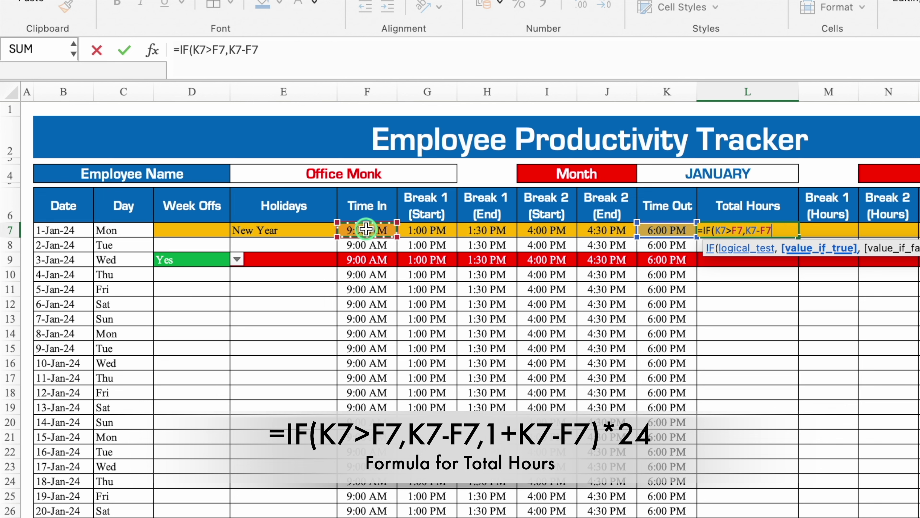
{"action": "type", "text": ",1+"}
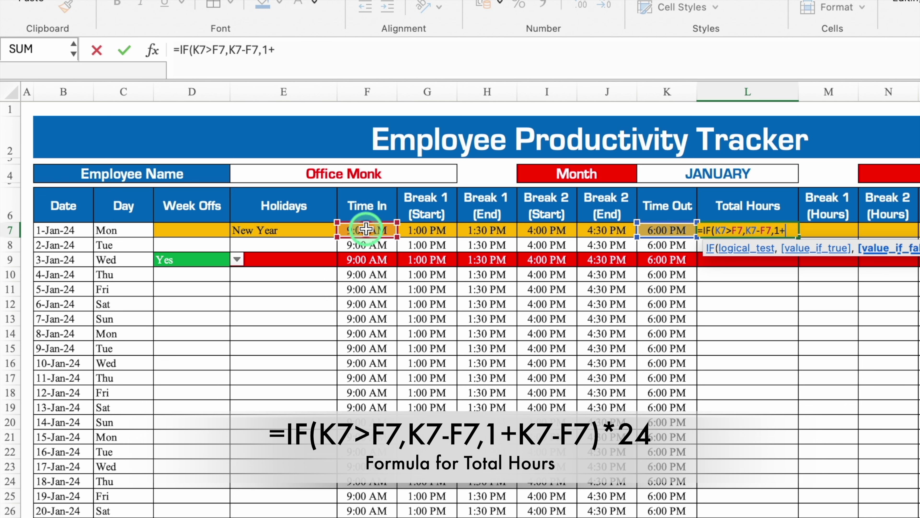
{"action": "left_click", "coordinate": [672, 232]}
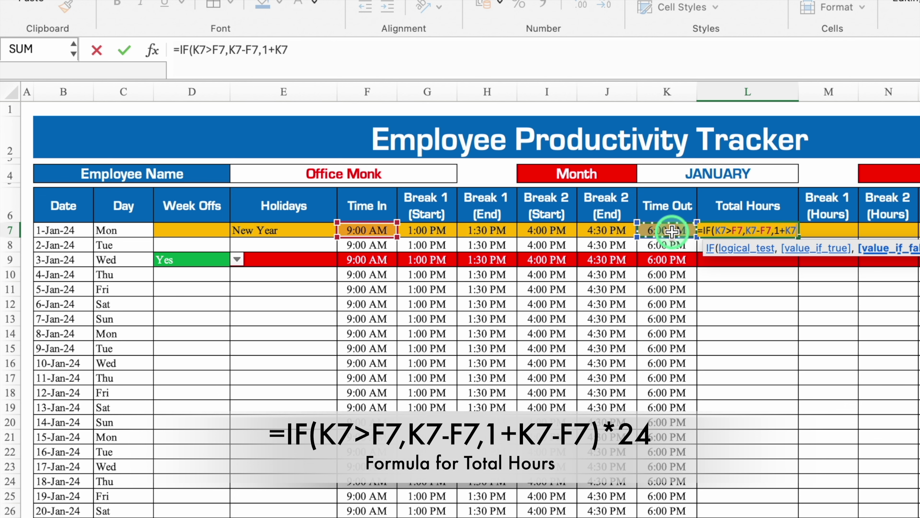
{"action": "type", "text": "-"}
{"action": "left_click", "coordinate": [382, 228]}
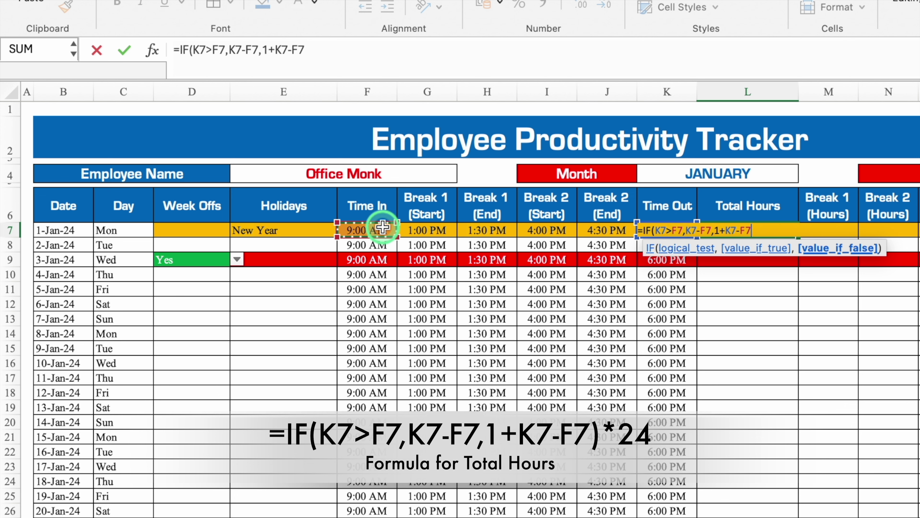
{"action": "type", "text": ")*"}
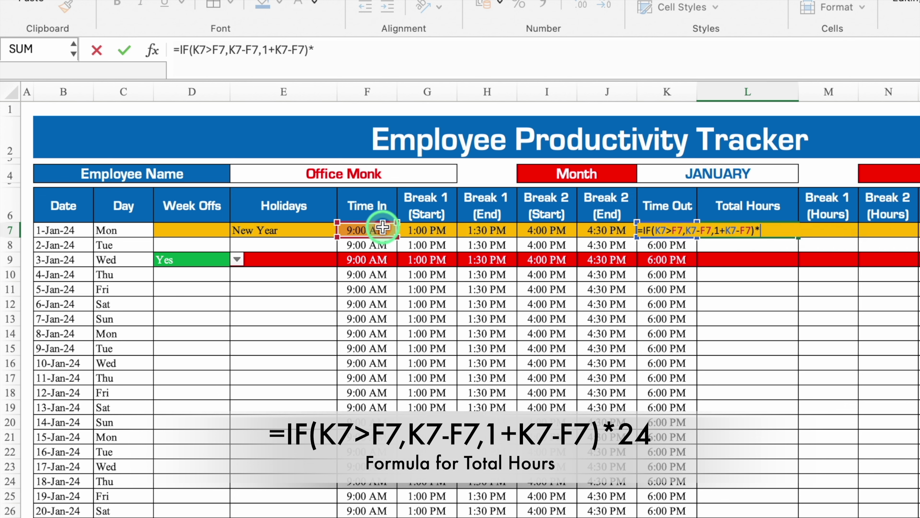
{"action": "key", "text": "Return"}
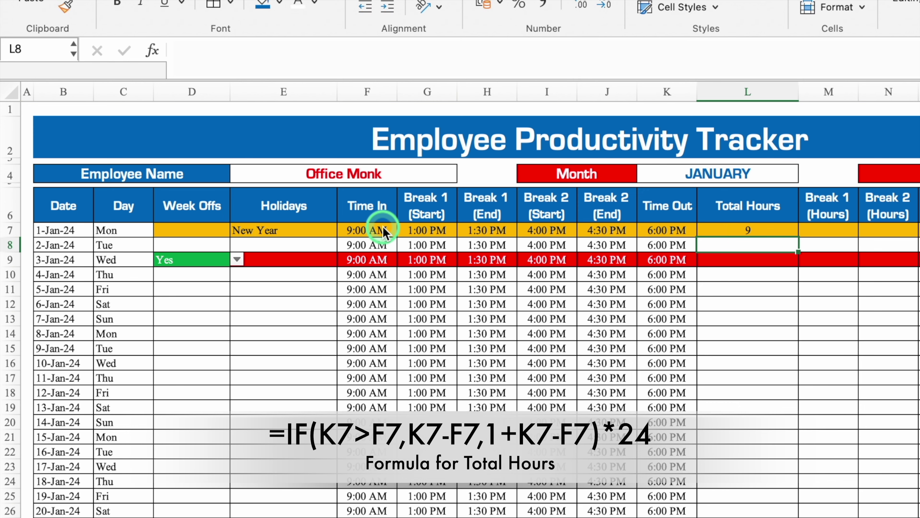
- Clear the 1-Jan times to see Total Hours read 24, then undo
{"action": "left_click", "coordinate": [759, 230]}
{"action": "left_click_drag", "start_coordinate": [367, 230], "coordinate": [658, 231]}
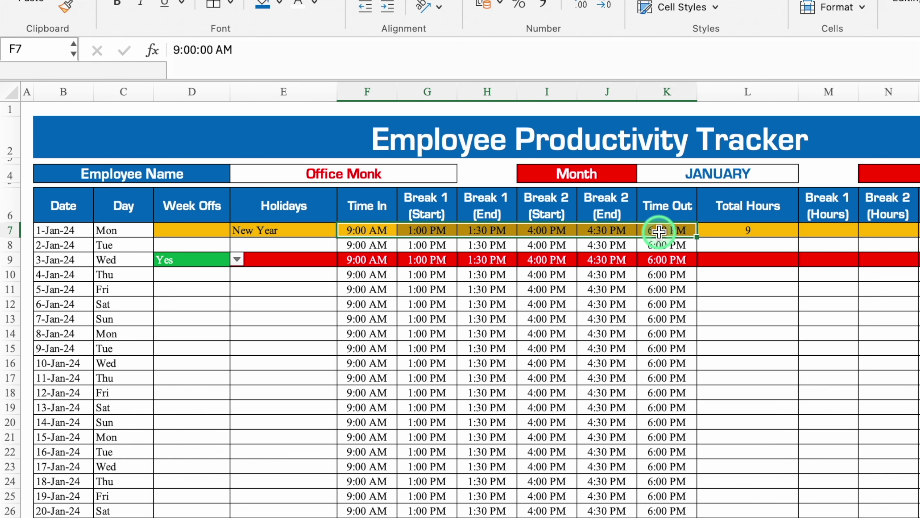
{"action": "key", "text": "Delete"}
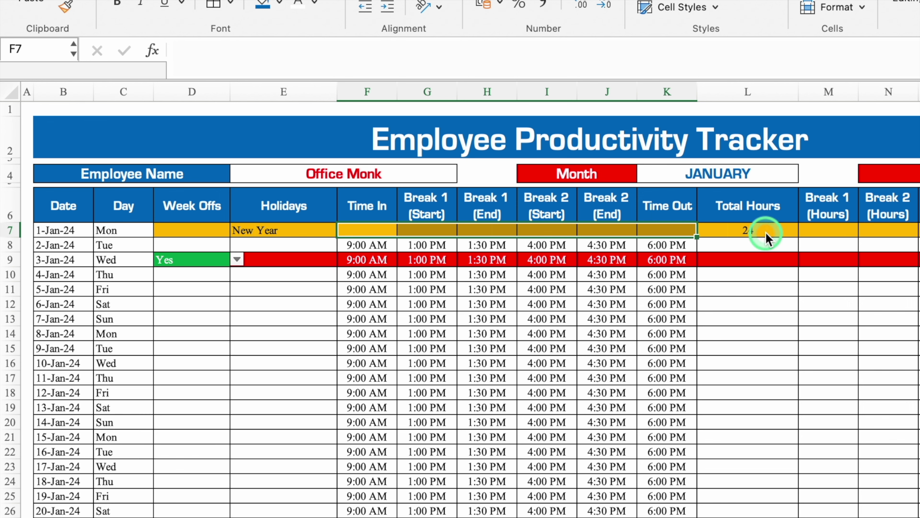
{"action": "key", "text": "ctrl+z"}
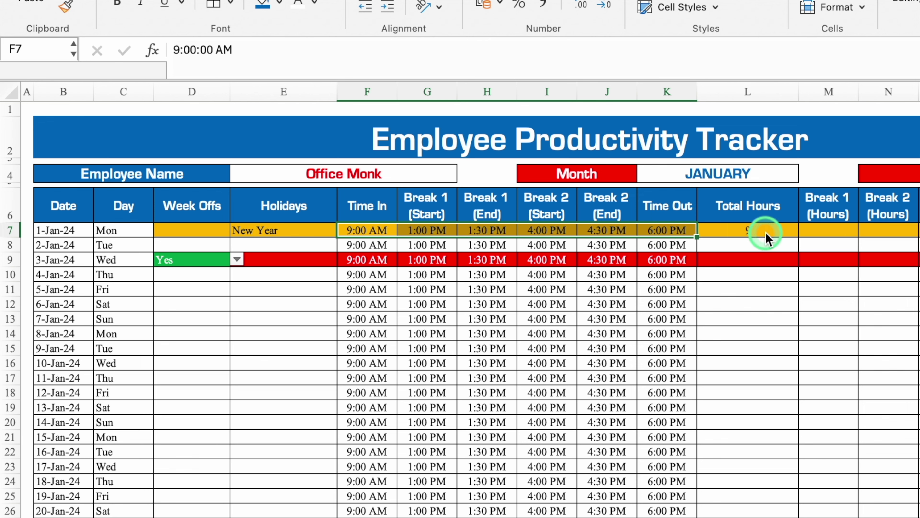
{"action": "left_click", "coordinate": [742, 231]}
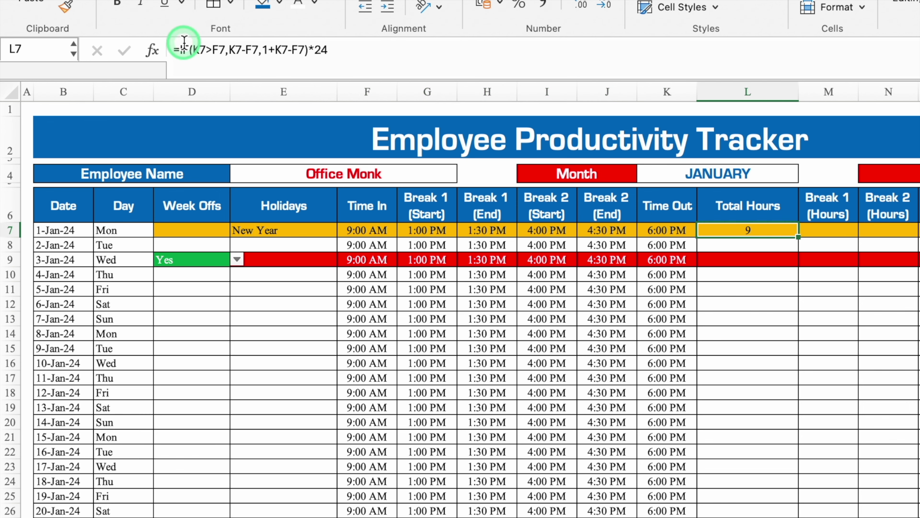
- Change L7 to =IF(K7="","0",IF(K7>F7,K7-F7,1+K7-F7)*24)
{"action": "left_click", "coordinate": [180, 50]}
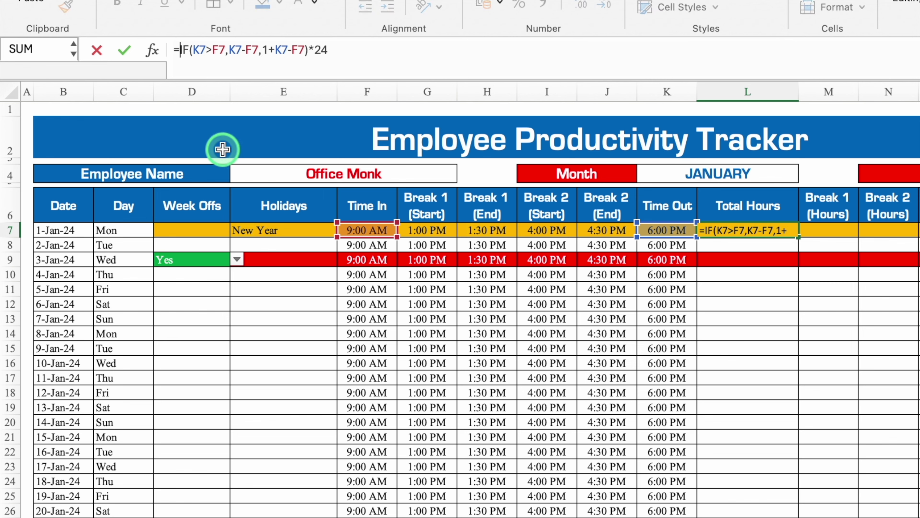
{"action": "type", "text": "IF"}
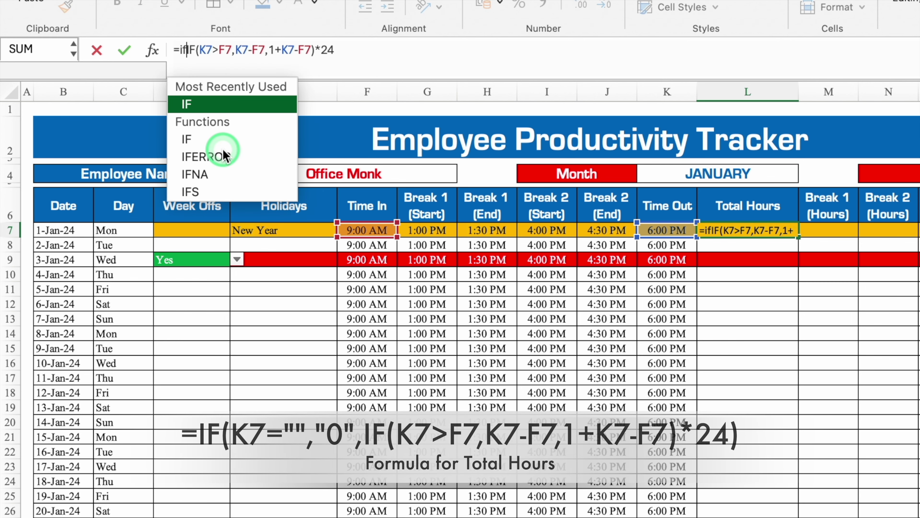
{"action": "double_click", "coordinate": [217, 99]}
{"action": "left_click", "coordinate": [676, 230]}
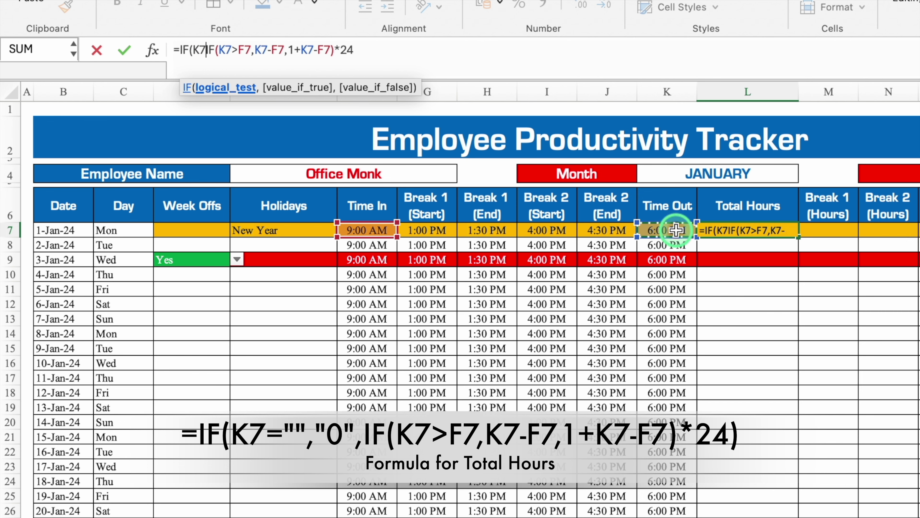
{"action": "type", "text": "="}
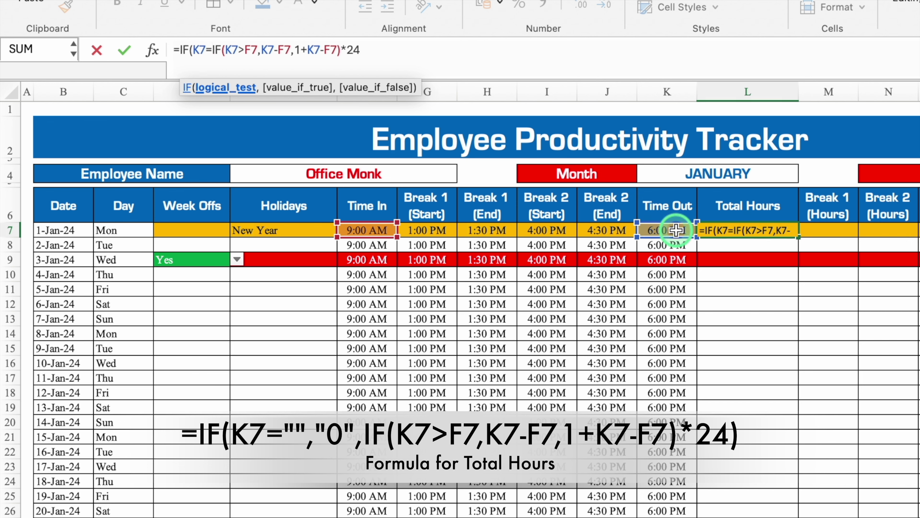
{"action": "type", "text": "\"\""}
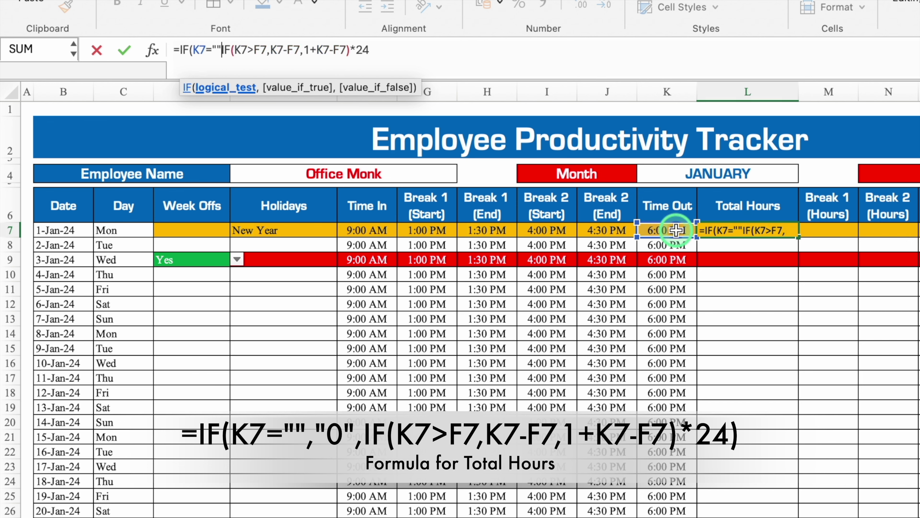
{"action": "type", "text": ","}
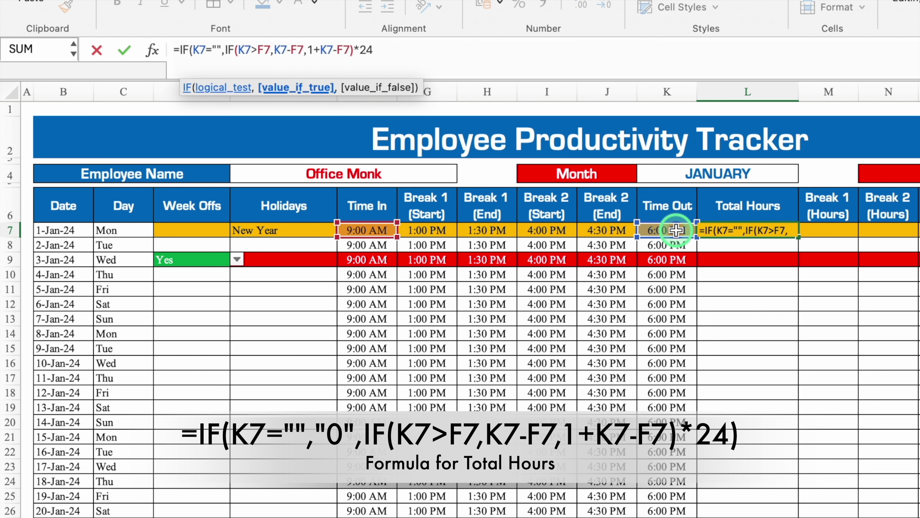
{"action": "type", "text": "\"0"}
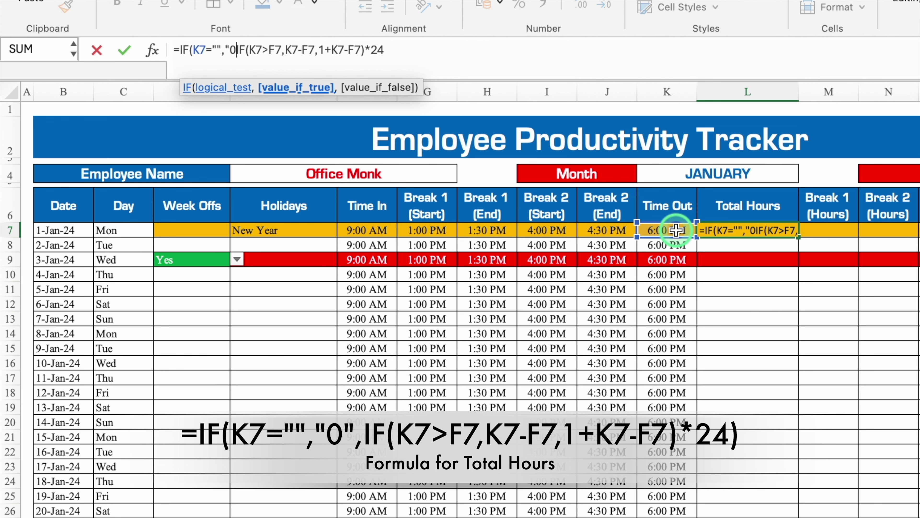
{"action": "type", "text": "\""}
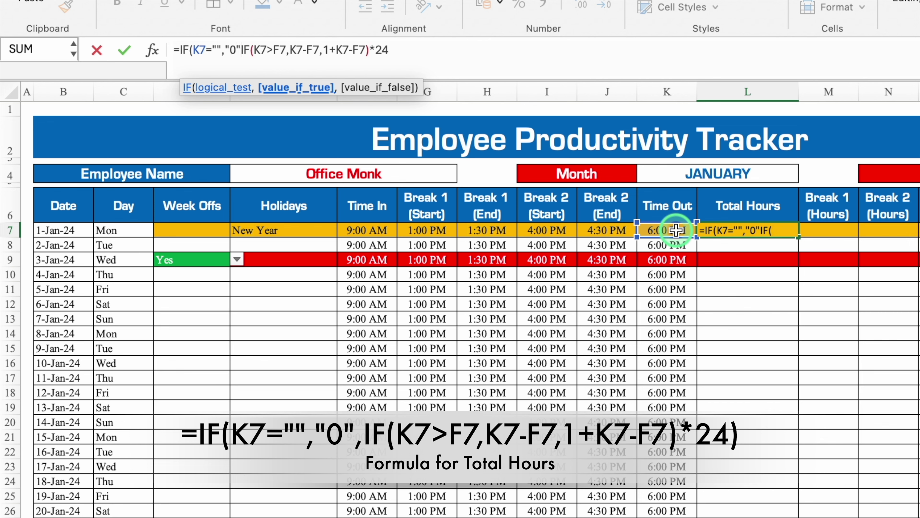
{"action": "type", "text": ","}
{"action": "left_click", "coordinate": [504, 51]}
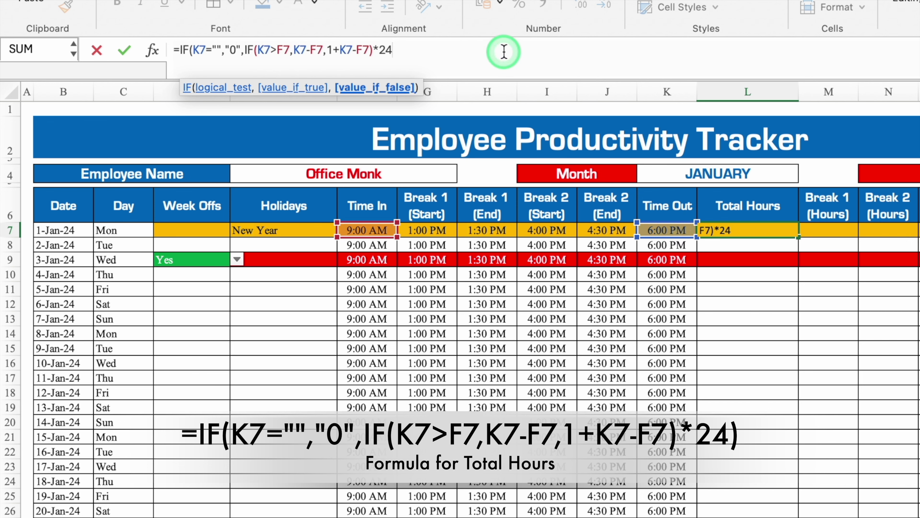
{"action": "type", "text": ")"}
{"action": "key", "text": "Return"}
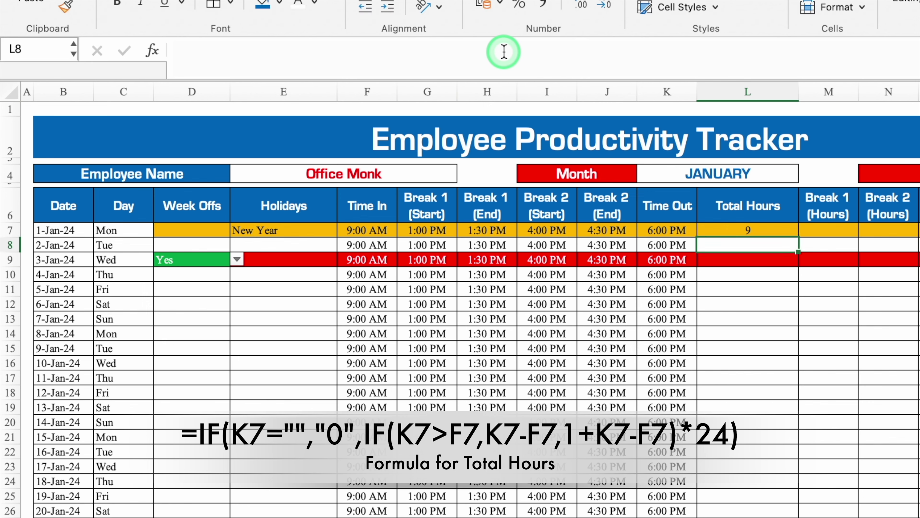
- Test blank times on row 7, undo, then fill Total Hours down column L
{"action": "left_click_drag", "start_coordinate": [367, 230], "coordinate": [654, 230]}
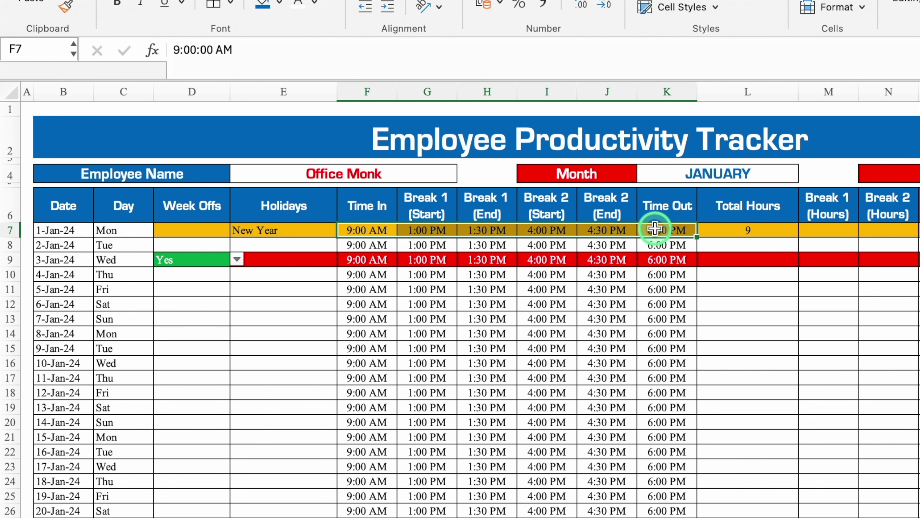
{"action": "key", "text": "Delete"}
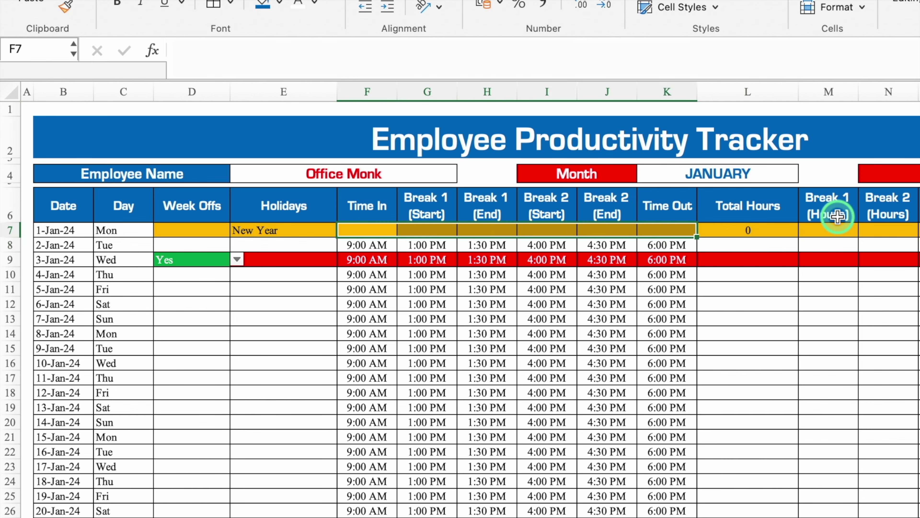
{"action": "key", "text": "ctrl+z"}
{"action": "left_click", "coordinate": [761, 229]}
{"action": "left_click_drag", "start_coordinate": [628, 247], "coordinate": [632, 513]}
{"action": "scroll", "coordinate": [850, 246], "scroll_direction": "up", "scroll_amount": 3}
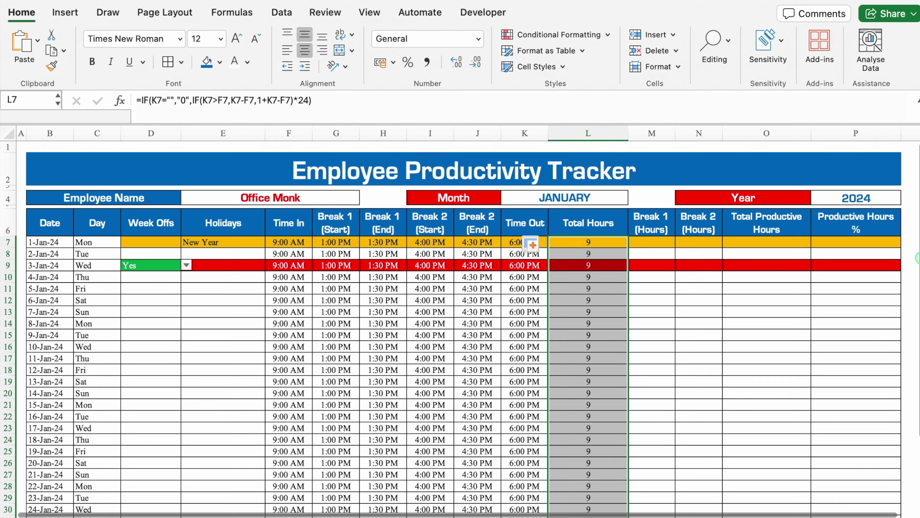
{"action": "key", "text": "Right"}
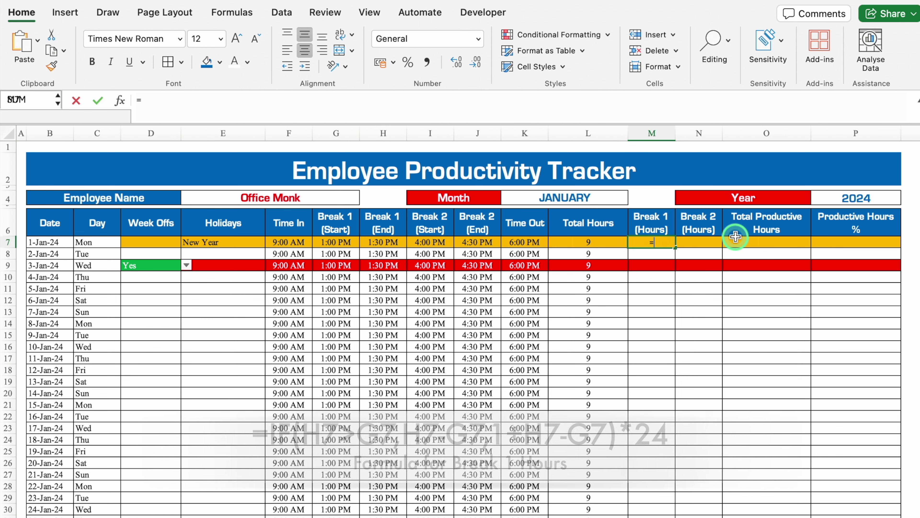
- Enter =IF(H7>G7,H7-G7,1+H7-G7)*24 in M7 for the 1-Jan Break 1 hours
{"action": "type", "text": "=if"}
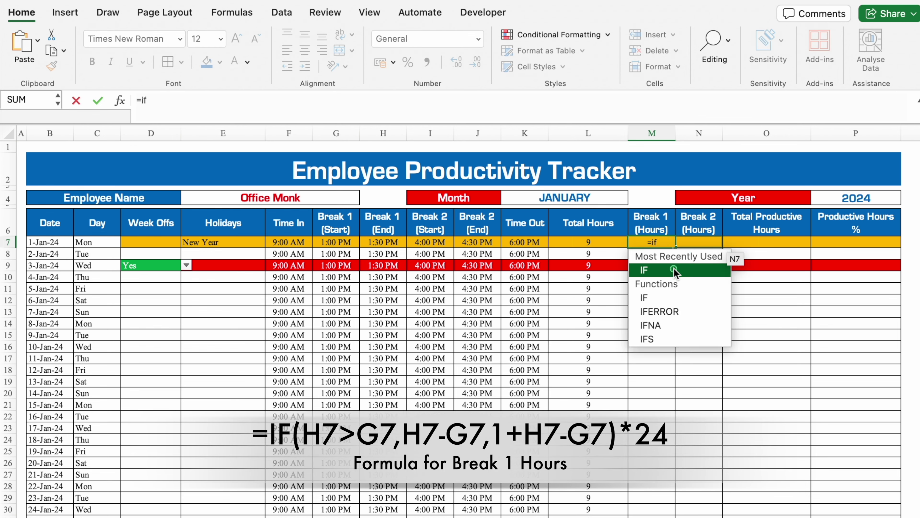
{"action": "key", "text": "Tab"}
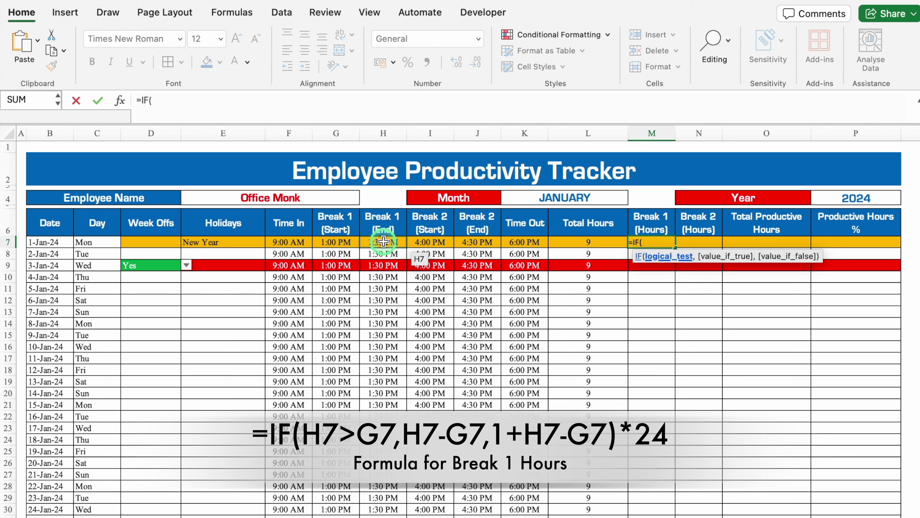
{"action": "left_click", "coordinate": [383, 241]}
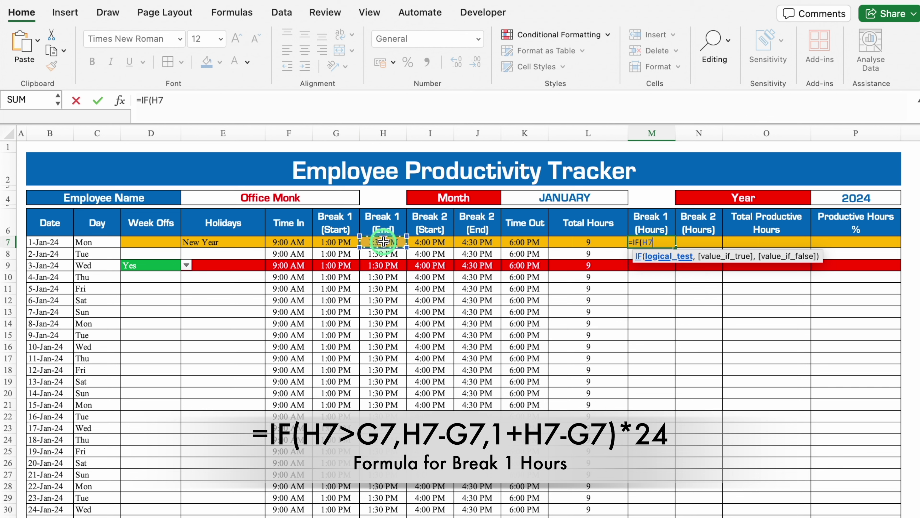
{"action": "left_click", "coordinate": [350, 241]}
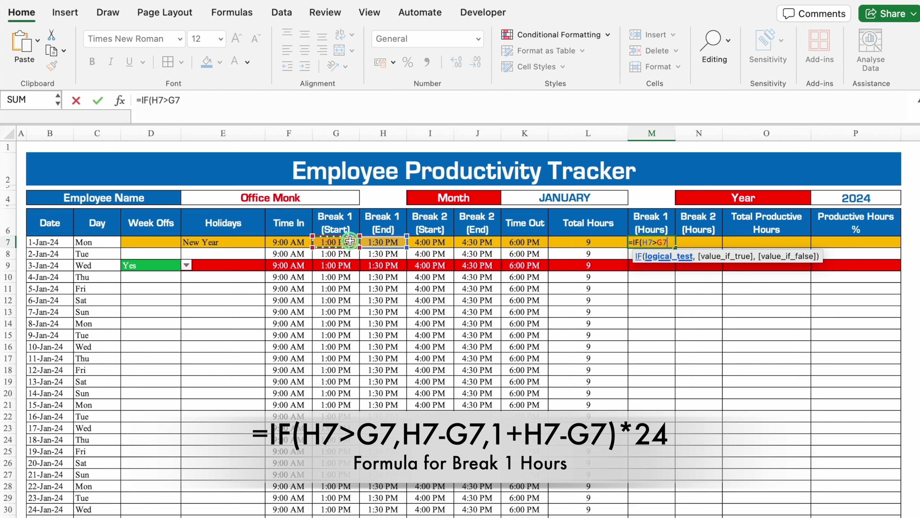
{"action": "type", "text": ","}
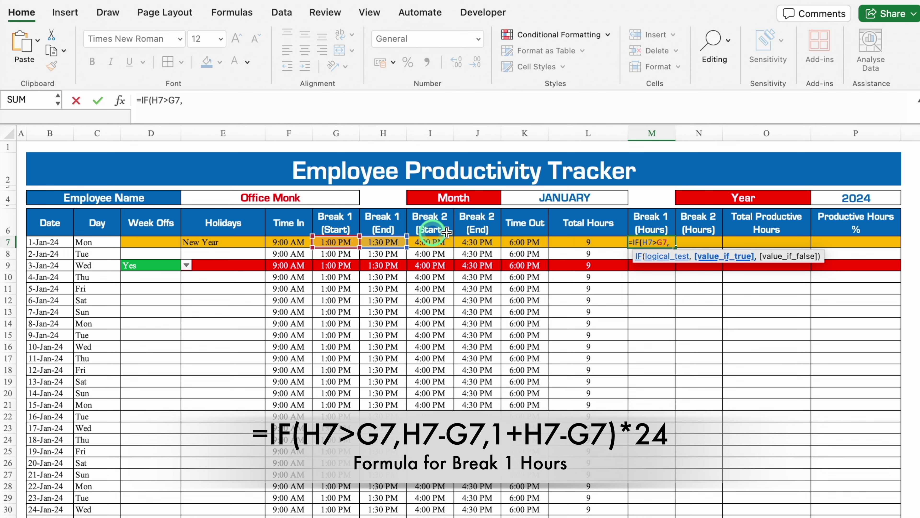
{"action": "left_click", "coordinate": [393, 242]}
{"action": "type", "text": "-"}
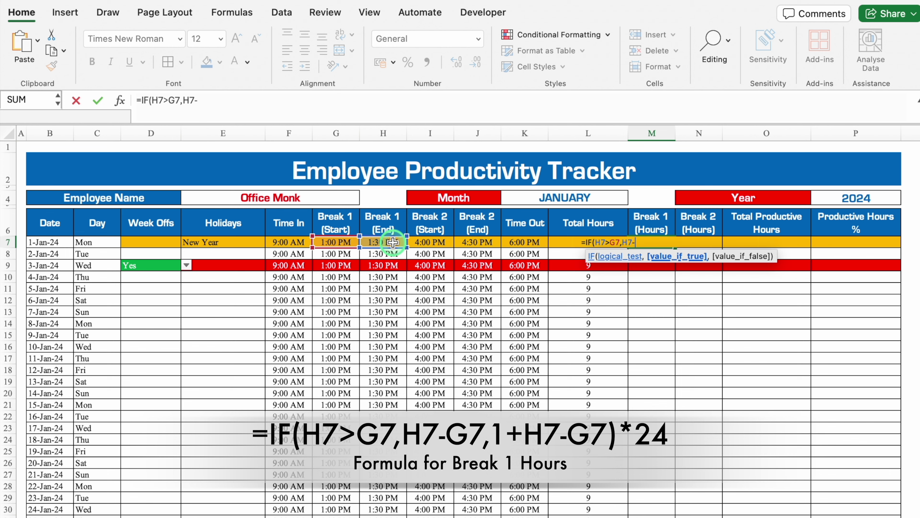
{"action": "left_click", "coordinate": [332, 243]}
{"action": "type", "text": ",1+"}
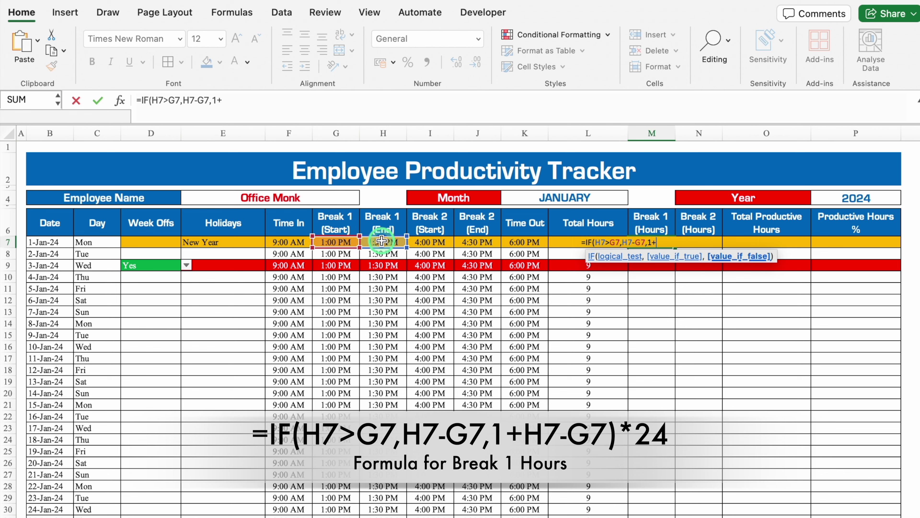
{"action": "left_click", "coordinate": [381, 240]}
{"action": "left_click", "coordinate": [339, 241]}
{"action": "type", "text": ")*24"}
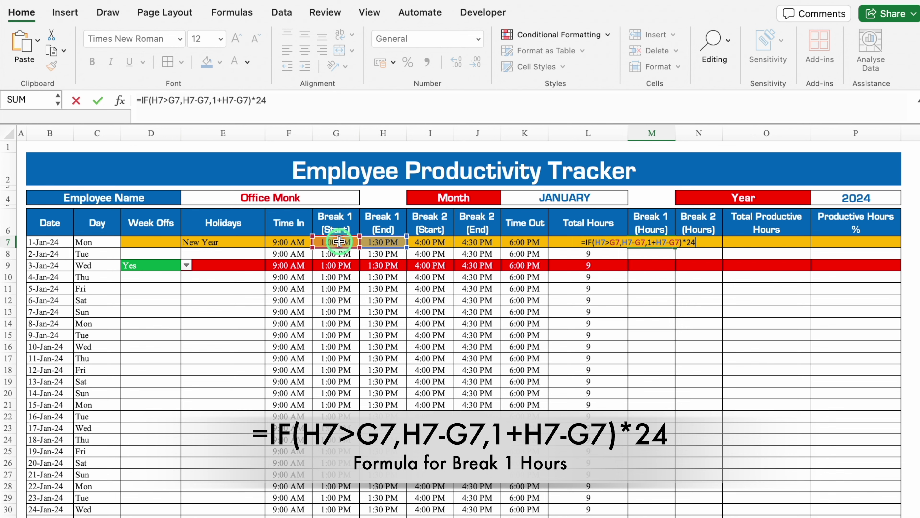
{"action": "key", "text": "Return"}
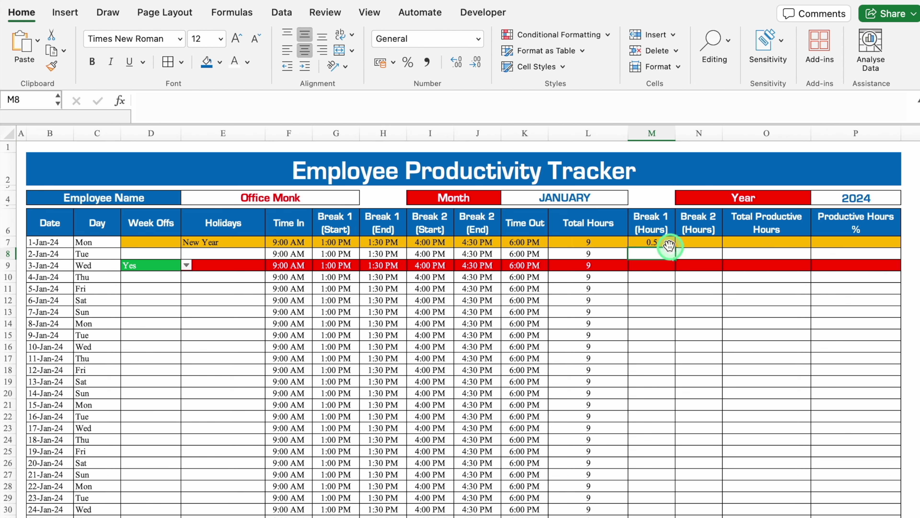
- Change M7's Break 1 Hours formula to =IF(H7="","0",IF(H7>G7,H7-G7,1+H7-G7)*24)
{"action": "left_click", "coordinate": [664, 242]}
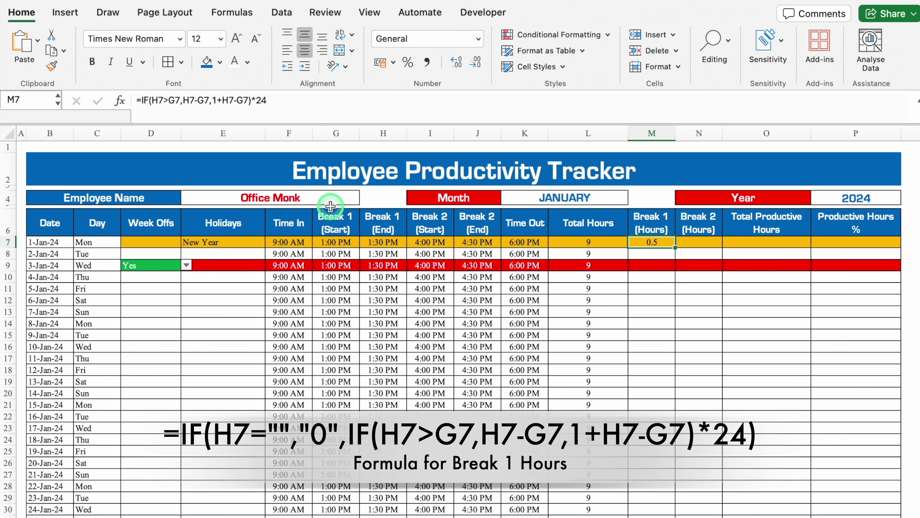
{"action": "left_click", "coordinate": [141, 100]}
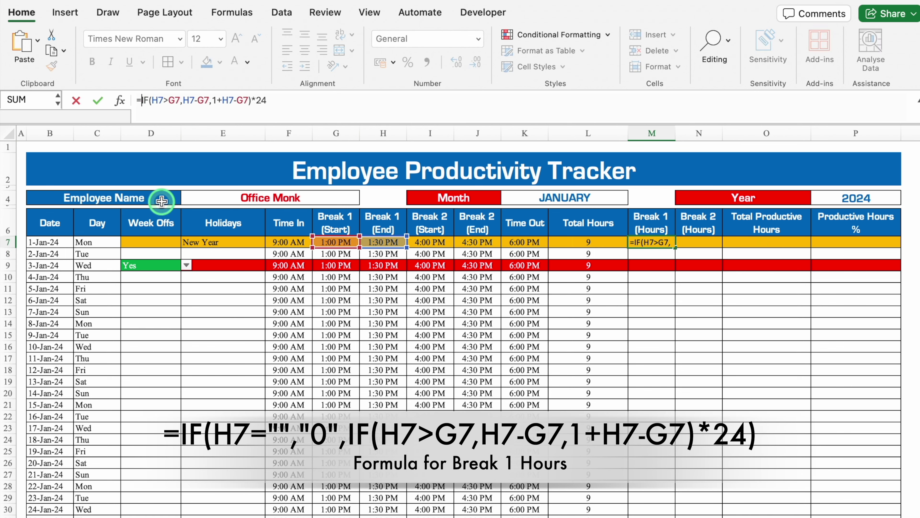
{"action": "type", "text": "IF("}
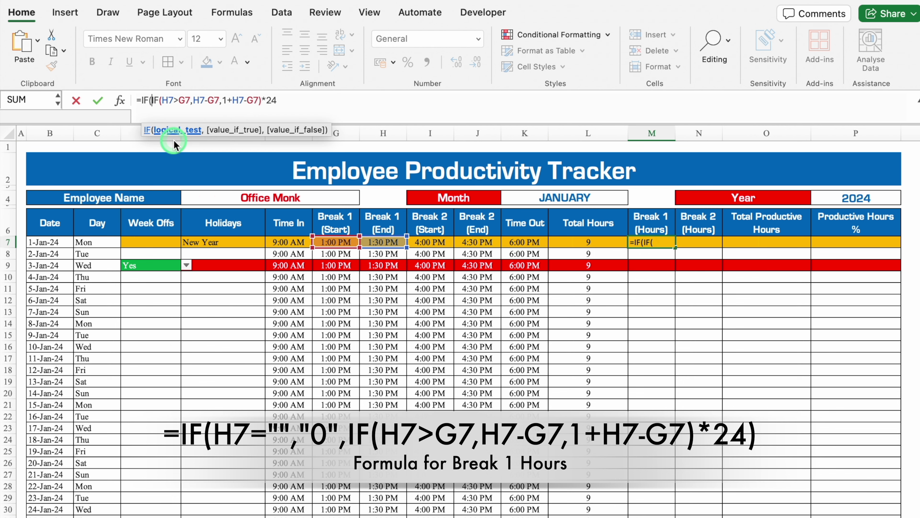
{"action": "left_click", "coordinate": [390, 242]}
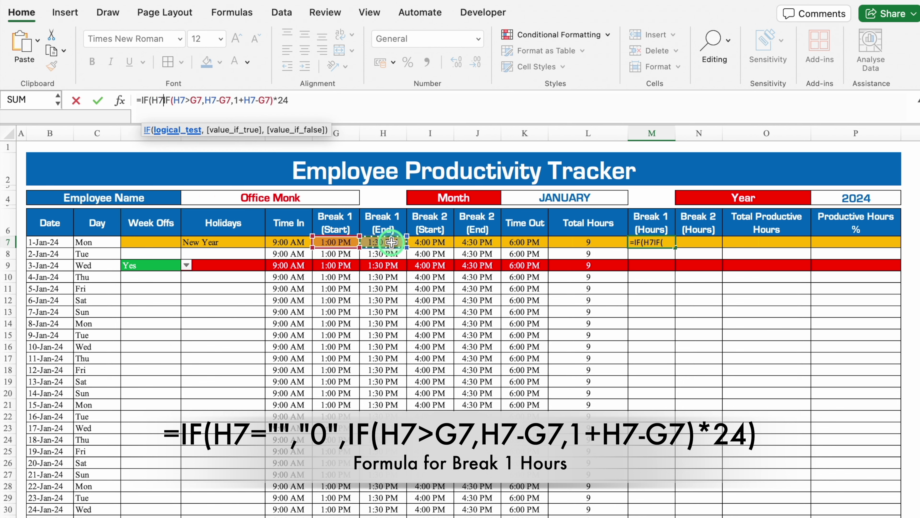
{"action": "type", "text": "="}
{"action": "type", "text": "\"\""}
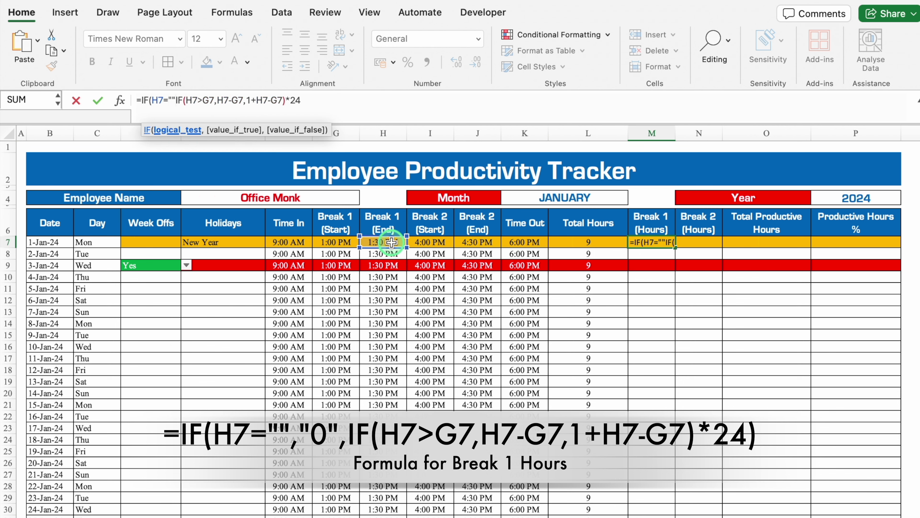
{"action": "type", "text": ","}
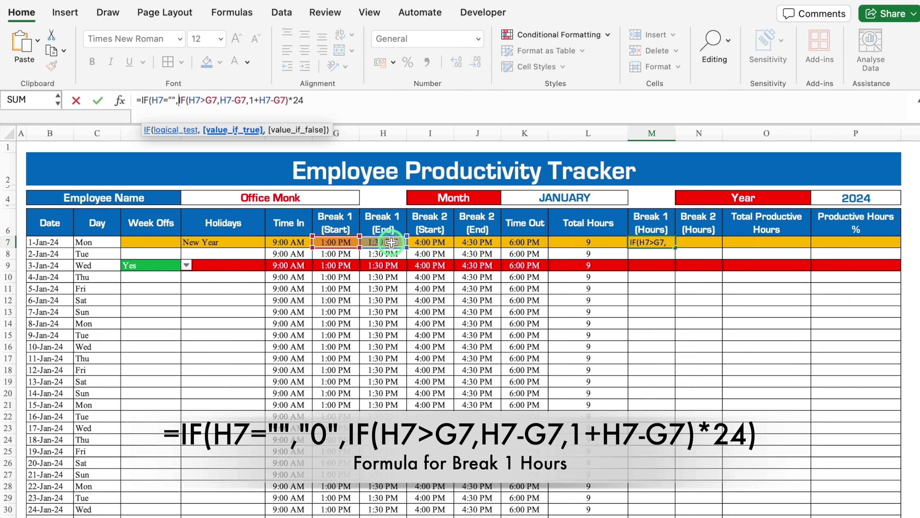
{"action": "type", "text": "\"0\""}
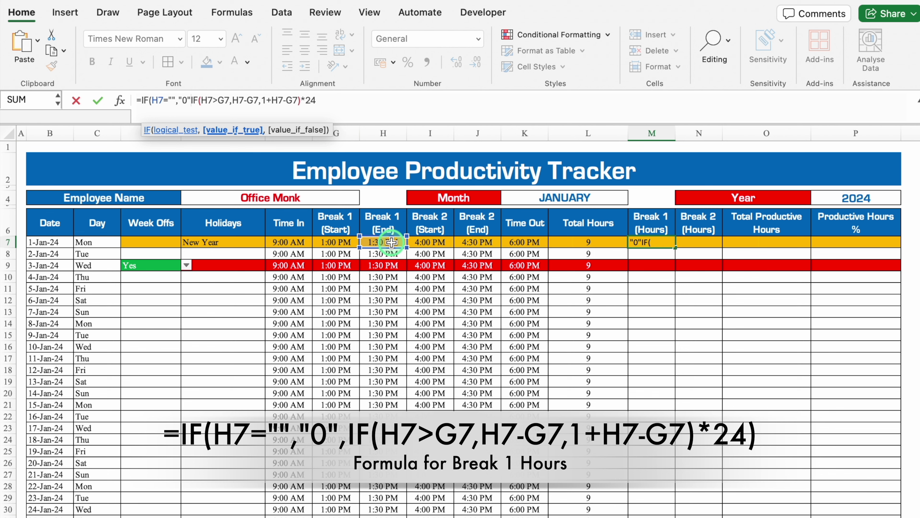
{"action": "type", "text": ","}
{"action": "left_click", "coordinate": [355, 99]}
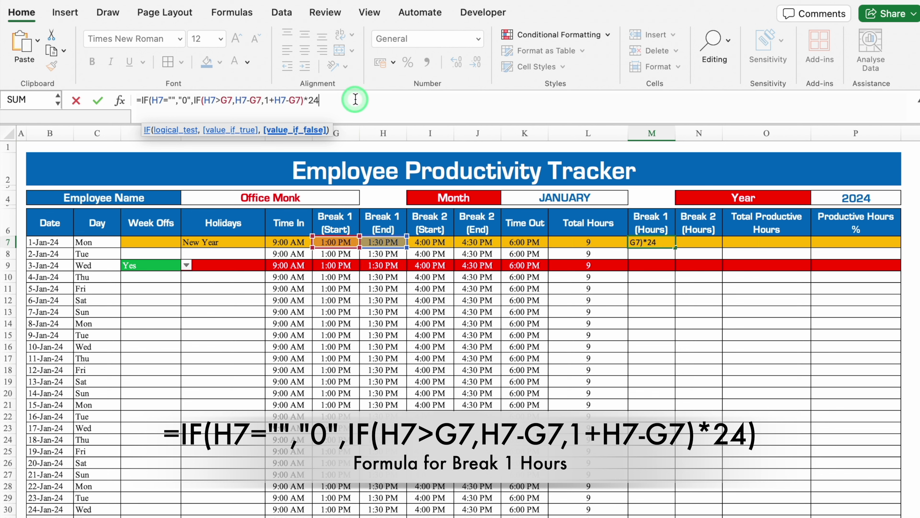
{"action": "key", "text": "Return"}
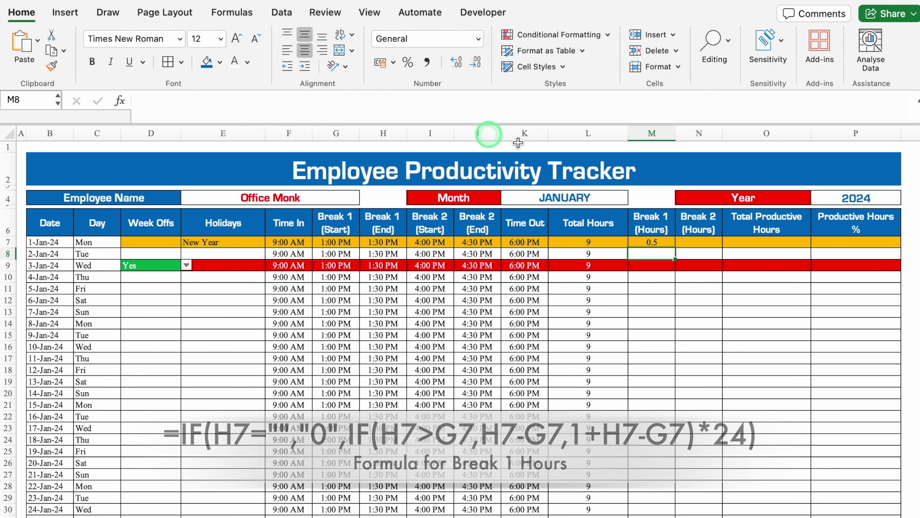
- Enter =IF(J7>I7,J7-I7,1+J7-I7)*24 in N7, giving 0.5 Break 2 hours
{"action": "left_click", "coordinate": [702, 243]}
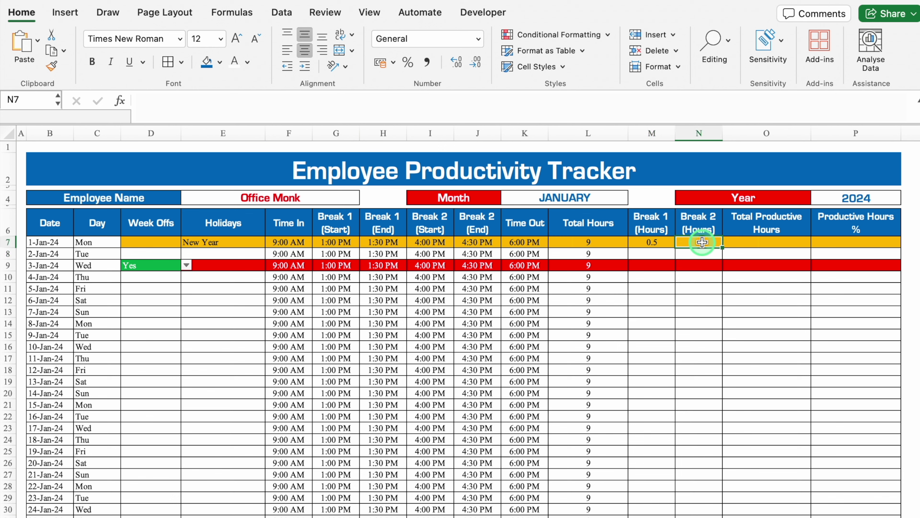
{"action": "type", "text": "="}
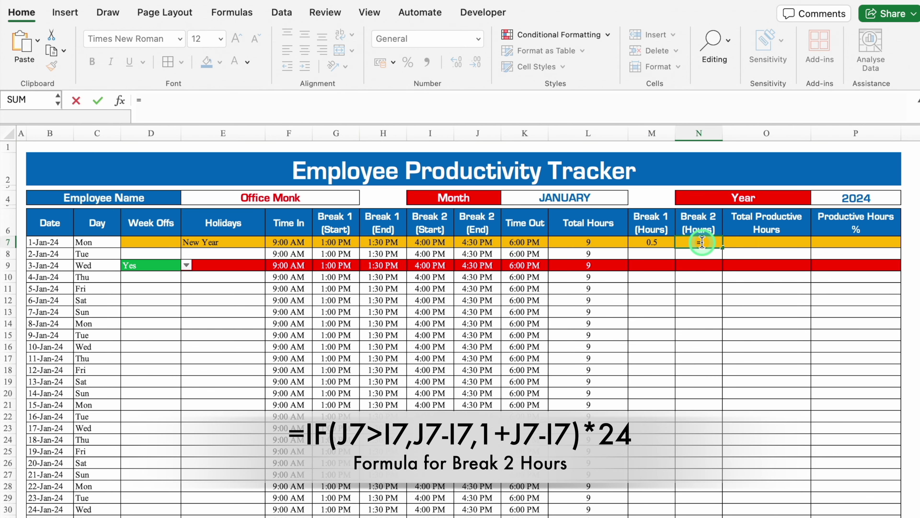
{"action": "type", "text": "IF("}
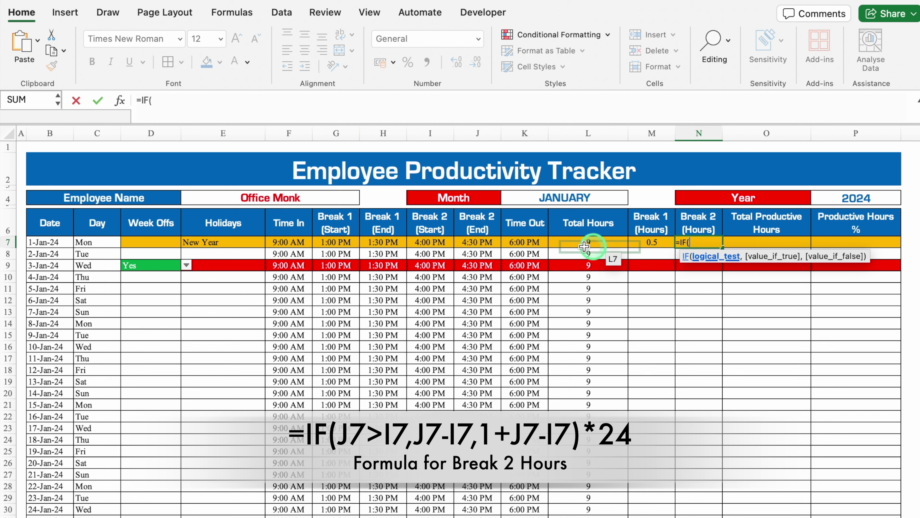
{"action": "left_click", "coordinate": [487, 242]}
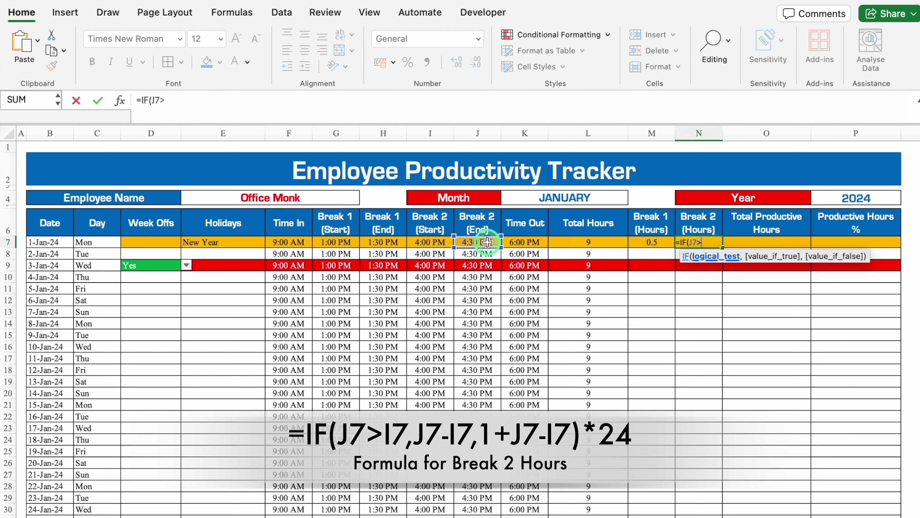
{"action": "left_click", "coordinate": [436, 242]}
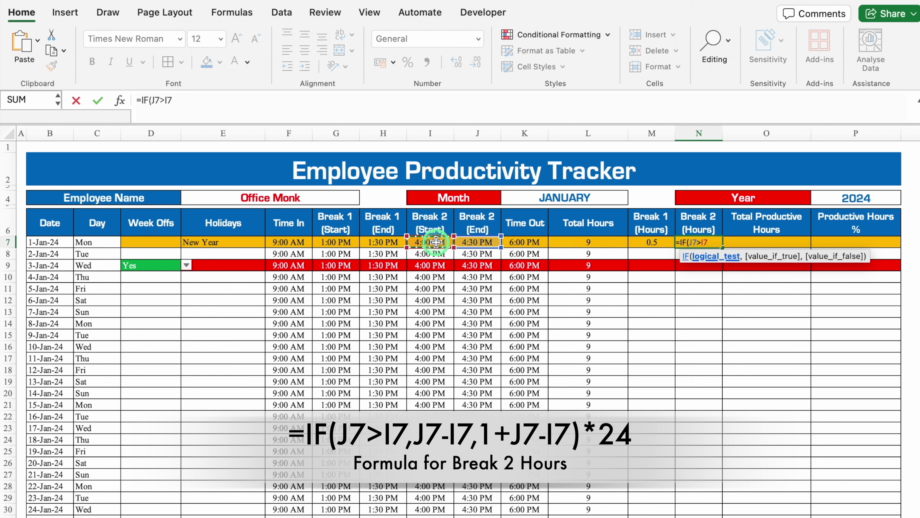
{"action": "type", "text": ","}
{"action": "left_click", "coordinate": [471, 243]}
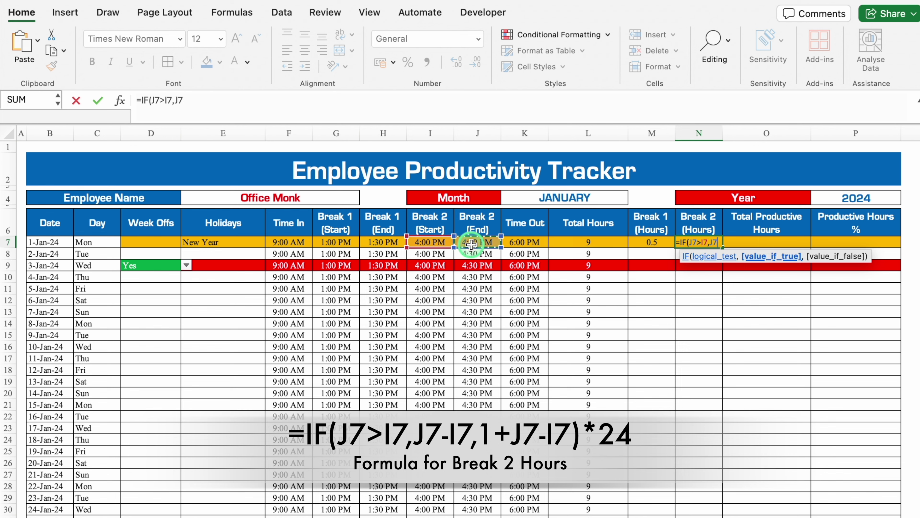
{"action": "left_click", "coordinate": [432, 242]}
{"action": "type", "text": ",1+"}
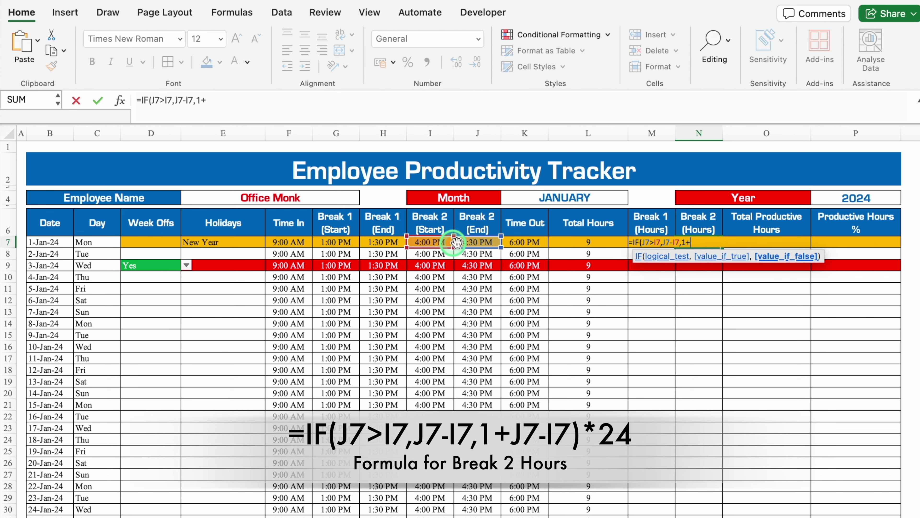
{"action": "left_click", "coordinate": [475, 241]}
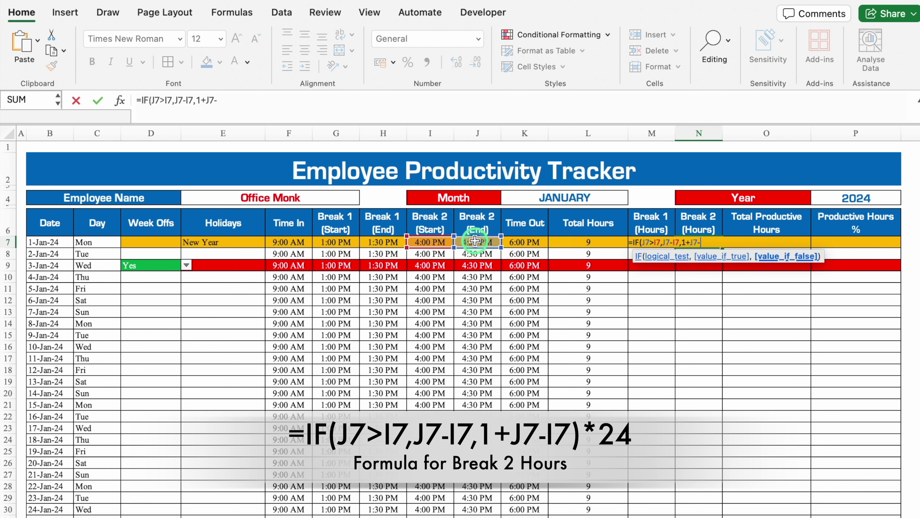
{"action": "left_click", "coordinate": [446, 242]}
{"action": "left_click", "coordinate": [439, 241]}
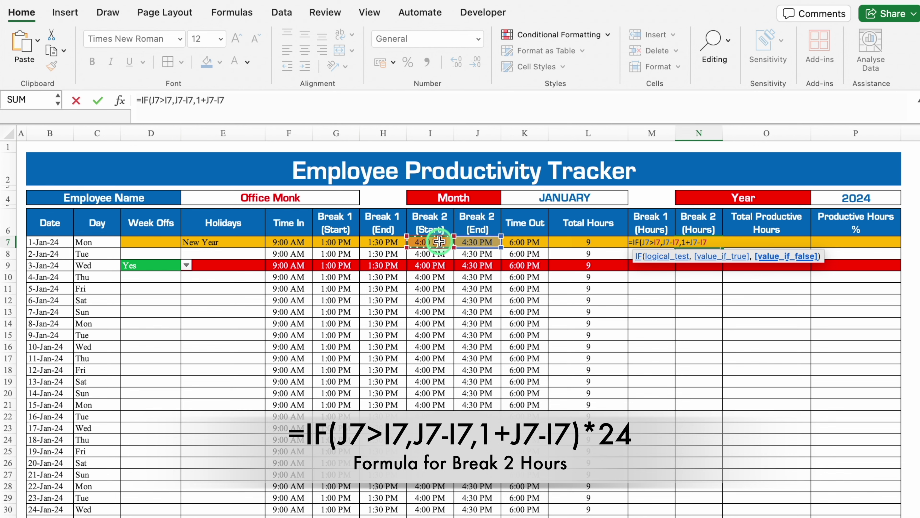
{"action": "type", "text": ")*24"}
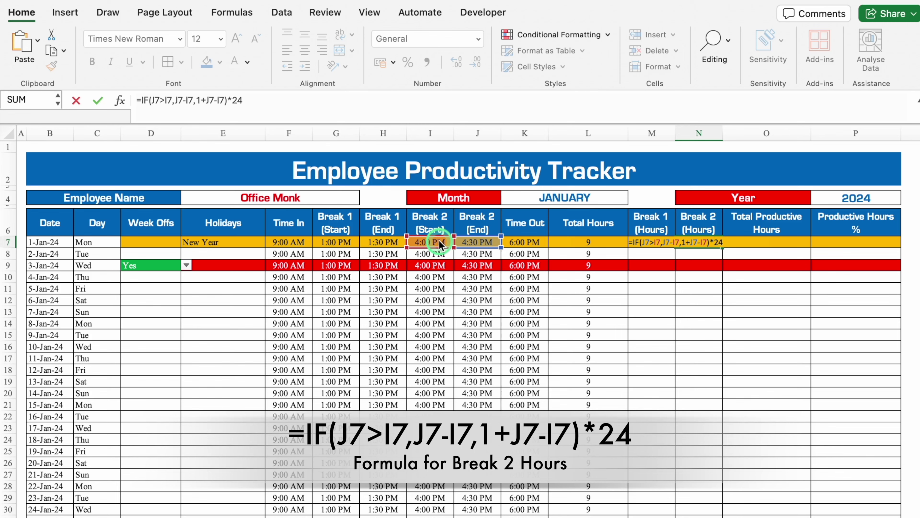
{"action": "key", "text": "Return"}
- Start wrapping N7's formula in an outer IF for a blank-check
{"action": "left_click", "coordinate": [708, 241]}
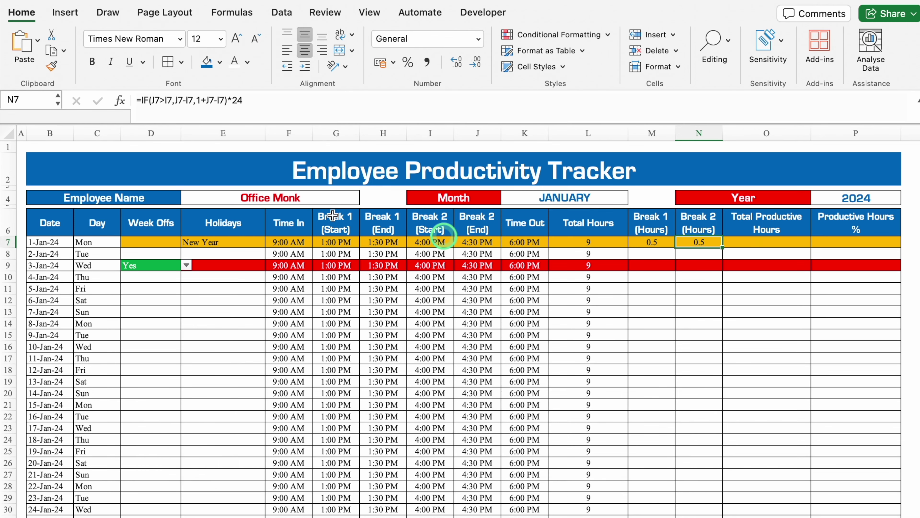
{"action": "left_click", "coordinate": [140, 101]}
{"action": "type", "text": "IF("}
- Complete N7 as =IF(J7="","0",IF(J7>I7,J7-I7,1+J7-I7)*24), still showing 0.5
{"action": "left_click", "coordinate": [478, 241]}
{"action": "type", "text": "=\"\""}
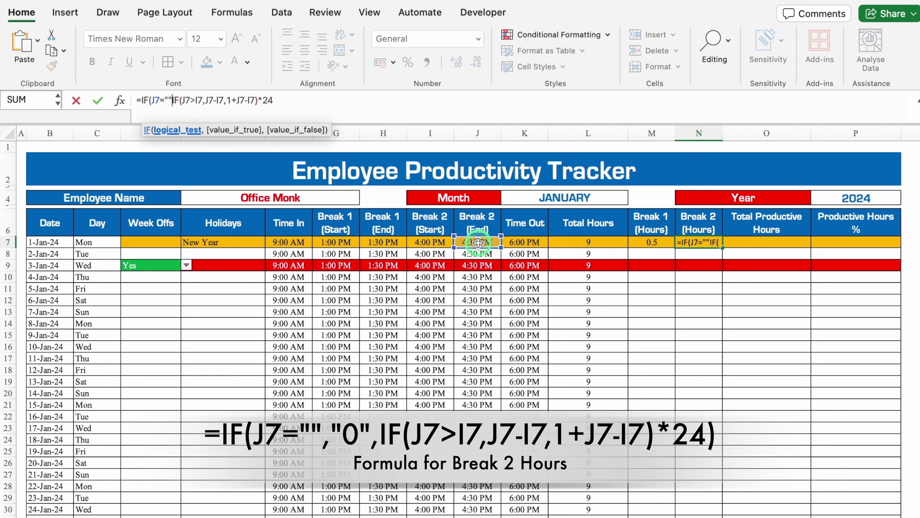
{"action": "type", "text": ","}
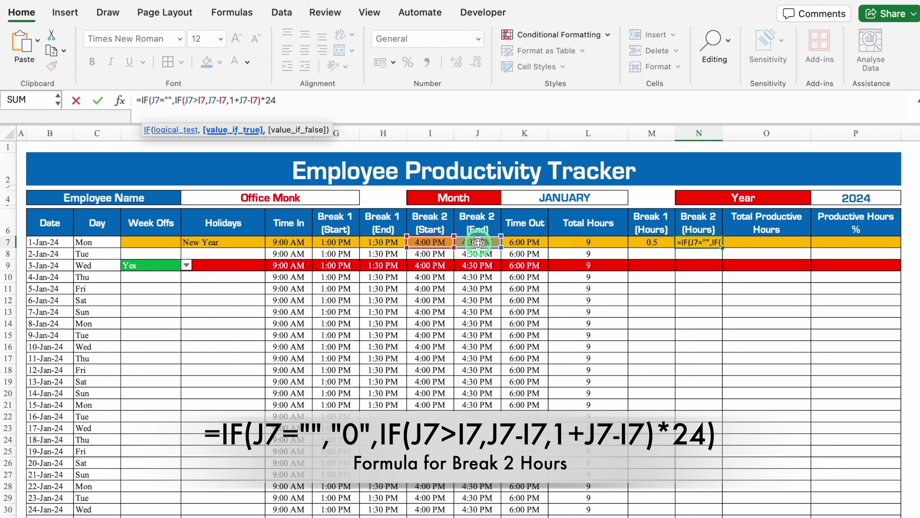
{"action": "type", "text": "\"0\","}
{"action": "left_click", "coordinate": [357, 98]}
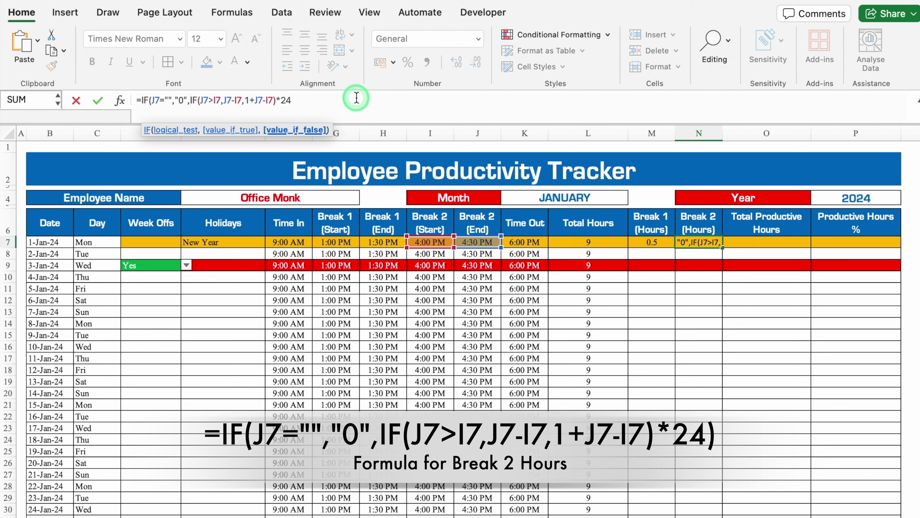
{"action": "type", "text": ")"}
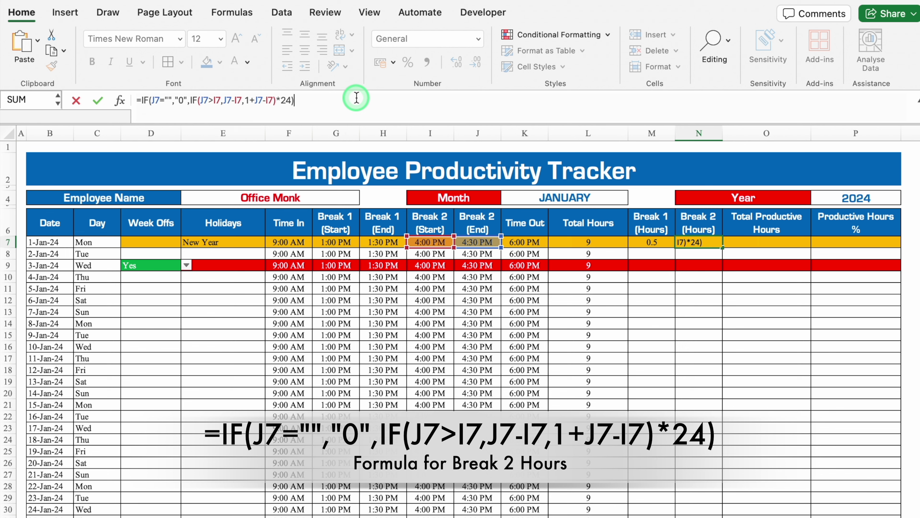
{"action": "key", "text": "Return"}
{"action": "left_click", "coordinate": [699, 242]}
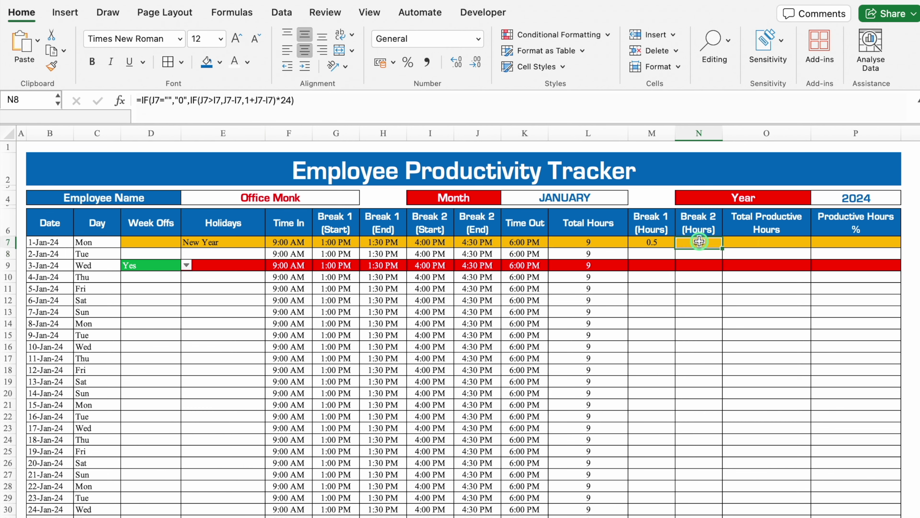
{"action": "left_click", "coordinate": [763, 244]}
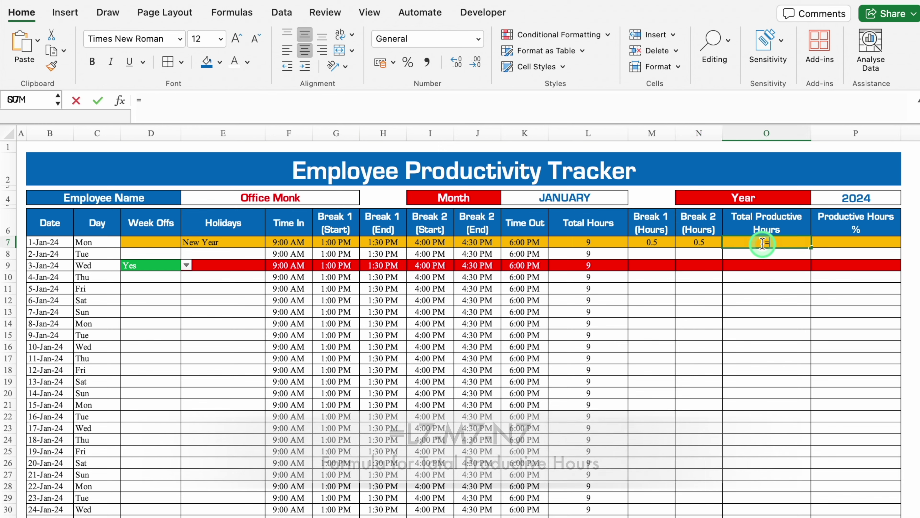
{"action": "type", "text": "="}
{"action": "left_click", "coordinate": [601, 240]}
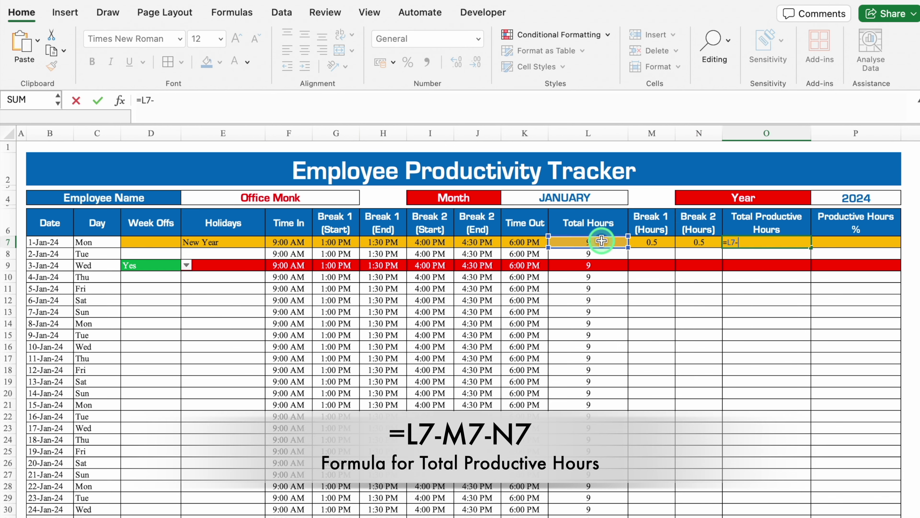
{"action": "left_click", "coordinate": [648, 242]}
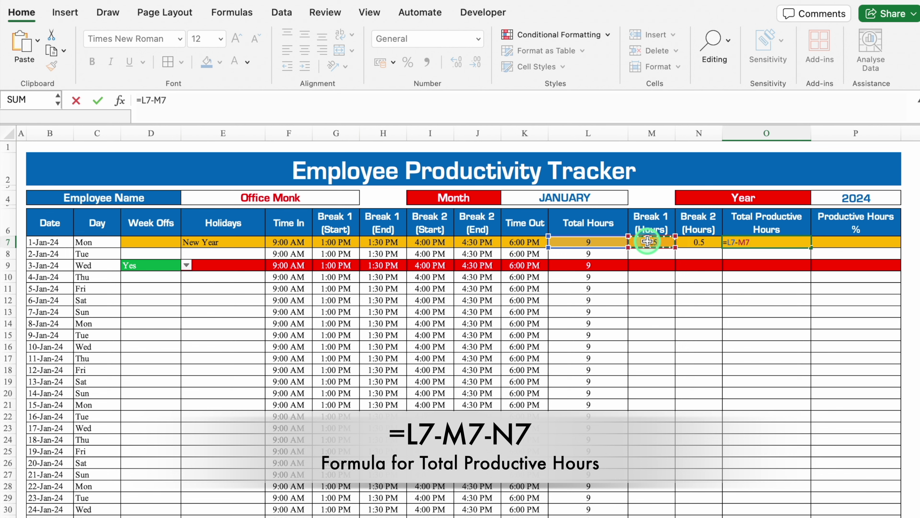
{"action": "left_click", "coordinate": [696, 241]}
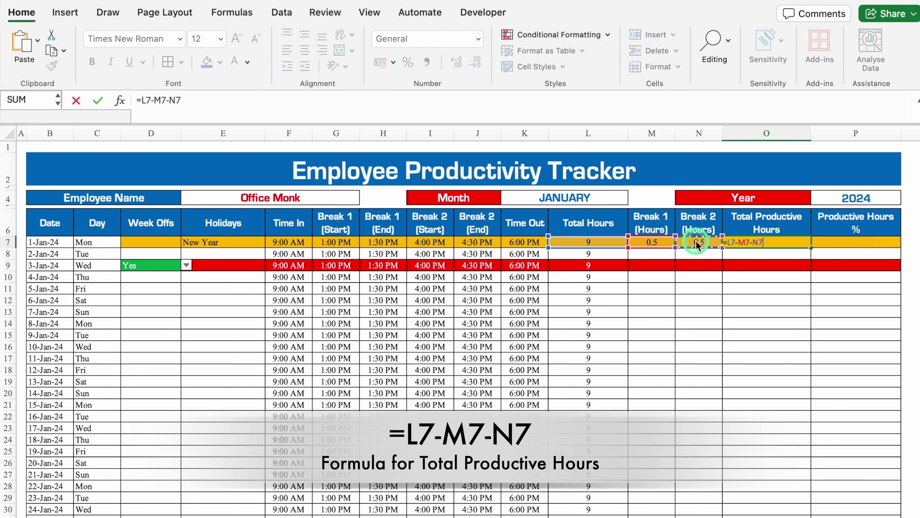
{"action": "key", "text": "Return"}
{"action": "left_click_drag", "start_coordinate": [290, 242], "coordinate": [509, 240]}
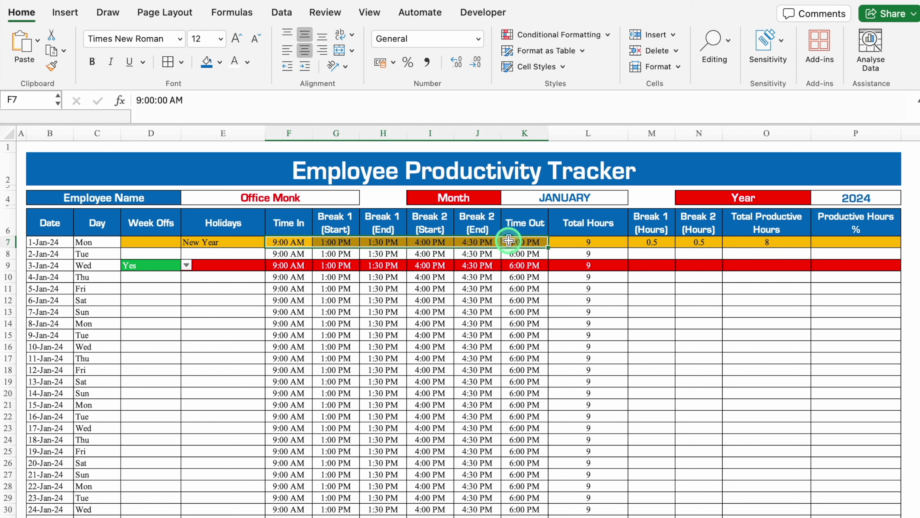
{"action": "key", "text": "Delete"}
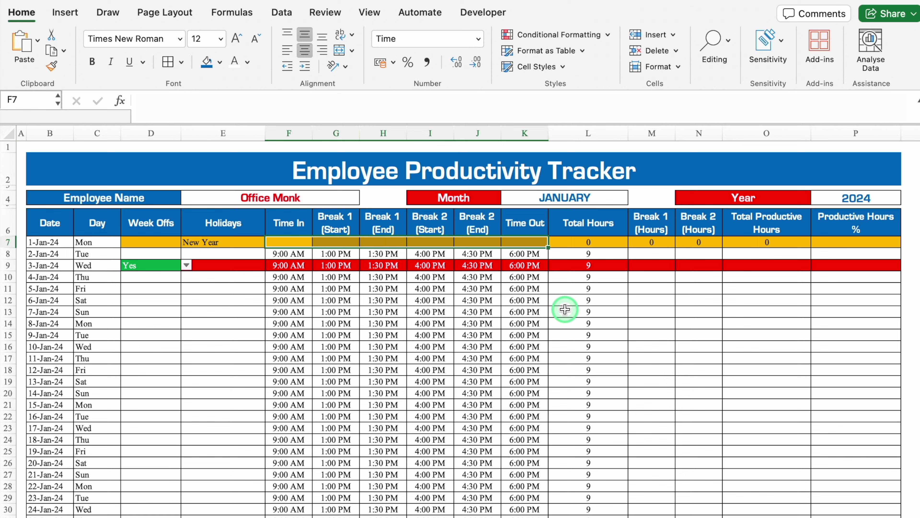
{"action": "key", "text": "ctrl+z"}
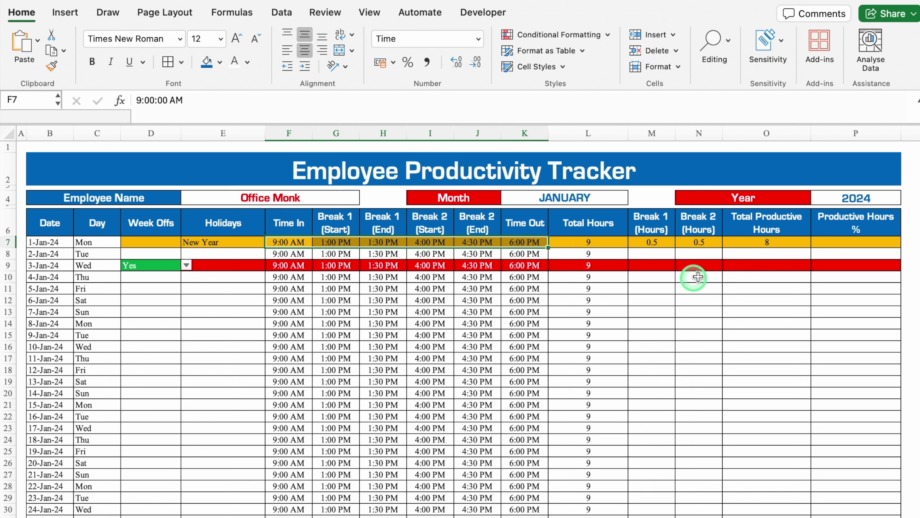
- Enter =O7/L7 in P7 to get productive hours over total hours
{"action": "left_click", "coordinate": [860, 243]}
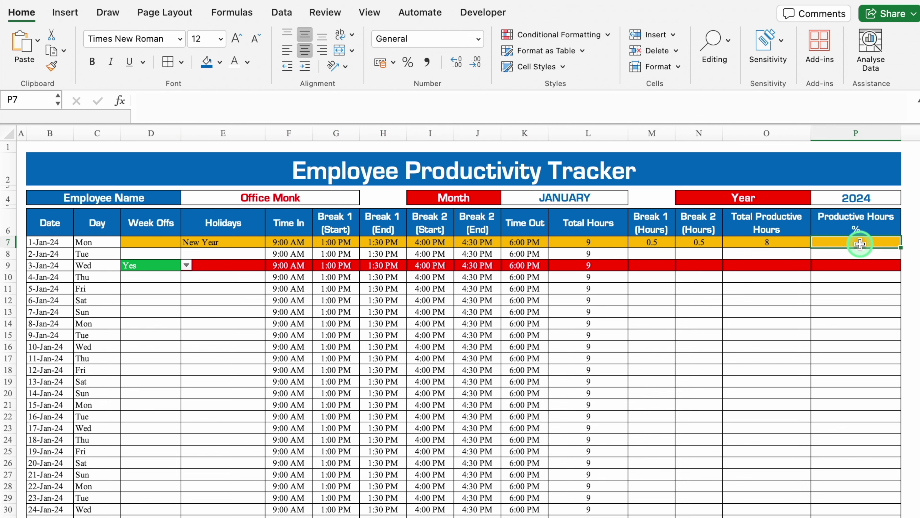
{"action": "type", "text": "="}
{"action": "left_click", "coordinate": [786, 245]}
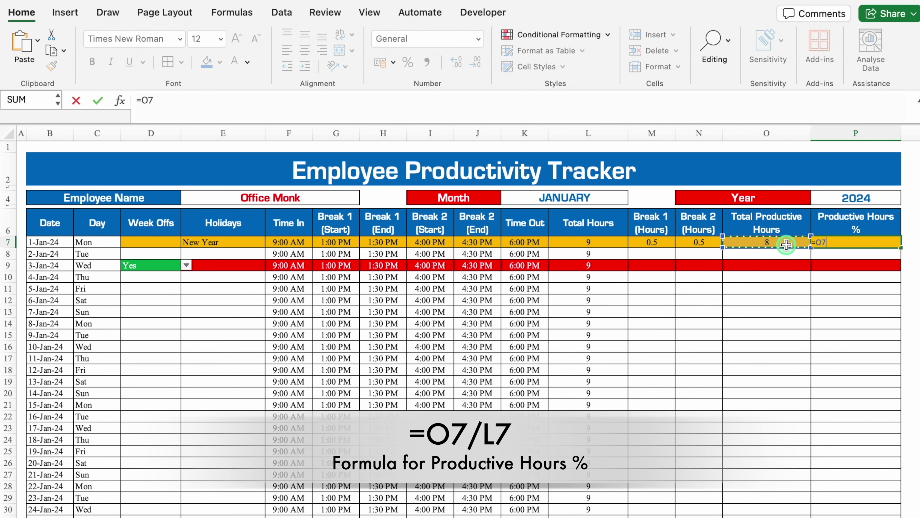
{"action": "type", "text": "/"}
{"action": "left_click", "coordinate": [608, 241]}
{"action": "key", "text": "Return"}
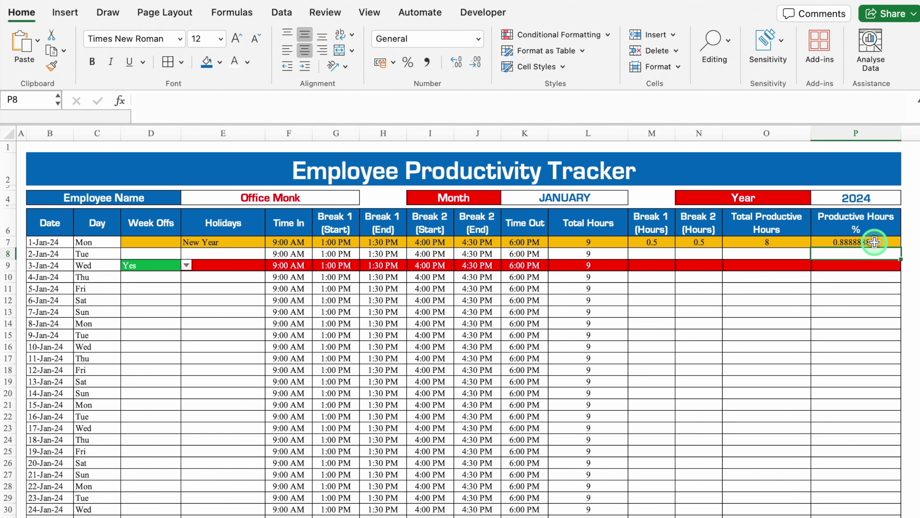
- Format P7 as a percentage with 0 decimal places, showing 89%
{"action": "left_click", "coordinate": [875, 242]}
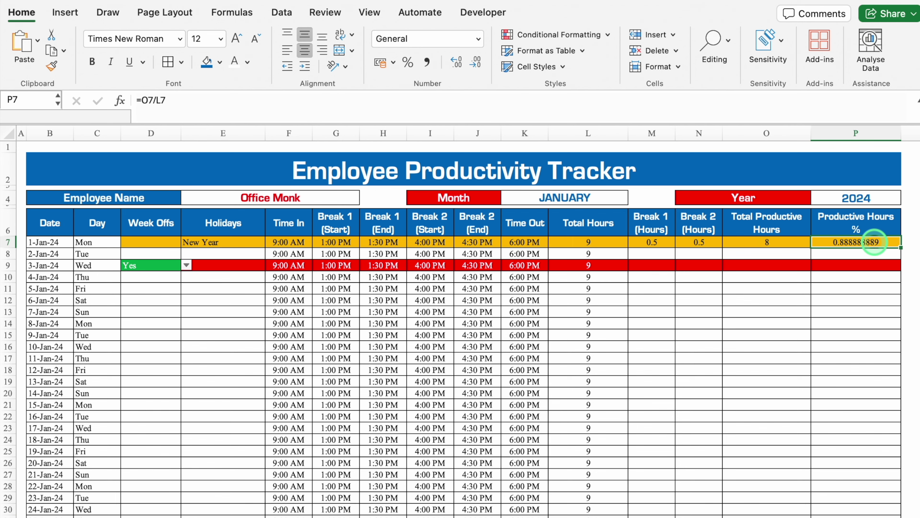
{"action": "key", "text": "super+1"}
{"action": "left_click", "coordinate": [303, 168]}
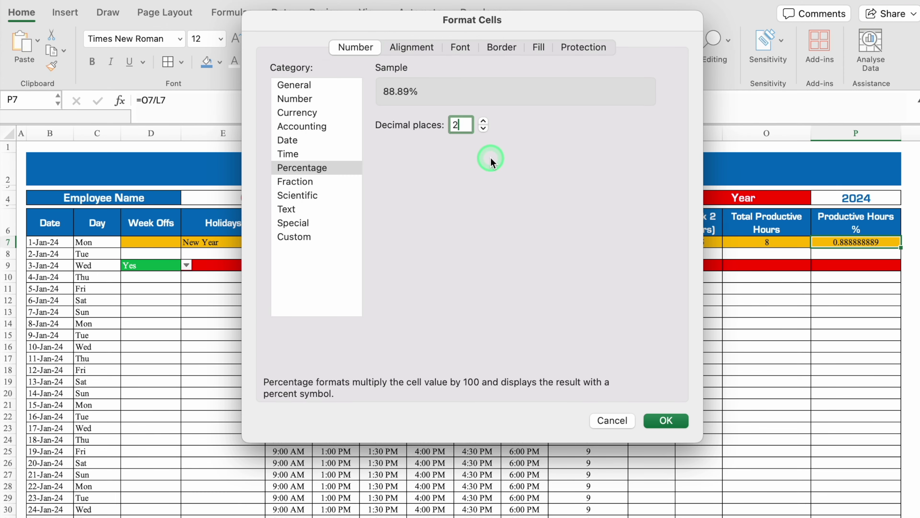
{"action": "left_click", "coordinate": [483, 128]}
{"action": "left_click", "coordinate": [484, 128]}
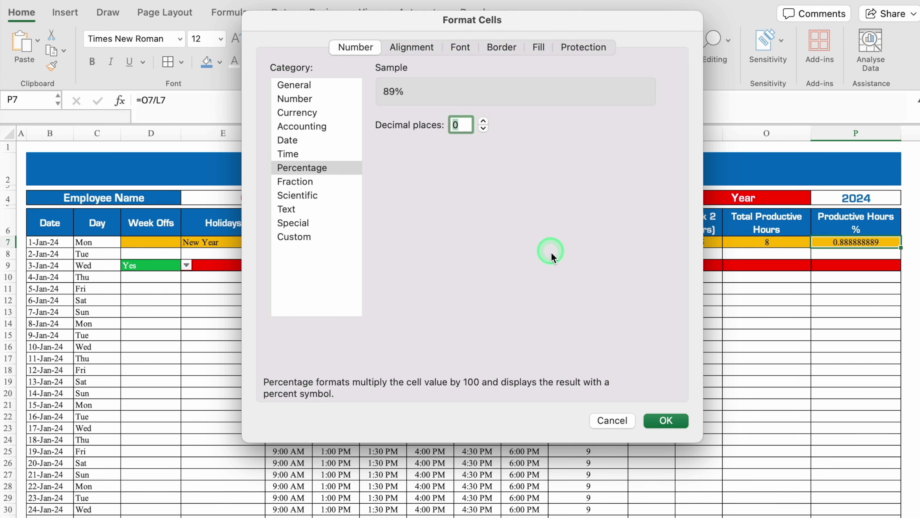
{"action": "left_click", "coordinate": [665, 421]}
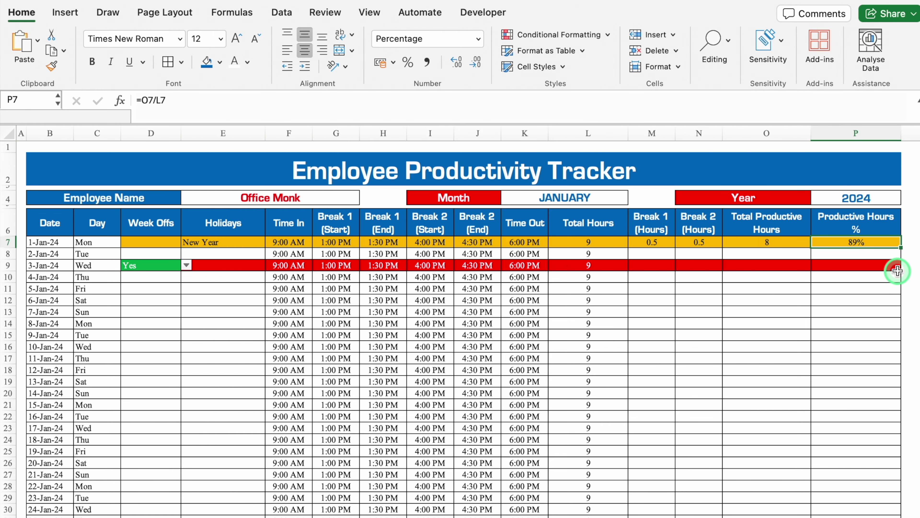
- Clear row 7's times in F7:K7 to expose P7's #DIV/0! error
{"action": "left_click_drag", "start_coordinate": [289, 242], "coordinate": [524, 242]}
{"action": "key", "text": "Delete"}
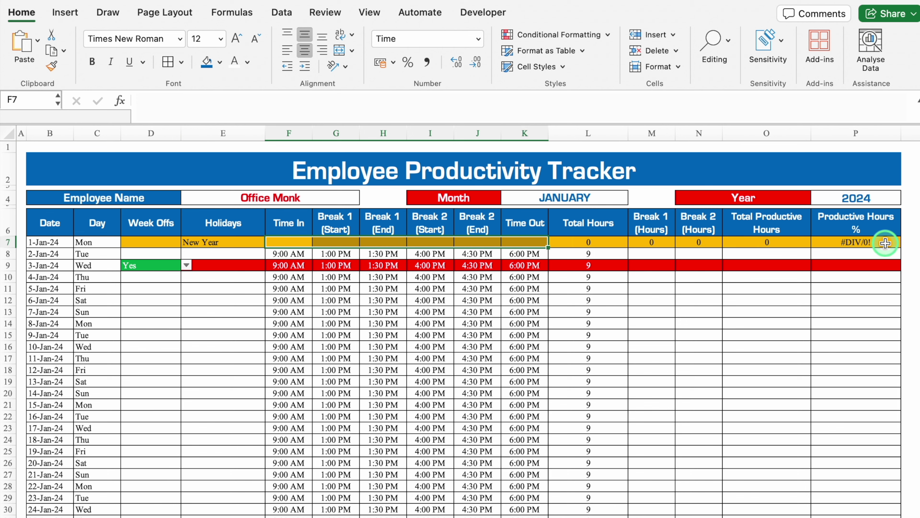
{"action": "left_click", "coordinate": [885, 243]}
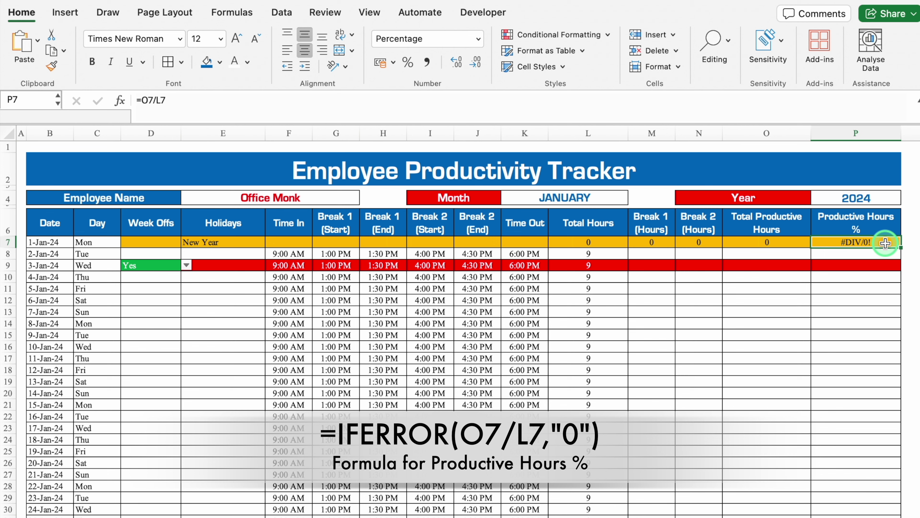
- Change P7 to =IFERROR(O7/L7,"0") so an empty row shows 0
{"action": "left_click", "coordinate": [140, 100]}
{"action": "type", "text": "if"}
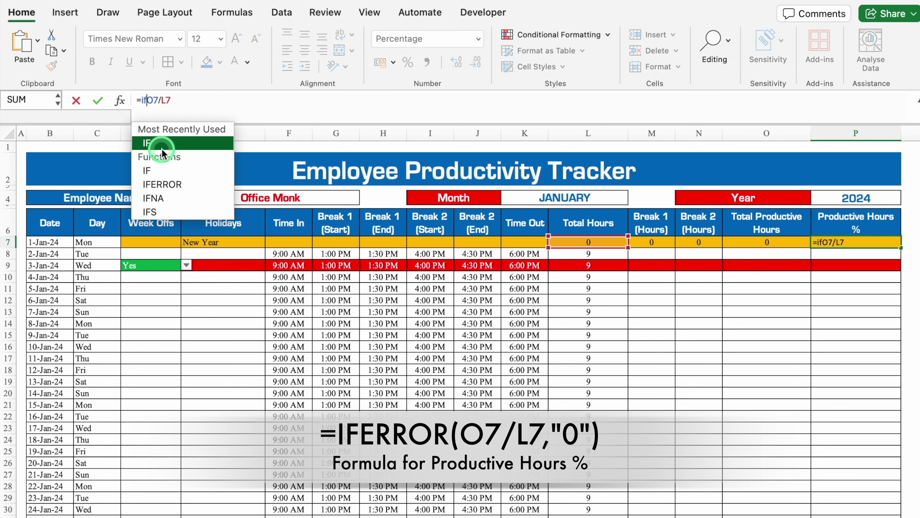
{"action": "double_click", "coordinate": [183, 184]}
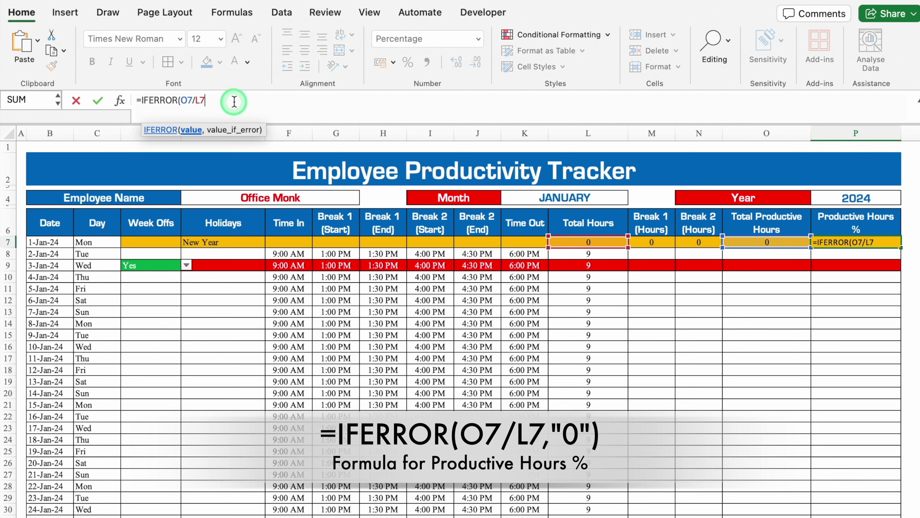
{"action": "type", "text": ",\"\""}
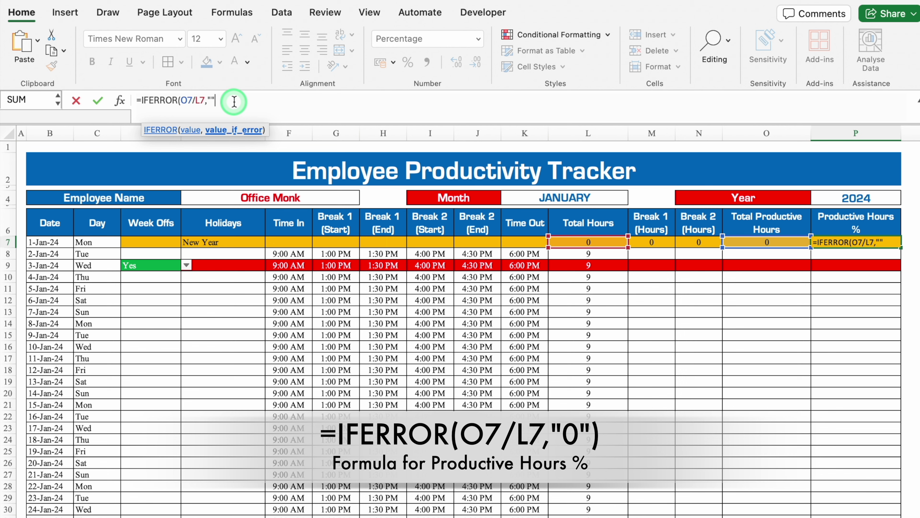
{"action": "type", "text": ")"}
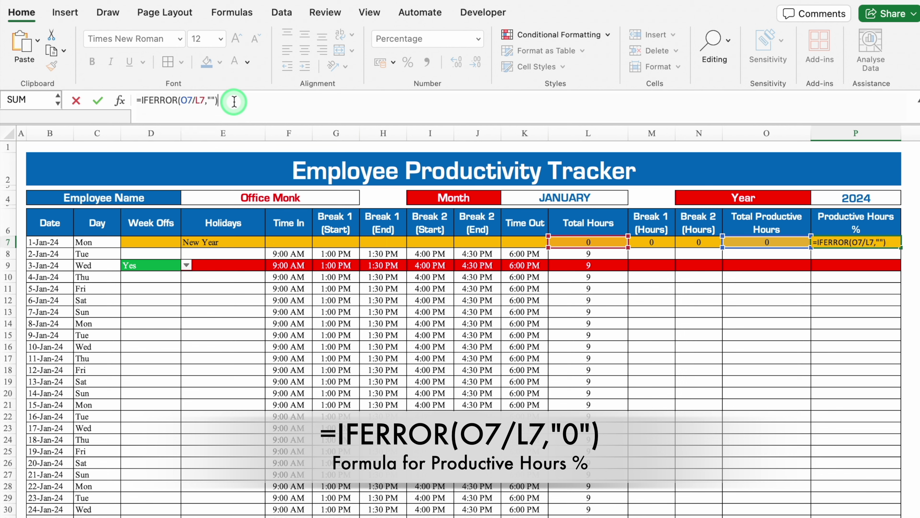
{"action": "key", "text": "Return"}
{"action": "left_click", "coordinate": [838, 241]}
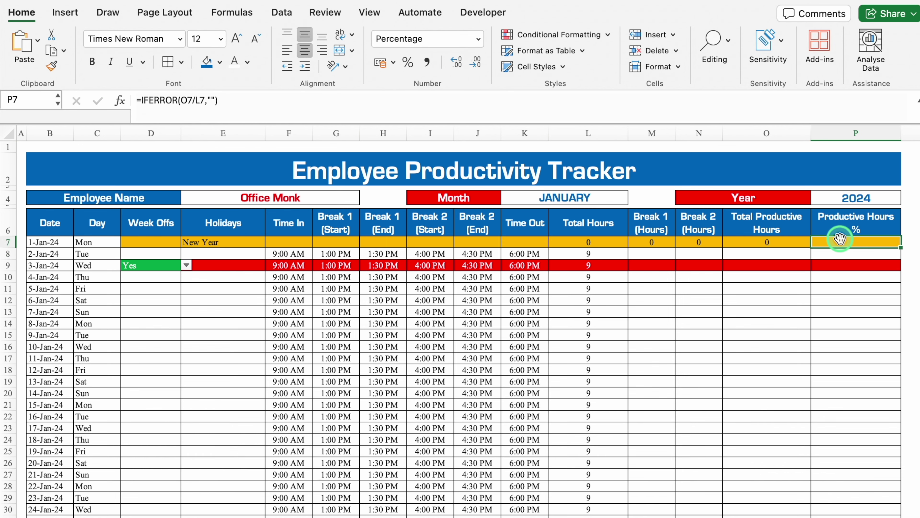
{"action": "left_click", "coordinate": [212, 100]}
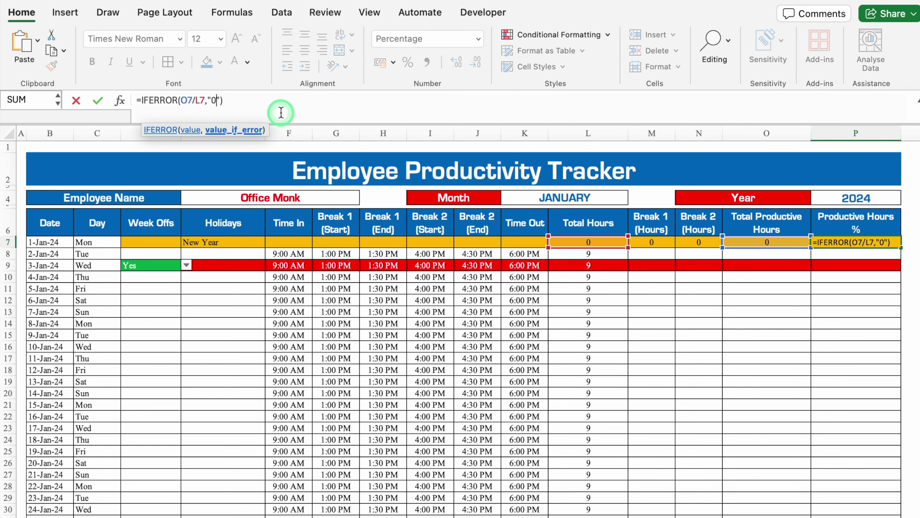
{"action": "key", "text": "Return"}
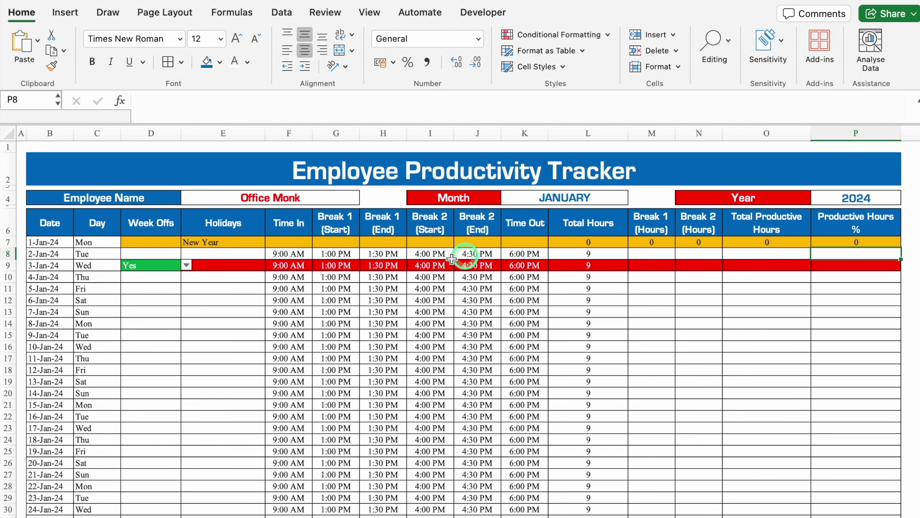
{"action": "mouse_move", "coordinate": [294, 255]}
{"action": "left_mouse_down"}
{"action": "mouse_move", "coordinate": [488, 246]}
{"action": "mouse_move", "coordinate": [524, 254]}
{"action": "mouse_move", "coordinate": [543, 240]}
{"action": "left_mouse_up"}
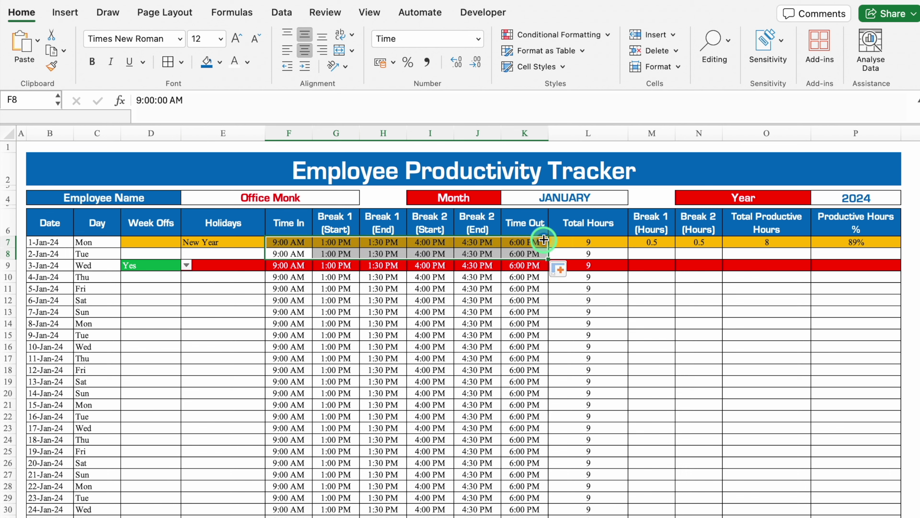
- Fill M7:P7's break, total productive hours and % formulas down to row 37
{"action": "left_click", "coordinate": [675, 242]}
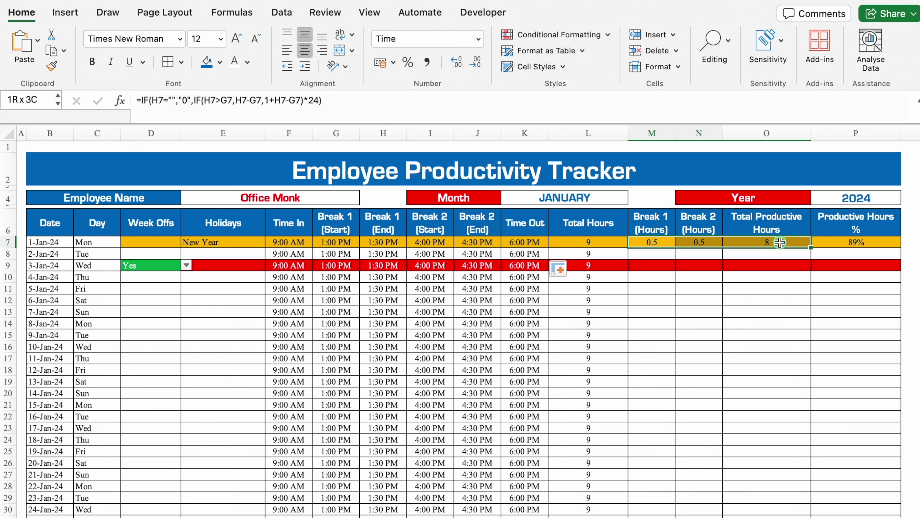
{"action": "mouse_move", "coordinate": [688, 241]}
{"action": "left_mouse_down"}
{"action": "mouse_move", "coordinate": [866, 241]}
{"action": "mouse_move", "coordinate": [918, 321]}
{"action": "left_mouse_up"}
{"action": "scroll", "coordinate": [918, 320], "scroll_direction": "up", "scroll_amount": 5}
{"action": "scroll", "coordinate": [918, 321], "scroll_direction": "up", "scroll_amount": 1}
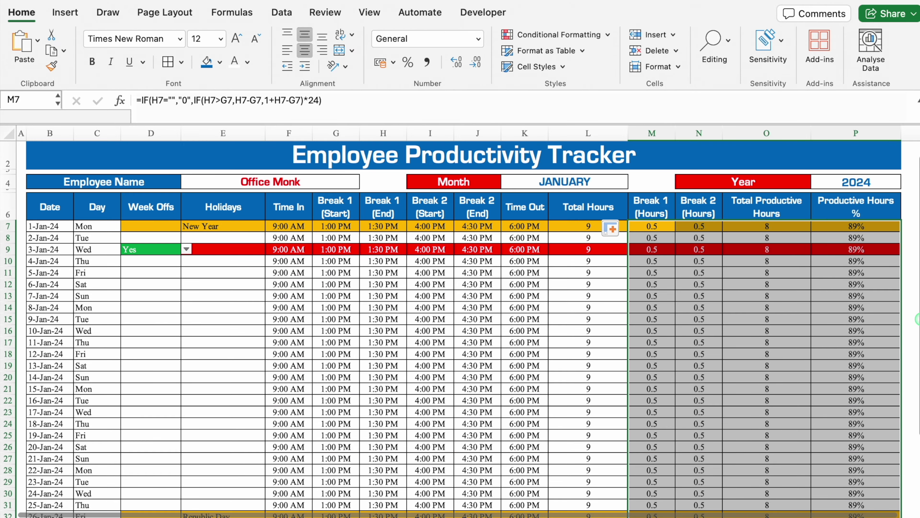
{"action": "scroll", "coordinate": [919, 177], "scroll_direction": "down", "scroll_amount": 3}
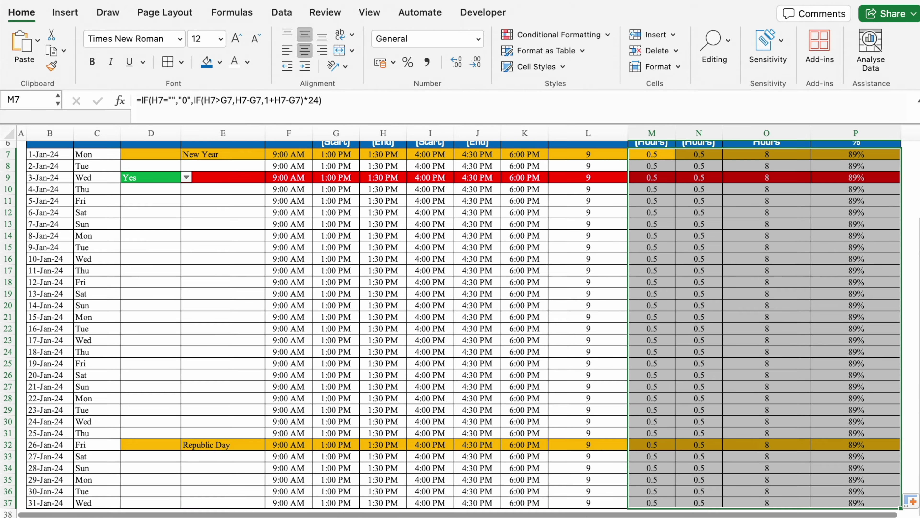
{"action": "left_click", "coordinate": [863, 376]}
- Resize row 39 below the table to 30 pixels and select B39:K39
{"action": "key", "text": "Down"}
{"action": "key", "text": "Down"}
{"action": "key", "text": "Down"}
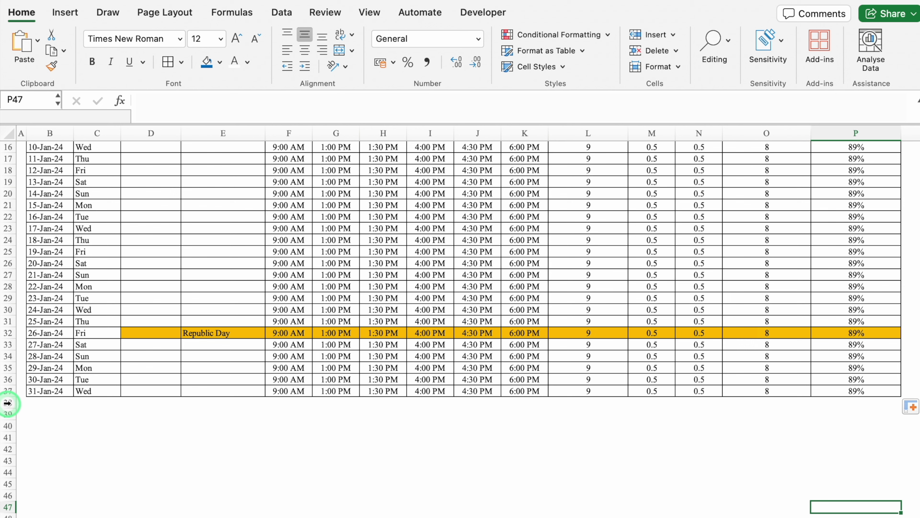
{"action": "left_click", "coordinate": [7, 402]}
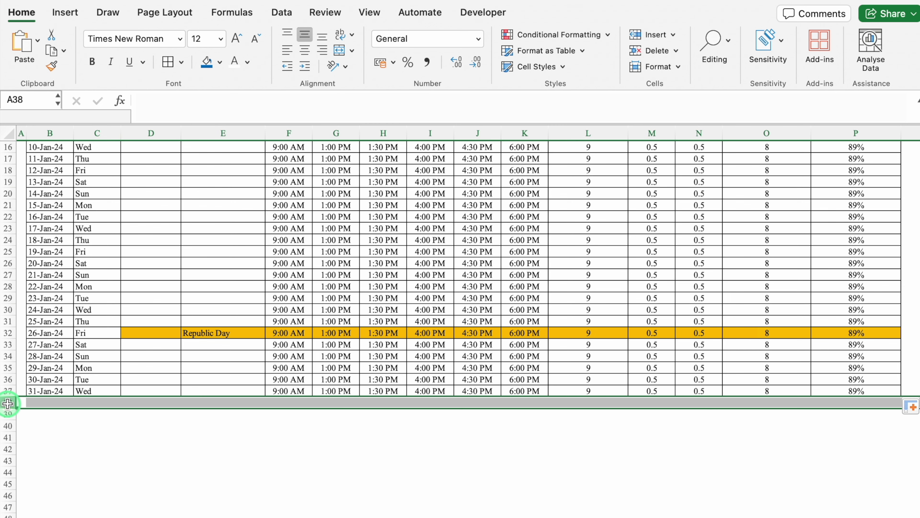
{"action": "left_click", "coordinate": [27, 414]}
{"action": "left_click_drag", "start_coordinate": [7, 420], "coordinate": [8, 436]}
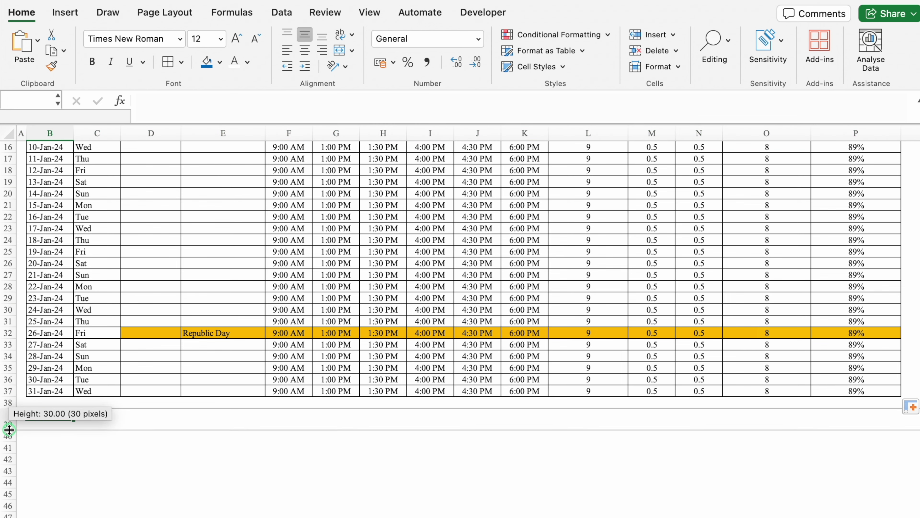
{"action": "left_click_drag", "start_coordinate": [72, 420], "coordinate": [472, 417]}
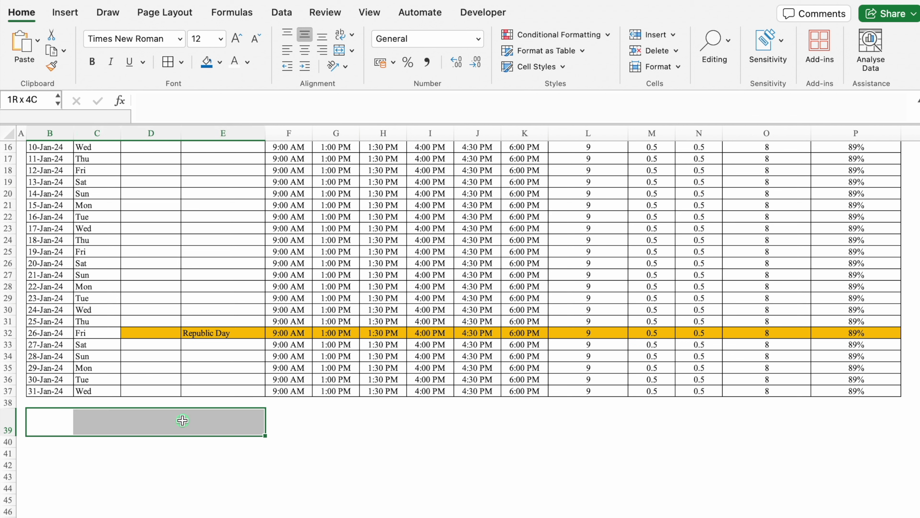
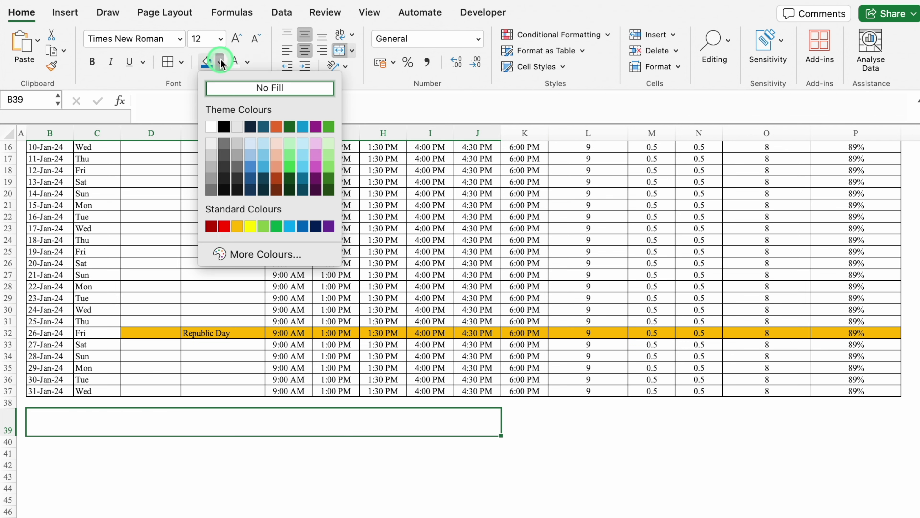
- Fill the merged row-39 cell red and set its text to bold Eurostile, size 26
{"action": "left_click", "coordinate": [220, 223]}
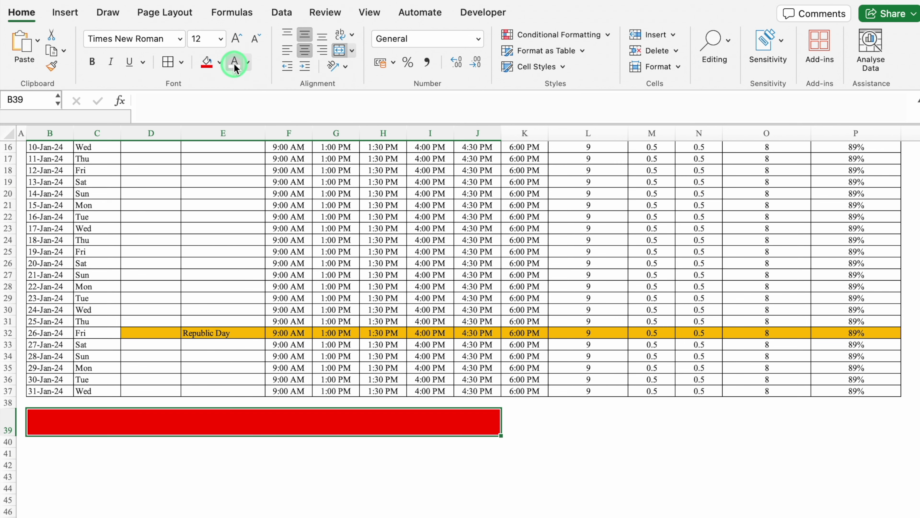
{"action": "left_click", "coordinate": [179, 40]}
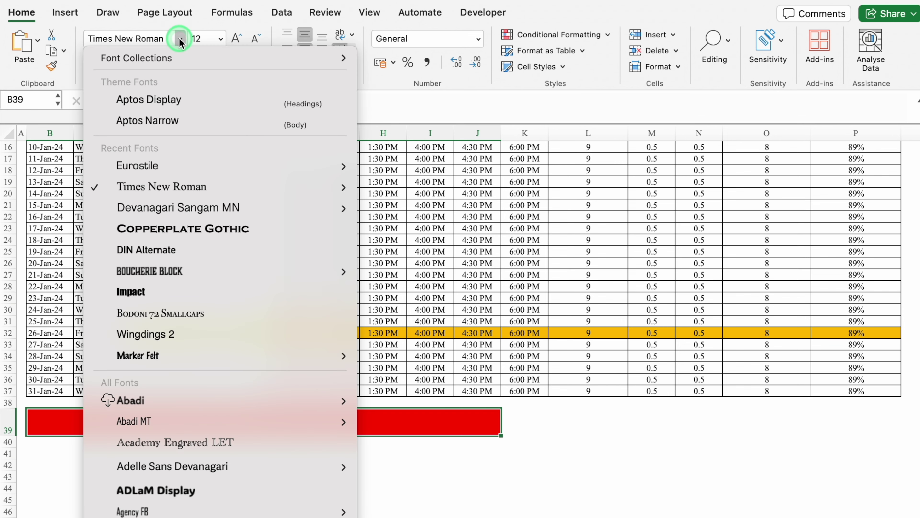
{"action": "left_click", "coordinate": [149, 166]}
{"action": "left_click", "coordinate": [94, 62]}
{"action": "left_click", "coordinate": [219, 39]}
{"action": "left_click", "coordinate": [212, 225]}
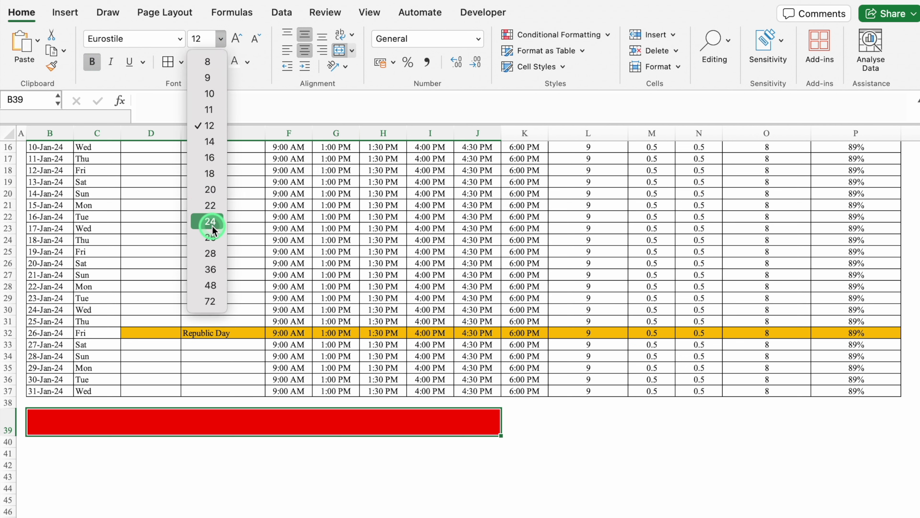
{"action": "left_click", "coordinate": [214, 235]}
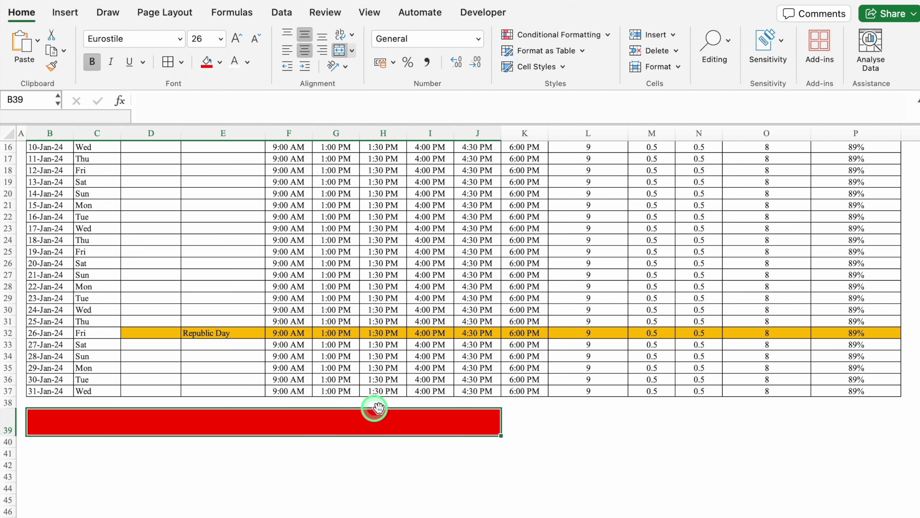
- Enter the label 'Total' and add black borders around it
{"action": "type", "text": "Total"}
{"action": "key", "text": "Return"}
{"action": "left_click", "coordinate": [377, 419]}
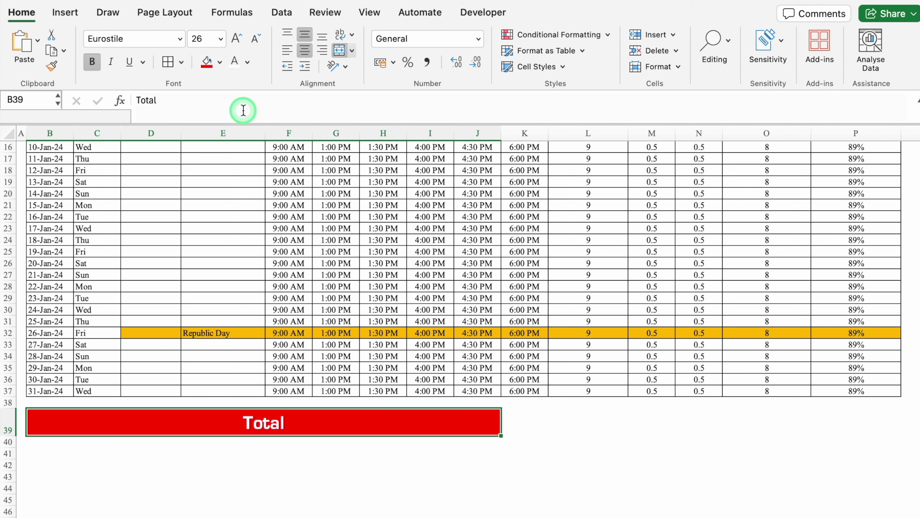
{"action": "left_click", "coordinate": [168, 62]}
{"action": "left_click", "coordinate": [529, 416]}
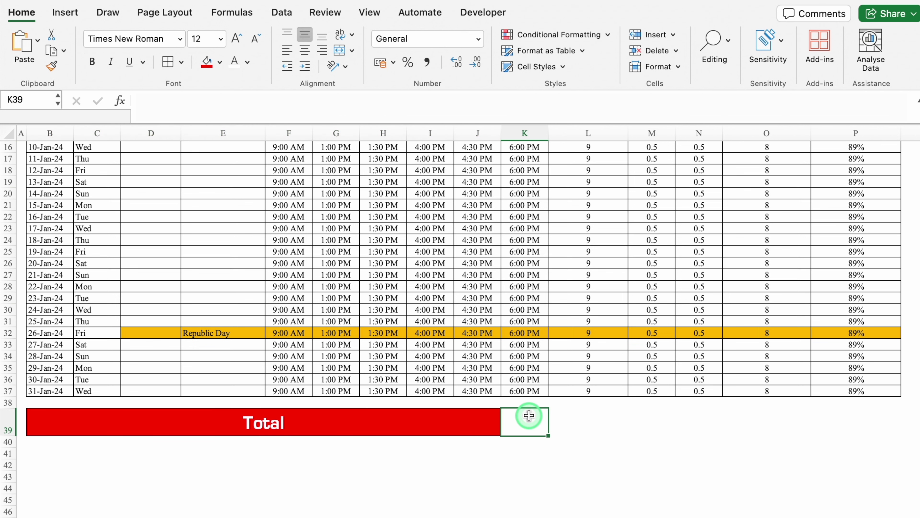
- Give L39:P39 borders, a blue fill and a new text colour
{"action": "left_click_drag", "start_coordinate": [587, 418], "coordinate": [856, 415]}
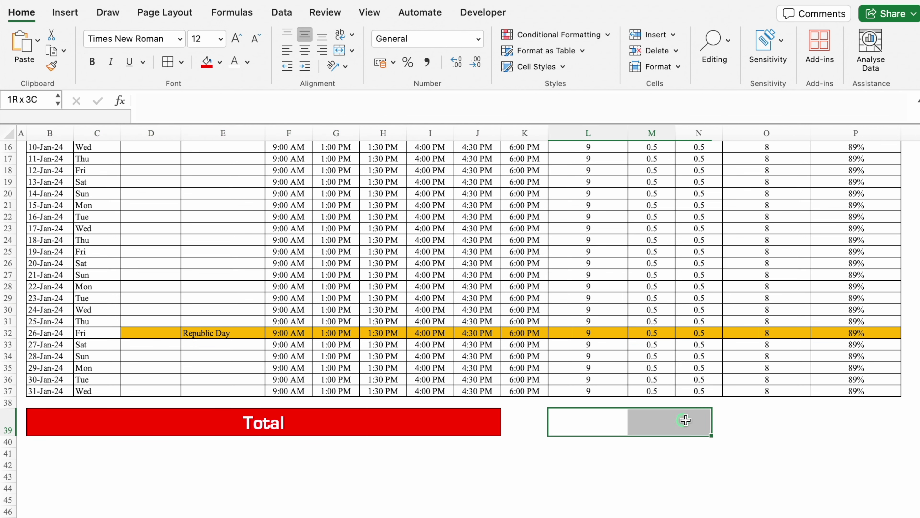
{"action": "left_click", "coordinate": [174, 64]}
{"action": "left_click", "coordinate": [220, 62]}
{"action": "left_click", "coordinate": [269, 190]}
{"action": "left_click", "coordinate": [235, 64]}
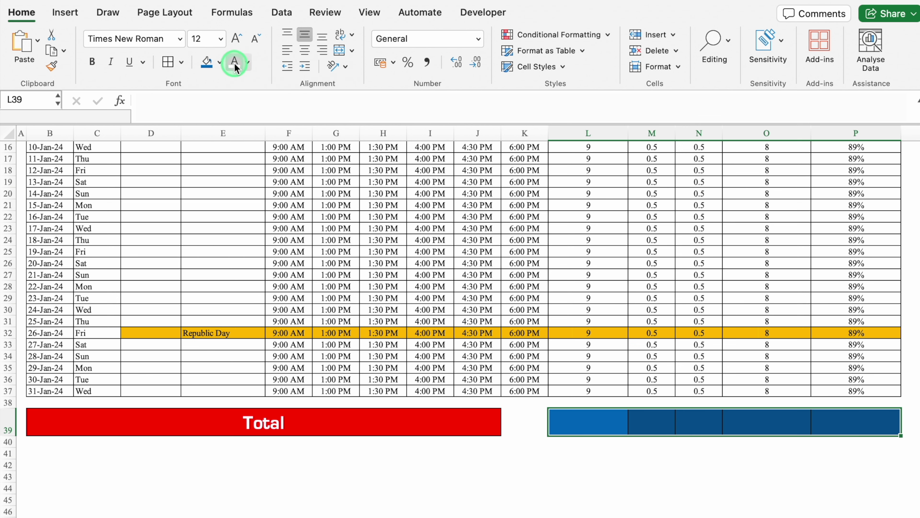
- Set the L39:P39 text to bold Eurostile at size 14
{"action": "left_click", "coordinate": [179, 39]}
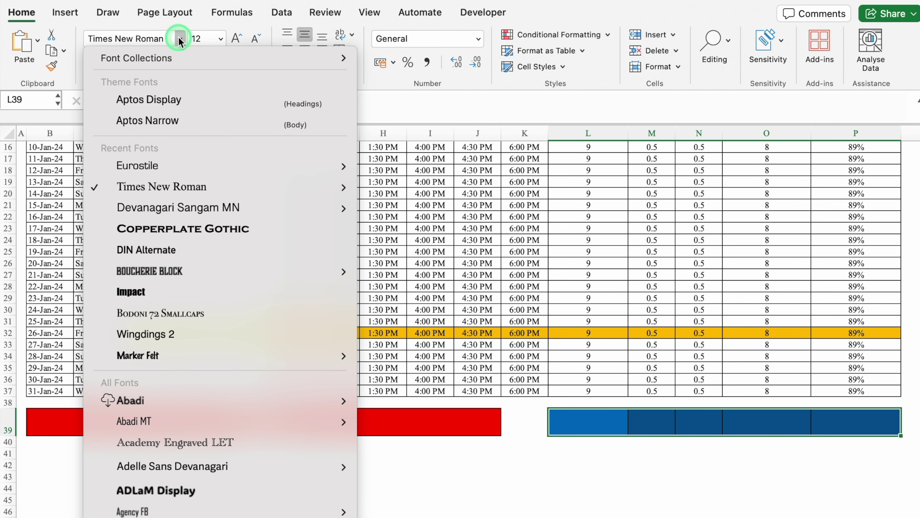
{"action": "left_click", "coordinate": [173, 166]}
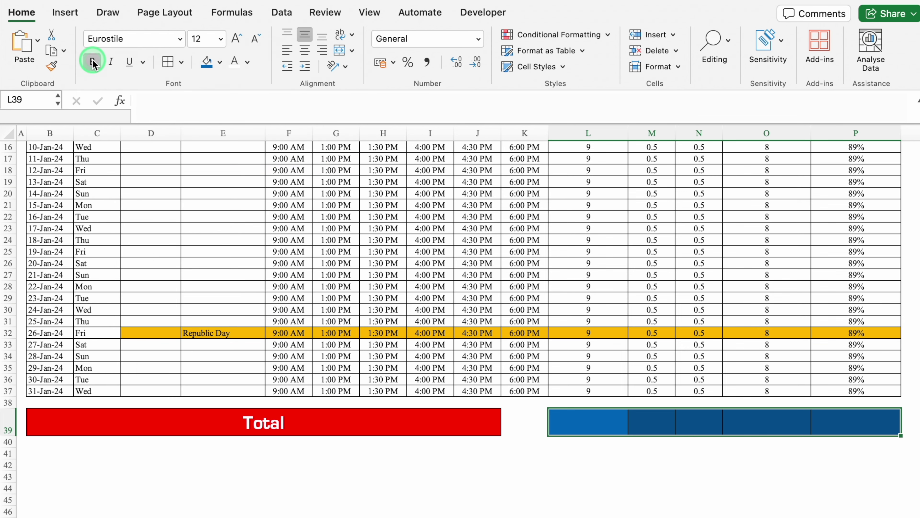
{"action": "left_click", "coordinate": [236, 39]}
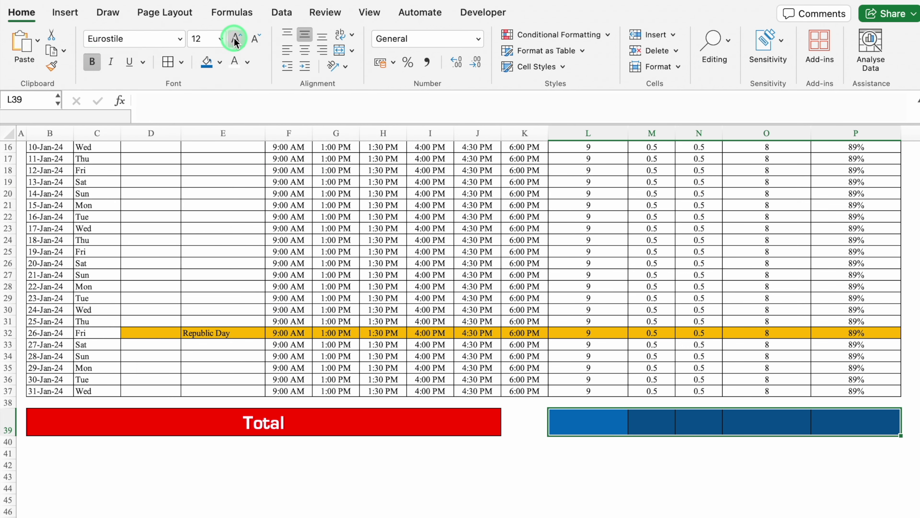
{"action": "scroll", "coordinate": [857, 361], "scroll_direction": "up", "scroll_amount": 5}
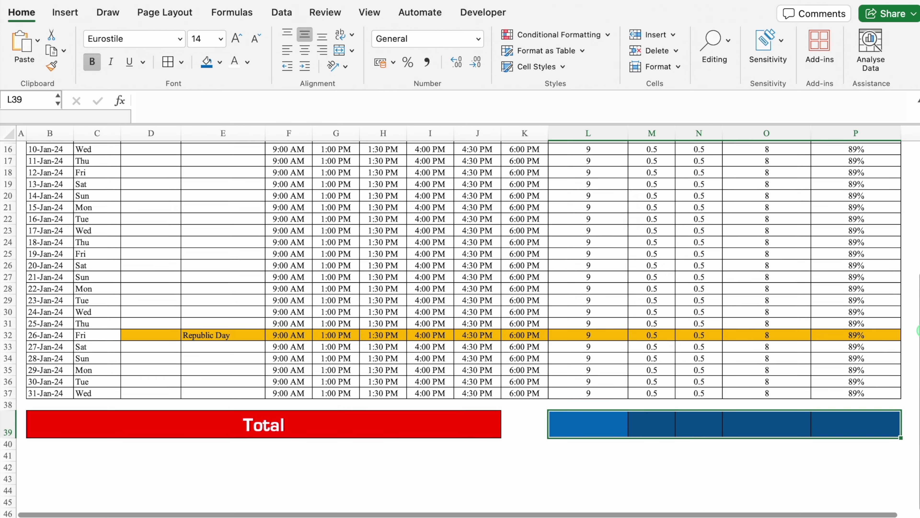
{"action": "scroll", "coordinate": [761, 312], "scroll_direction": "up", "scroll_amount": 5}
{"action": "scroll", "coordinate": [671, 264], "scroll_direction": "up", "scroll_amount": 3}
{"action": "scroll", "coordinate": [599, 226], "scroll_direction": "up", "scroll_amount": 3}
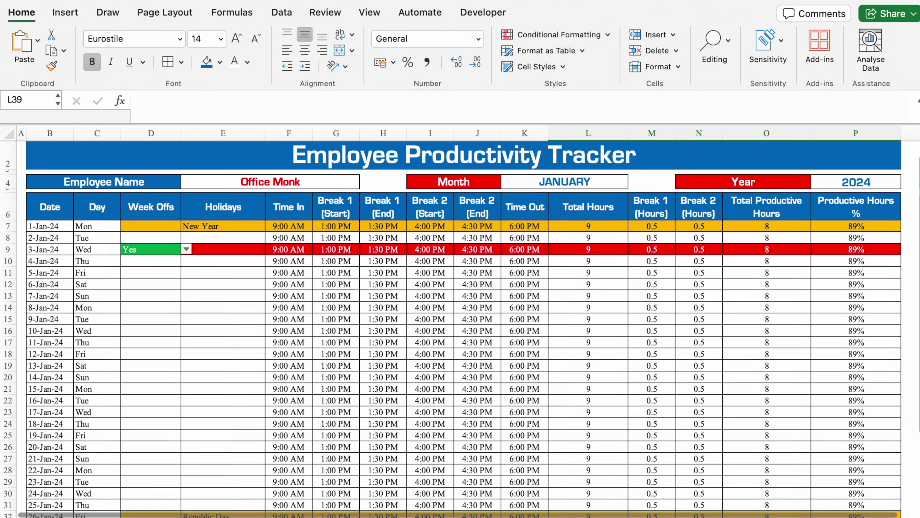
{"action": "scroll", "coordinate": [916, 177], "scroll_direction": "down", "scroll_amount": 5}
{"action": "scroll", "coordinate": [779, 439], "scroll_direction": "down", "scroll_amount": 3}
- Enter =SUM(L7:L37) in L39, giving 279, centred at size 16
{"action": "type", "text": "=sum"}
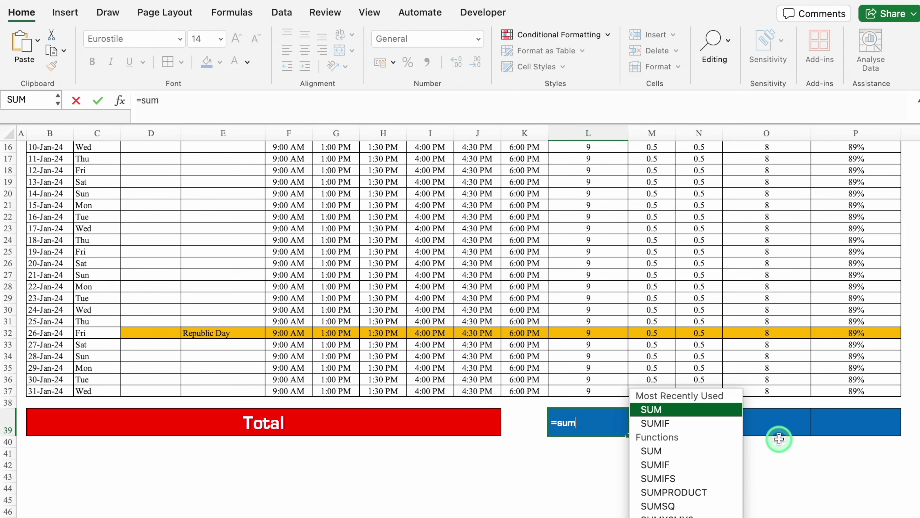
{"action": "double_click", "coordinate": [718, 413]}
{"action": "scroll", "coordinate": [592, 254], "scroll_direction": "up", "scroll_amount": 5}
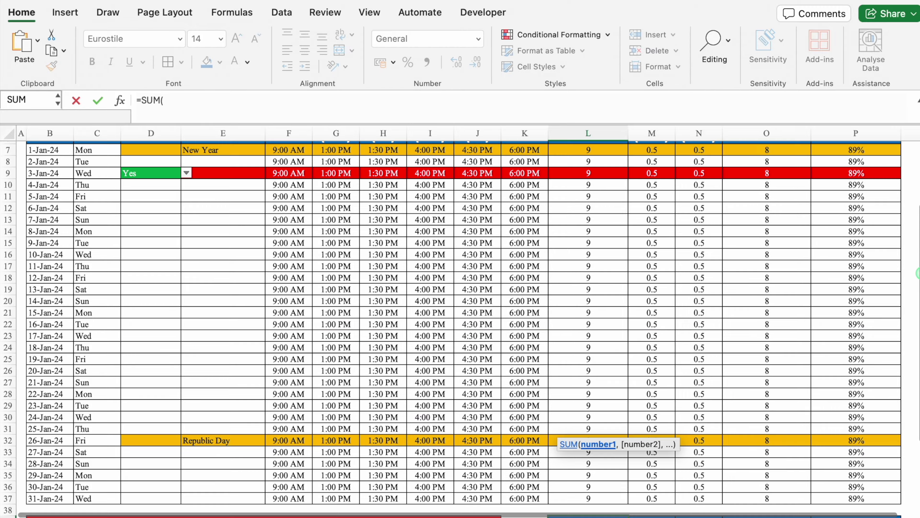
{"action": "scroll", "coordinate": [592, 217], "scroll_direction": "up", "scroll_amount": 3}
{"action": "left_click_drag", "start_coordinate": [592, 216], "coordinate": [613, 505]}
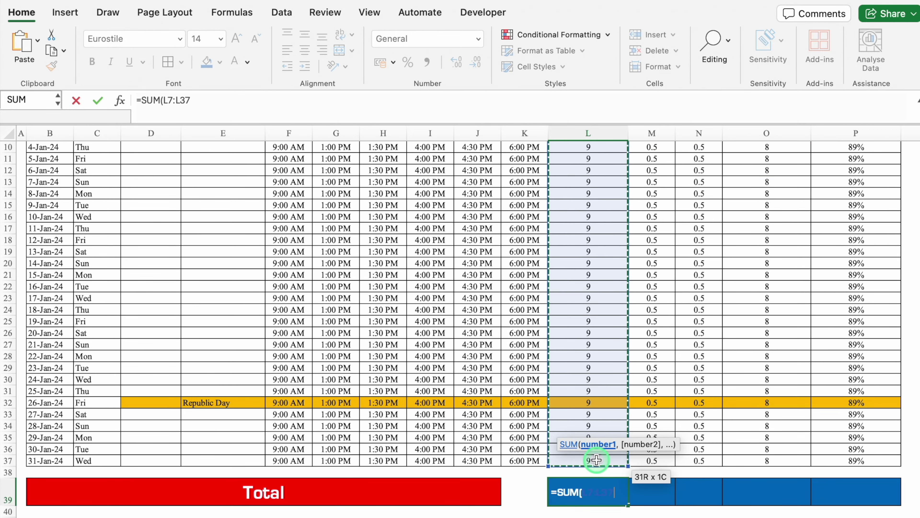
{"action": "left_click_drag", "start_coordinate": [612, 505], "coordinate": [596, 459]}
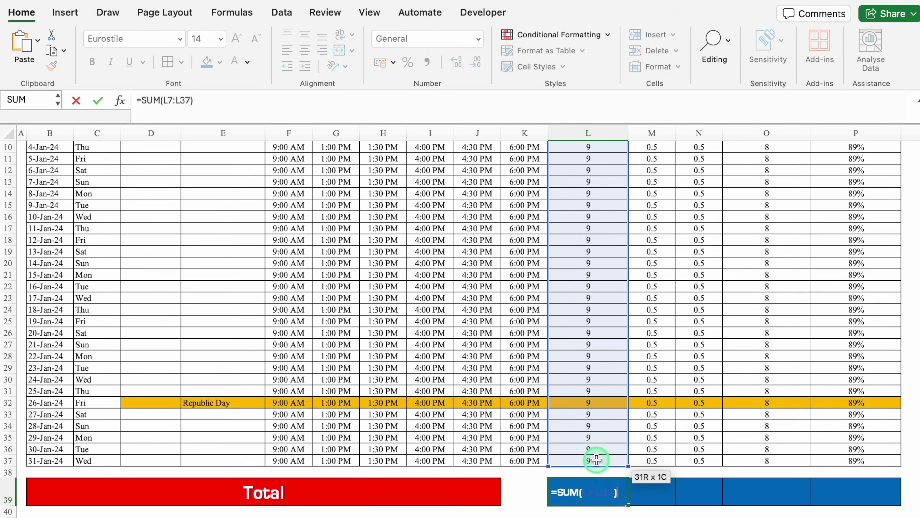
{"action": "key", "text": "Return"}
{"action": "left_click", "coordinate": [601, 491]}
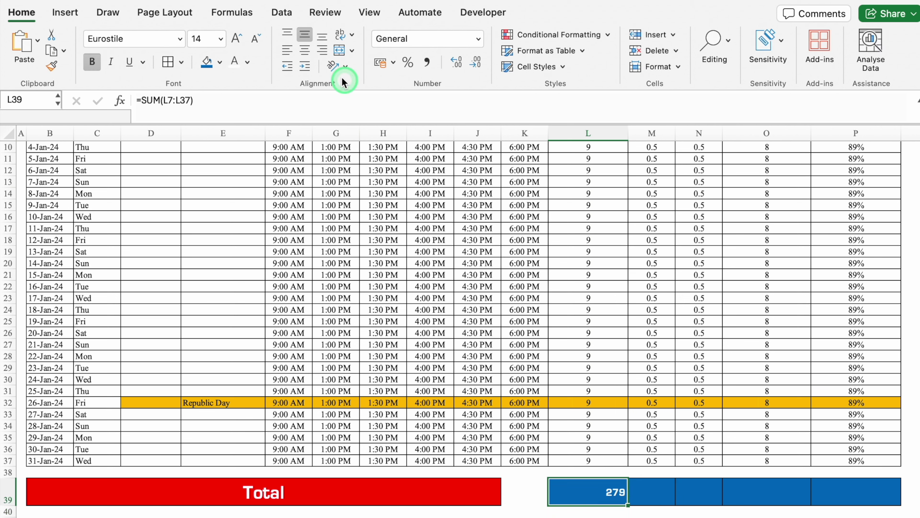
{"action": "left_click", "coordinate": [305, 52]}
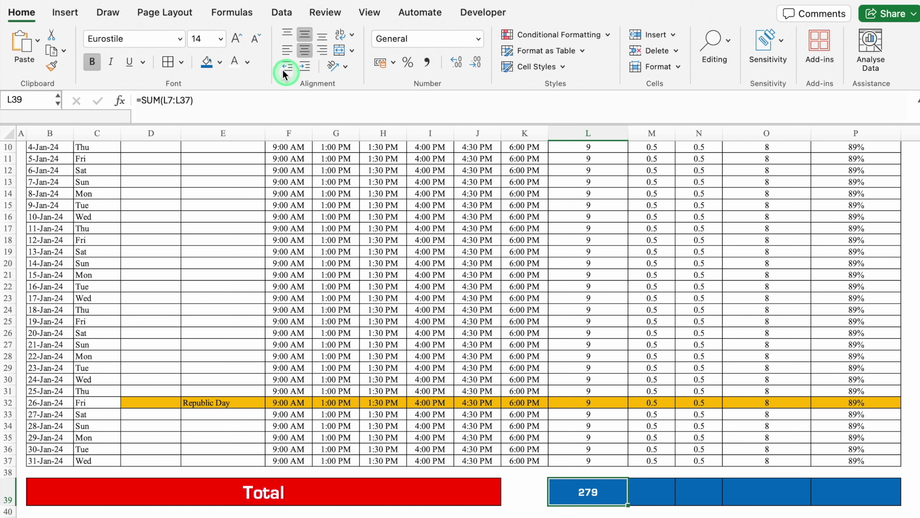
{"action": "left_click", "coordinate": [237, 37]}
- Fill the sum across M39:P39, then change P39 to =AVERAGE(P7:P37) for 89%
{"action": "left_click_drag", "start_coordinate": [630, 504], "coordinate": [864, 502]}
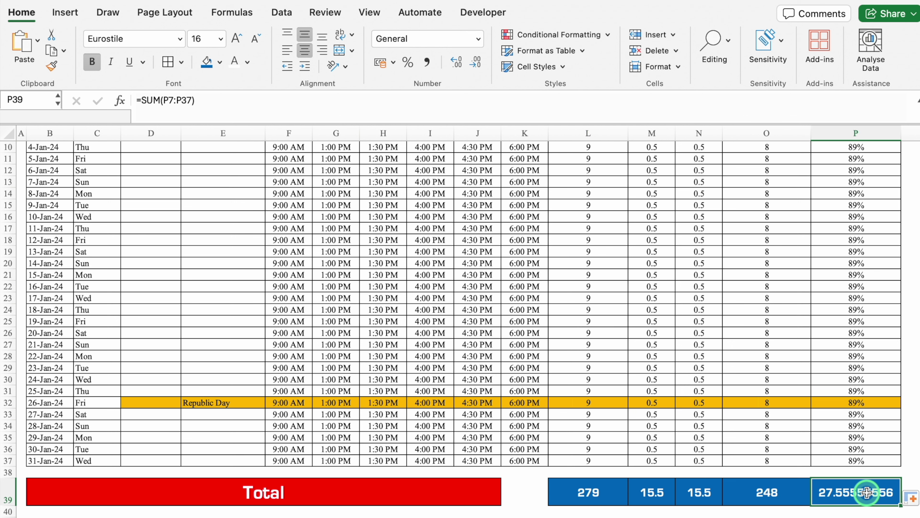
{"action": "left_click", "coordinate": [408, 62]}
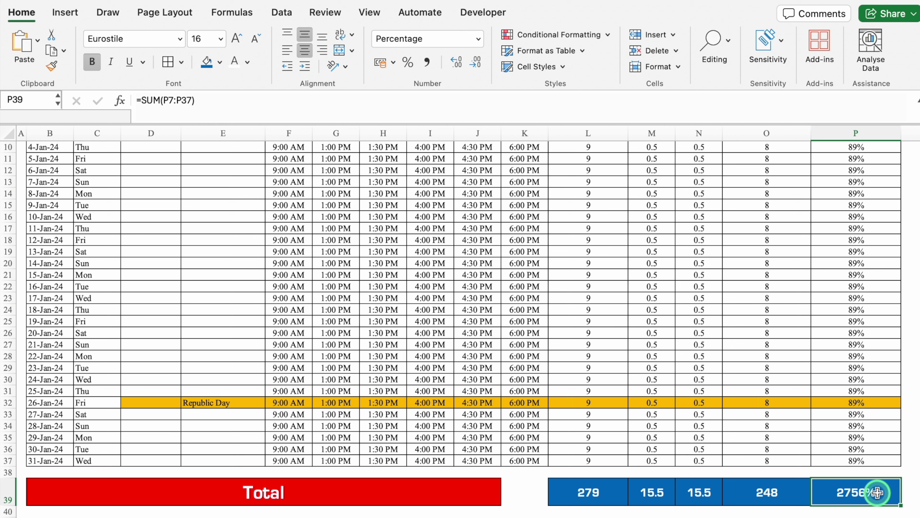
{"action": "double_click", "coordinate": [149, 100]}
{"action": "type", "text": "AVERAGE"}
{"action": "key", "text": "Return"}
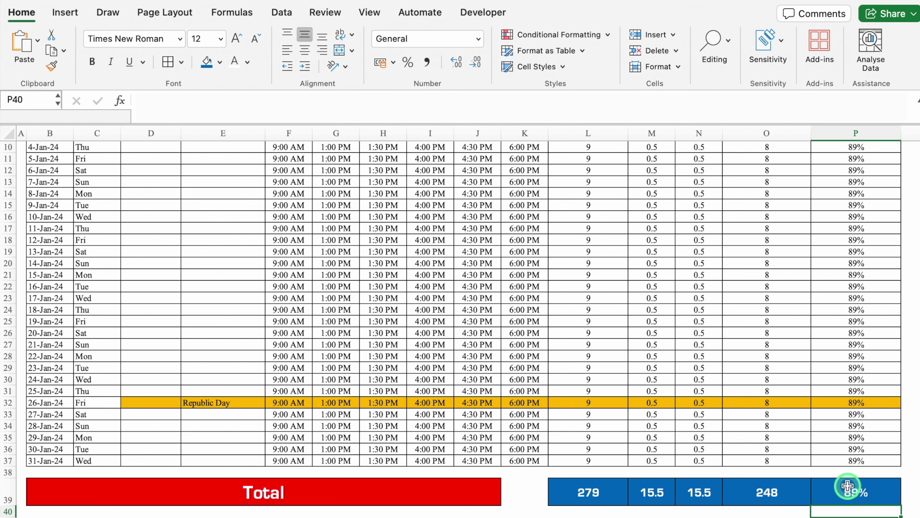
{"action": "scroll", "coordinate": [869, 326], "scroll_direction": "up", "scroll_amount": 5}
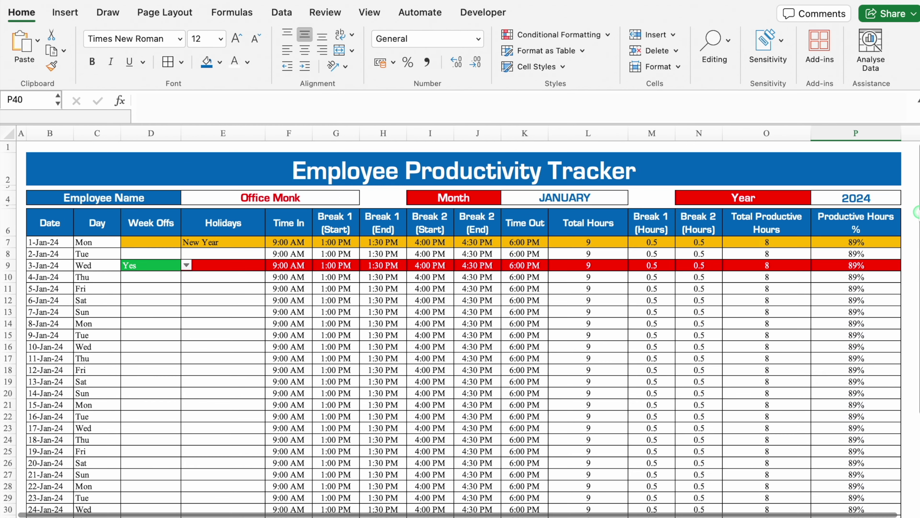
- Draw a yellow rectangle over the left end of the title bar
{"action": "left_click", "coordinate": [500, 171]}
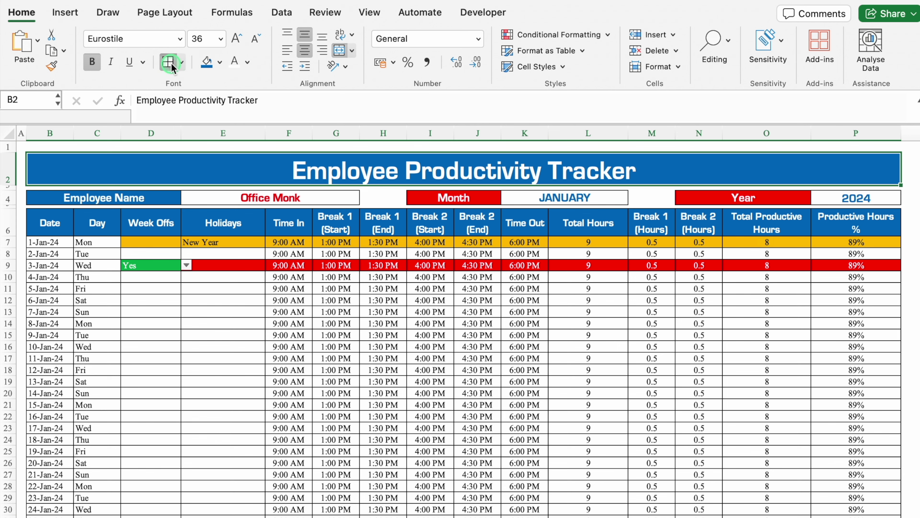
{"action": "left_click", "coordinate": [65, 12]}
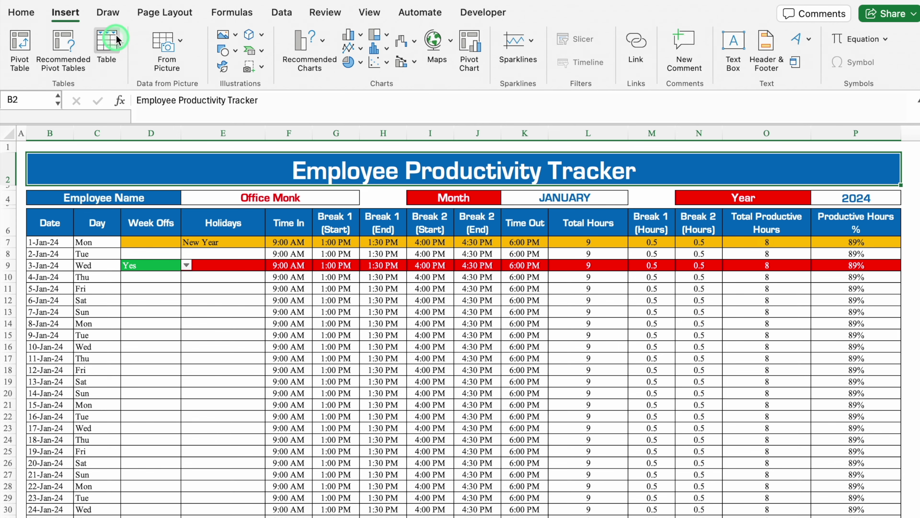
{"action": "left_click", "coordinate": [236, 52]}
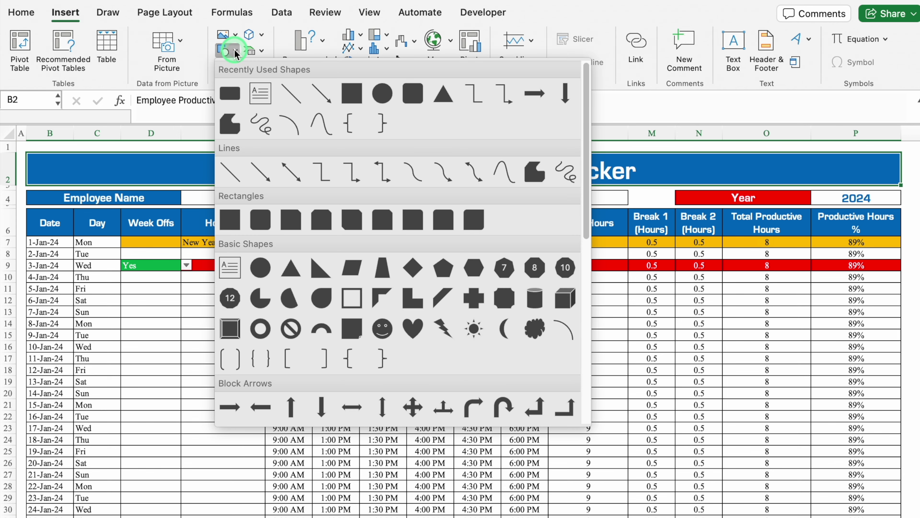
{"action": "left_click", "coordinate": [231, 94]}
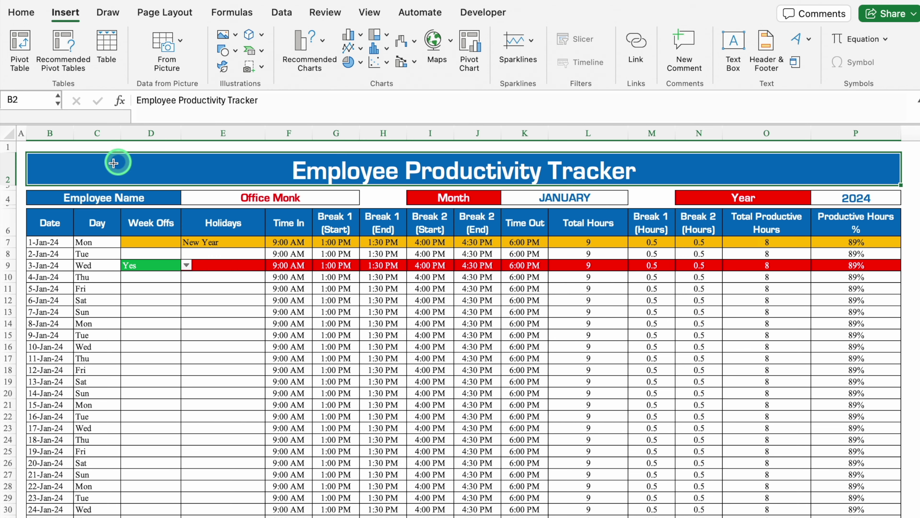
{"action": "left_click", "coordinate": [76, 166]}
{"action": "mouse_move", "coordinate": [74, 166]}
{"action": "left_mouse_down"}
{"action": "mouse_move", "coordinate": [134, 181]}
{"action": "mouse_move", "coordinate": [202, 176]}
{"action": "mouse_move", "coordinate": [135, 170]}
{"action": "left_mouse_up"}
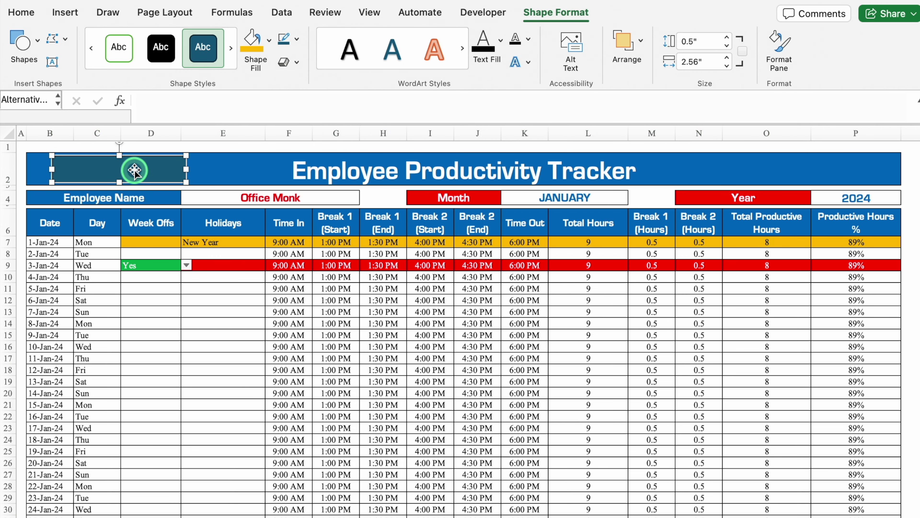
{"action": "left_click", "coordinate": [253, 45]}
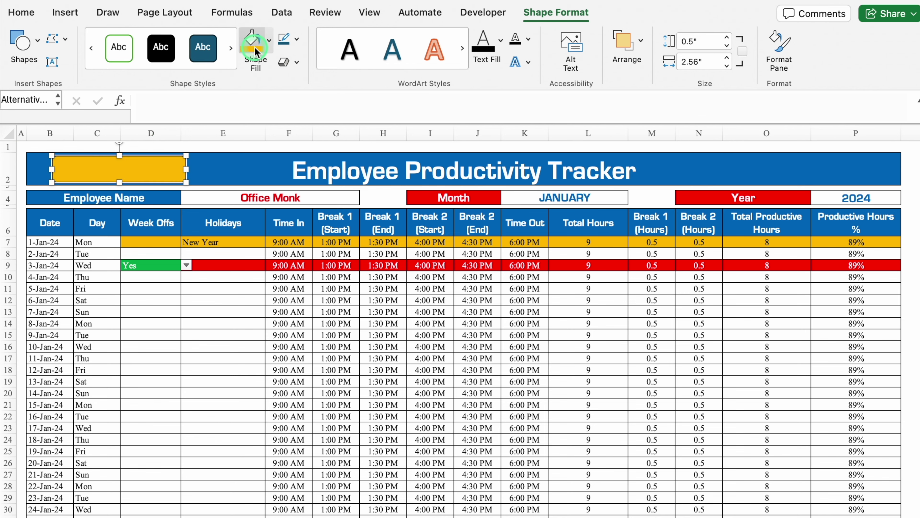
- Remove the shape's outline and type 'New Sheet', centred horizontally and vertically
{"action": "left_click", "coordinate": [297, 39]}
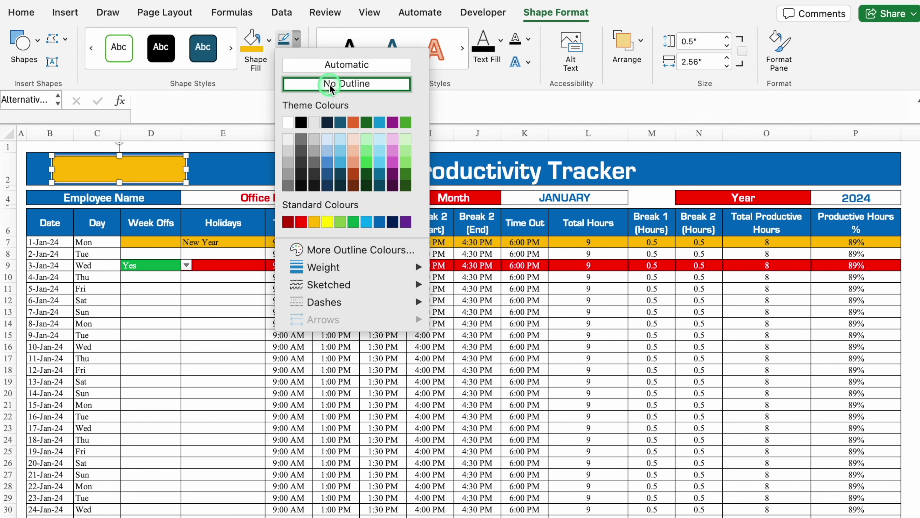
{"action": "left_click", "coordinate": [330, 86]}
{"action": "left_click", "coordinate": [158, 166]}
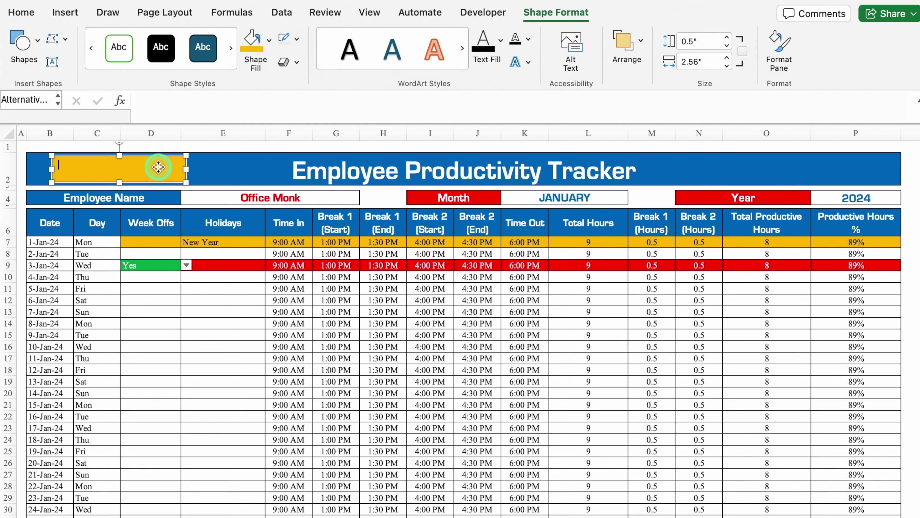
{"action": "type", "text": "New Sheet"}
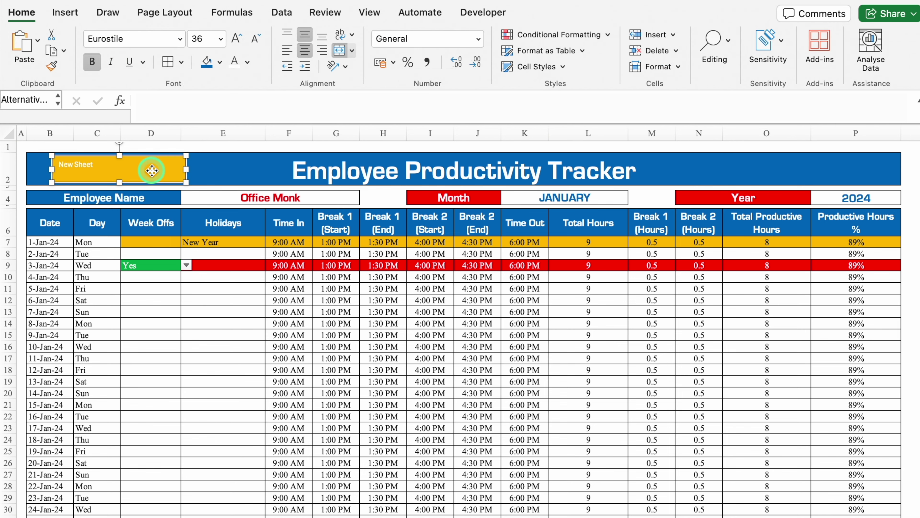
{"action": "left_click", "coordinate": [21, 12]}
{"action": "left_click", "coordinate": [305, 51]}
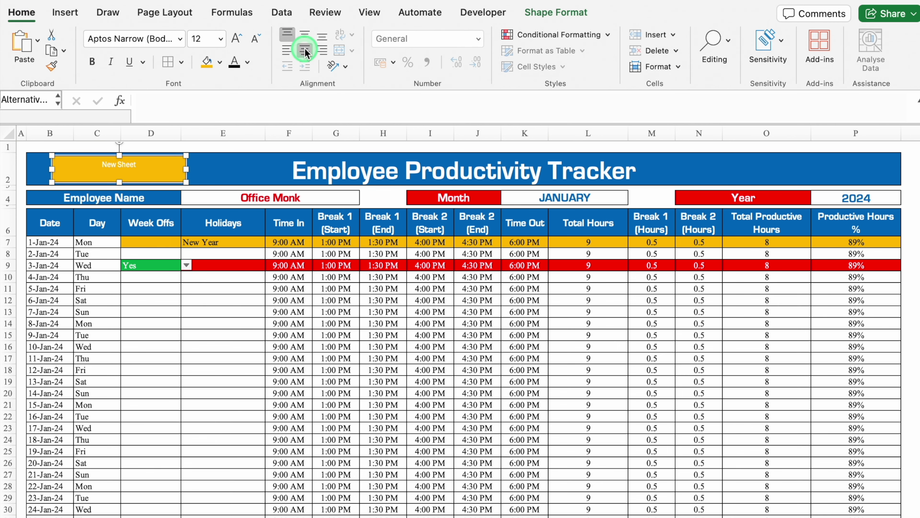
{"action": "left_click", "coordinate": [305, 34]}
- Format the button text as bold Eurostile enlarged to size 26
{"action": "left_click", "coordinate": [134, 38]}
{"action": "type", "text": "Eurostile"}
{"action": "left_click", "coordinate": [92, 62]}
{"action": "left_click", "coordinate": [235, 38]}
{"action": "left_click", "coordinate": [236, 38]}
{"action": "left_click", "coordinate": [236, 38]}
{"action": "left_click", "coordinate": [235, 38]}
{"action": "left_click", "coordinate": [236, 38]}
{"action": "left_click", "coordinate": [236, 39]}
{"action": "left_click", "coordinate": [190, 333]}
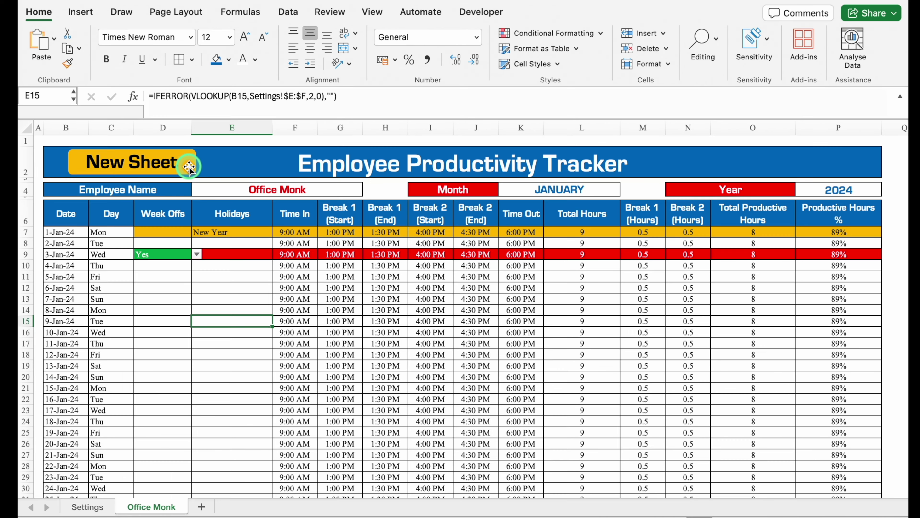
{"action": "left_click", "coordinate": [170, 168], "text": "ctrl"}
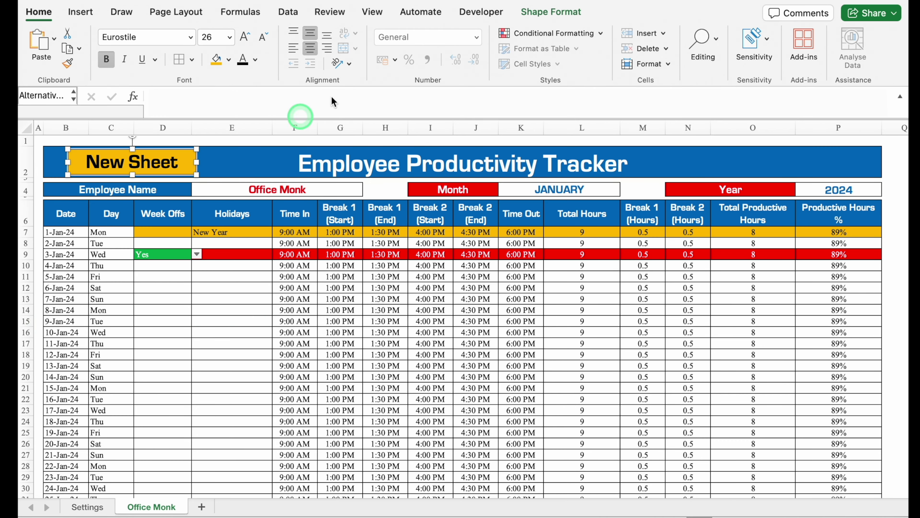
- Rename the default Macro6 to New_Sheet and start recording it in This Workbook
{"action": "left_click", "coordinate": [478, 17]}
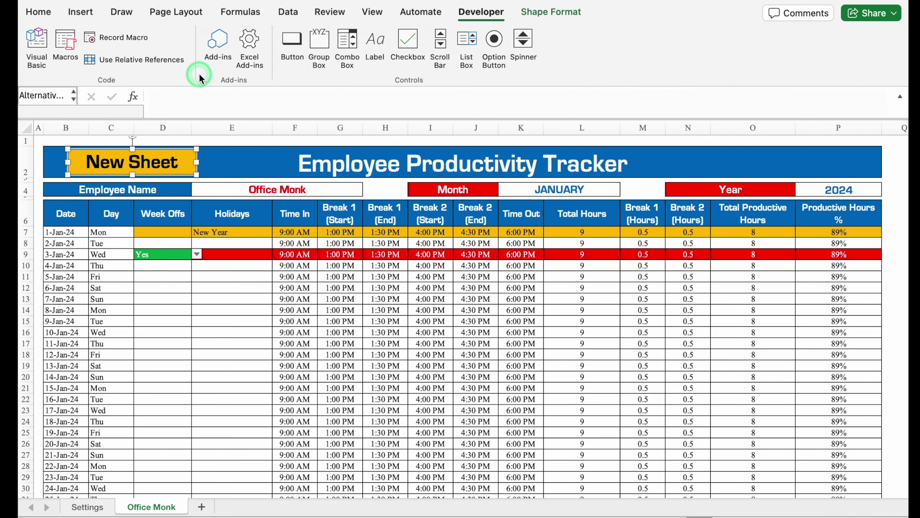
{"action": "left_click", "coordinate": [126, 38]}
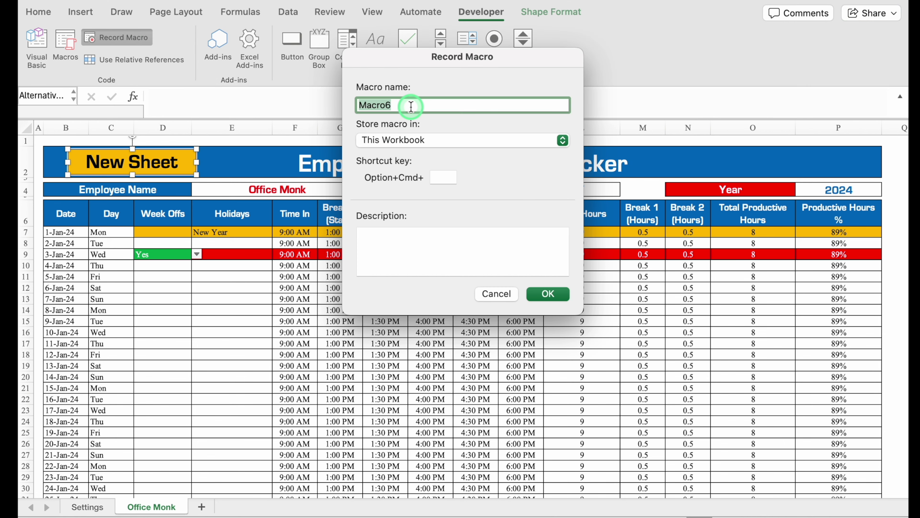
{"action": "key", "text": "BackSpace"}
{"action": "type", "text": "Sheet"}
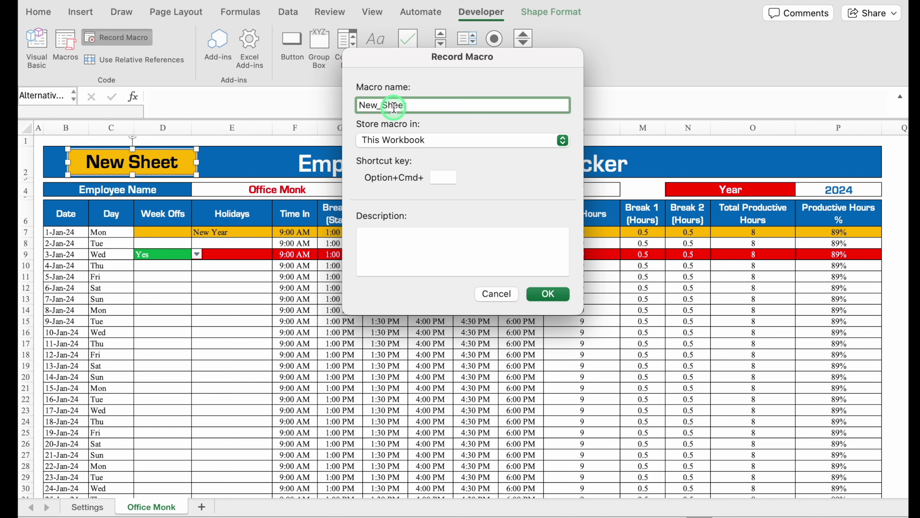
{"action": "left_click", "coordinate": [548, 294]}
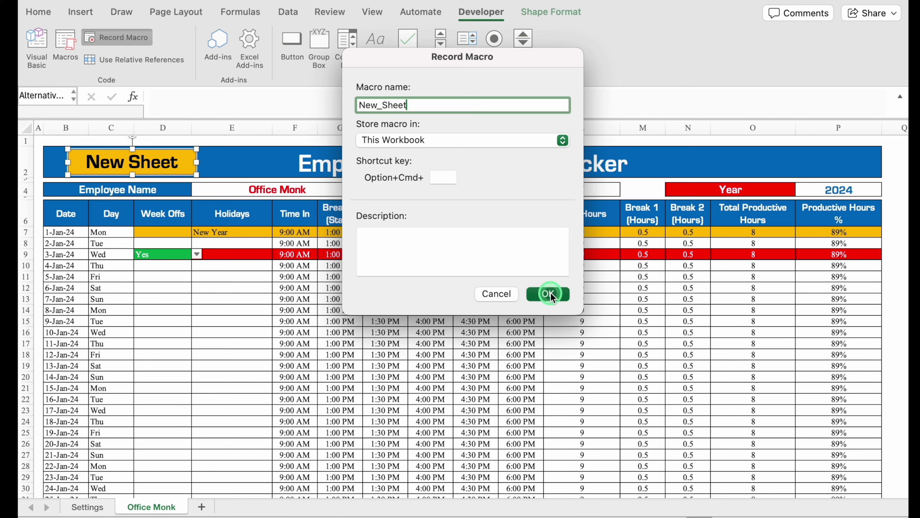
- Copy the Office Monk sheet to the end of the workbook
{"action": "right_click", "coordinate": [159, 508]}
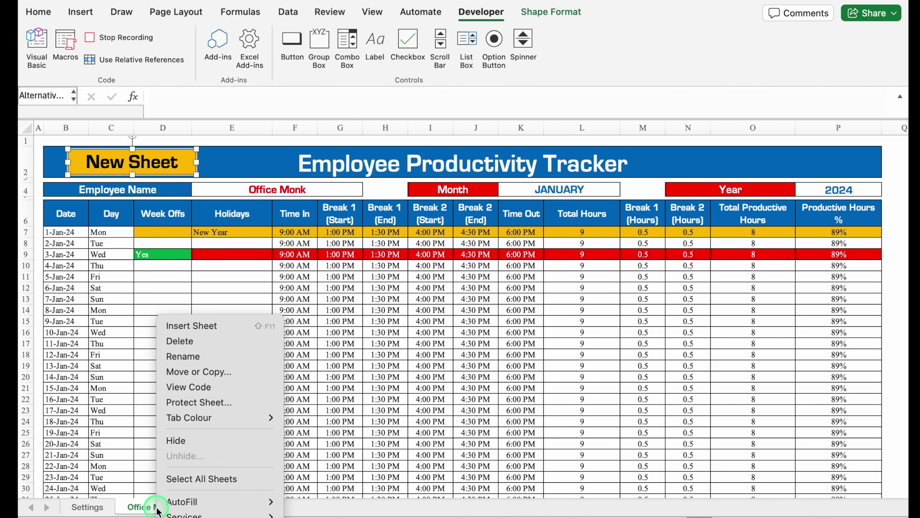
{"action": "left_click", "coordinate": [199, 371]}
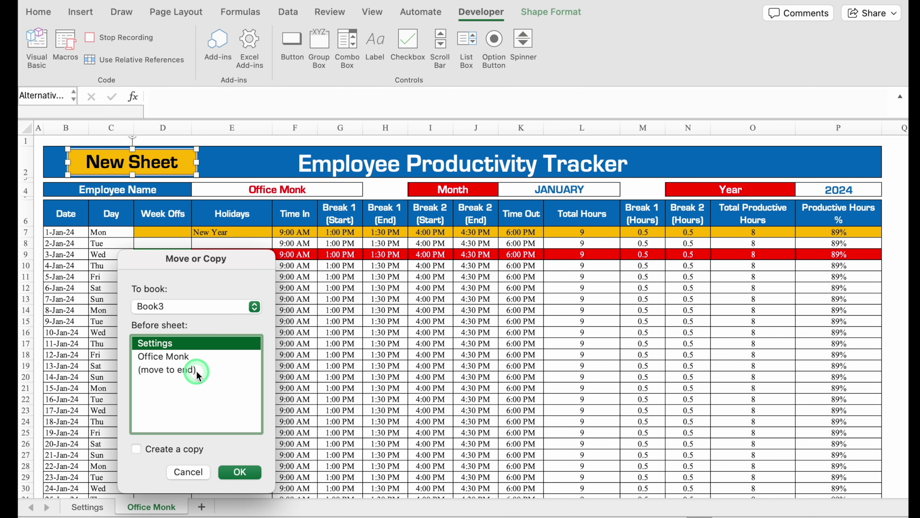
{"action": "left_click", "coordinate": [177, 370]}
{"action": "left_click", "coordinate": [137, 449]}
{"action": "left_click", "coordinate": [240, 471]}
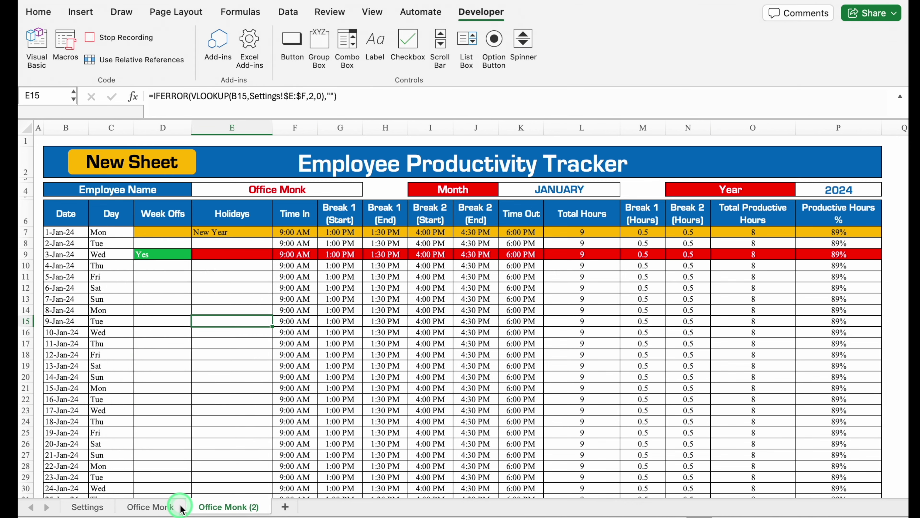
- Rename the copy 'New Sheet' and clear the Employee Name in E4
{"action": "double_click", "coordinate": [242, 508]}
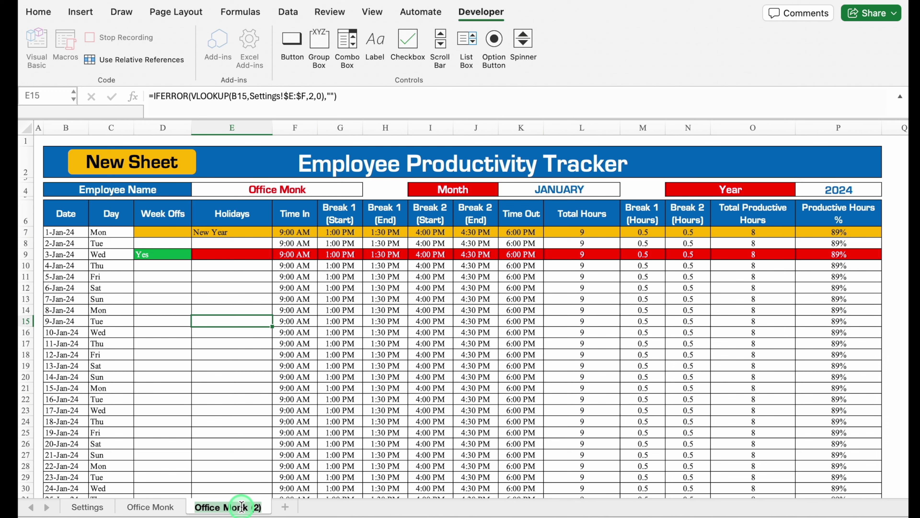
{"action": "type", "text": "New Sheet"}
{"action": "left_click", "coordinate": [321, 191]}
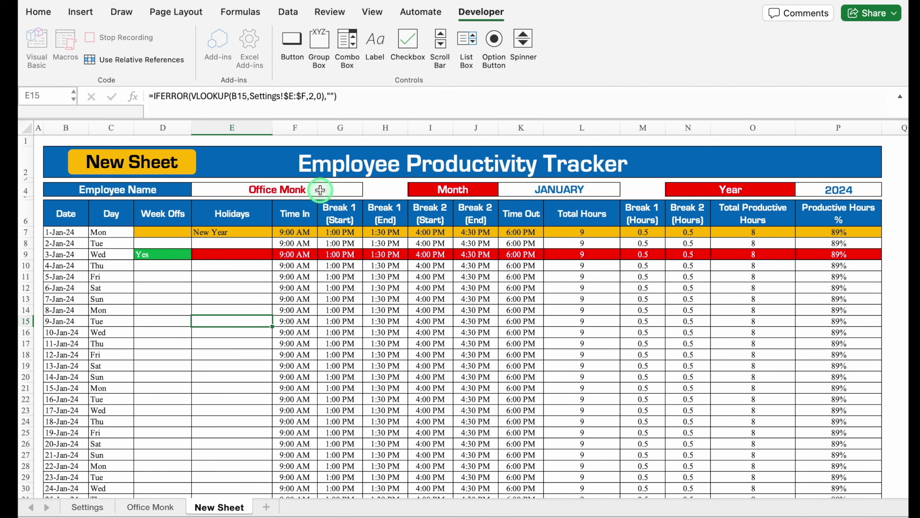
{"action": "key", "text": "Delete"}
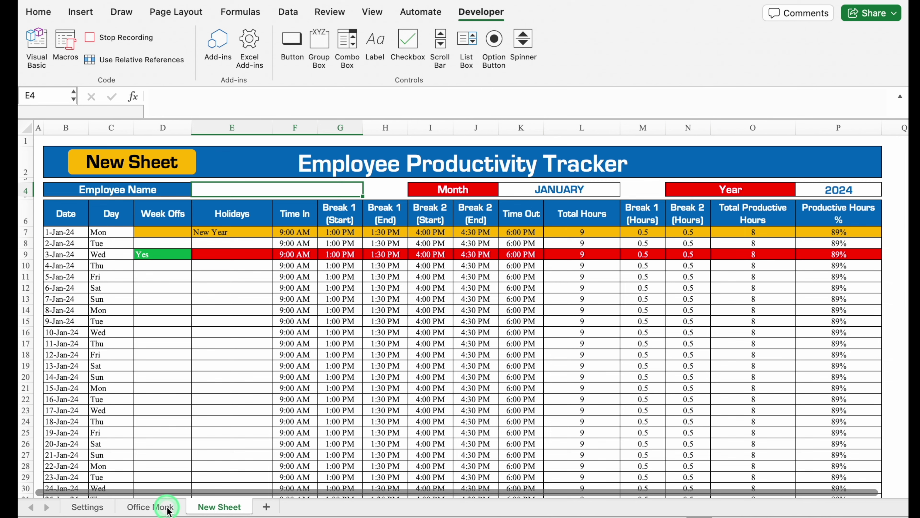
{"action": "left_click", "coordinate": [513, 189]}
- Clear the Month and Year cells and the Week Offs entries in D7:D37
{"action": "key", "text": "Delete"}
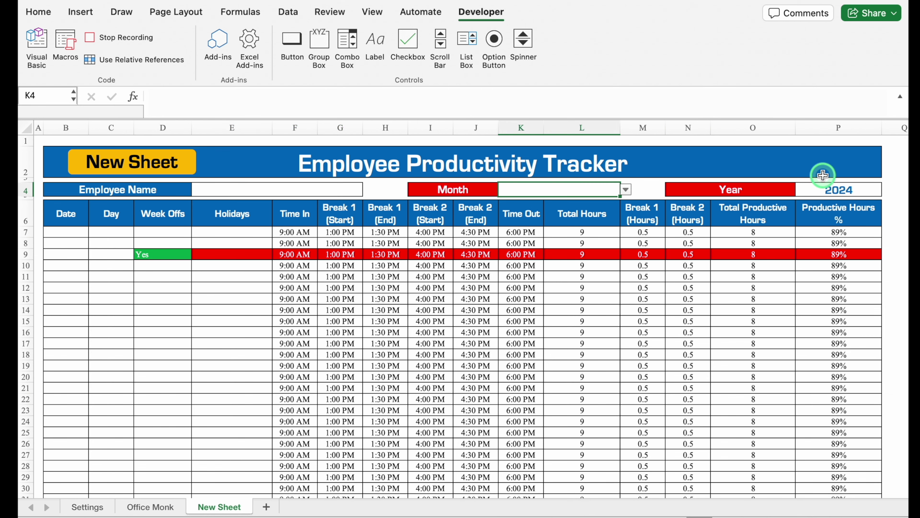
{"action": "left_click", "coordinate": [838, 186]}
{"action": "key", "text": "Delete"}
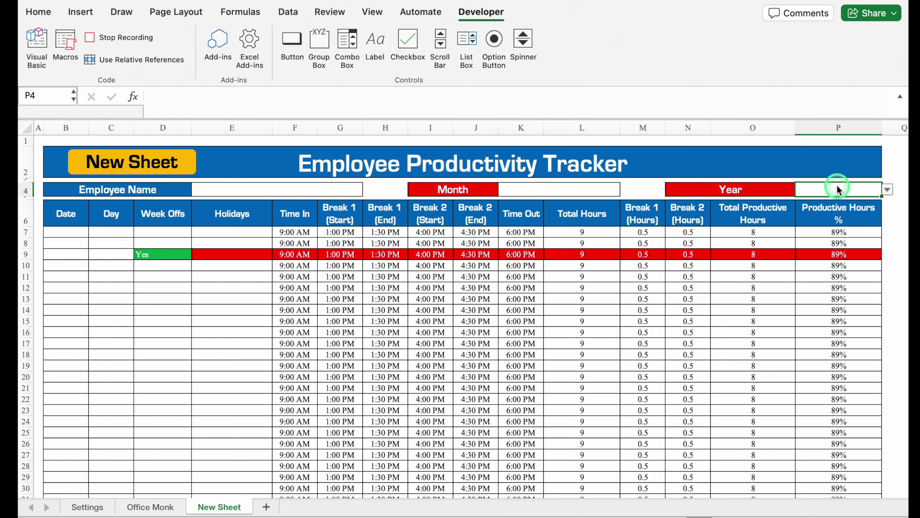
{"action": "left_click_drag", "start_coordinate": [163, 232], "coordinate": [163, 475]}
{"action": "key", "text": "Delete"}
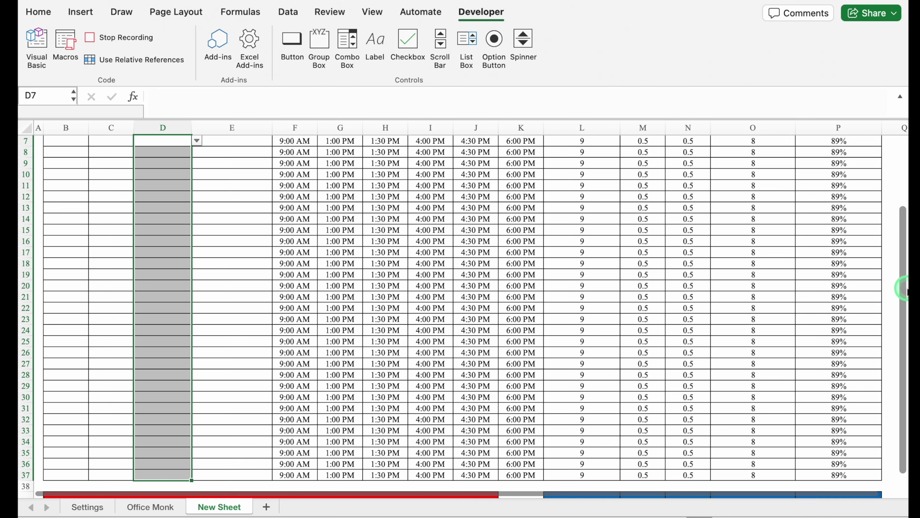
{"action": "left_click_drag", "start_coordinate": [902, 286], "coordinate": [903, 254]}
{"action": "left_click", "coordinate": [251, 229]}
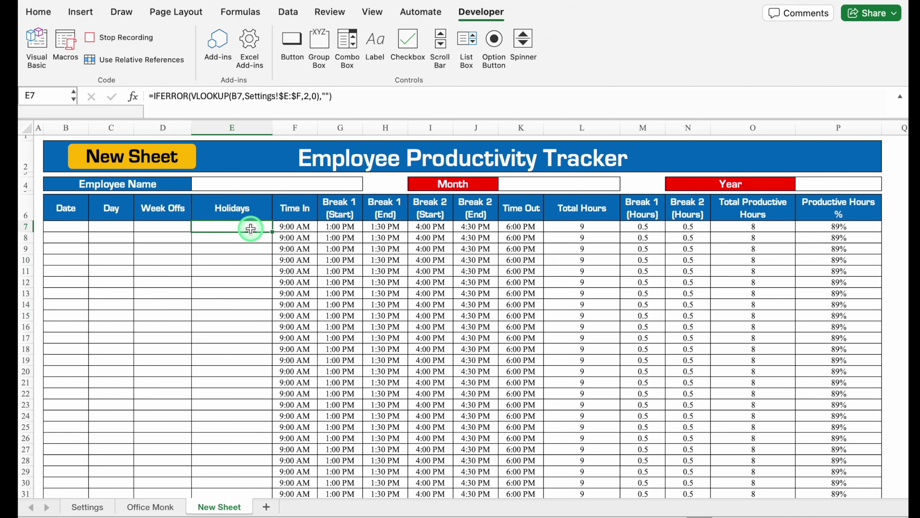
- Clear all Time In to Time Out entries in F7:K37
{"action": "mouse_move", "coordinate": [299, 226]}
{"action": "left_mouse_down"}
{"action": "mouse_move", "coordinate": [513, 231]}
{"action": "mouse_move", "coordinate": [520, 514]}
{"action": "left_mouse_up"}
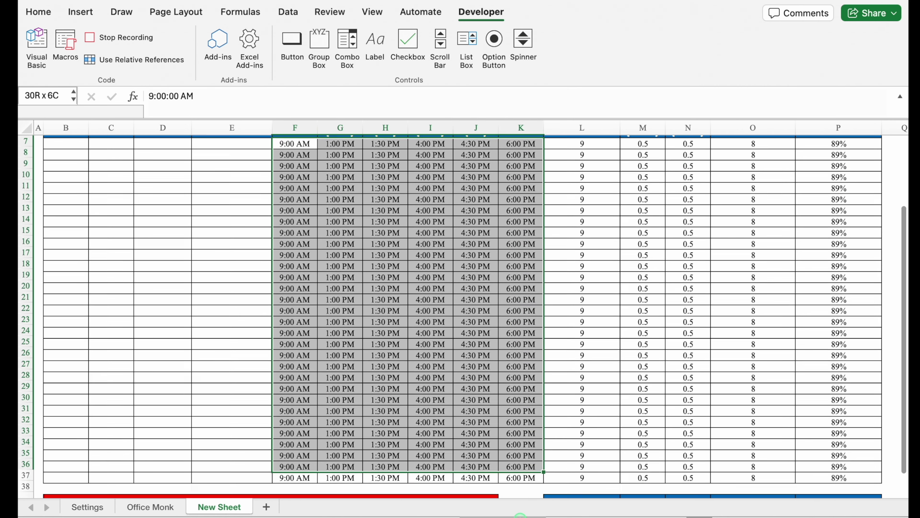
{"action": "key", "text": "Delete"}
{"action": "scroll", "coordinate": [520, 456], "scroll_direction": "up", "scroll_amount": 5}
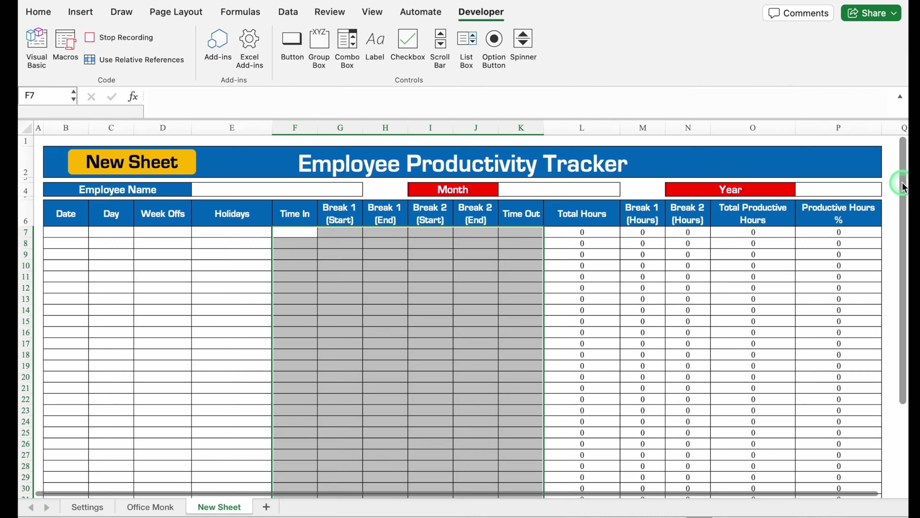
{"action": "left_click_drag", "start_coordinate": [903, 188], "coordinate": [906, 298]}
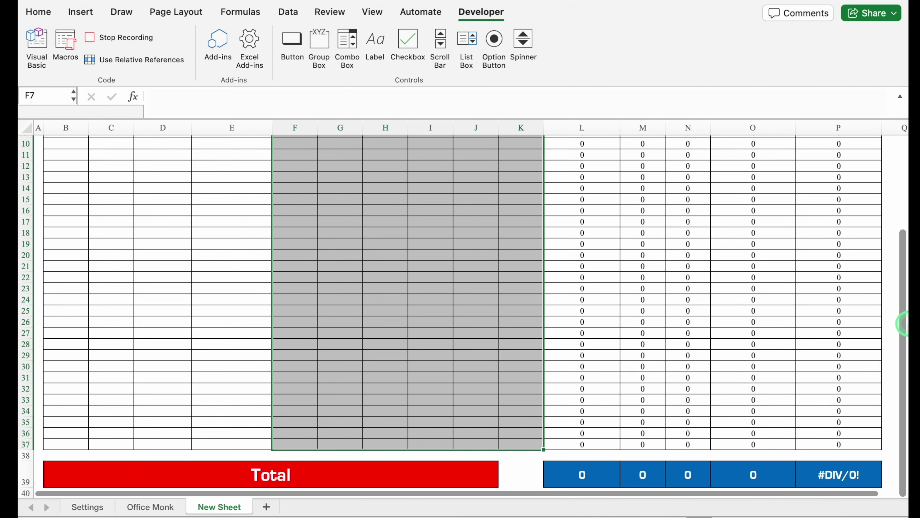
{"action": "left_click", "coordinate": [855, 476]}
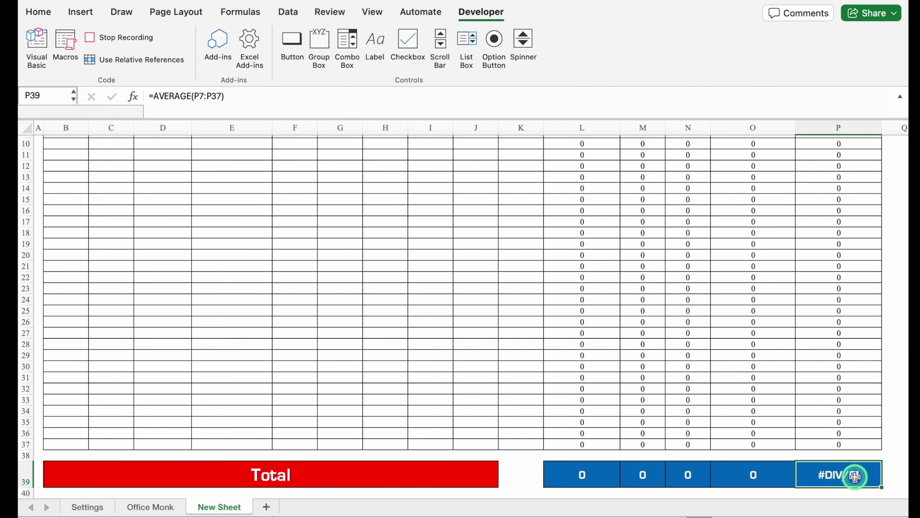
- Change P39 to =IFERROR(AVERAGE(P7:P37),"0") so it shows 0
{"action": "left_click", "coordinate": [153, 97]}
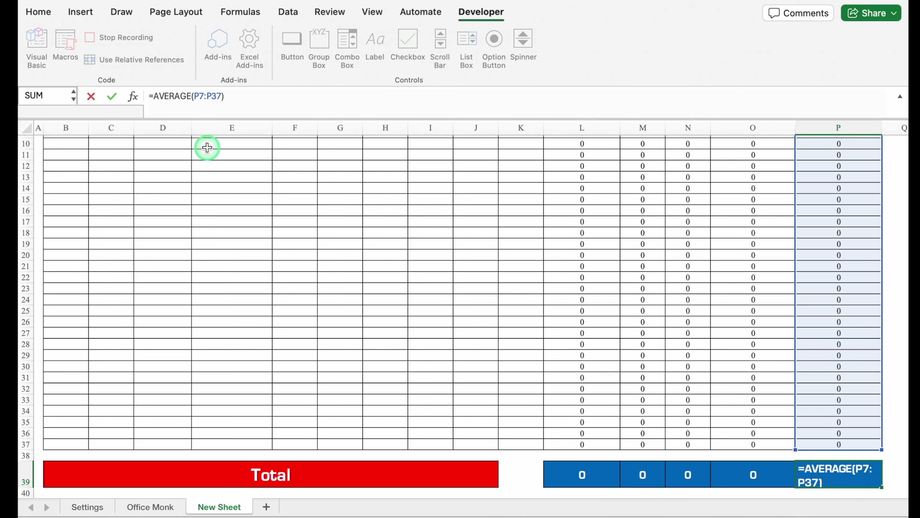
{"action": "type", "text": "Iferr"}
{"action": "key", "text": "Tab"}
{"action": "left_click", "coordinate": [275, 97]}
{"action": "type", "text": ",\"0"}
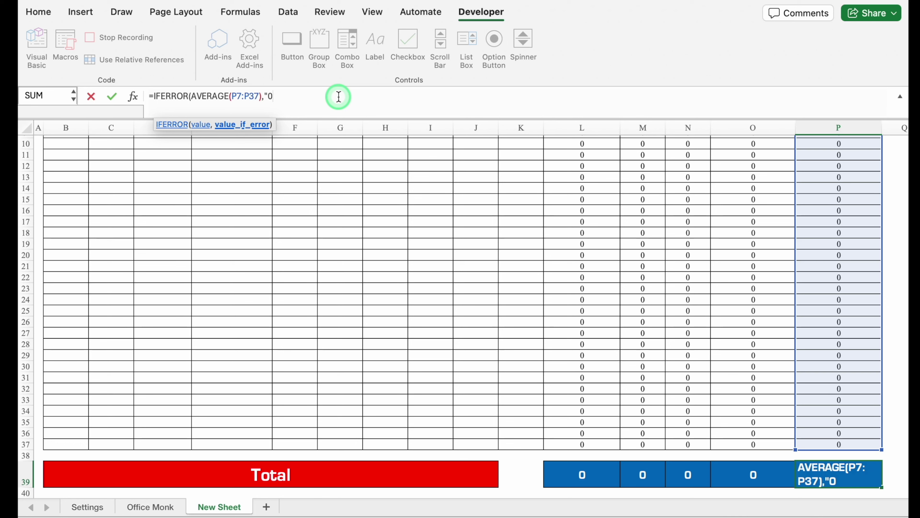
{"action": "type", "text": ")"}
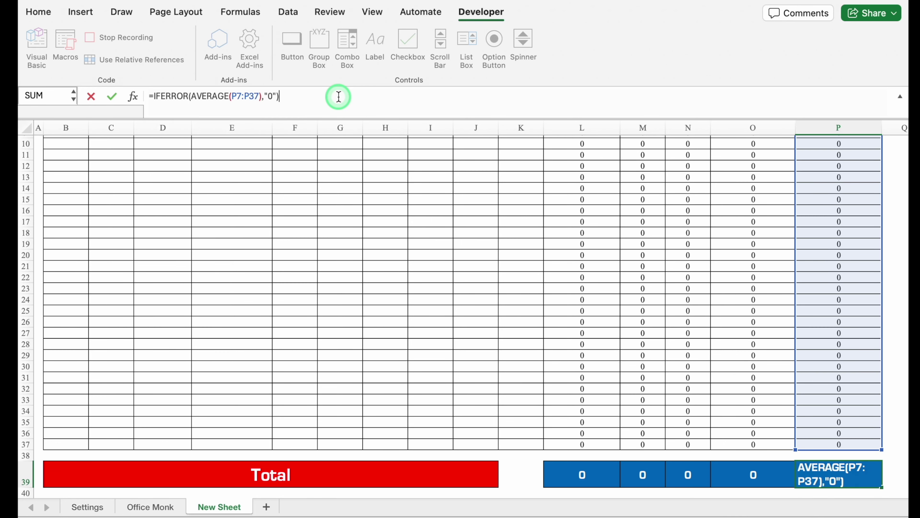
{"action": "key", "text": "Return"}
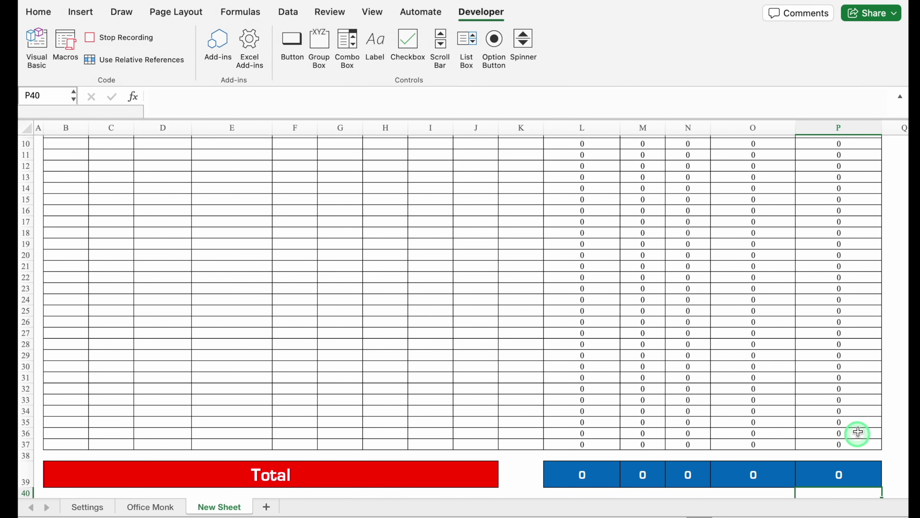
- Select E4 and stop the New_Sheet macro recording
{"action": "scroll", "coordinate": [903, 332], "scroll_direction": "up", "scroll_amount": 5}
{"action": "left_click", "coordinate": [233, 195]}
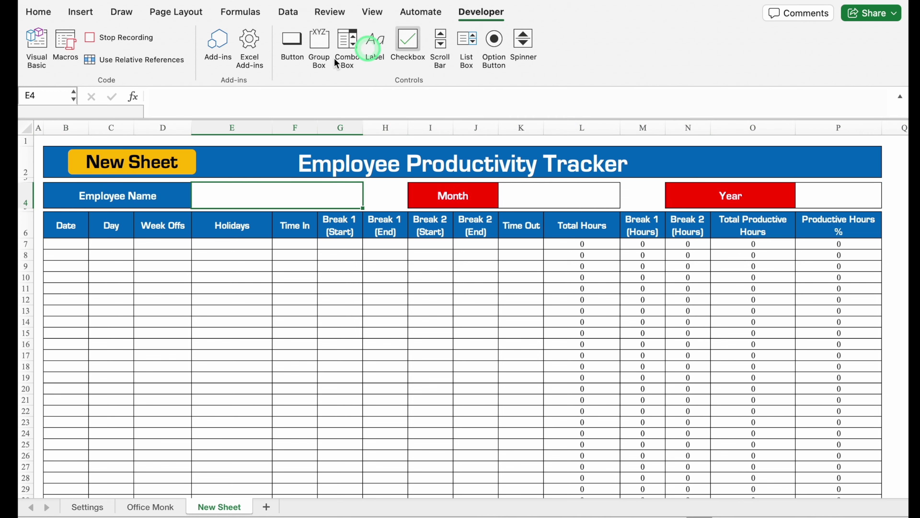
{"action": "left_click", "coordinate": [129, 43]}
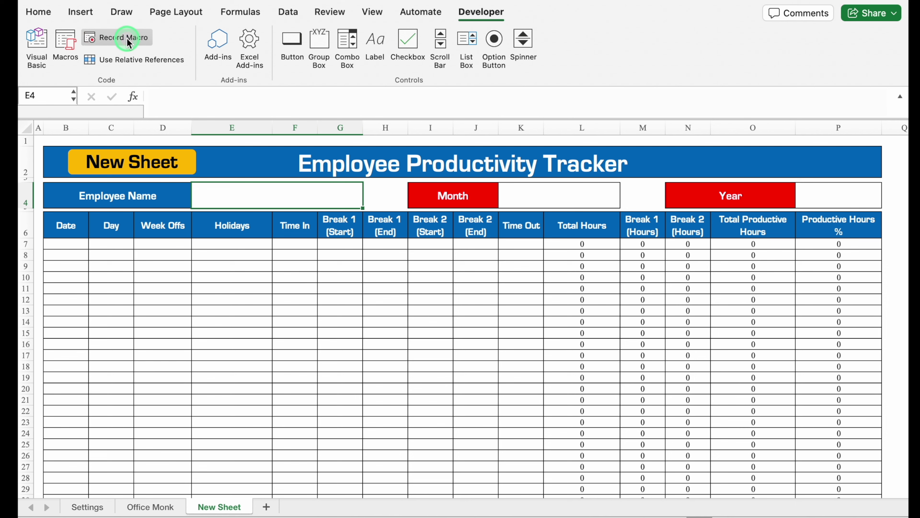
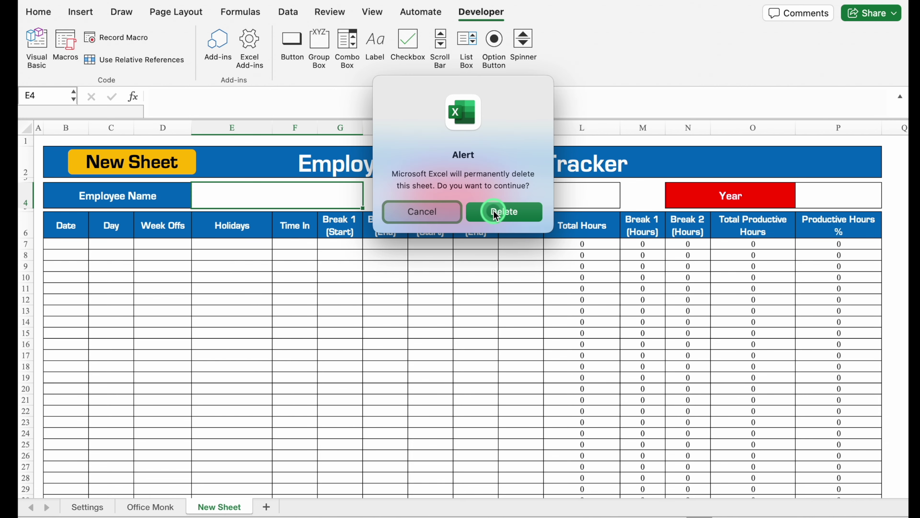
- Confirm permanent deletion of the New Sheet test sheet
{"action": "left_click", "coordinate": [494, 212]}
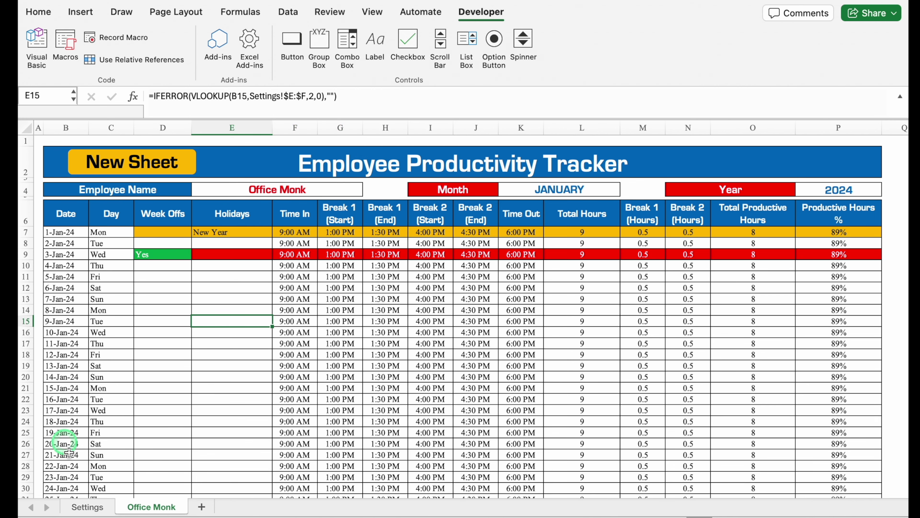
- Assign the New_Sheet macro to the yellow New Sheet button, then deselect it
{"action": "right_click", "coordinate": [184, 162]}
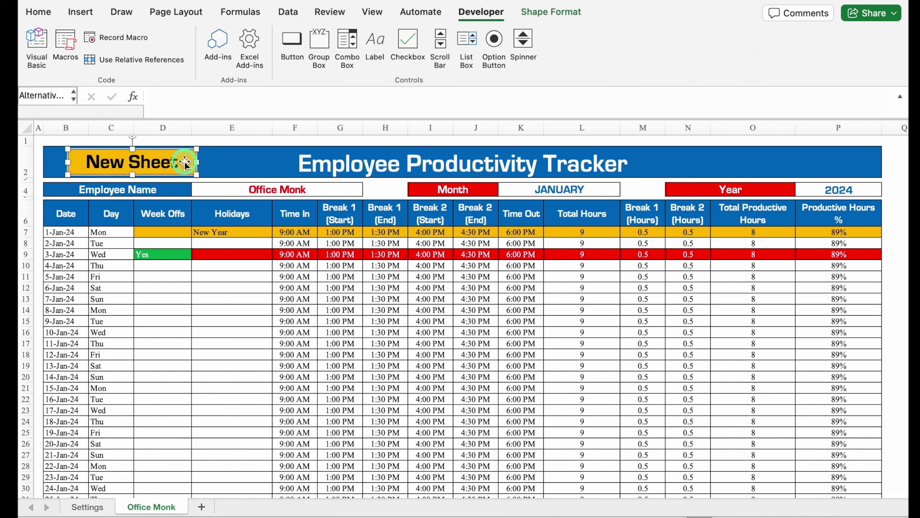
{"action": "right_click", "coordinate": [185, 164]}
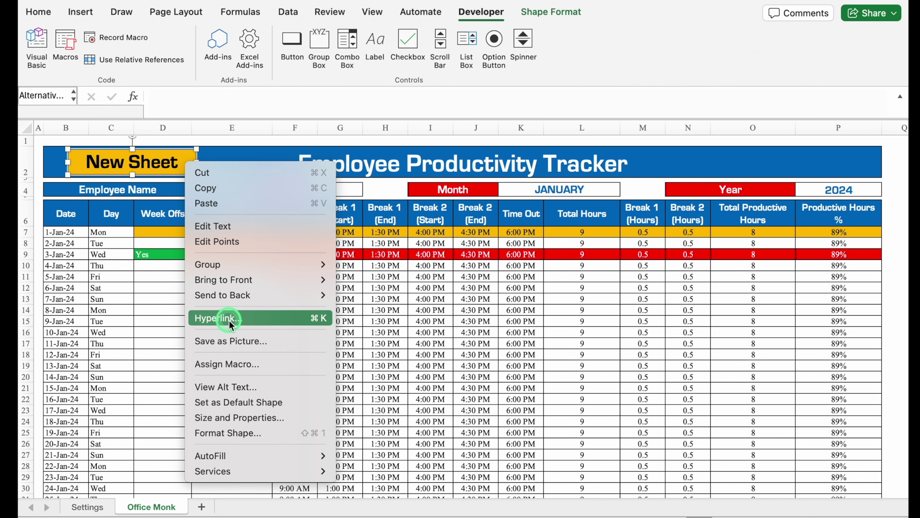
{"action": "left_click", "coordinate": [239, 364]}
{"action": "left_click", "coordinate": [373, 125]}
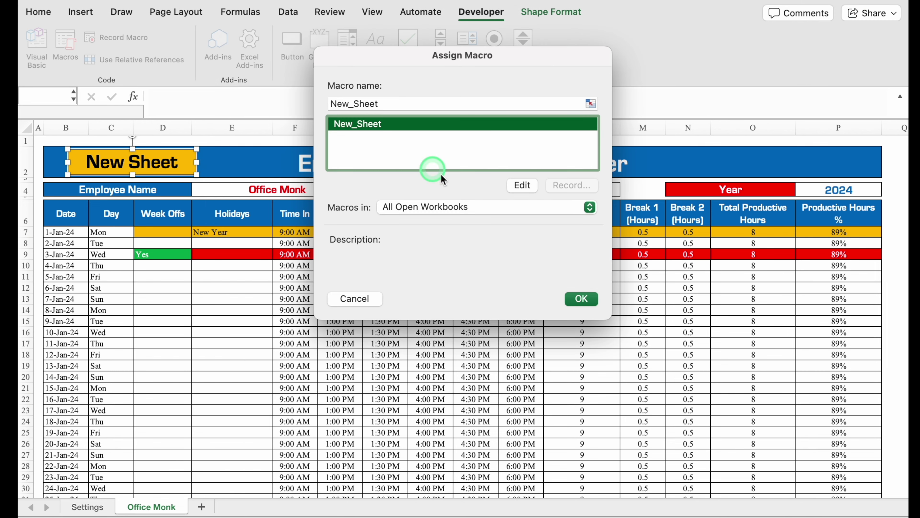
{"action": "left_click", "coordinate": [407, 145]}
{"action": "left_click", "coordinate": [584, 298]}
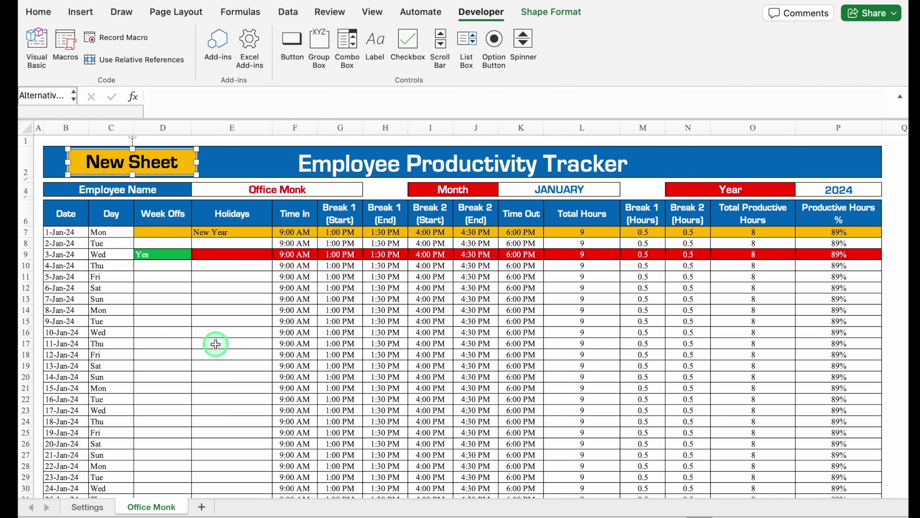
{"action": "left_click", "coordinate": [170, 268]}
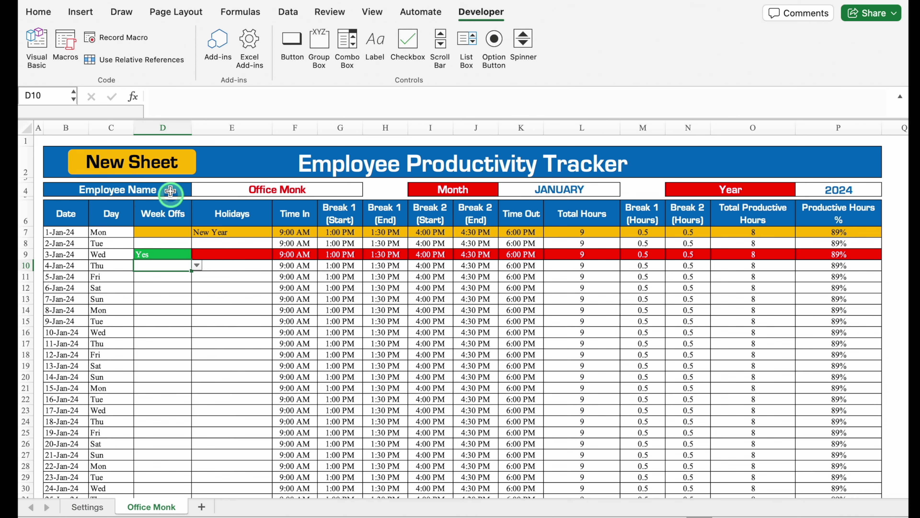
- Run the New Sheet button to create a blank tracker sheet and rename it 1
{"action": "left_click", "coordinate": [160, 170]}
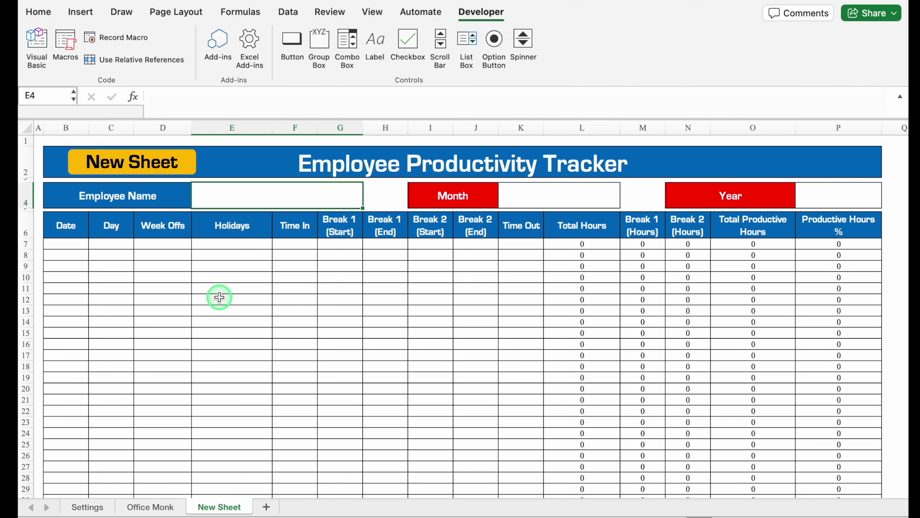
{"action": "left_click", "coordinate": [151, 506]}
{"action": "left_click", "coordinate": [219, 507]}
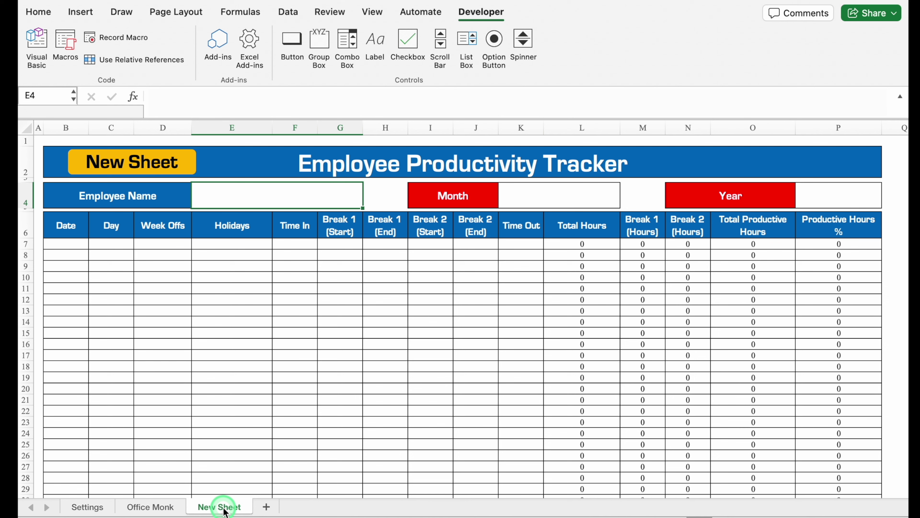
{"action": "double_click", "coordinate": [224, 508]}
{"action": "type", "text": "1"}
- Create two more blank tracker sheets named 2 and 3, then return to Office Monk
{"action": "left_click", "coordinate": [136, 160]}
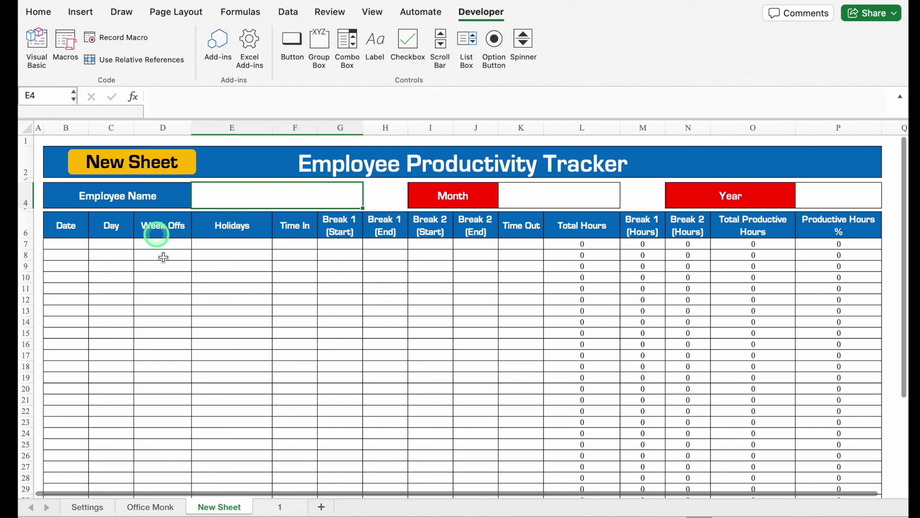
{"action": "double_click", "coordinate": [235, 505]}
{"action": "type", "text": "2"}
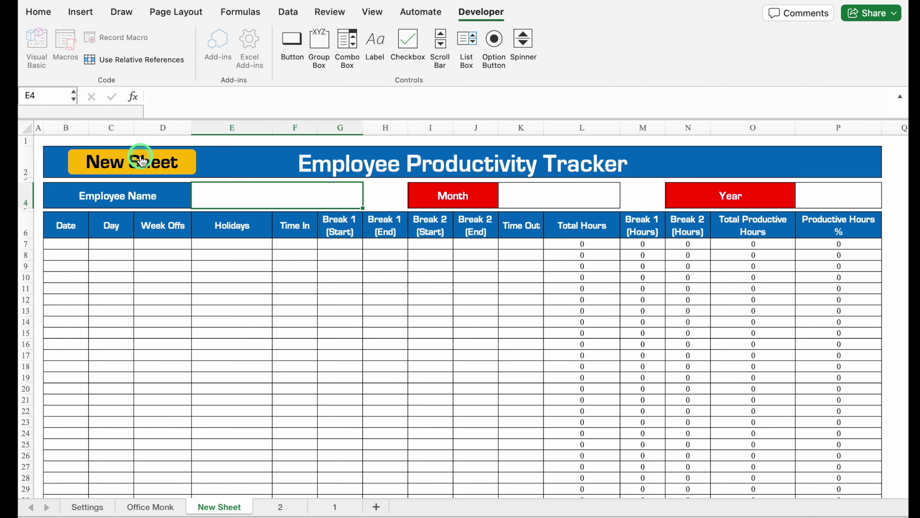
{"action": "left_click", "coordinate": [229, 505]}
{"action": "type", "text": "3"}
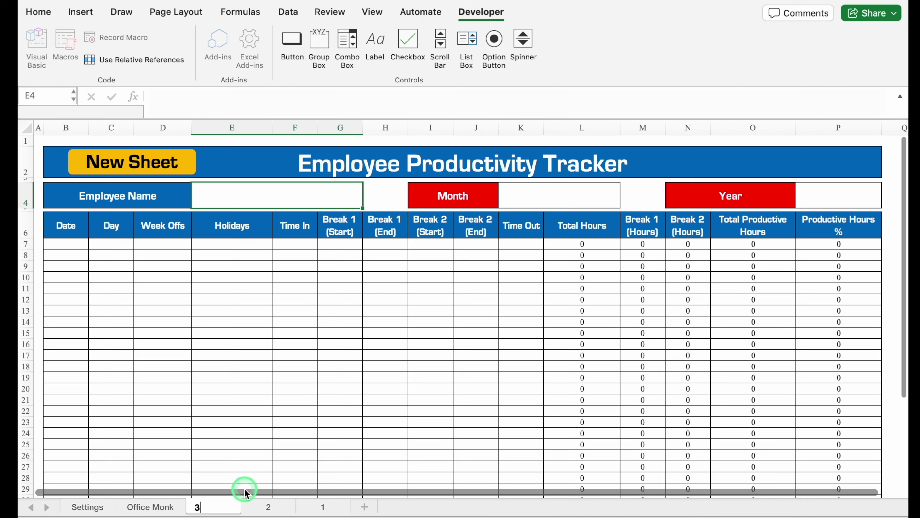
{"action": "left_click", "coordinate": [156, 506]}
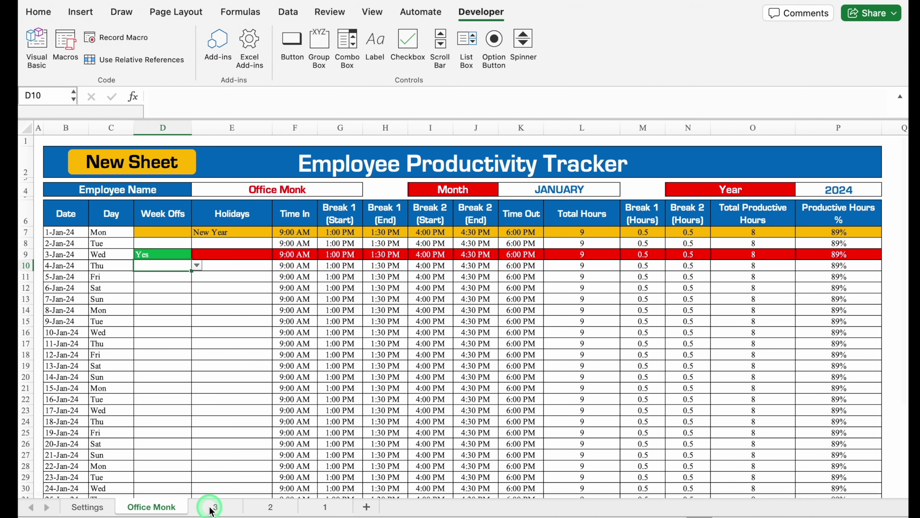